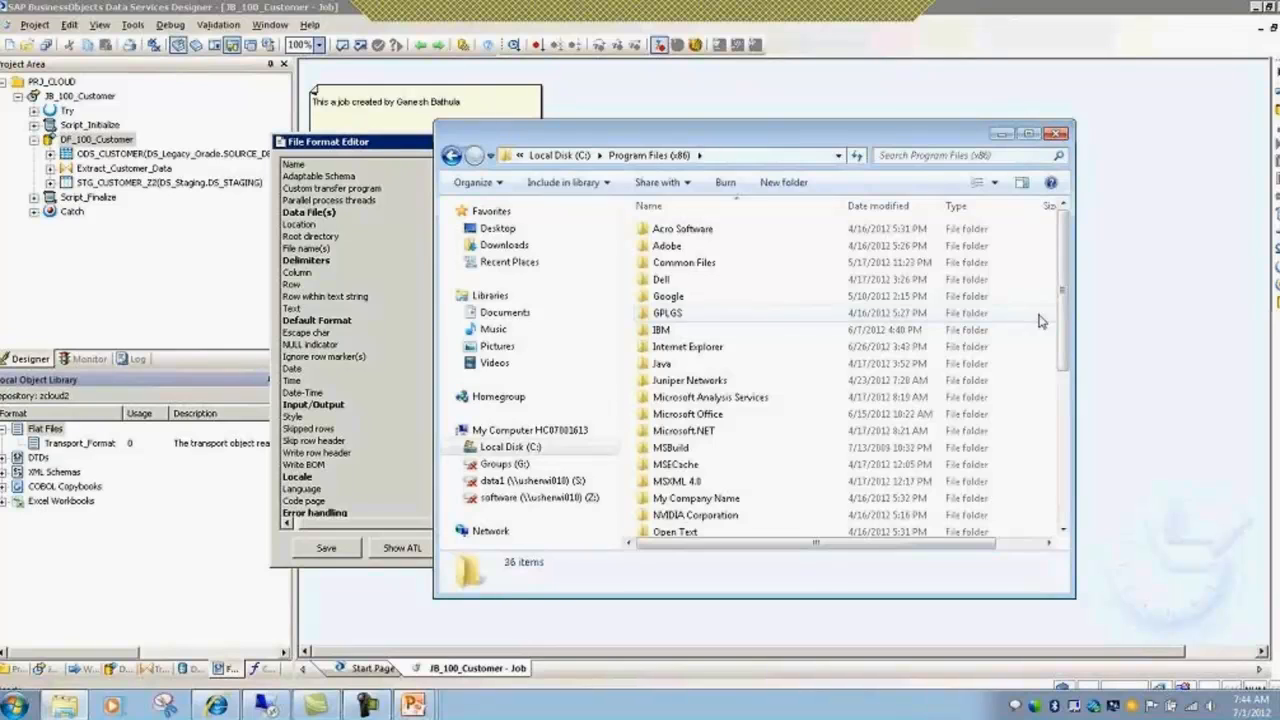
# Step: Browse SAP BusinessObjects > Data Services > bin, then the Tutorial Files folder
pyautogui.moveTo(1066, 303); pyautogui.dragTo(1069, 377)
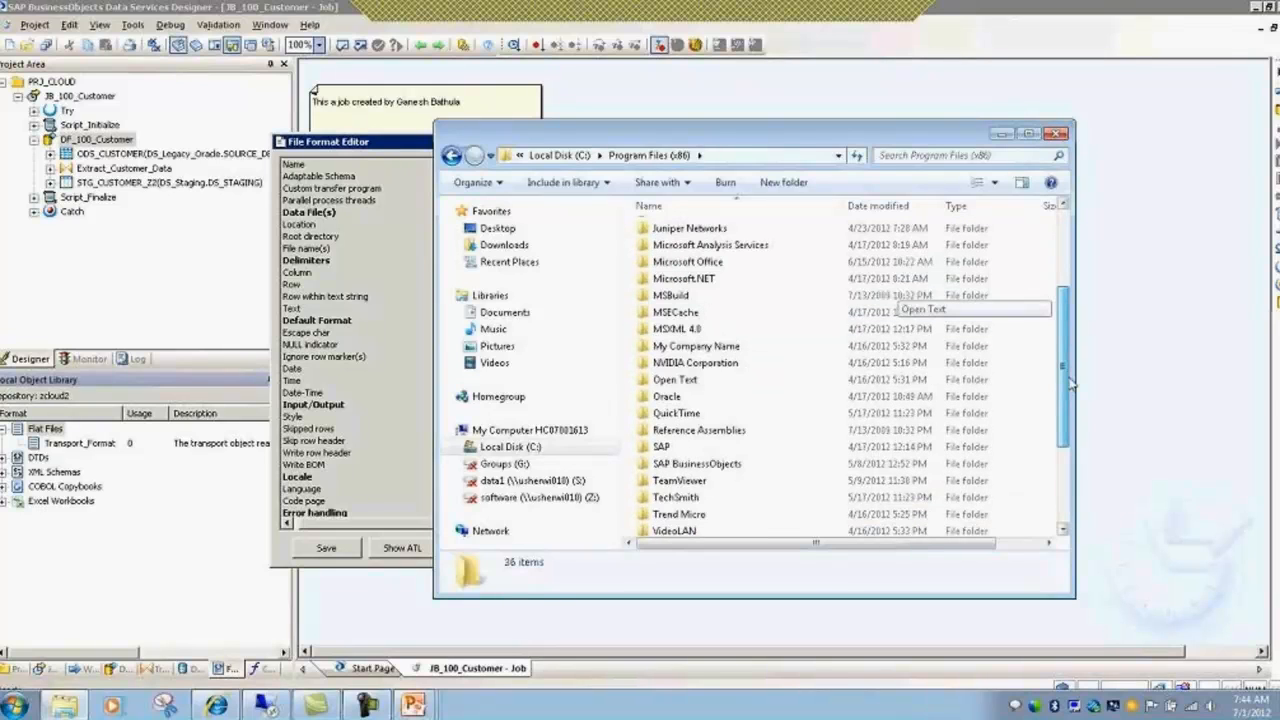
pyautogui.doubleClick(697, 463)
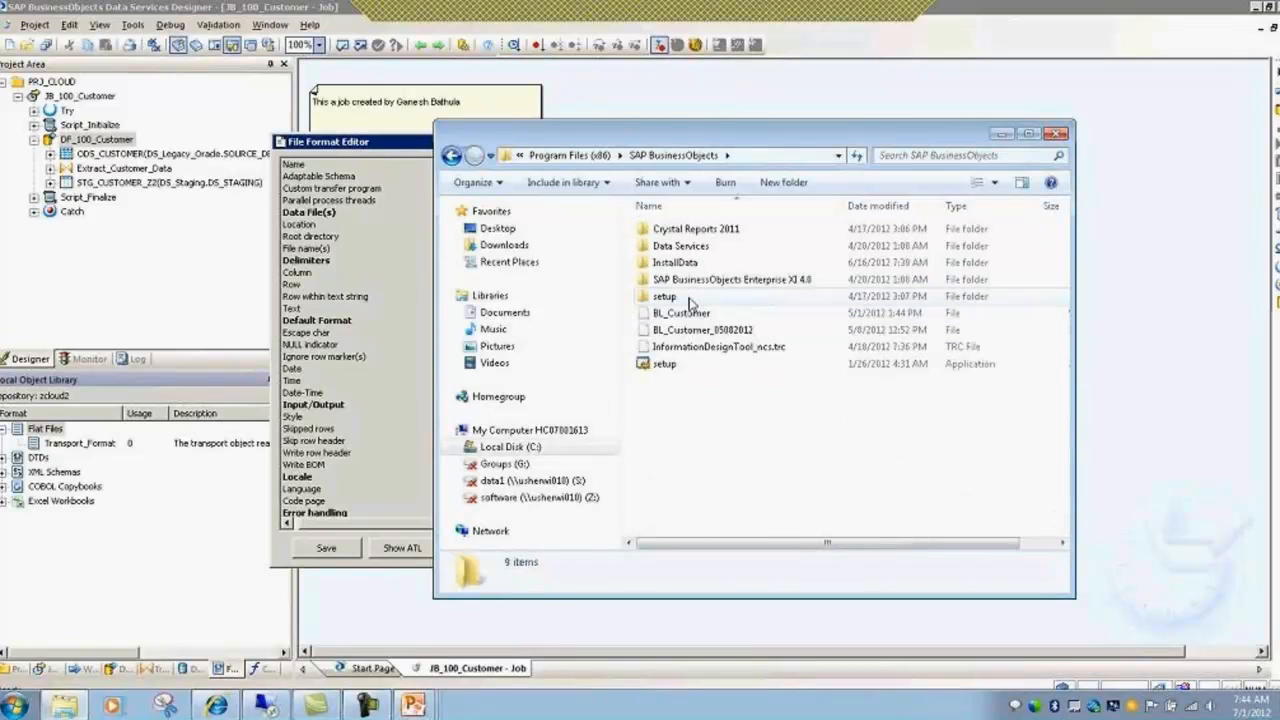
pyautogui.doubleClick(678, 245)
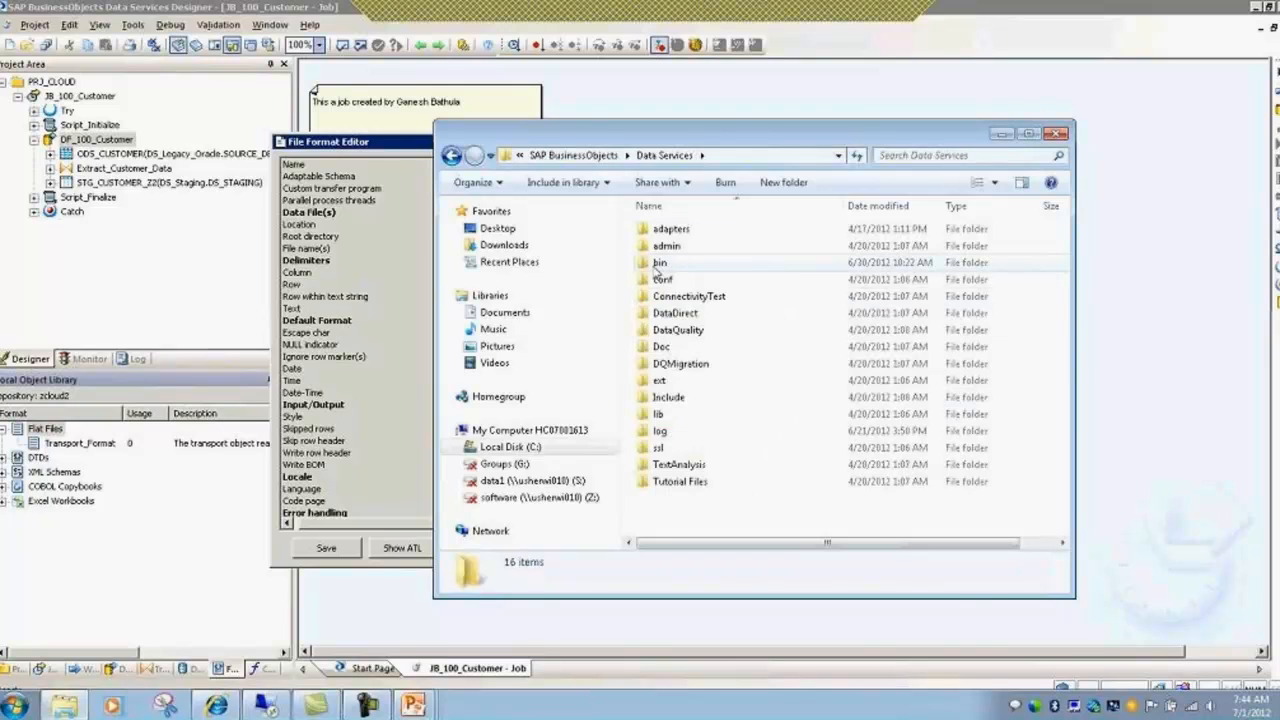
pyautogui.doubleClick(659, 262)
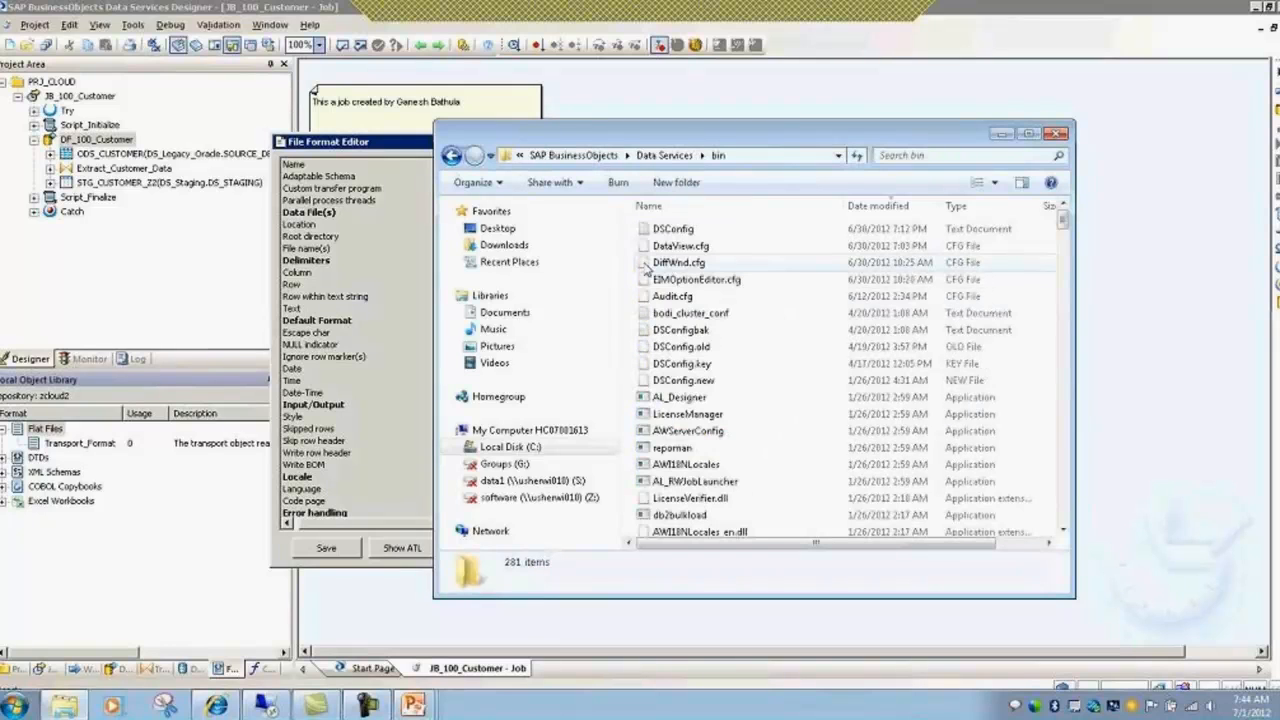
pyautogui.moveTo(1063, 222); pyautogui.dragTo(1066, 455)
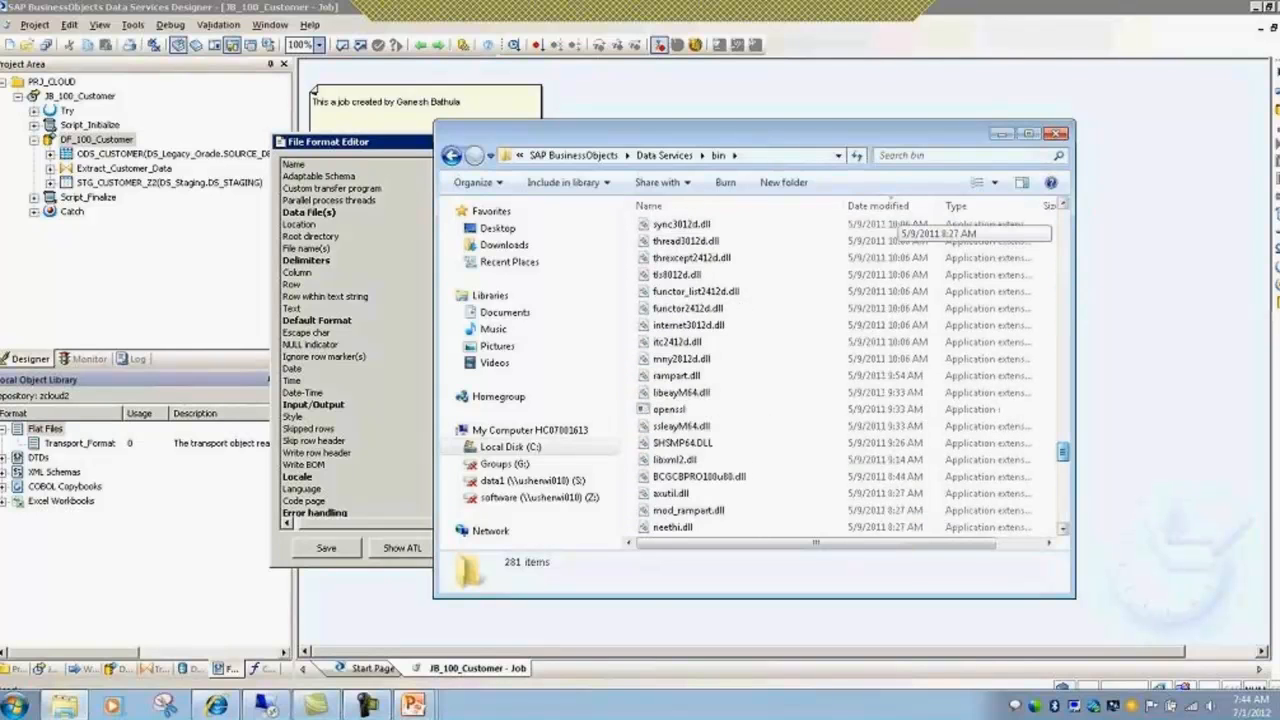
pyautogui.click(452, 157)
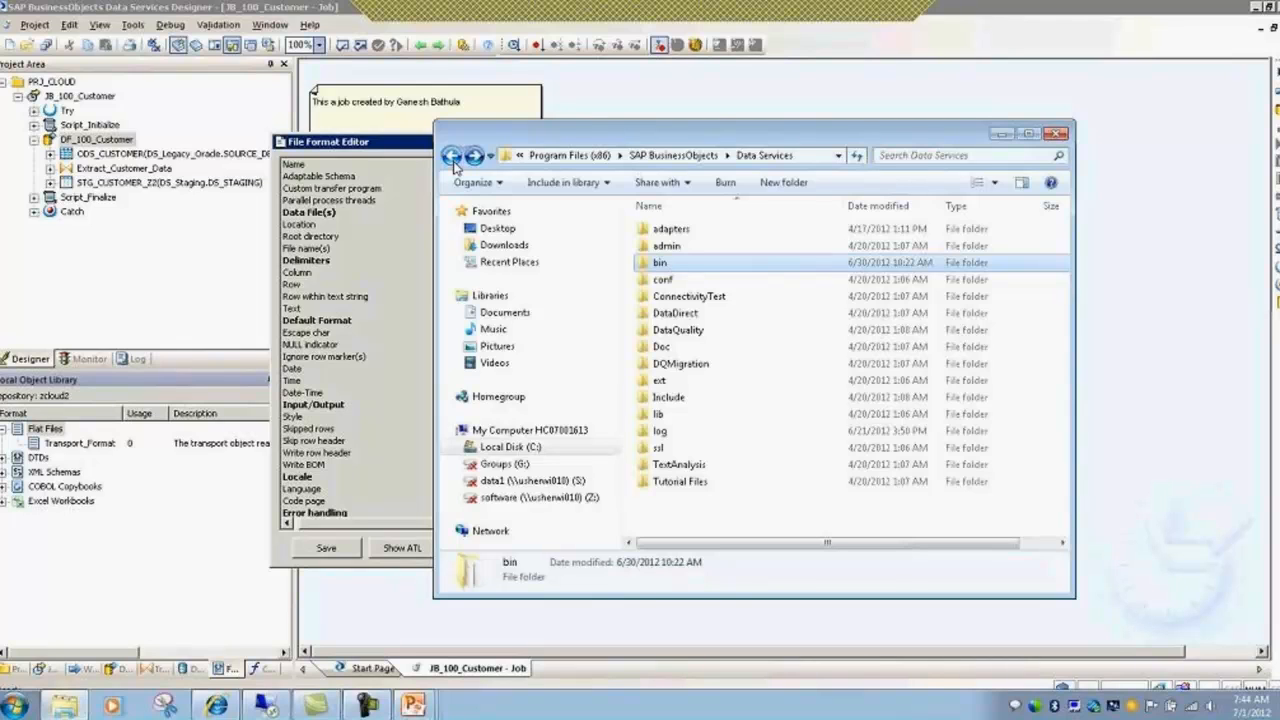
pyautogui.doubleClick(680, 481)
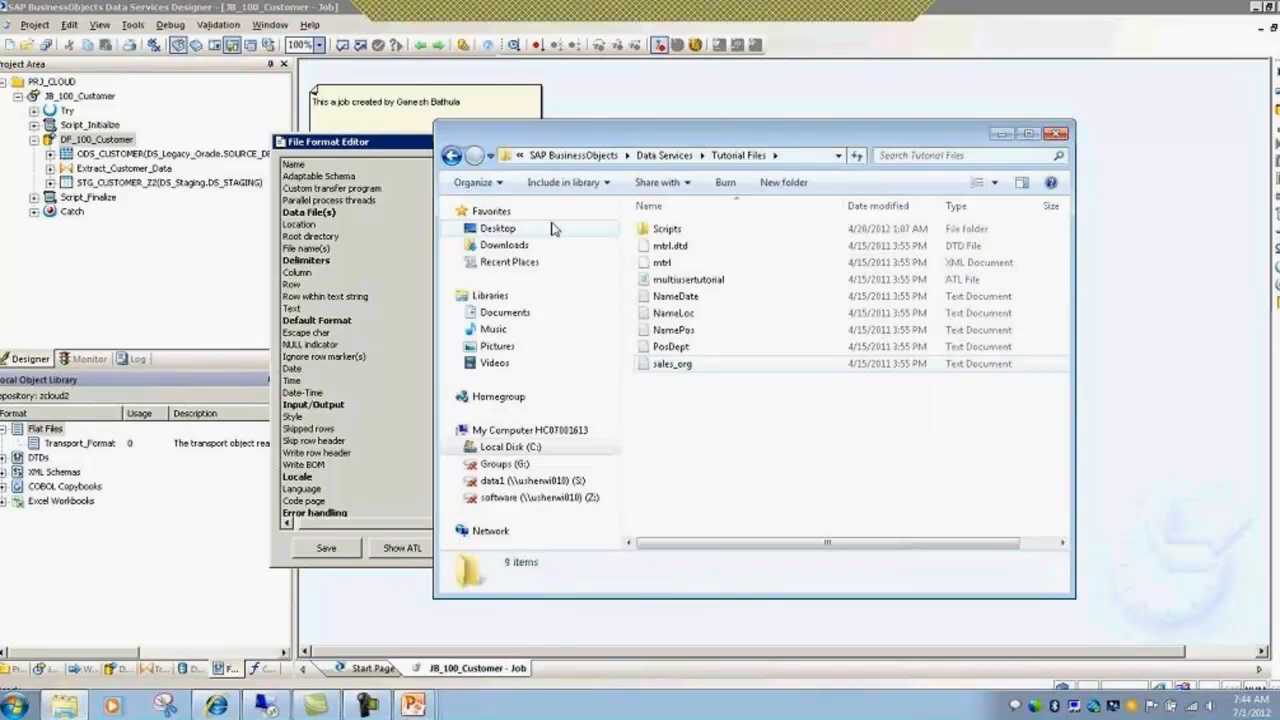
# Step: Go back up to Program Files (x86) and close the Explorer window
pyautogui.click(452, 157)
pyautogui.click(452, 157)
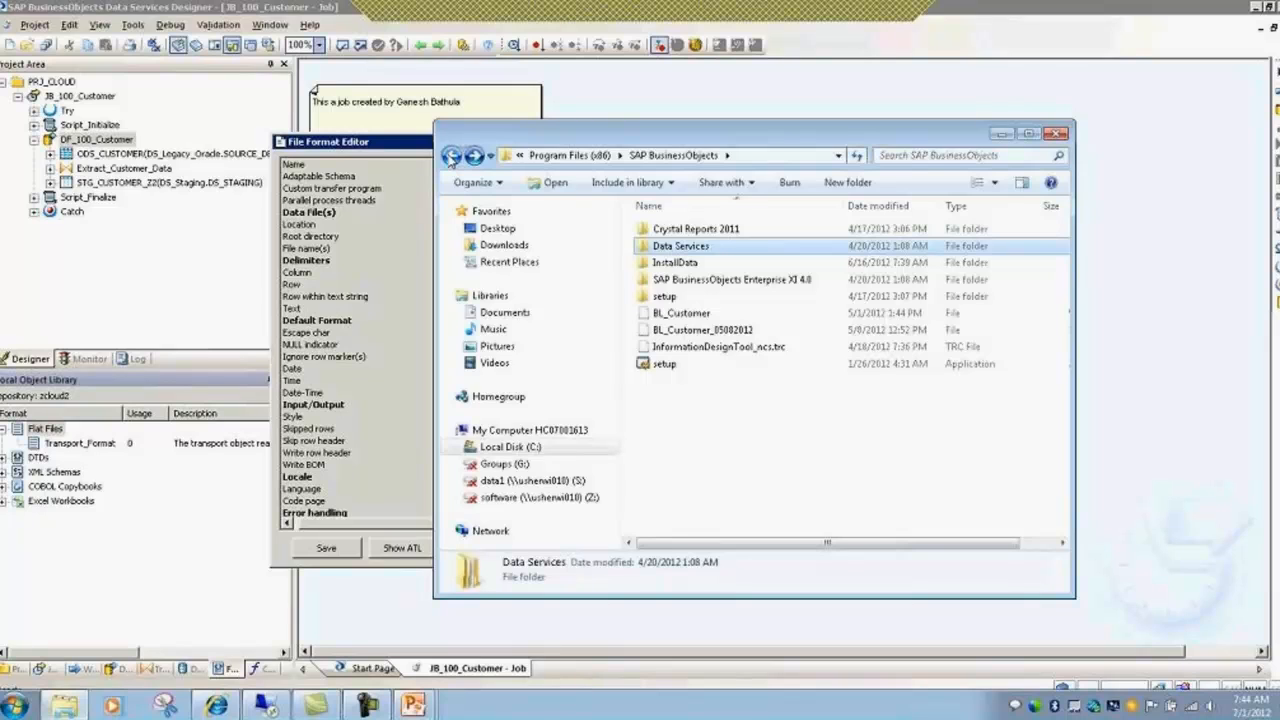
pyautogui.click(452, 157)
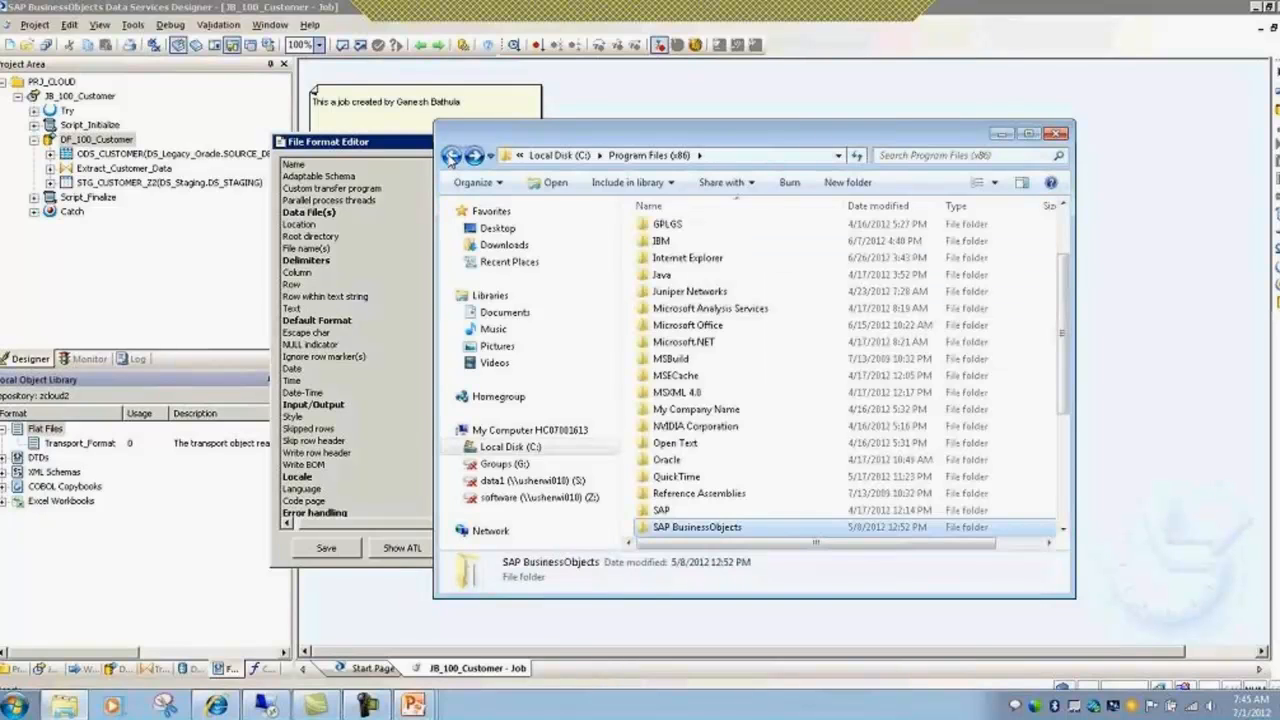
pyautogui.click(1057, 133)
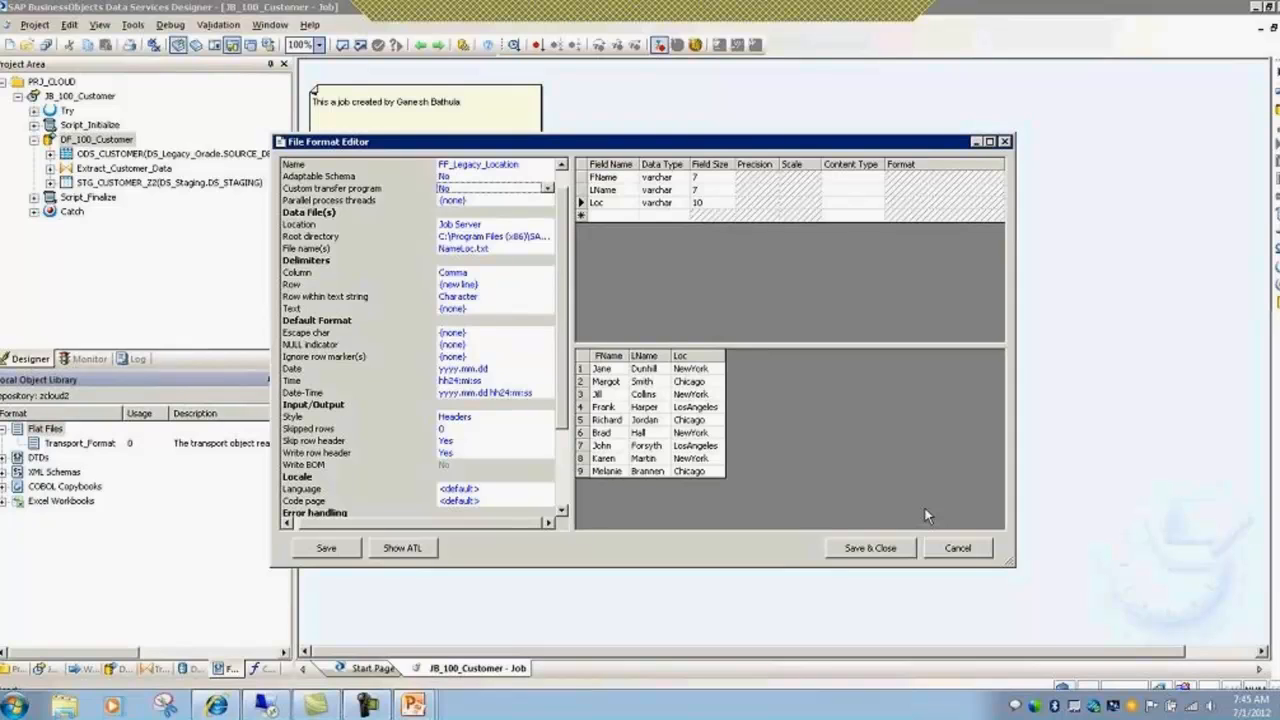
# Step: Check the FF_Legacy_Location root directory and NameLoc.txt file name, then bring up the Start menu
pyautogui.click(516, 236)
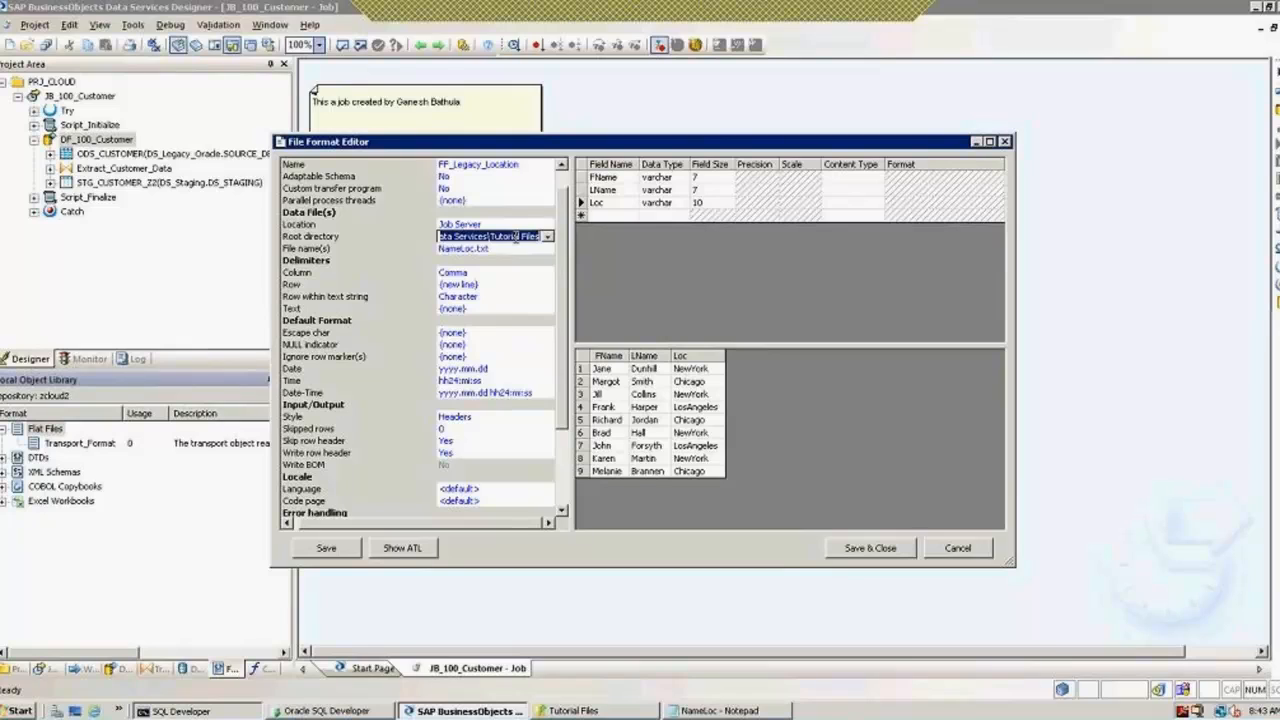
pyautogui.click(486, 250)
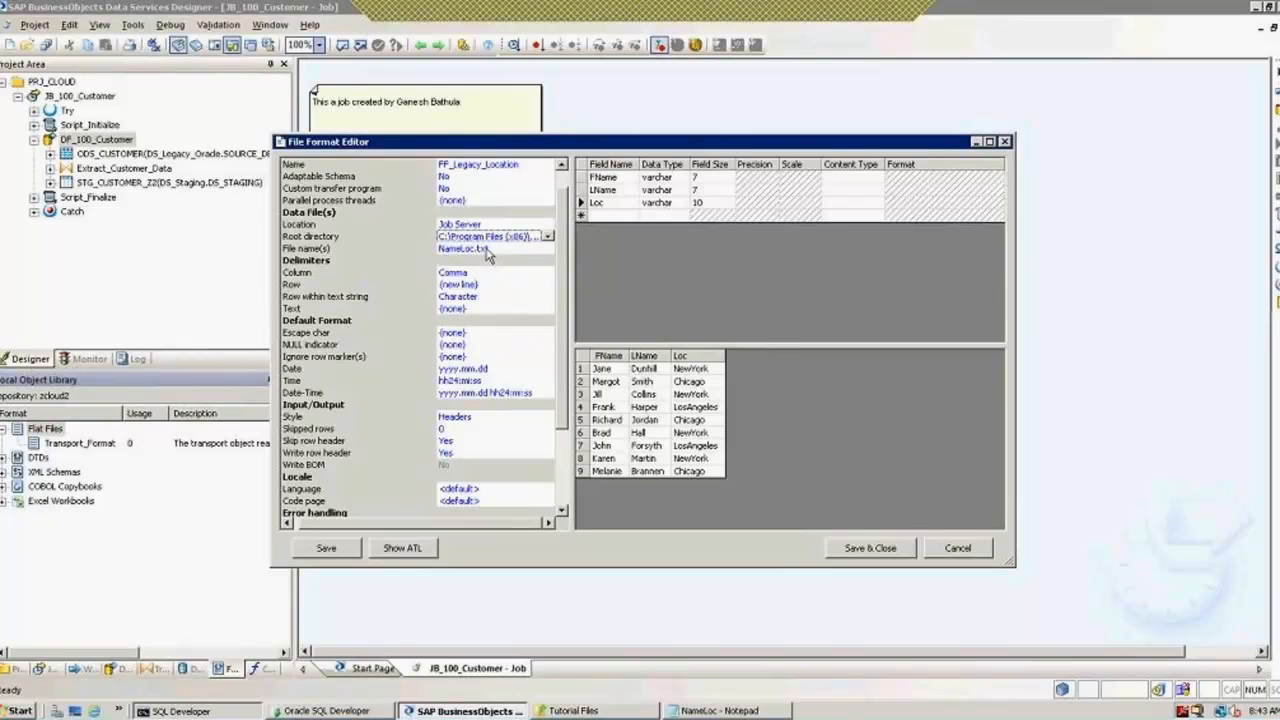
pyautogui.click(487, 251)
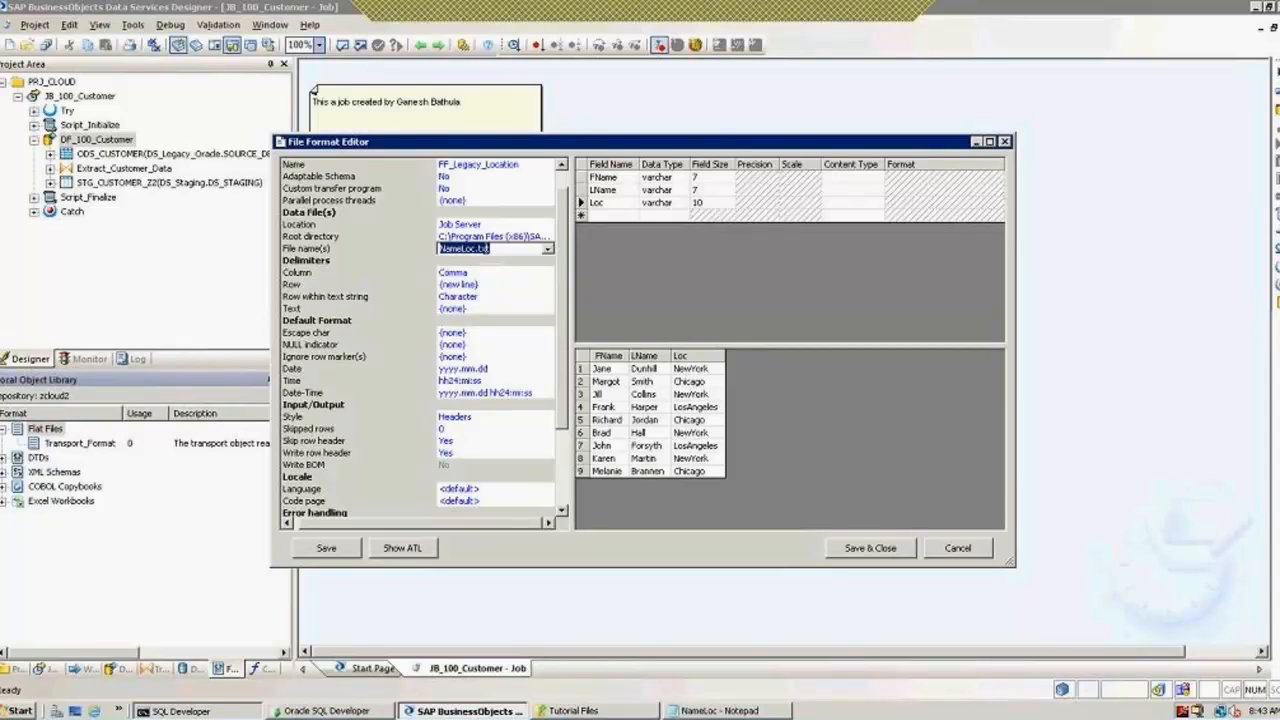
pyautogui.click(16, 711)
# Step: Enter the network path \10.1.25.23\ in the Run dialog, then clear it and cancel
pyautogui.click(70, 630)
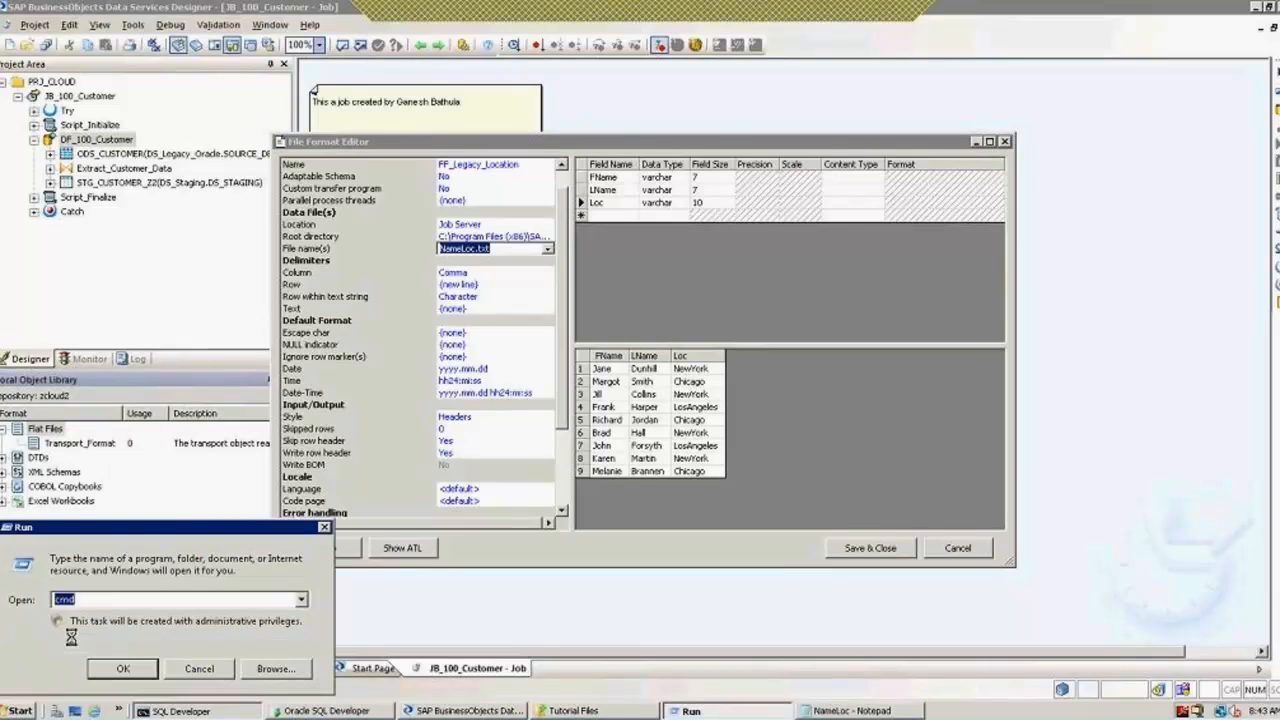
pyautogui.write('\\\\')
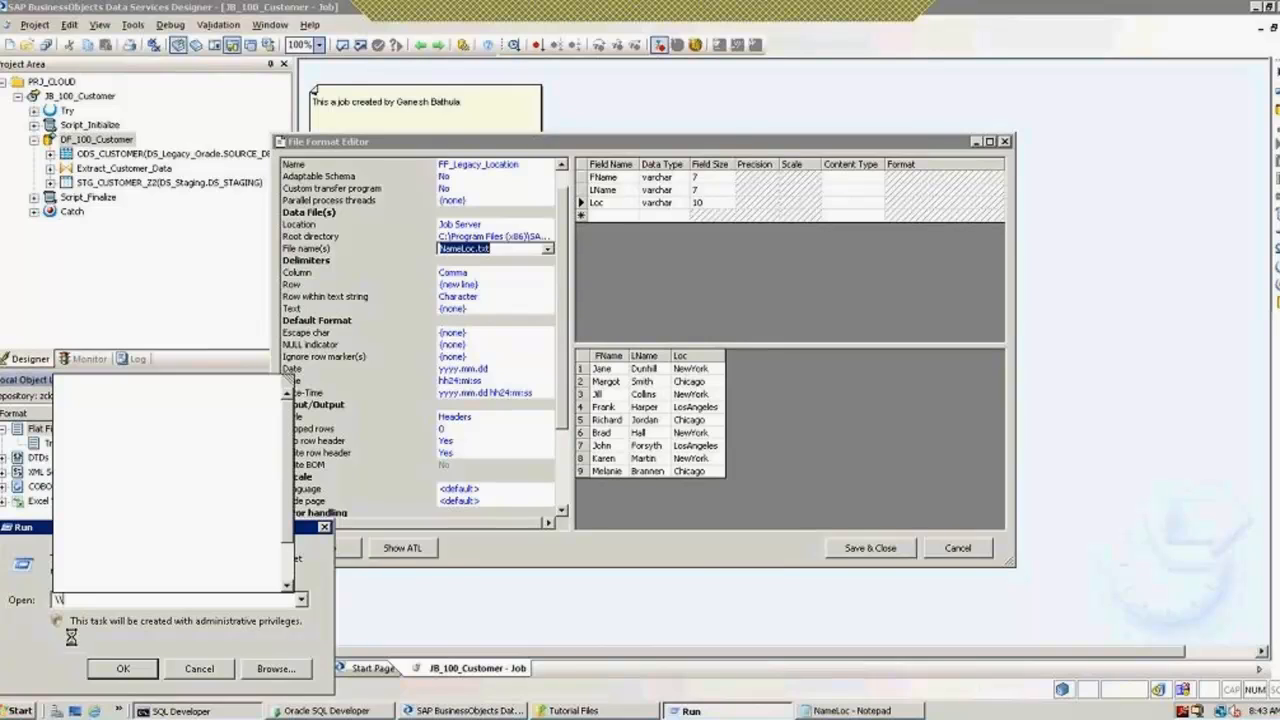
pyautogui.write('10.1.')
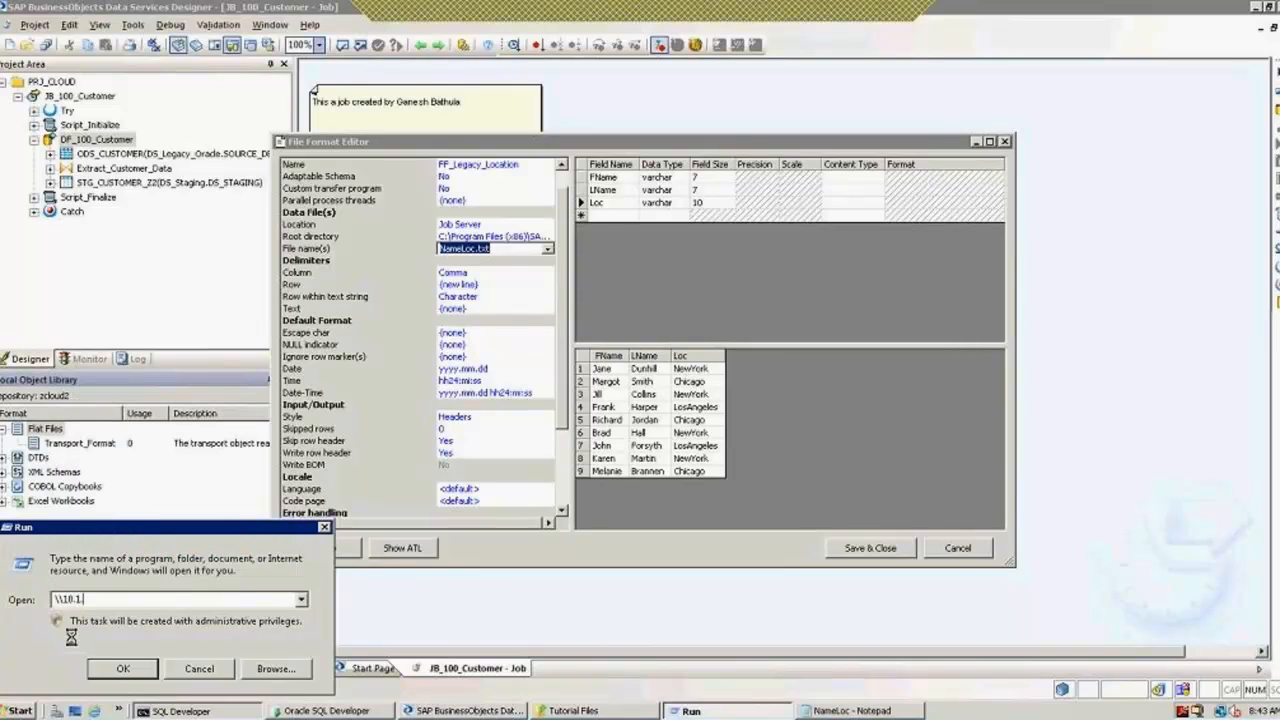
pyautogui.write('25.23\\')
pyautogui.press('BackSpace')
pyautogui.press('BackSpace')
pyautogui.press('BackSpace')
pyautogui.press('BackSpace')
pyautogui.press('BackSpace')
pyautogui.press('BackSpace')
pyautogui.press('BackSpace')
pyautogui.press('BackSpace')
pyautogui.press('BackSpace')
pyautogui.press('BackSpace')
pyautogui.press('BackSpace')
pyautogui.press('BackSpace')
pyautogui.press('BackSpace')
pyautogui.click(210, 672)
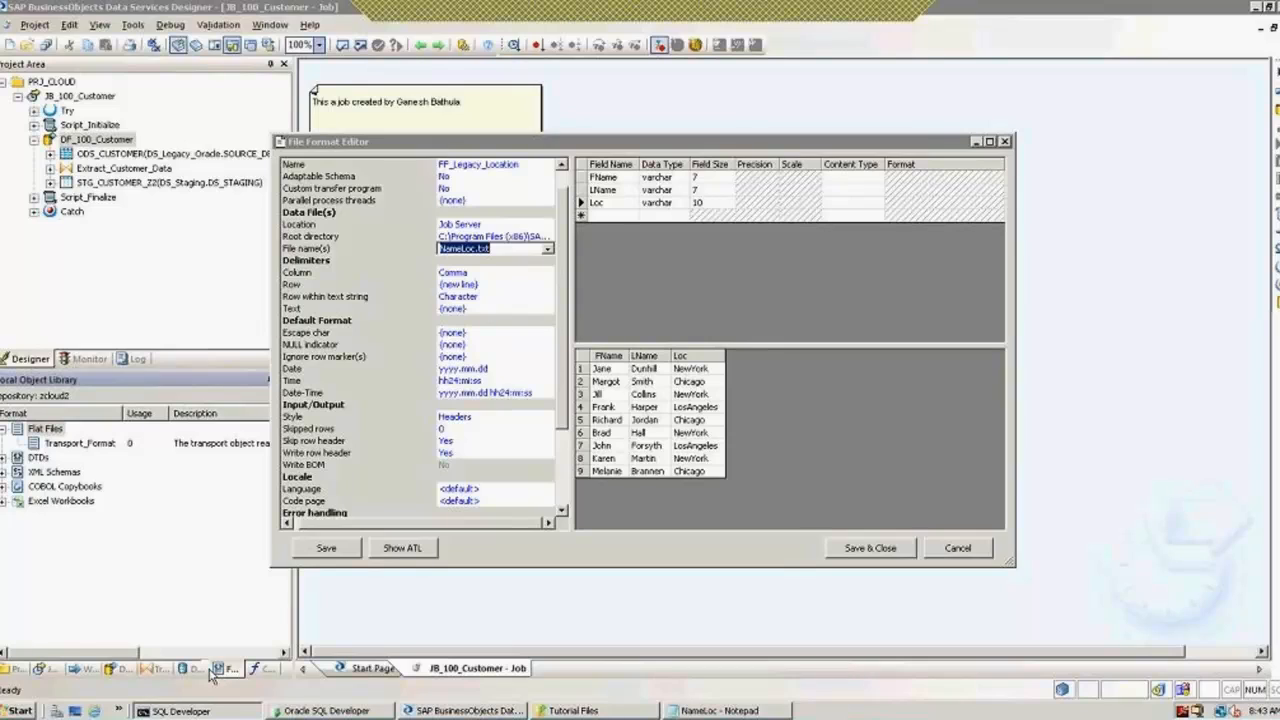
# Step: Save and close the FF_Legacy_Location file format
pyautogui.click(870, 553)
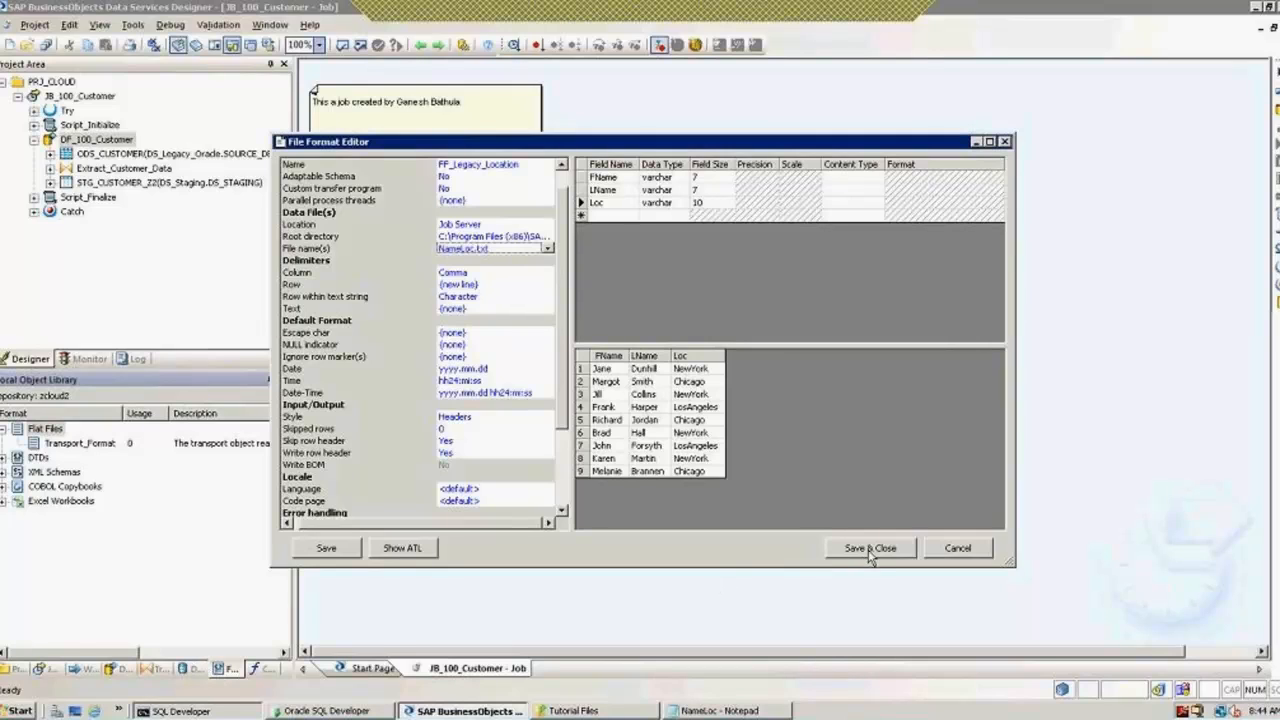
pyautogui.click(871, 549)
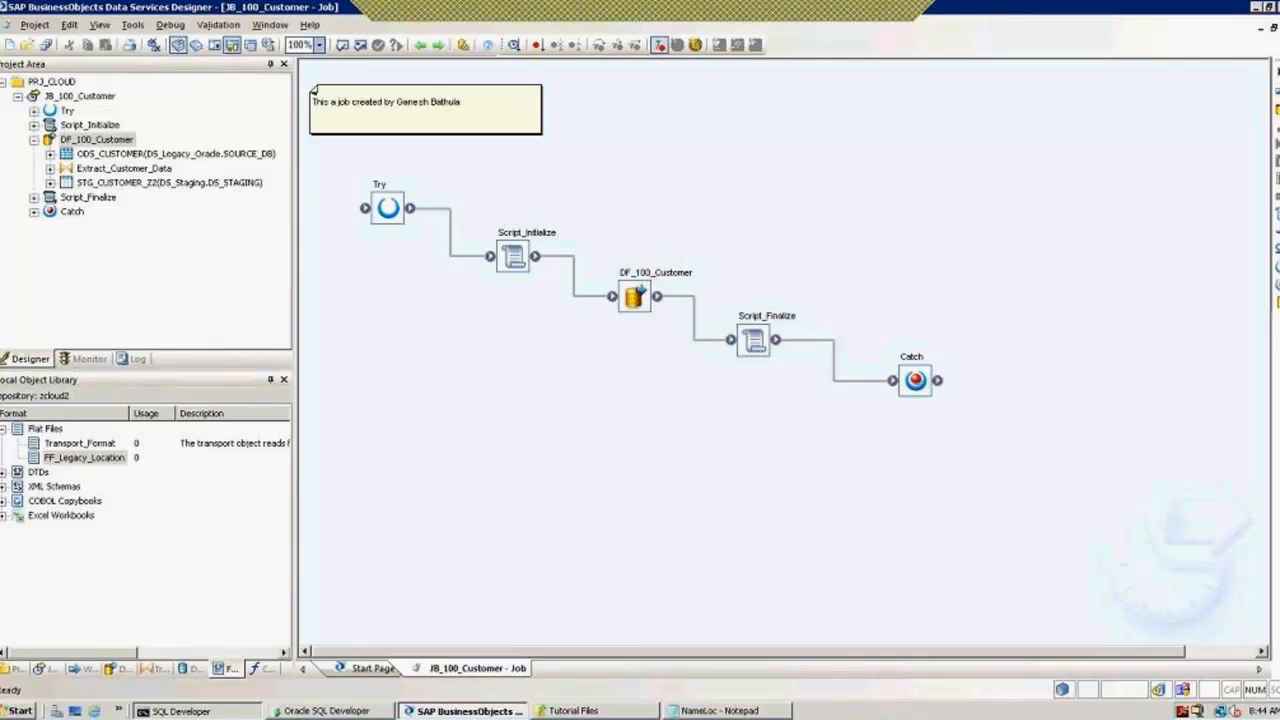
# Step: Add data flow DF_100_Legacy_Location to the JB_100_Customer job and open it
pyautogui.click(1276, 108)
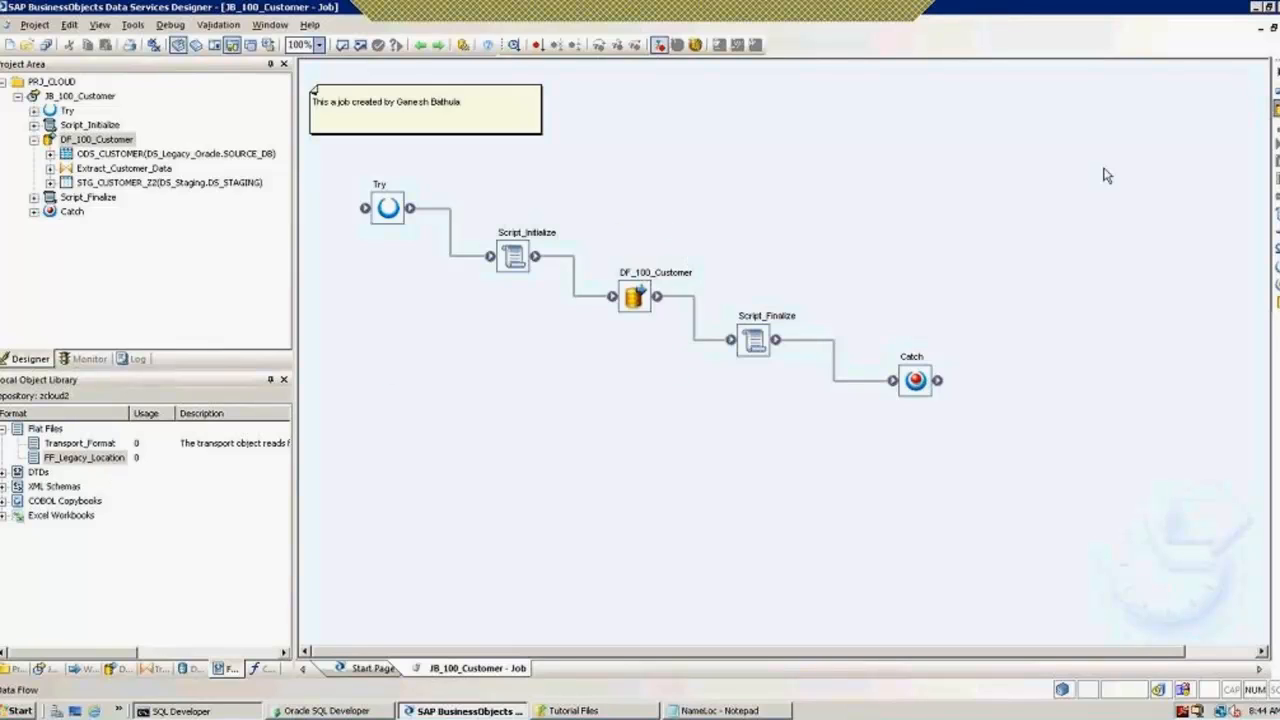
pyautogui.click(603, 402)
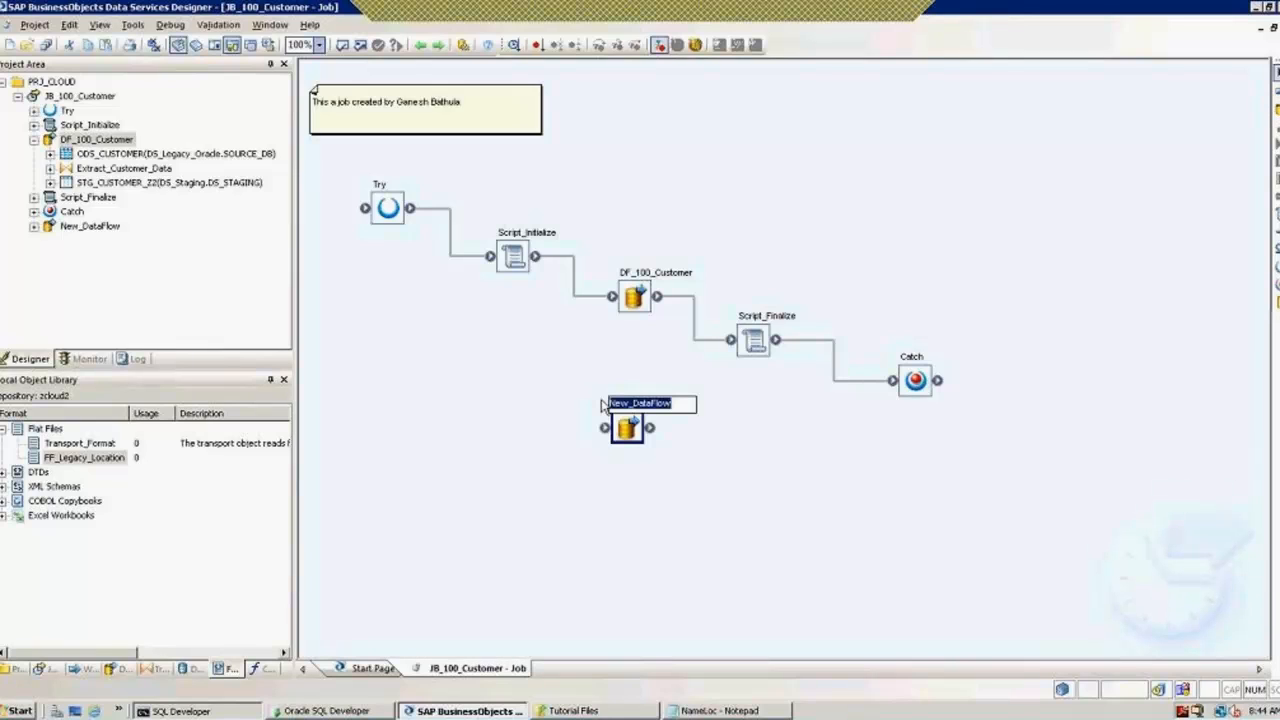
pyautogui.write('DF_')
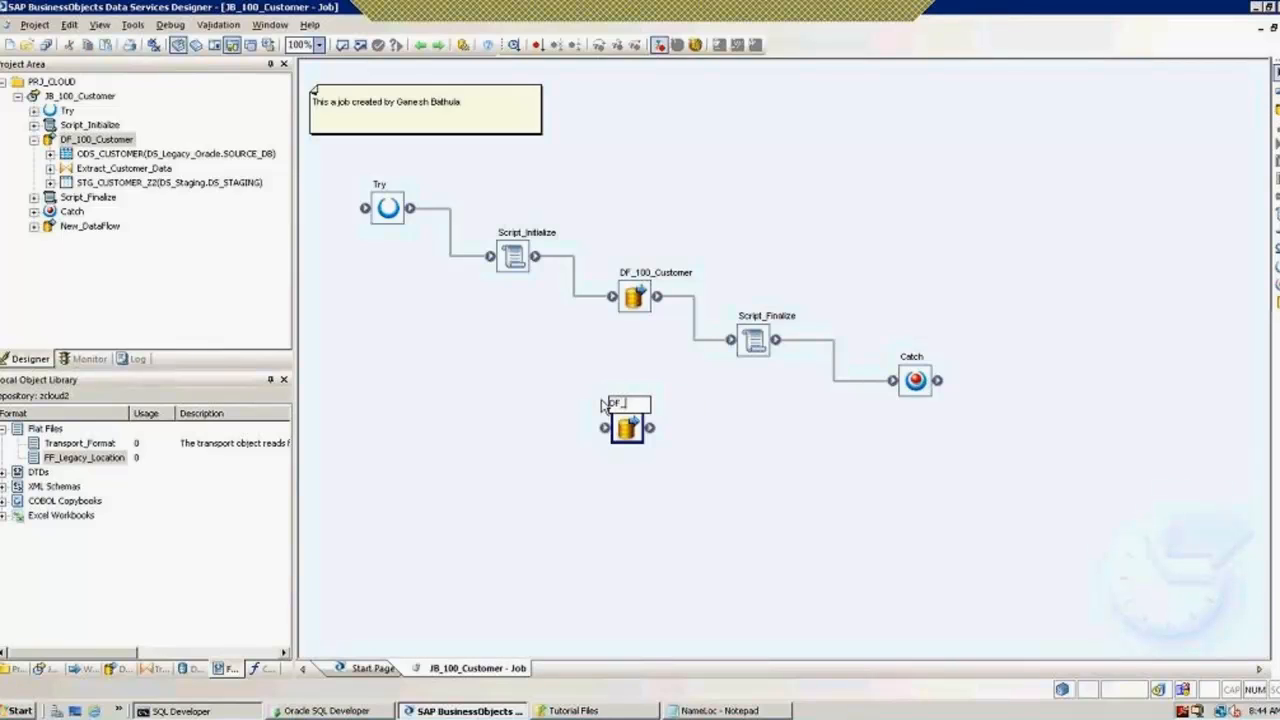
pyautogui.write('Legacy_Location')
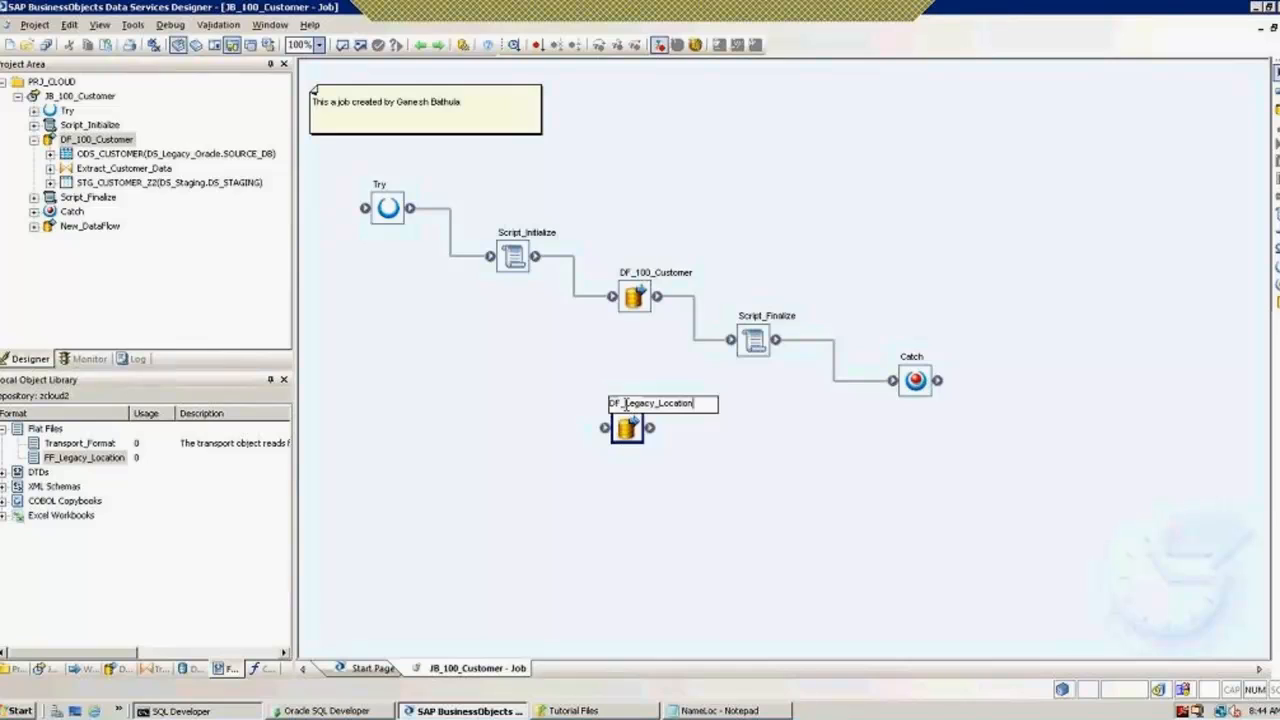
pyautogui.write('100_')
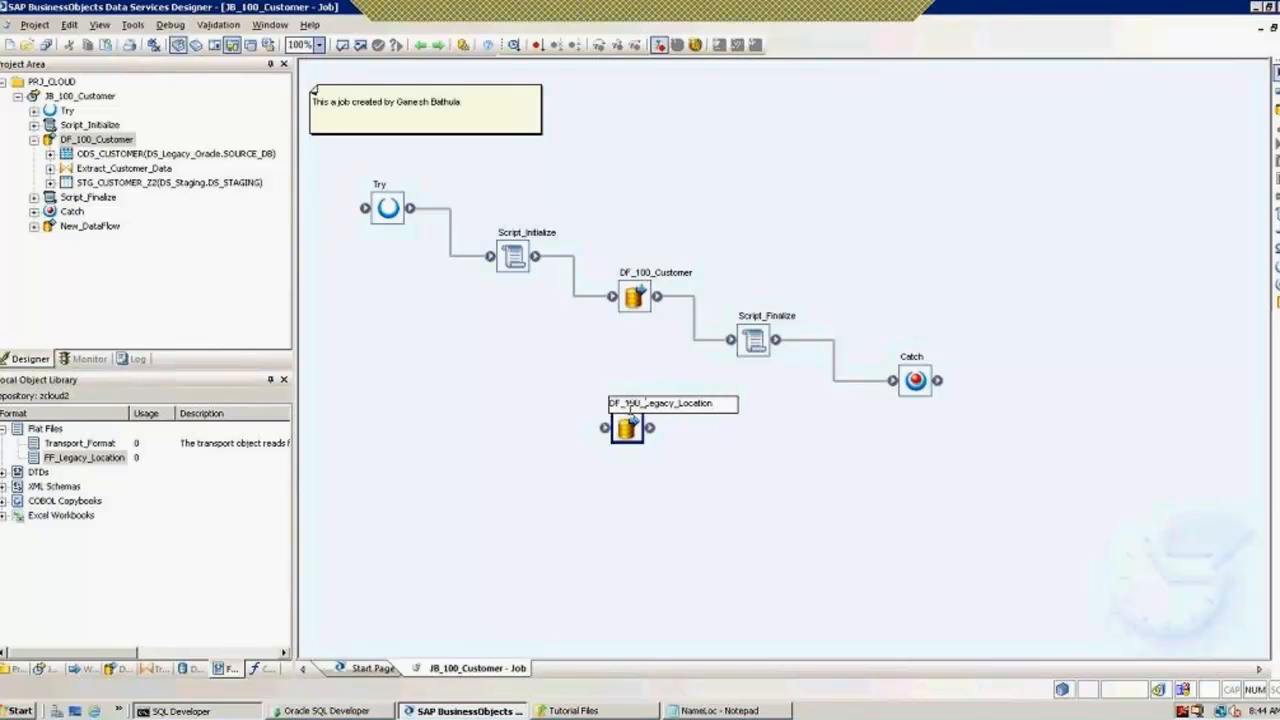
pyautogui.click(673, 466)
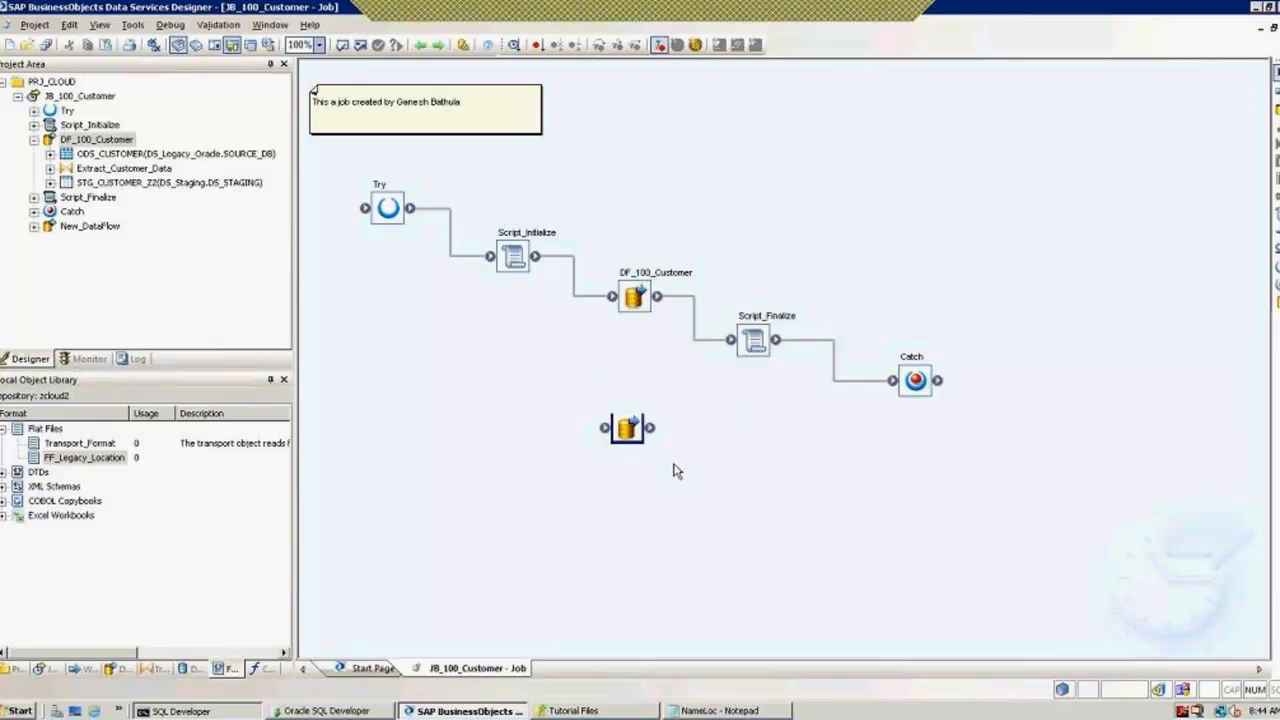
pyautogui.doubleClick(637, 430)
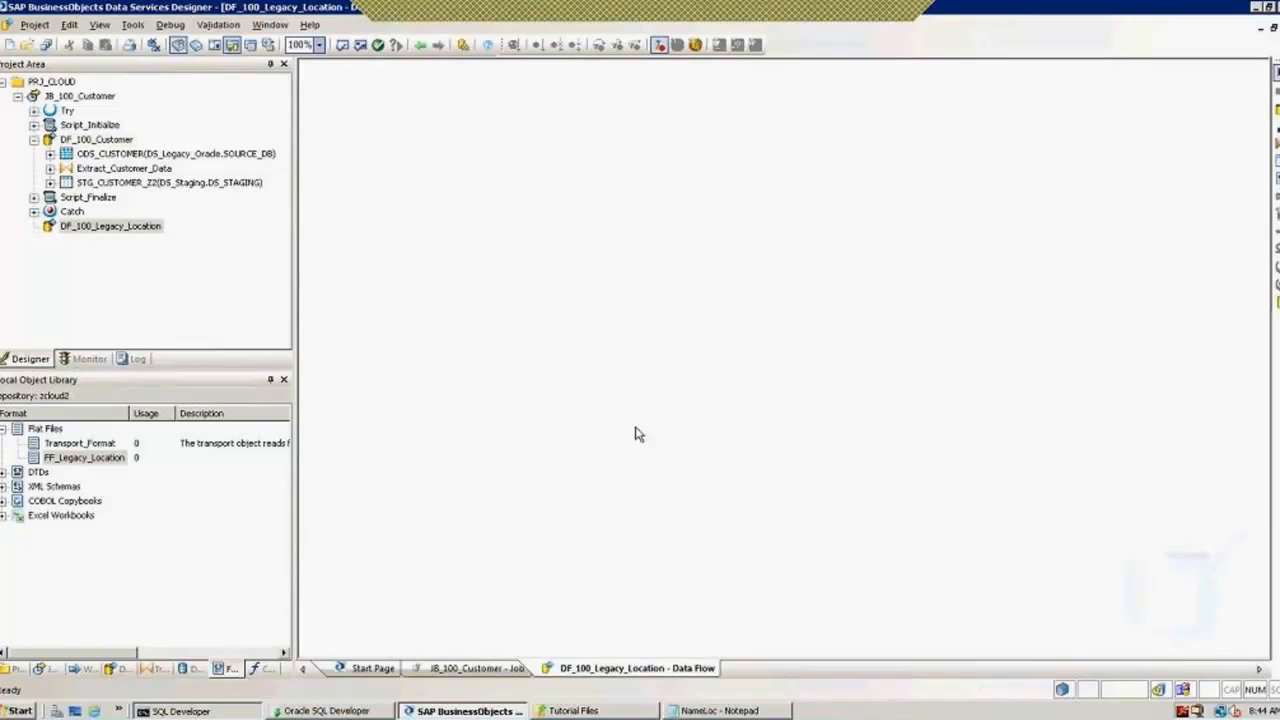
# Step: Drop FF_Legacy_Location onto the data flow as a NameLoc.txt source
pyautogui.click(68, 462)
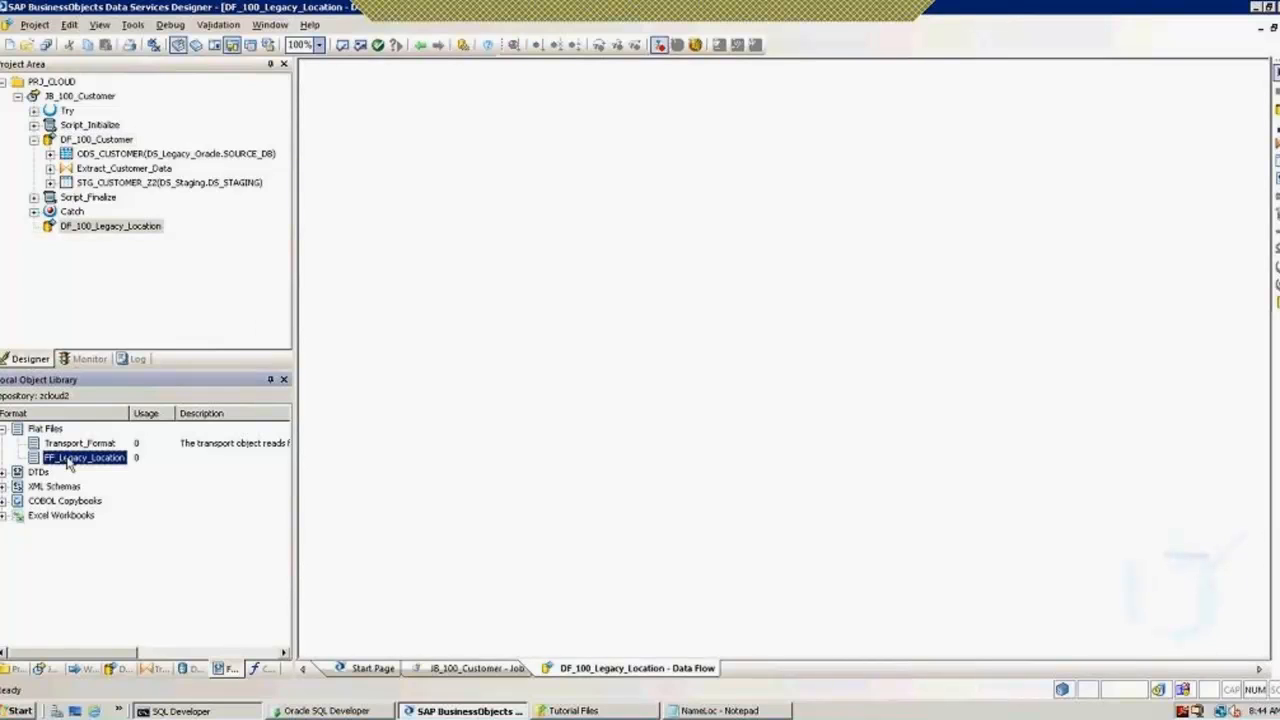
pyautogui.moveTo(68, 462); pyautogui.dragTo(386, 178)
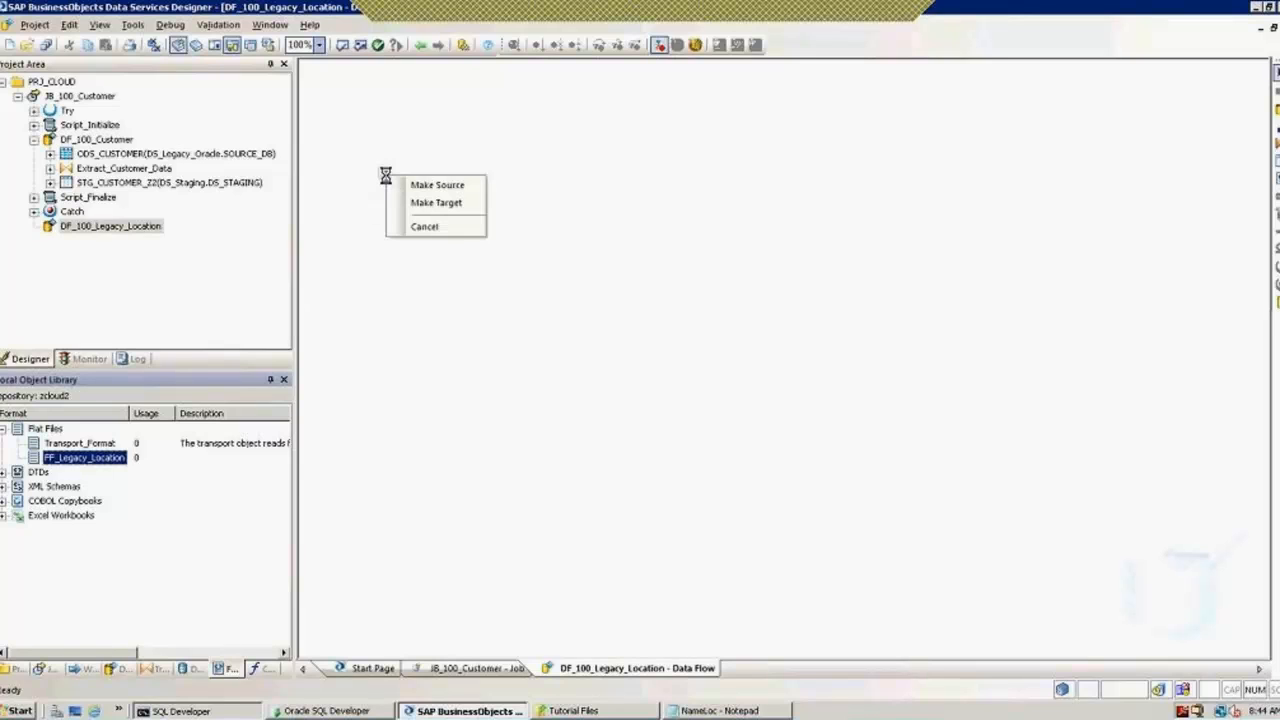
pyautogui.click(420, 185)
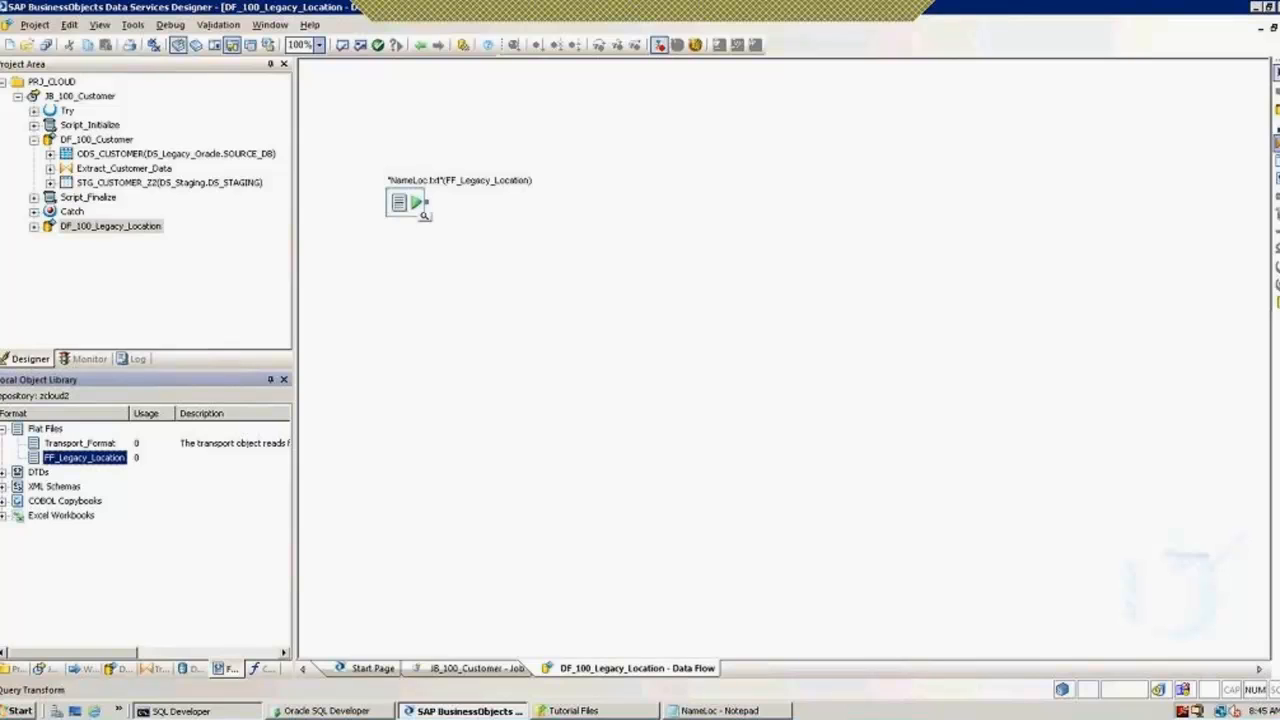
# Step: Add a Query transform and connect the NameLoc.txt source to it
pyautogui.click(1277, 145)
pyautogui.click(553, 233)
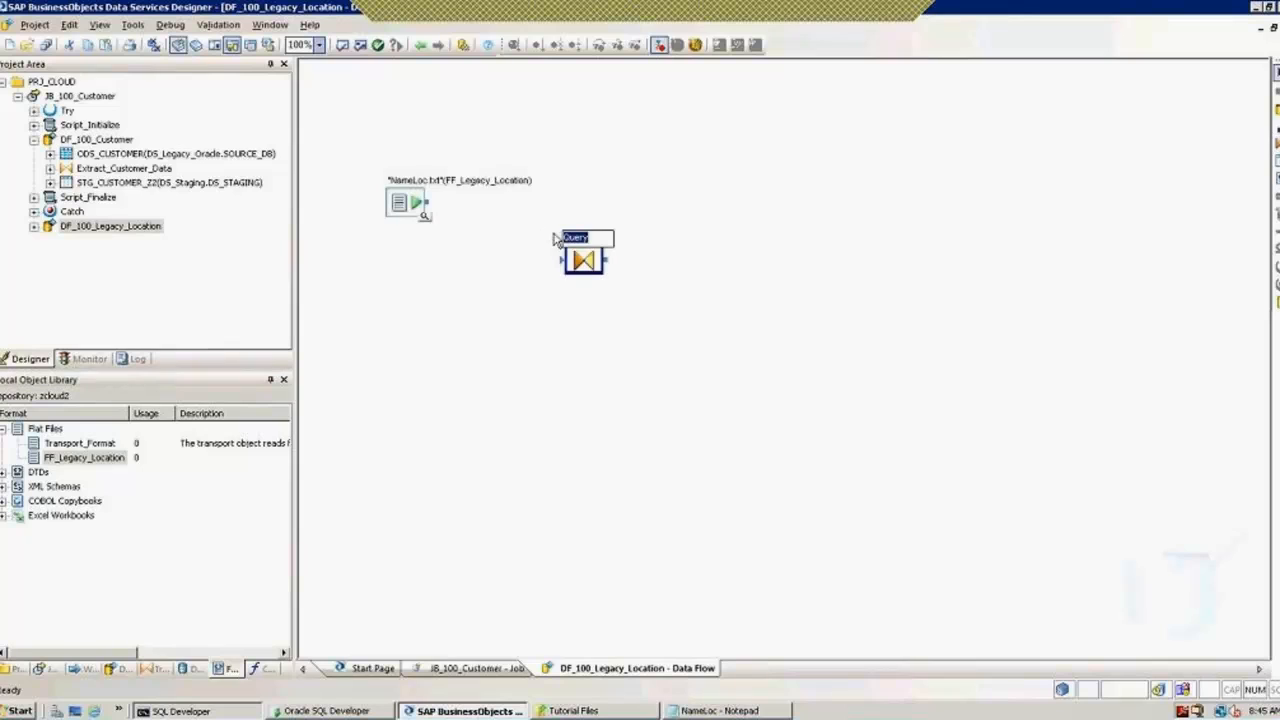
pyautogui.click(505, 256)
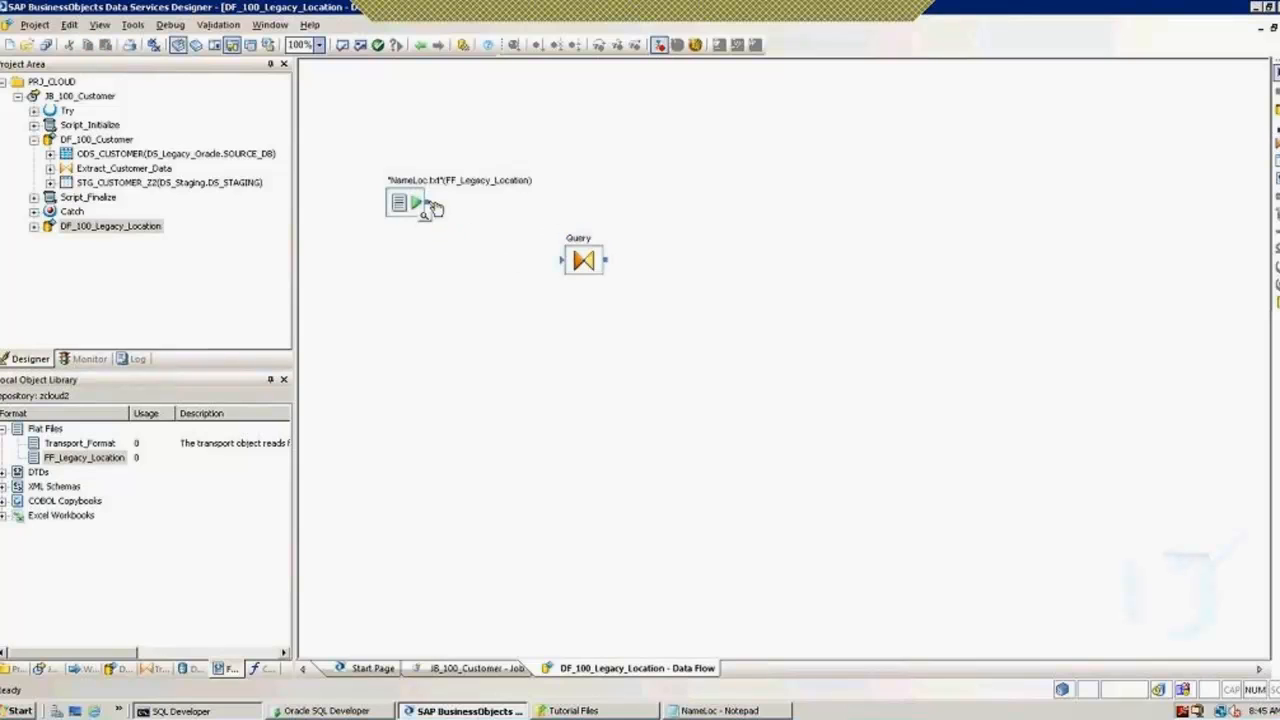
pyautogui.moveTo(428, 204); pyautogui.dragTo(576, 268)
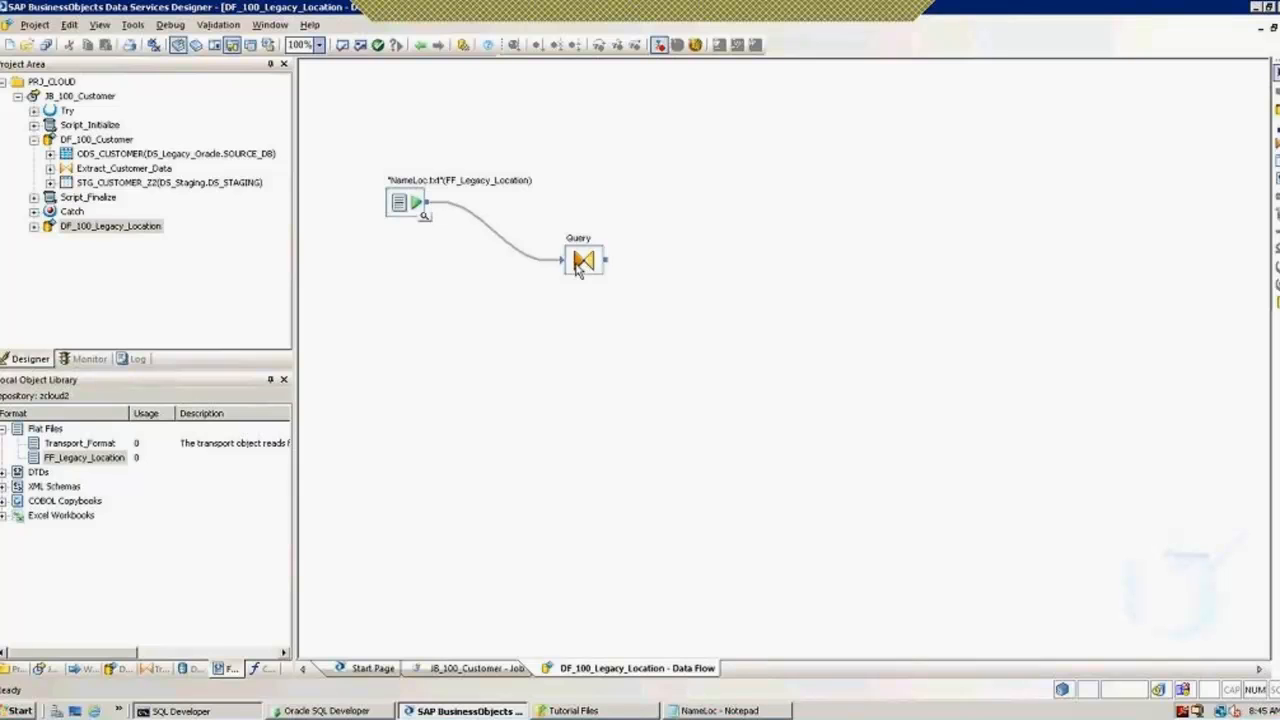
# Step: Rename the Query transform to Extract
pyautogui.rightClick(576, 264)
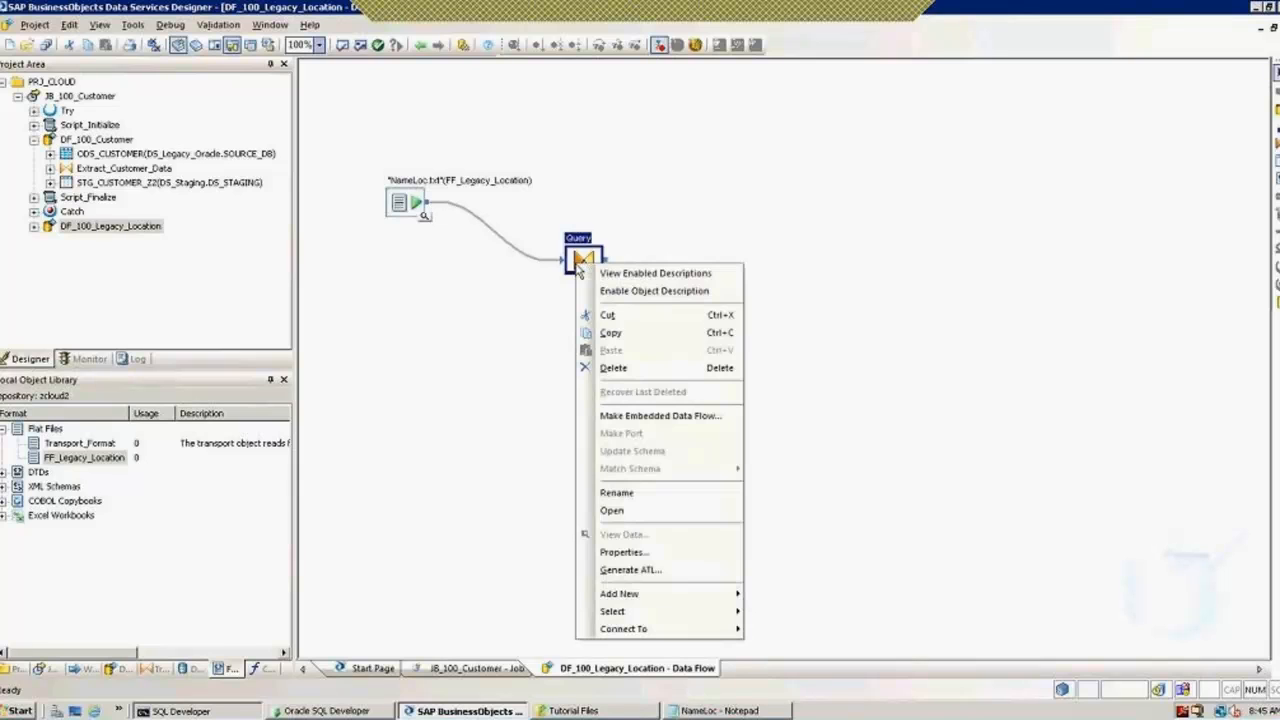
pyautogui.click(632, 494)
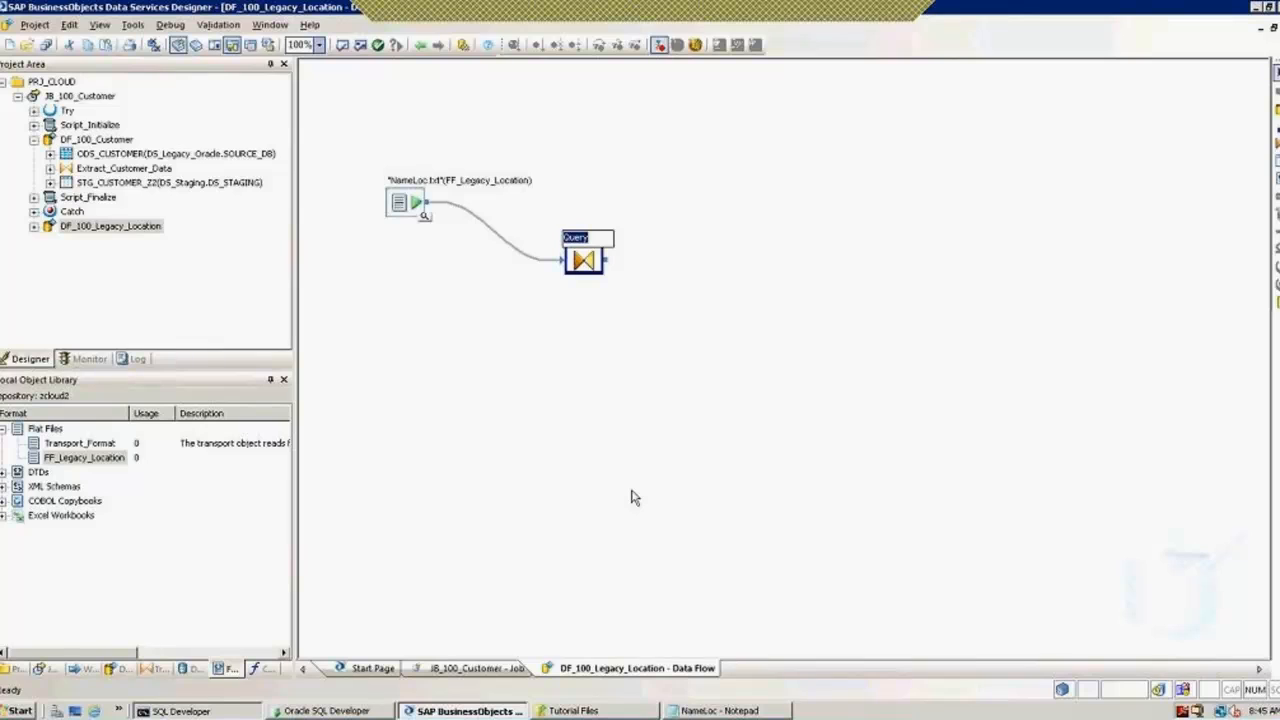
pyautogui.write('Extract')
pyautogui.click(673, 360)
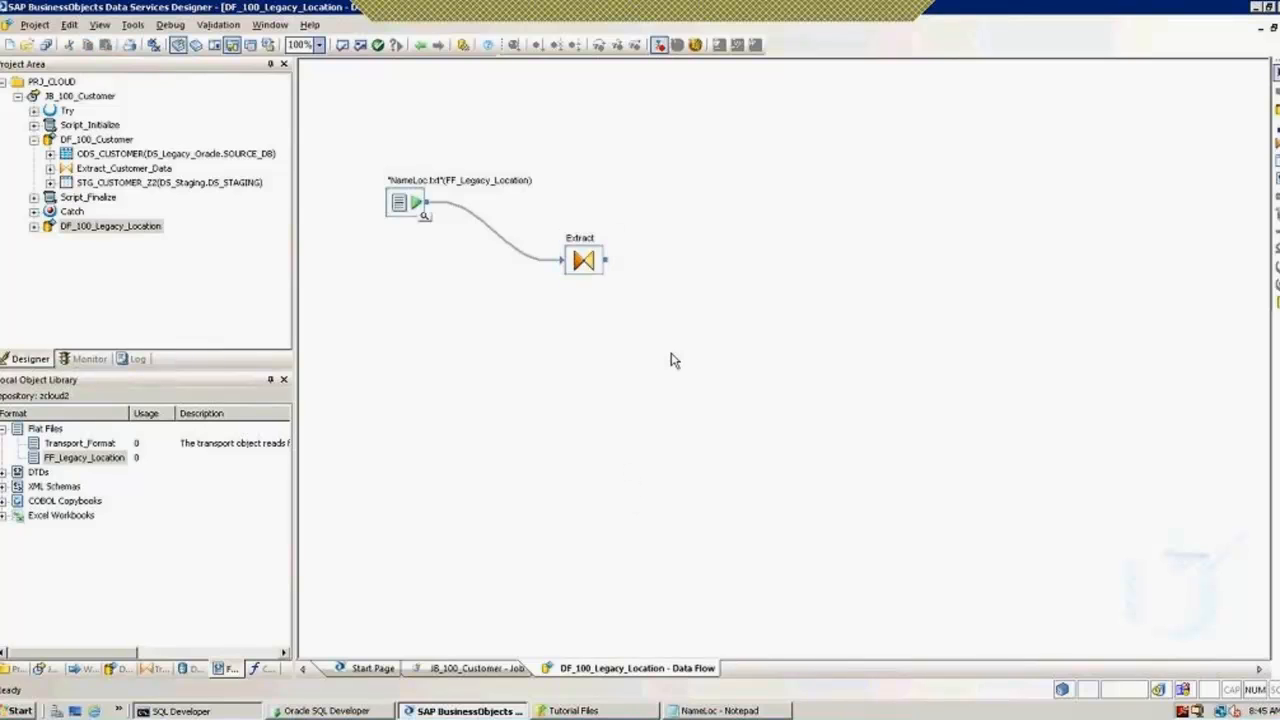
# Step: Create template table STG_NAMELOC in DS_Staging and connect Extract's output to it
pyautogui.click(1276, 162)
pyautogui.click(725, 283)
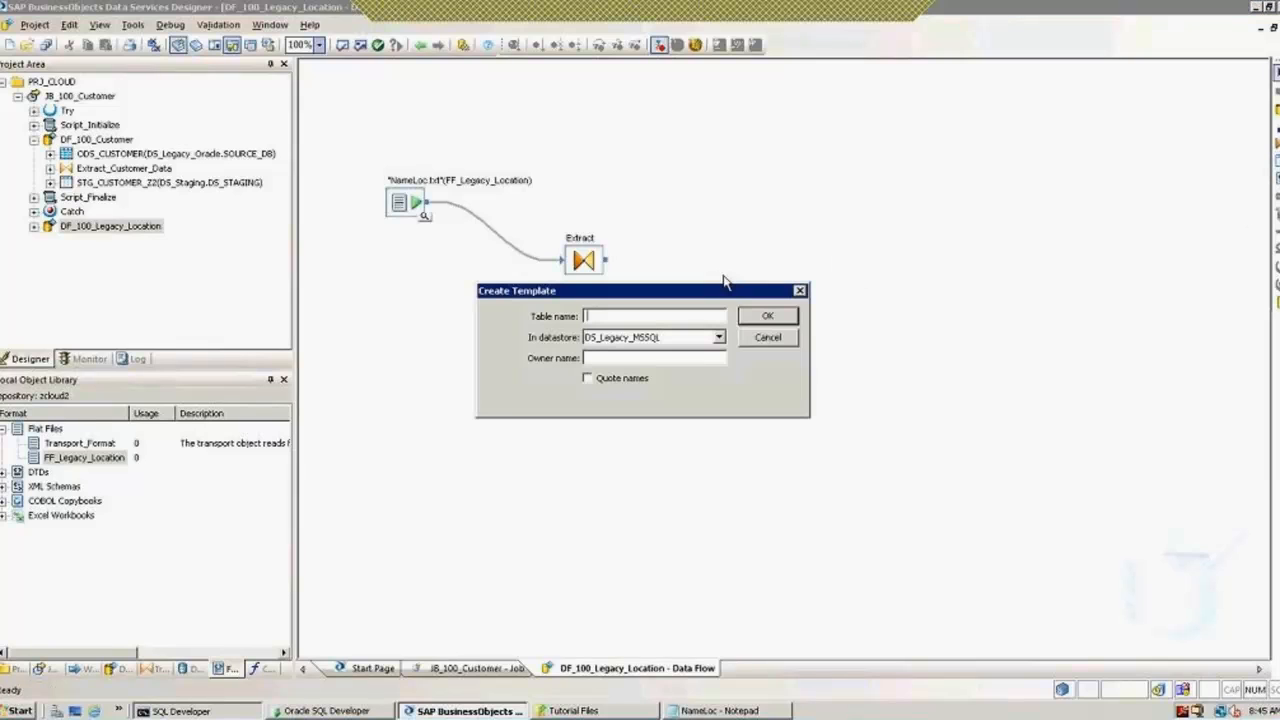
pyautogui.click(719, 338)
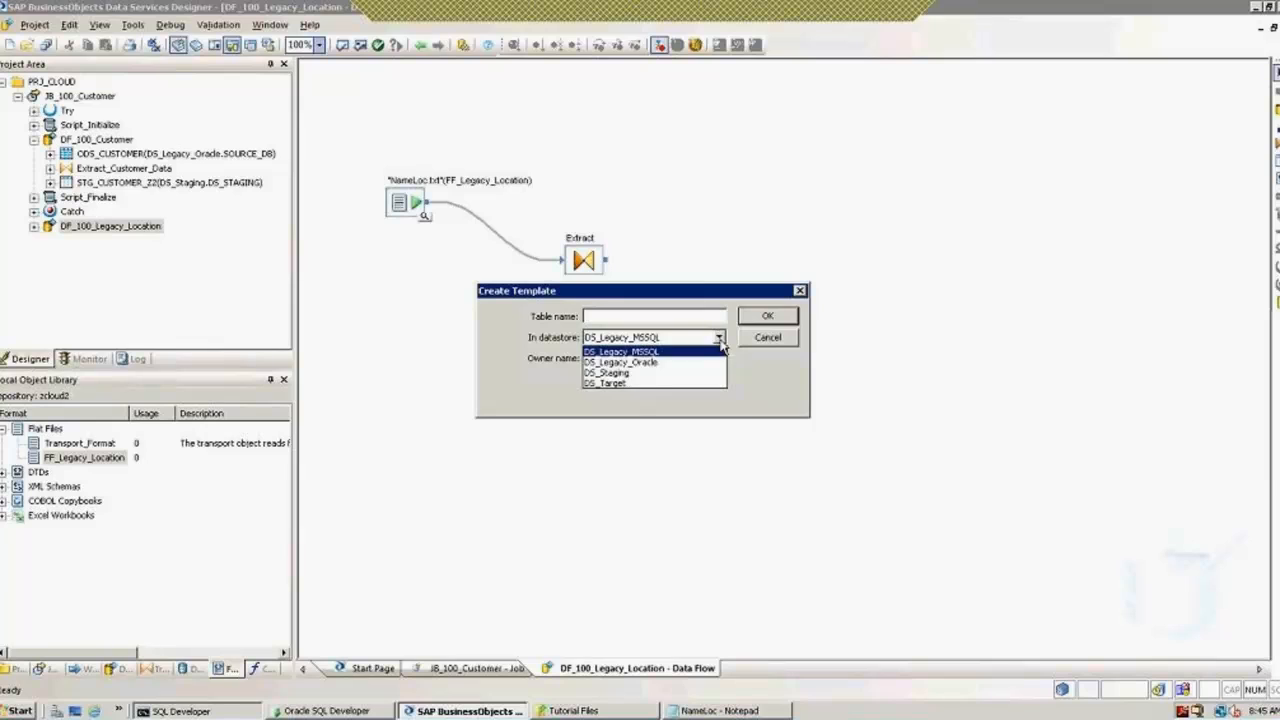
pyautogui.click(642, 373)
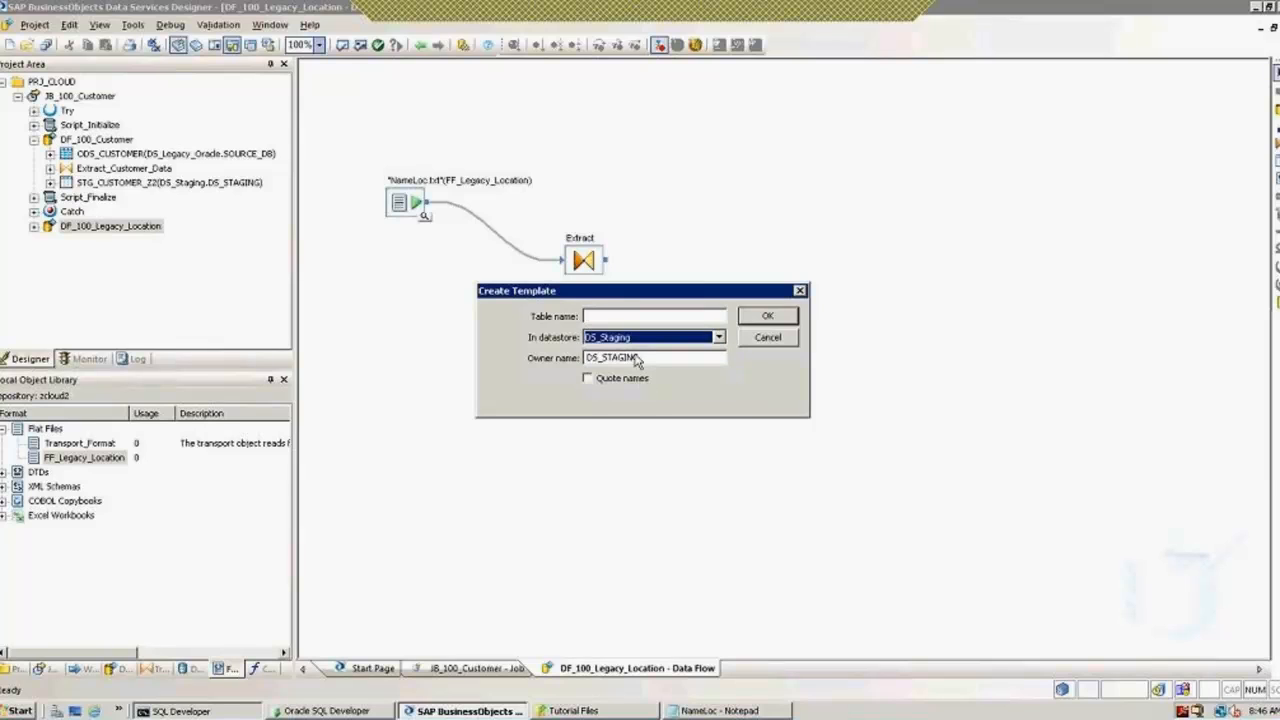
pyautogui.click(627, 317)
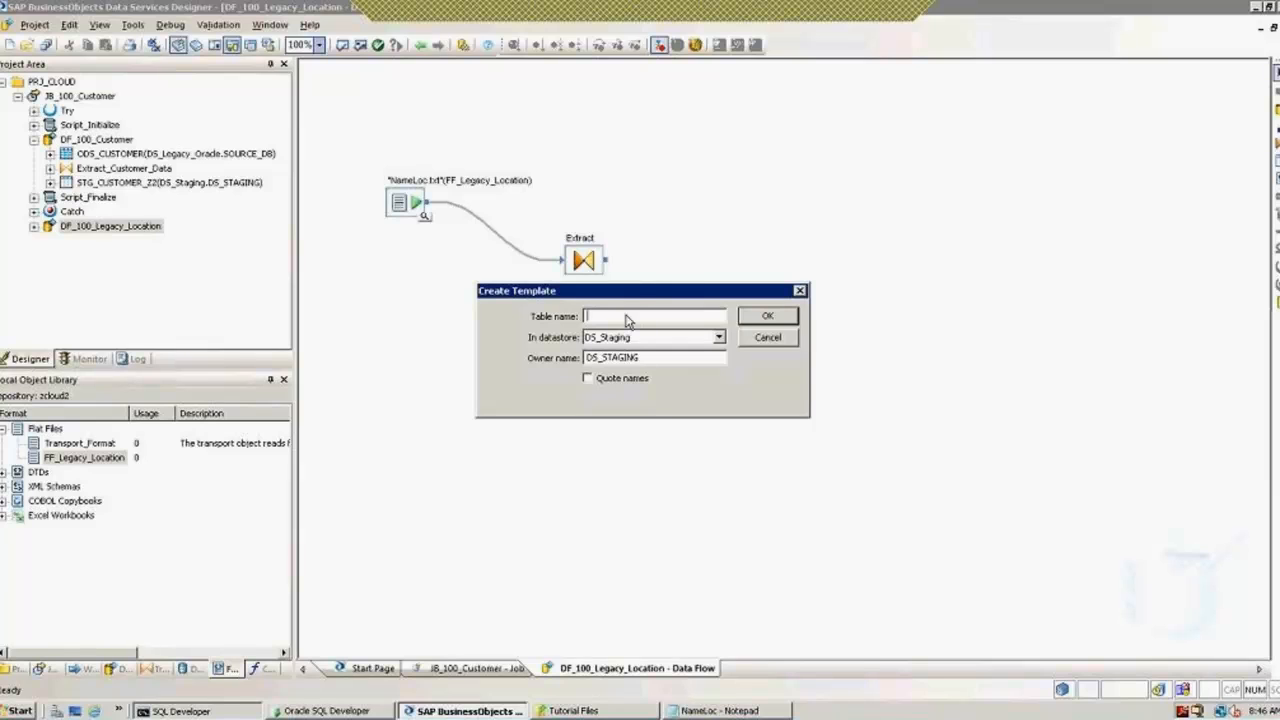
pyautogui.write('STG_NAME')
pyautogui.press('BackSpace')
pyautogui.press('BackSpace')
pyautogui.write('MELOC')
pyautogui.click(768, 316)
pyautogui.moveTo(606, 260); pyautogui.dragTo(737, 305)
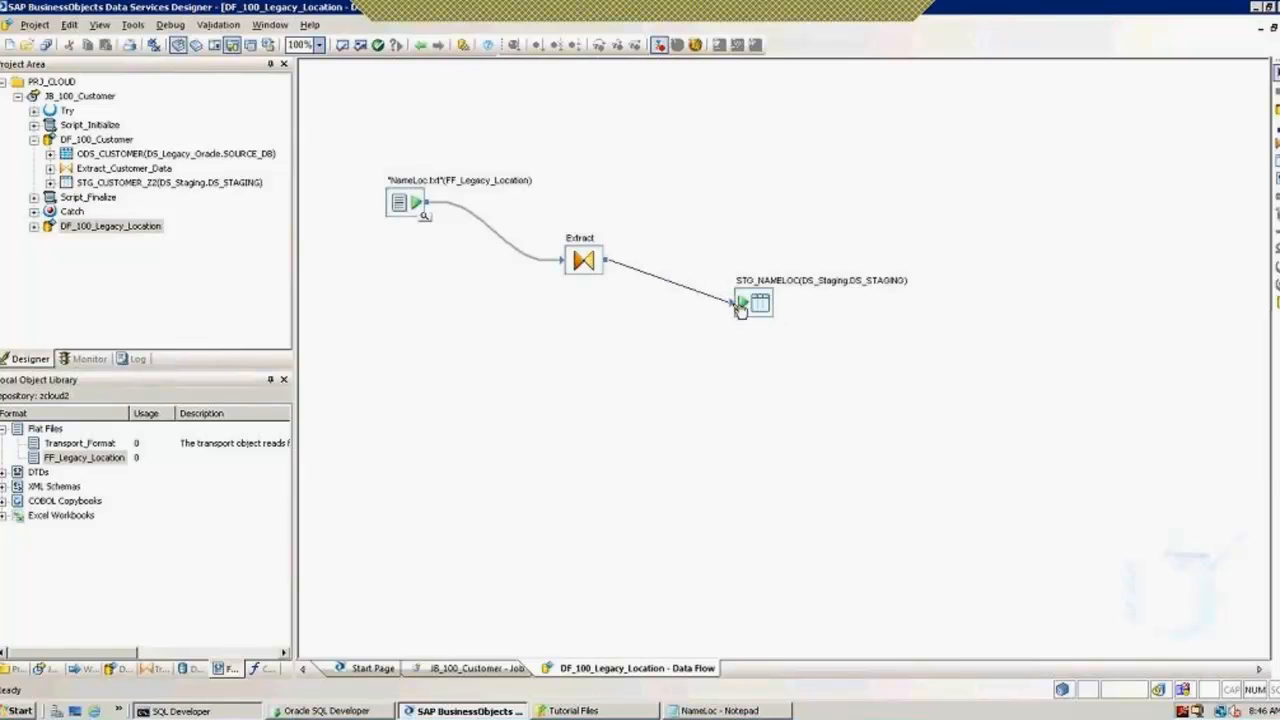
# Step: In the Extract Query Editor, map FName, LName and Loc to the output schema
pyautogui.doubleClick(589, 270)
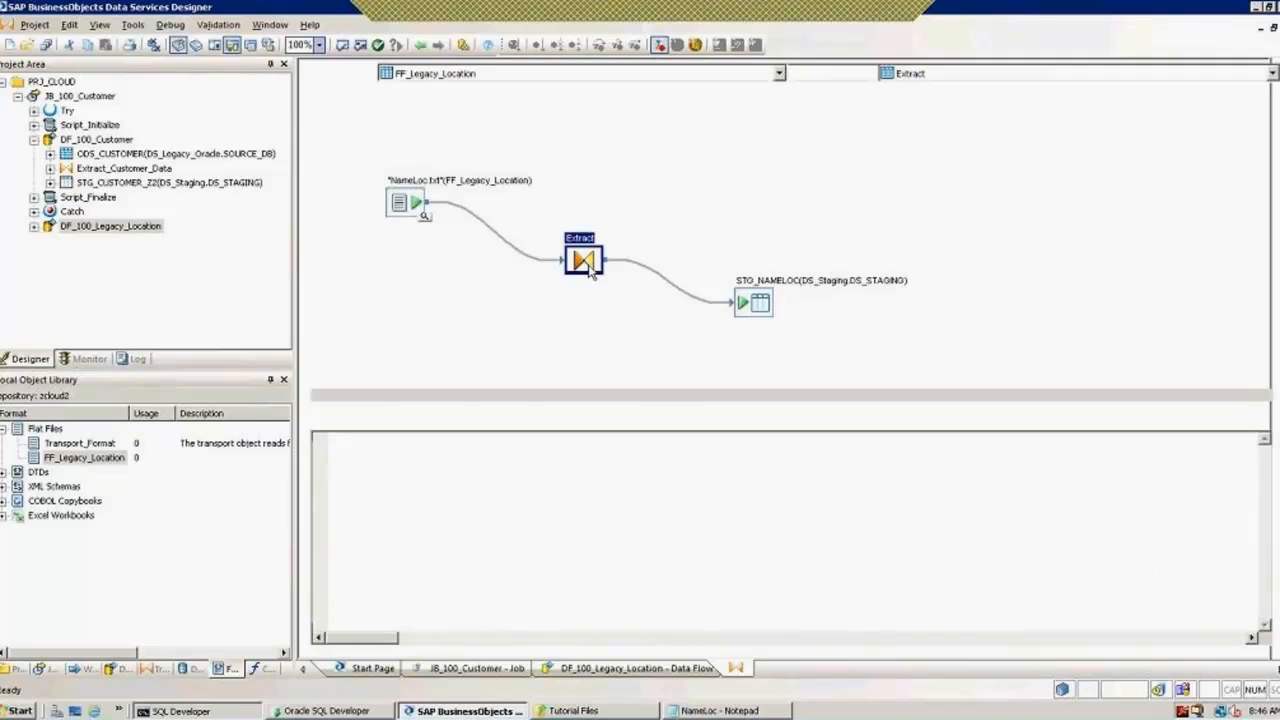
pyautogui.click(362, 126)
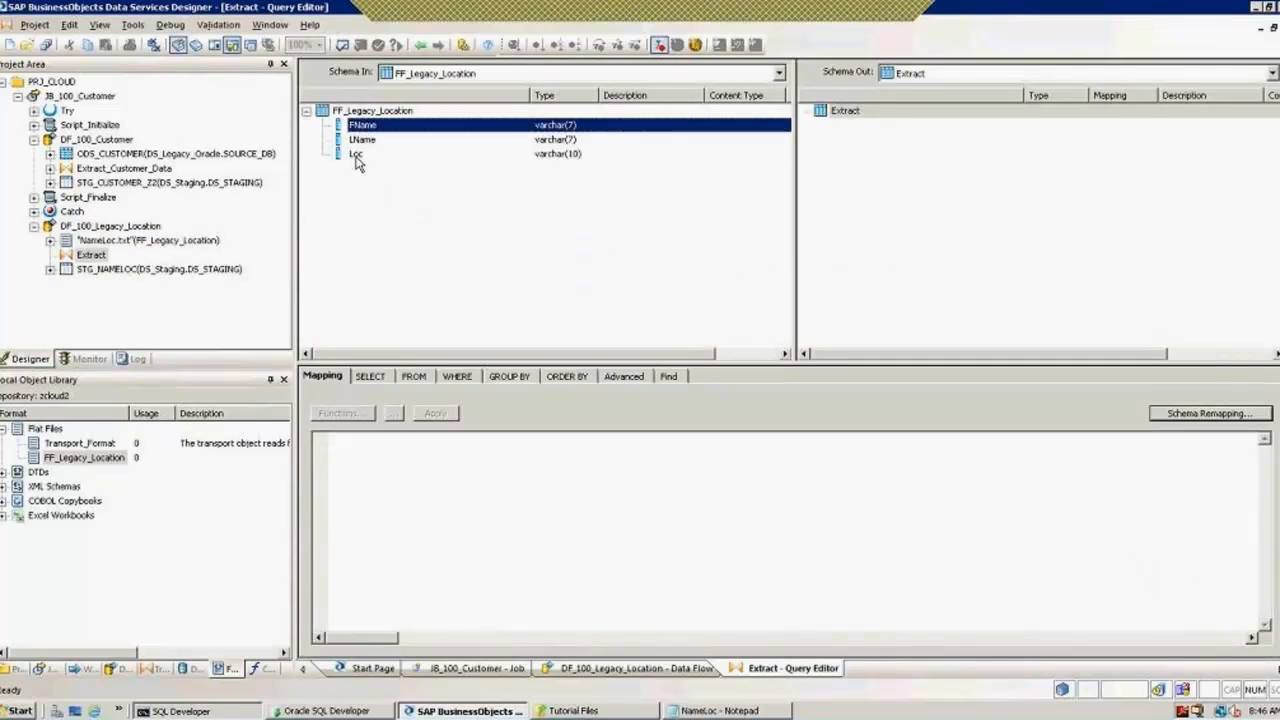
pyautogui.keyDown('shift'); pyautogui.click(356, 155); pyautogui.keyUp('shift')
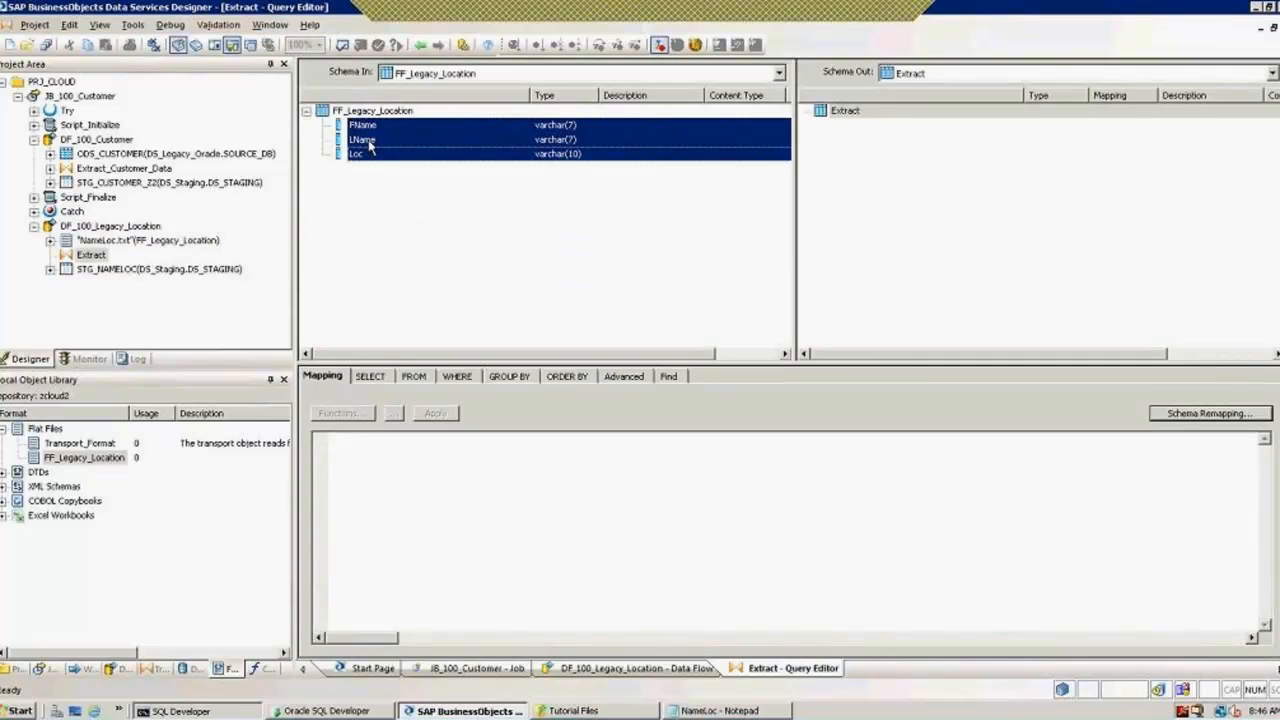
pyautogui.click(370, 145)
pyautogui.rightClick(370, 145)
pyautogui.click(362, 128)
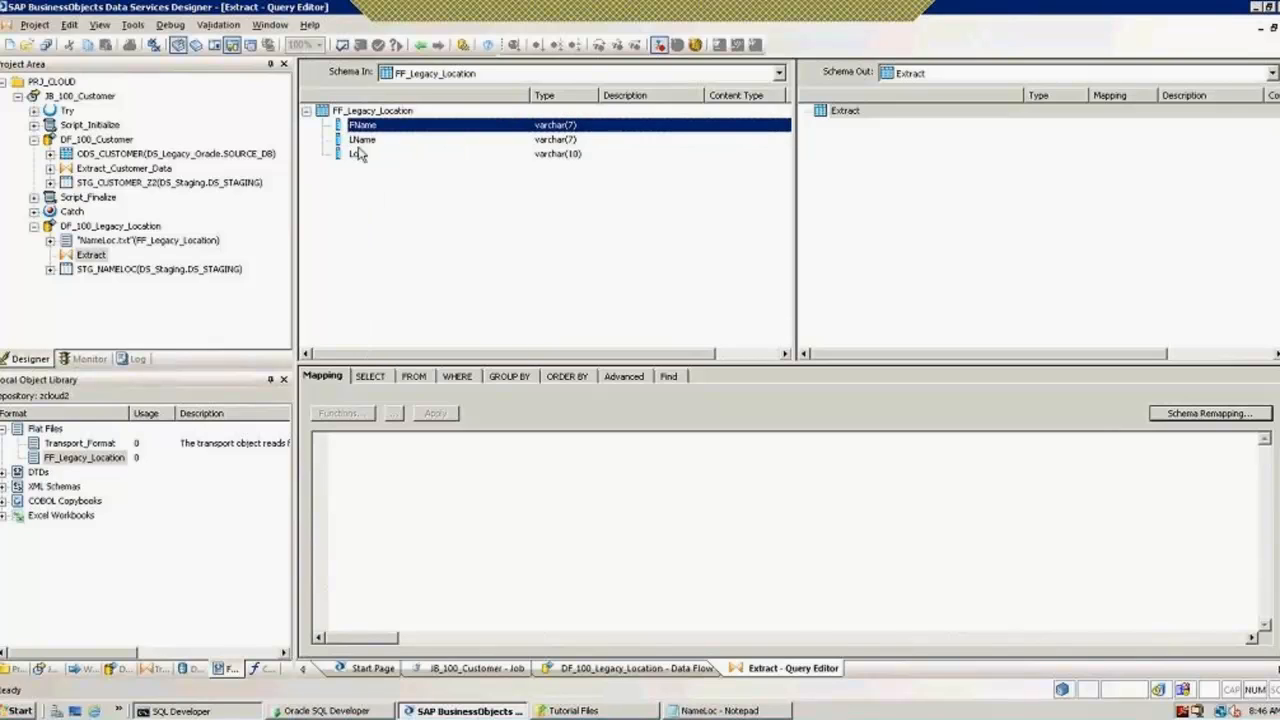
pyautogui.keyDown('shift'); pyautogui.click(357, 158); pyautogui.keyUp('shift')
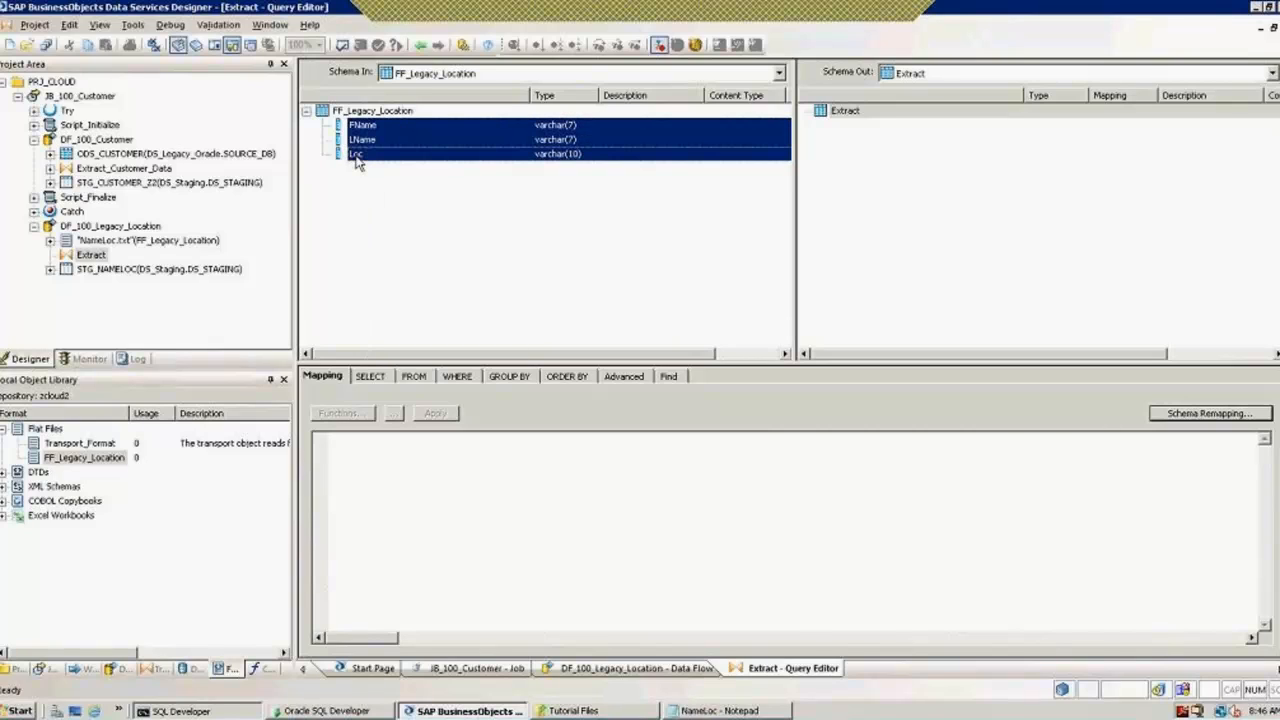
pyautogui.rightClick(357, 160)
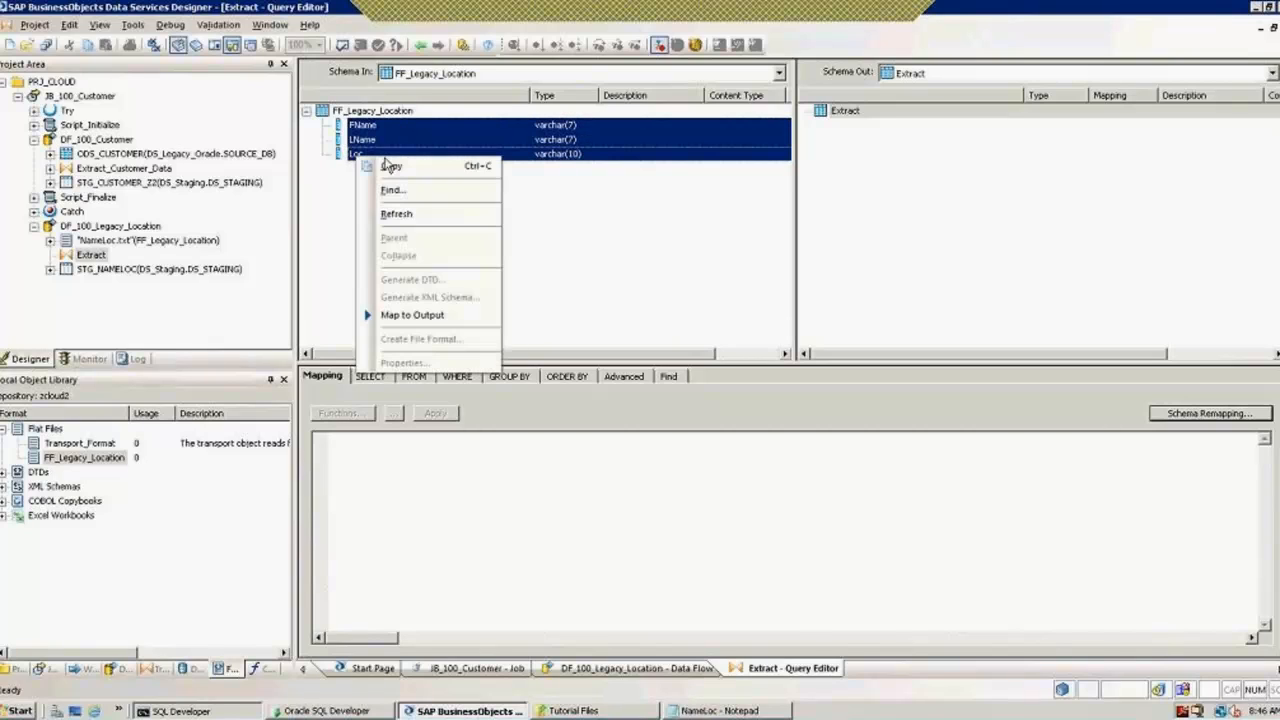
pyautogui.click(430, 317)
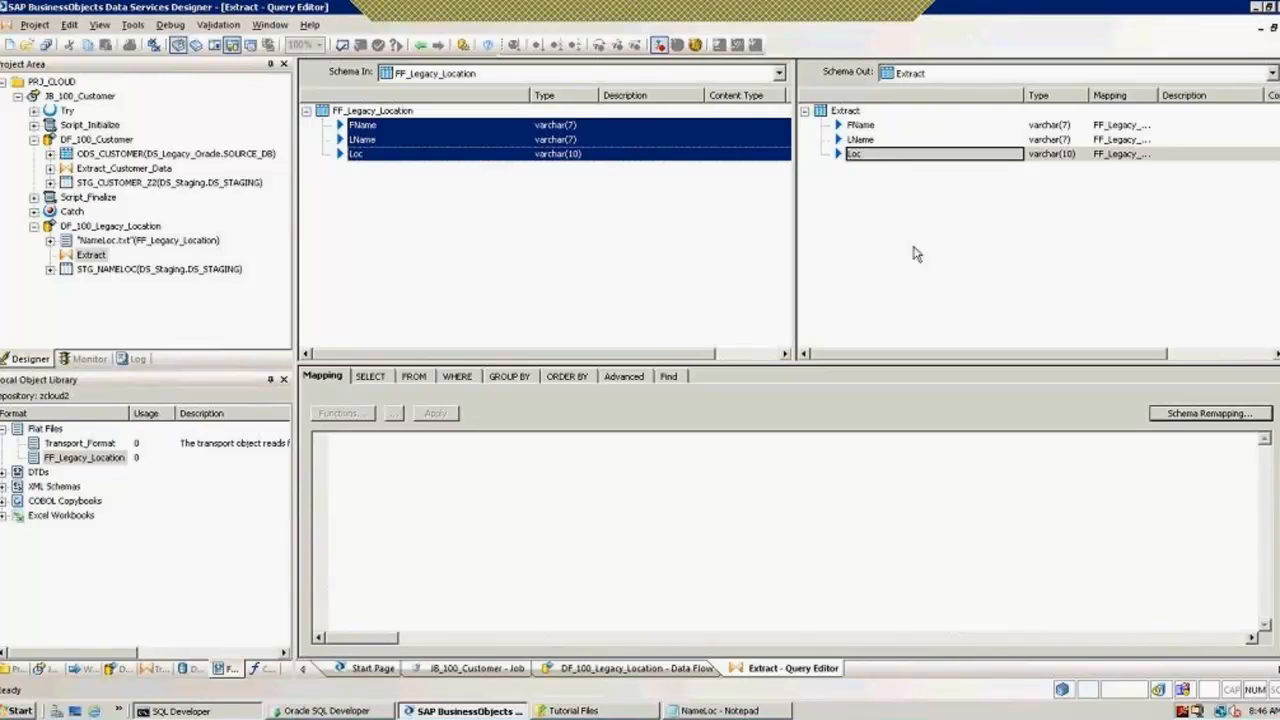
pyautogui.click(849, 112)
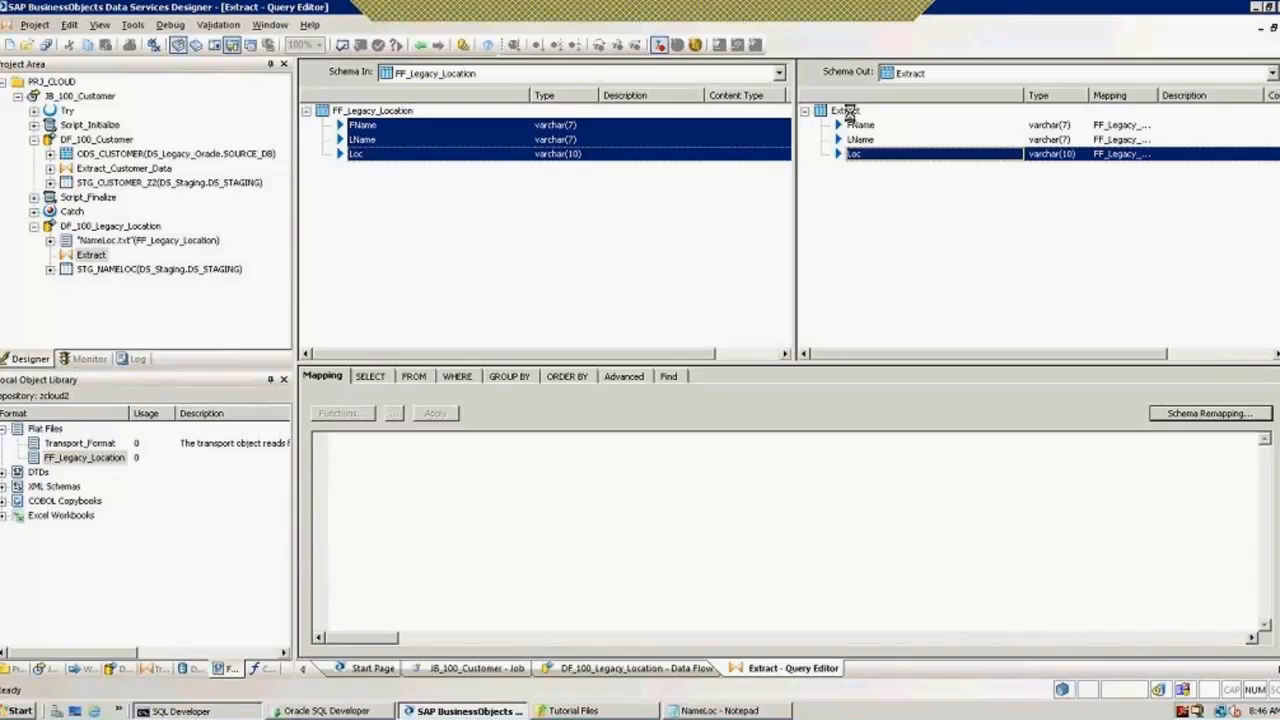
# Step: Add a varchar(20) output column Source_Name to Extract
pyautogui.rightClick(849, 112)
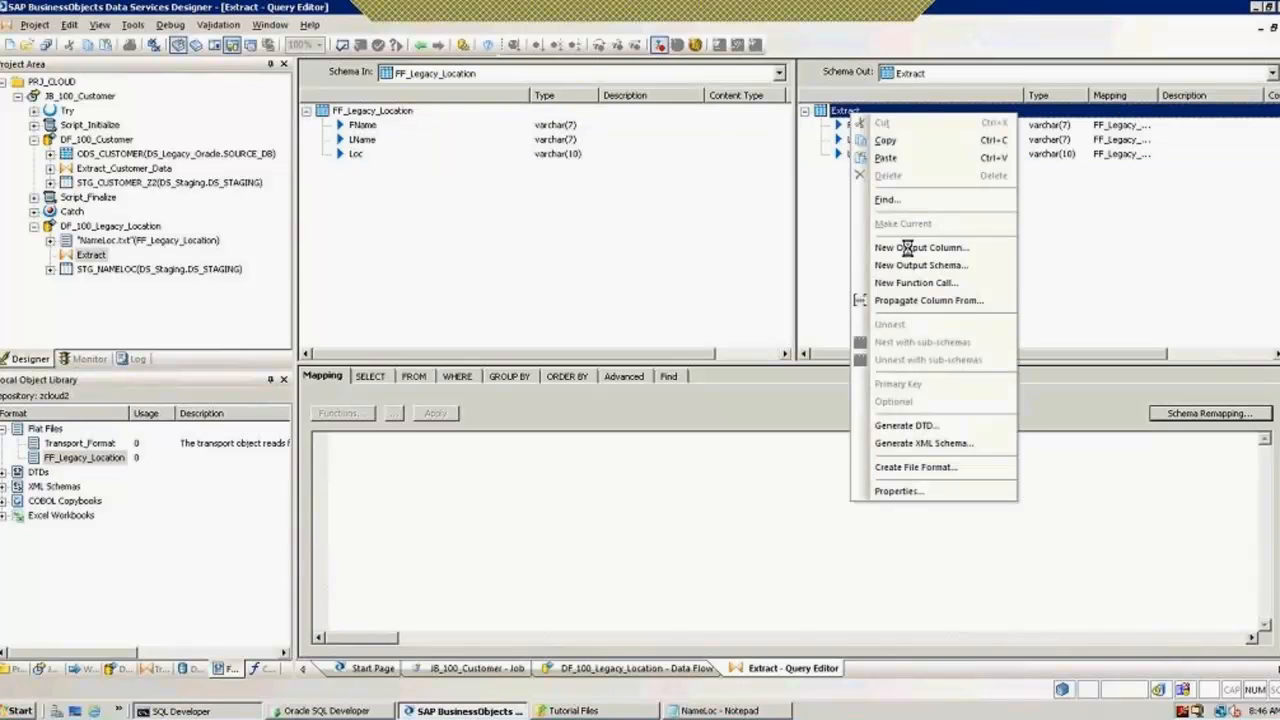
pyautogui.click(905, 255)
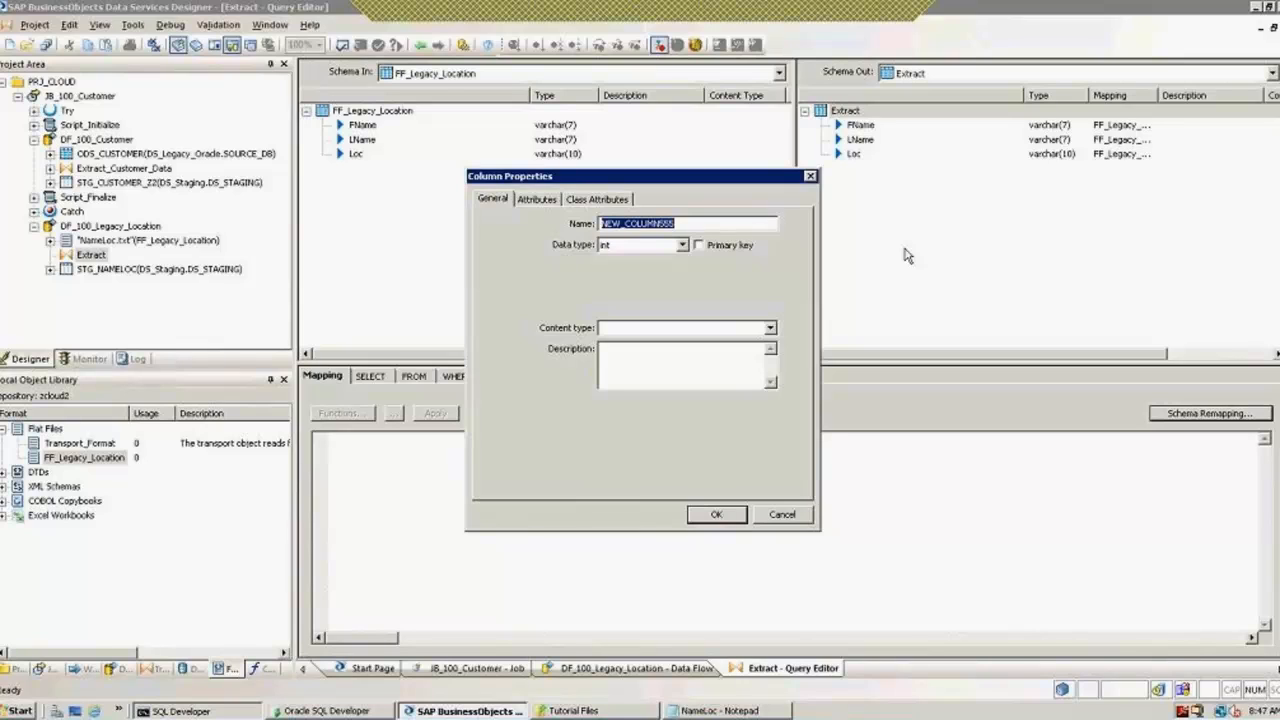
pyautogui.write('Source')
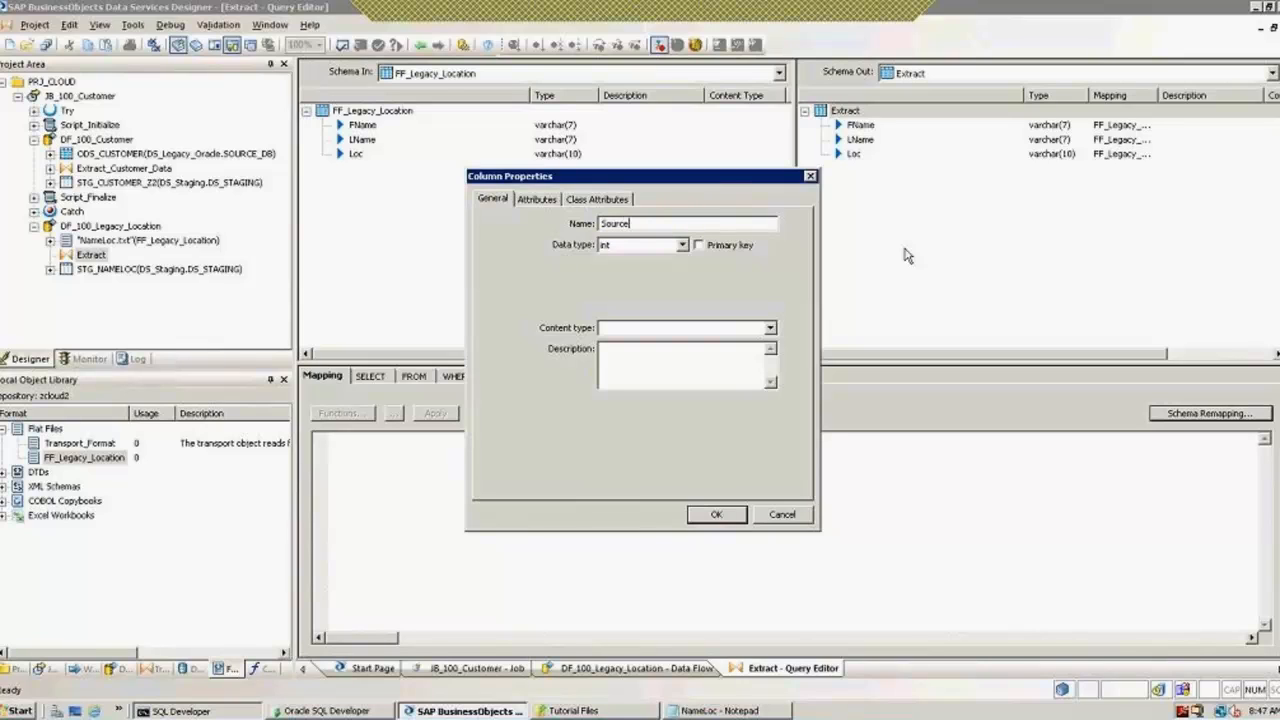
pyautogui.write('_Name')
pyautogui.click(683, 245)
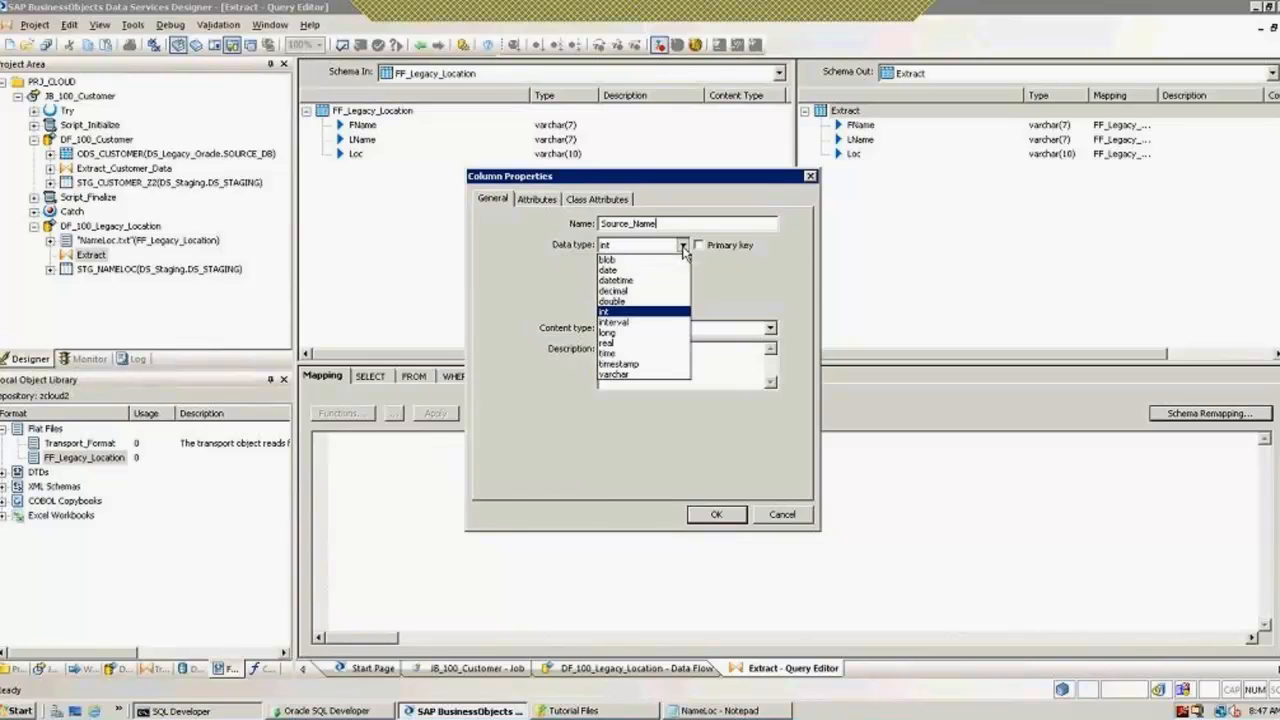
pyautogui.click(618, 376)
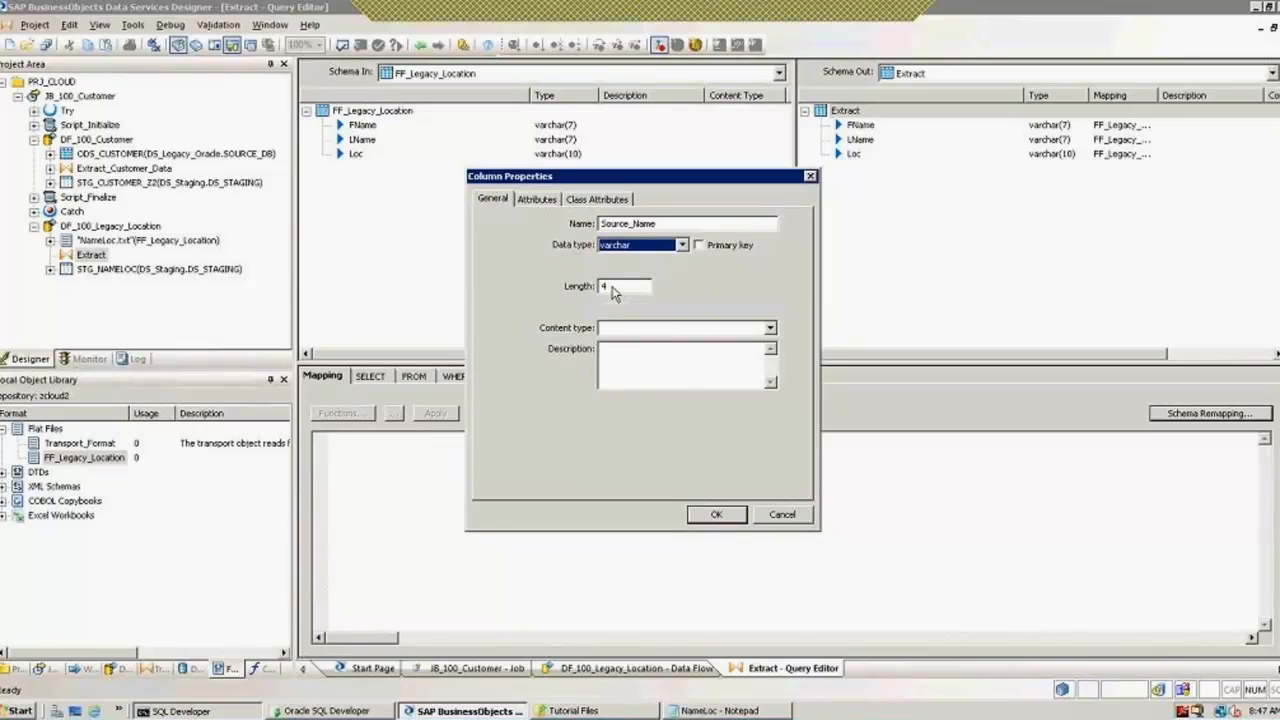
pyautogui.moveTo(614, 290); pyautogui.dragTo(566, 288)
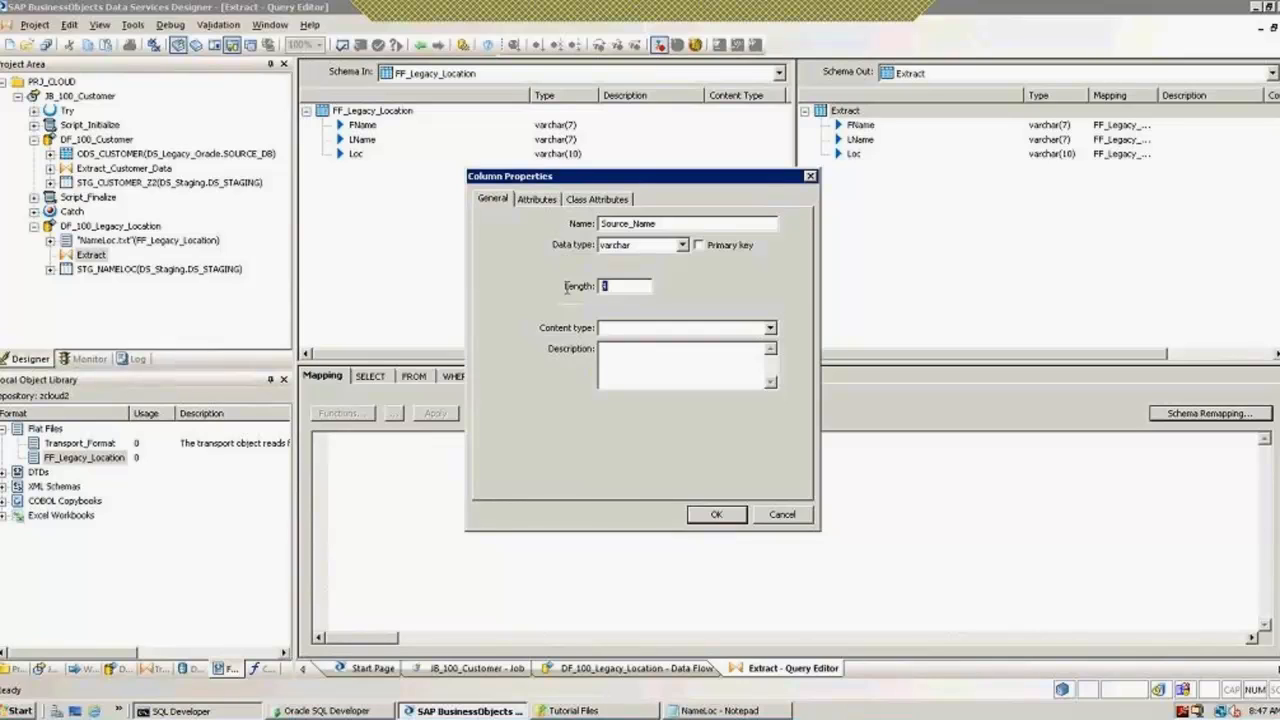
pyautogui.write('20')
pyautogui.click(645, 362)
pyautogui.click(770, 330)
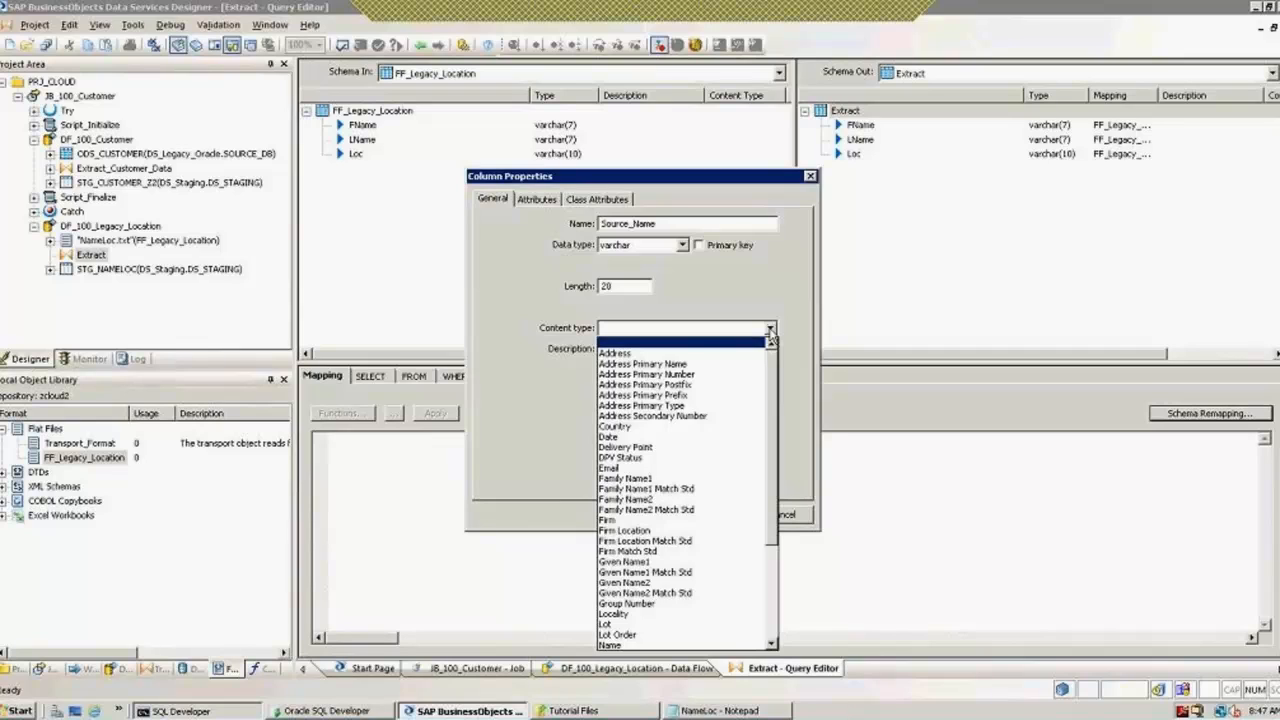
pyautogui.click(771, 334)
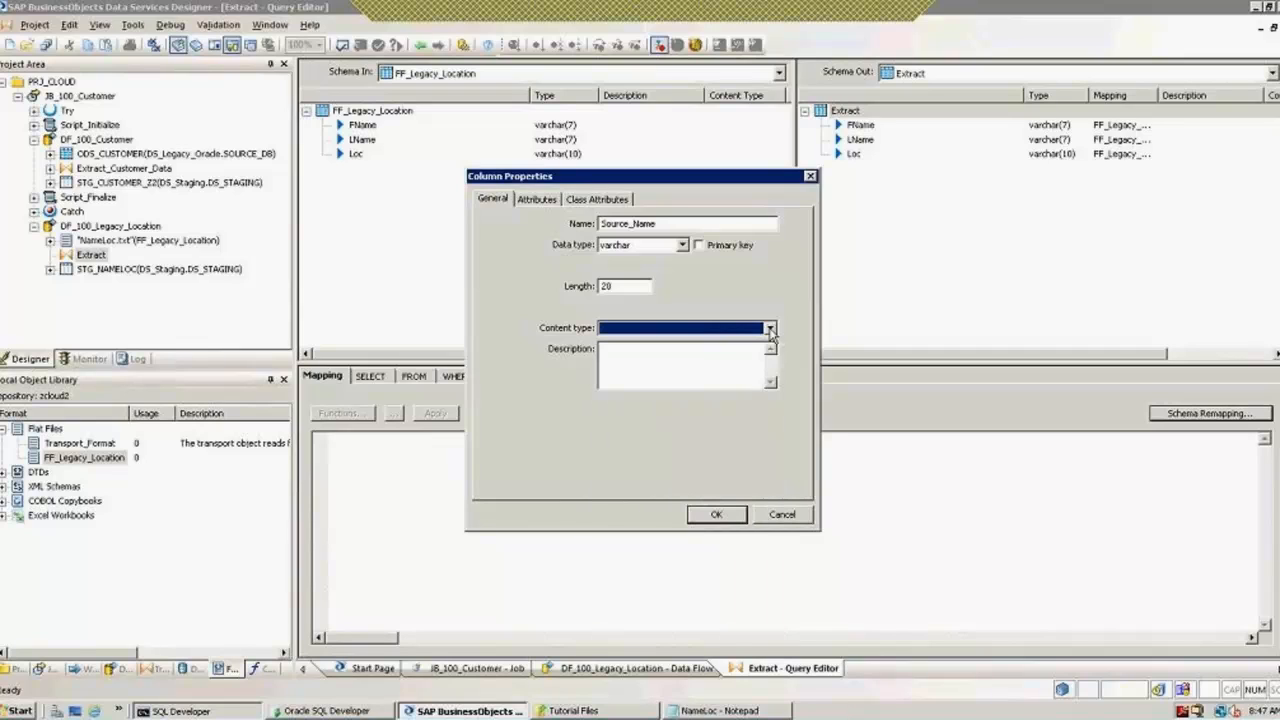
pyautogui.click(716, 518)
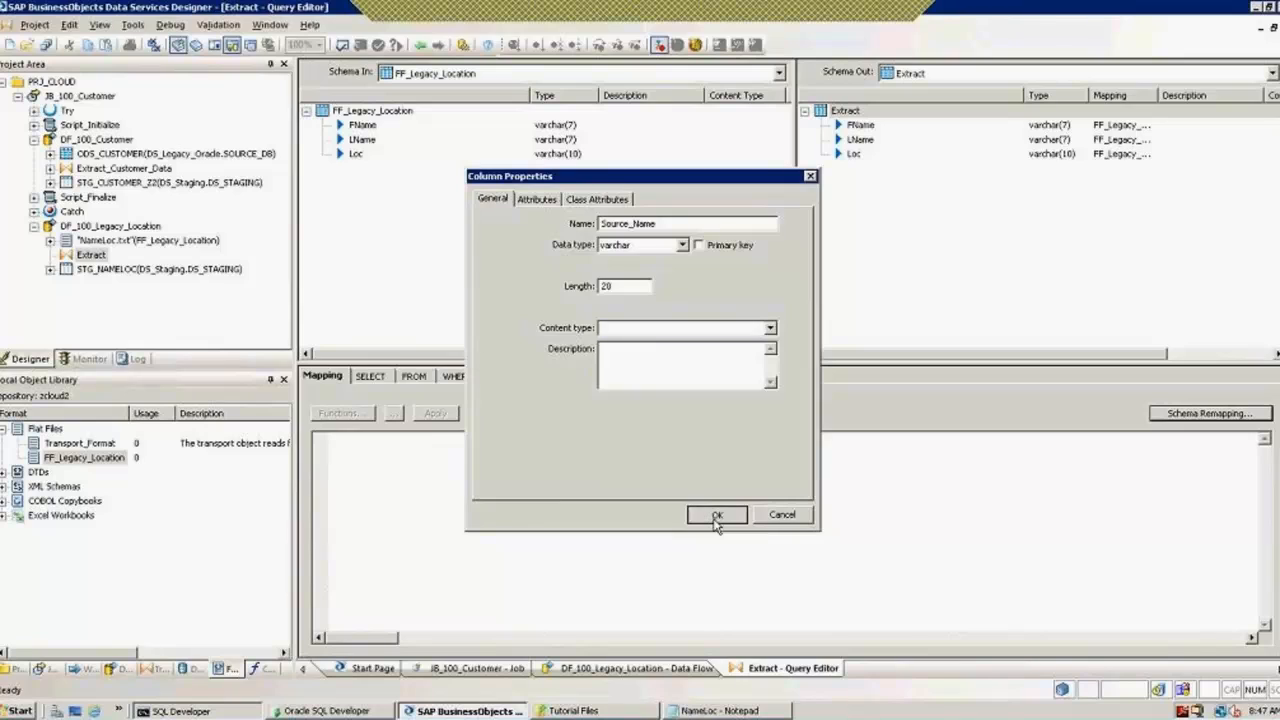
# Step: Map Source_Name to the constant 'FlatFile'
pyautogui.click(447, 476)
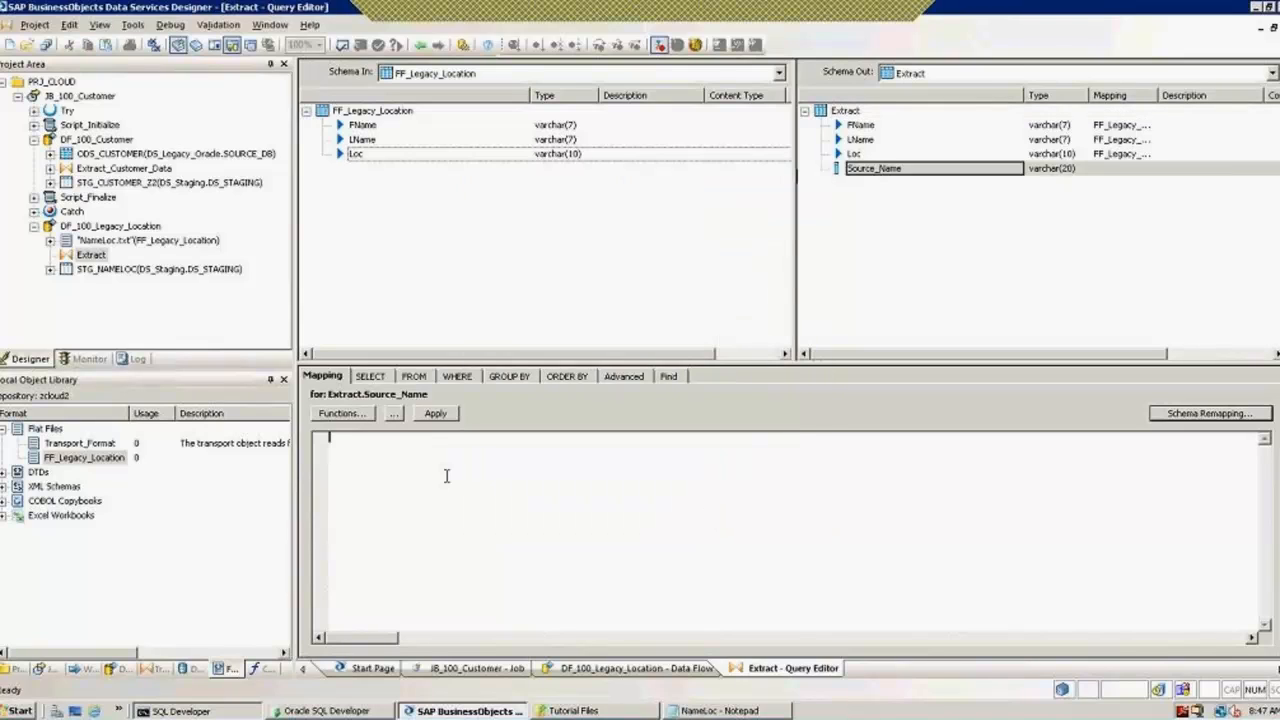
pyautogui.write("'N")
pyautogui.write('latFile')
pyautogui.write("'")
pyautogui.click(874, 169)
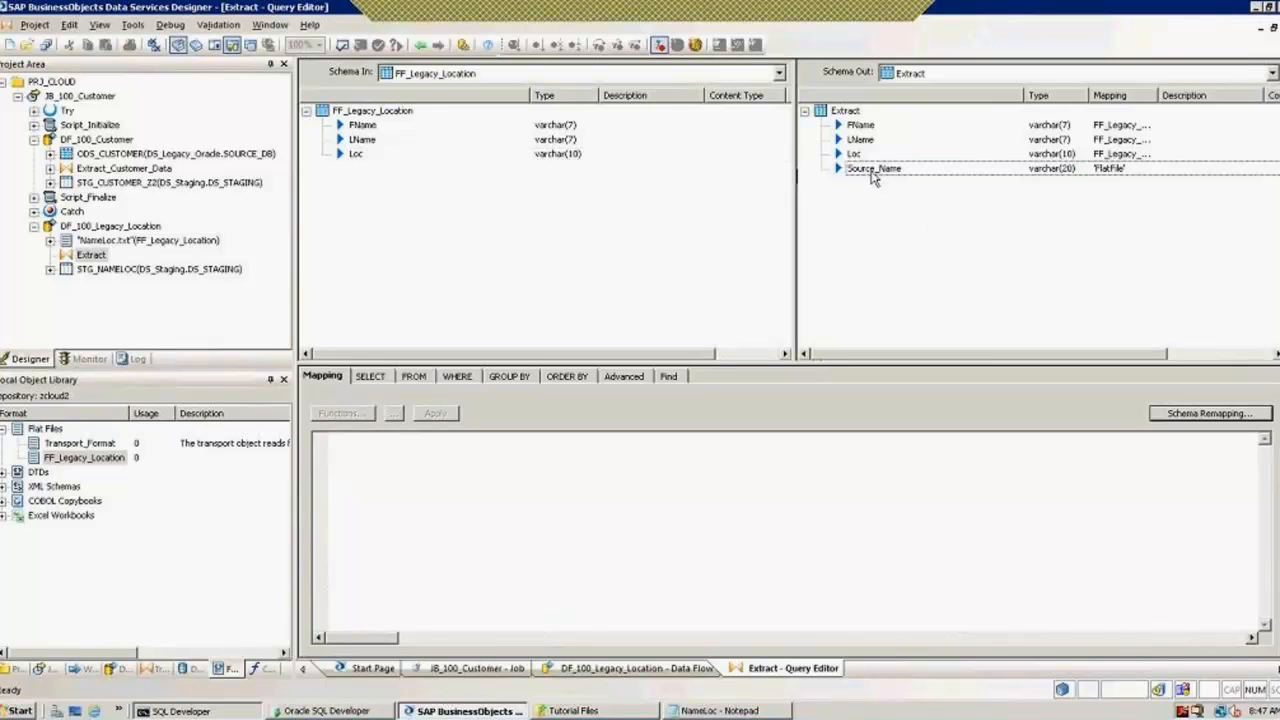
# Step: Insert a new Extract_Date output column after Source_Name with data type datetime
pyautogui.rightClick(870, 172)
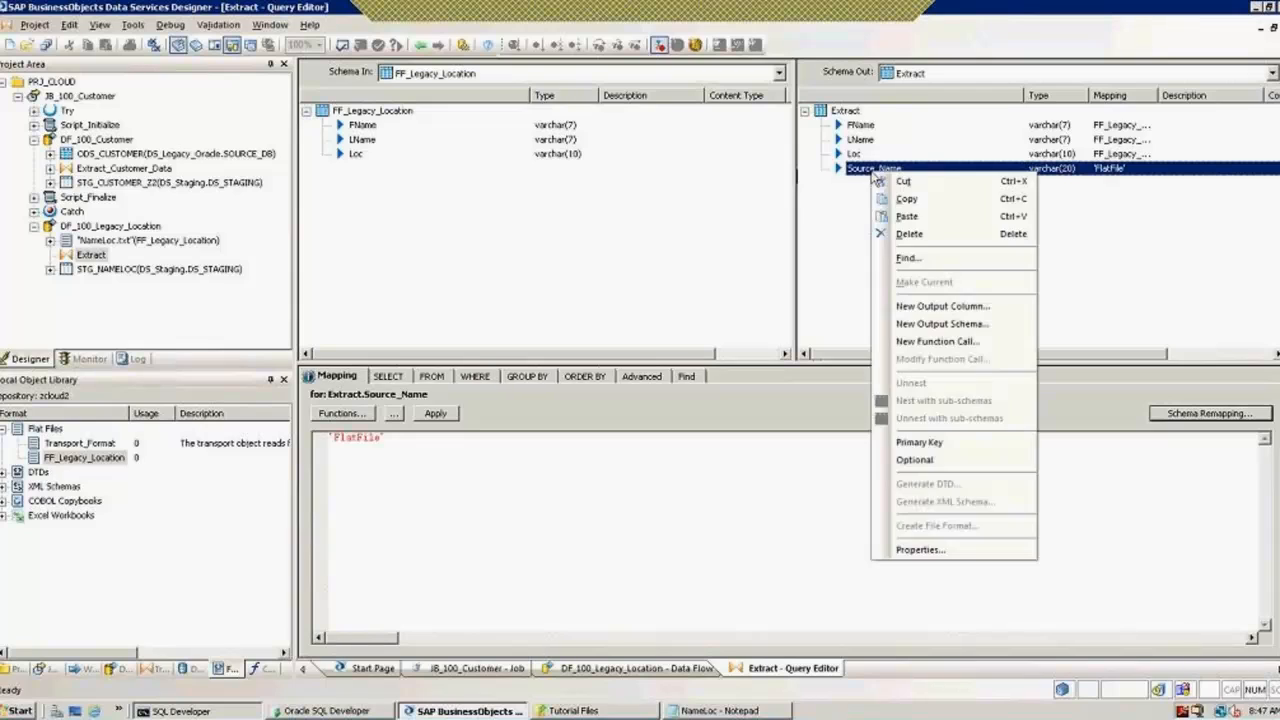
pyautogui.click(938, 308)
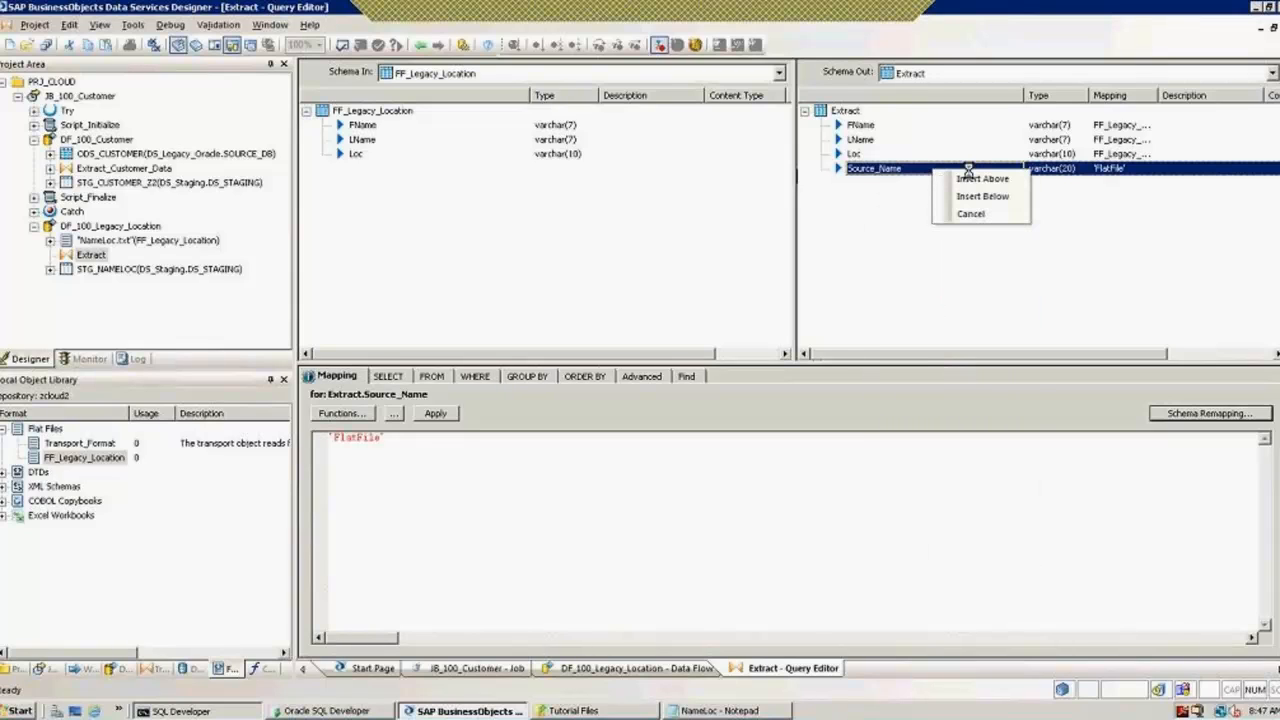
pyautogui.click(971, 197)
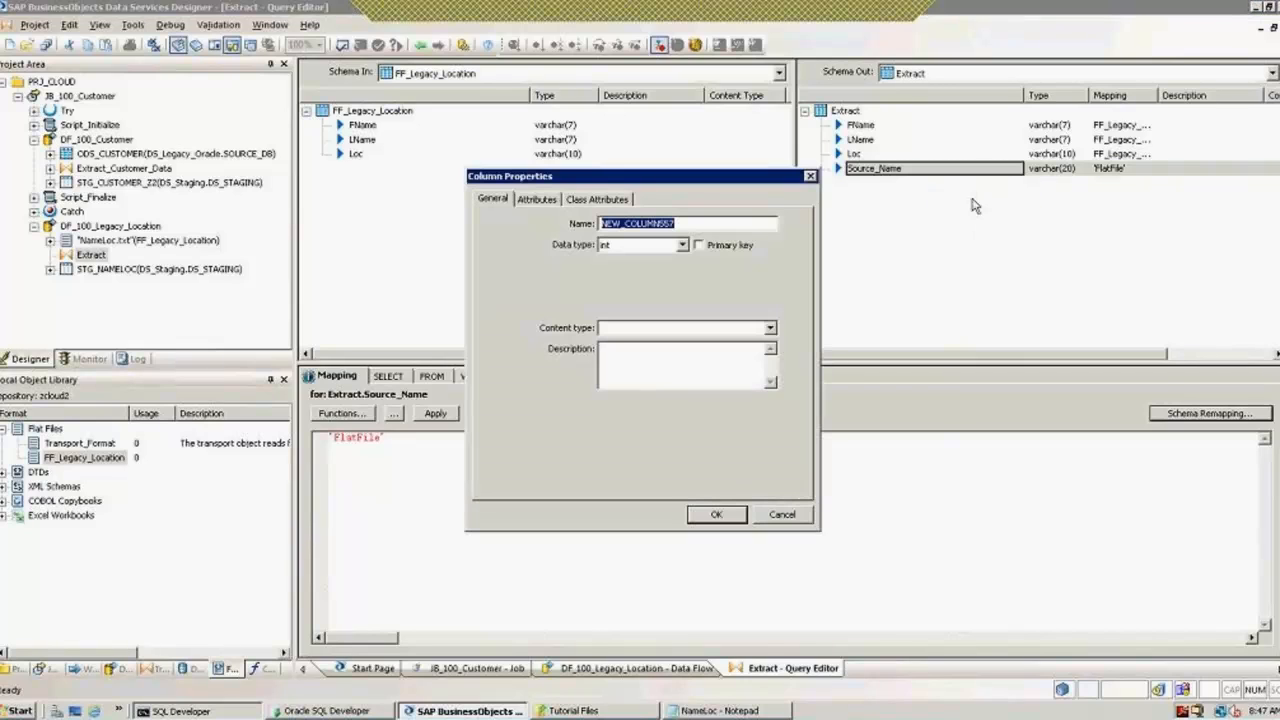
pyautogui.write('Extrac')
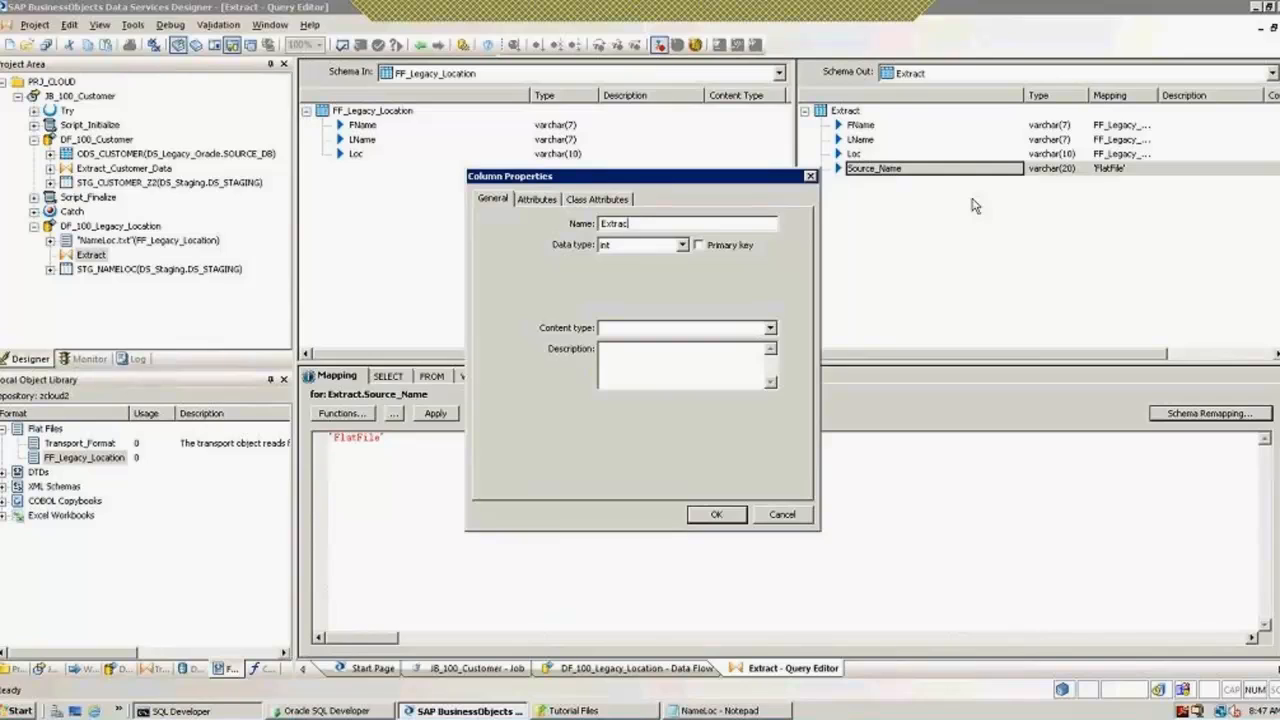
pyautogui.write('t_Date')
pyautogui.click(681, 245)
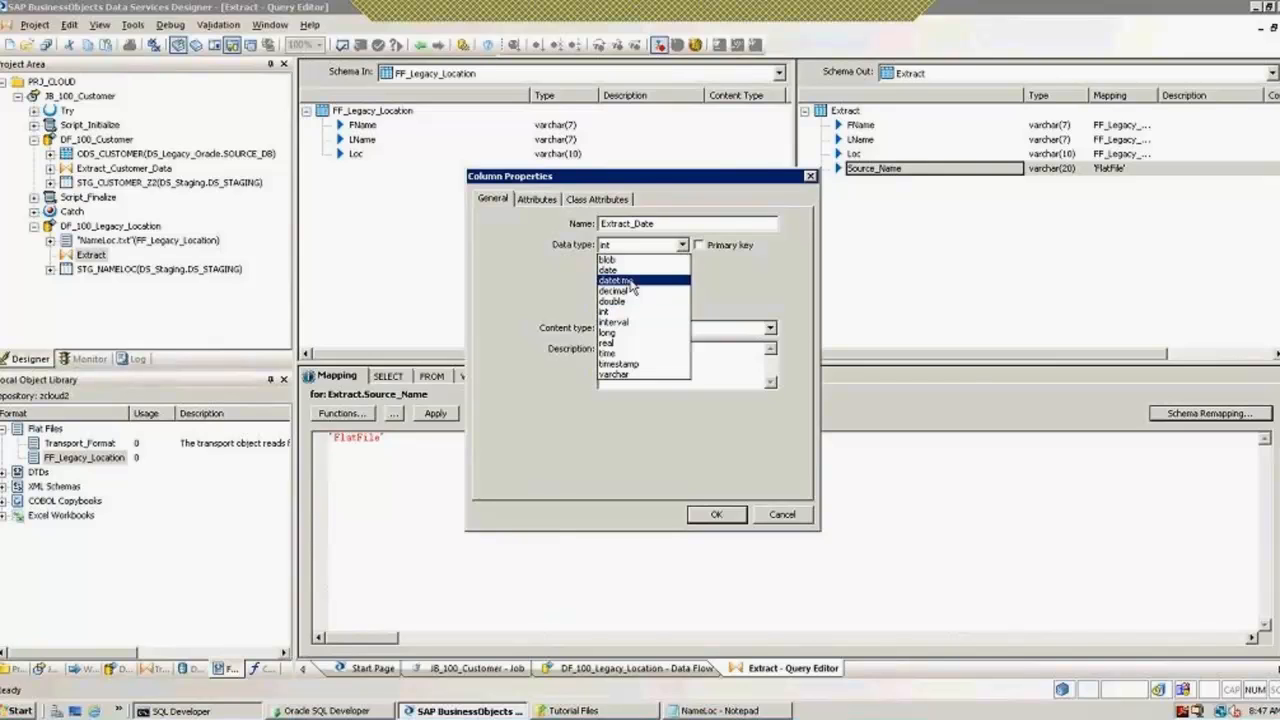
pyautogui.click(632, 281)
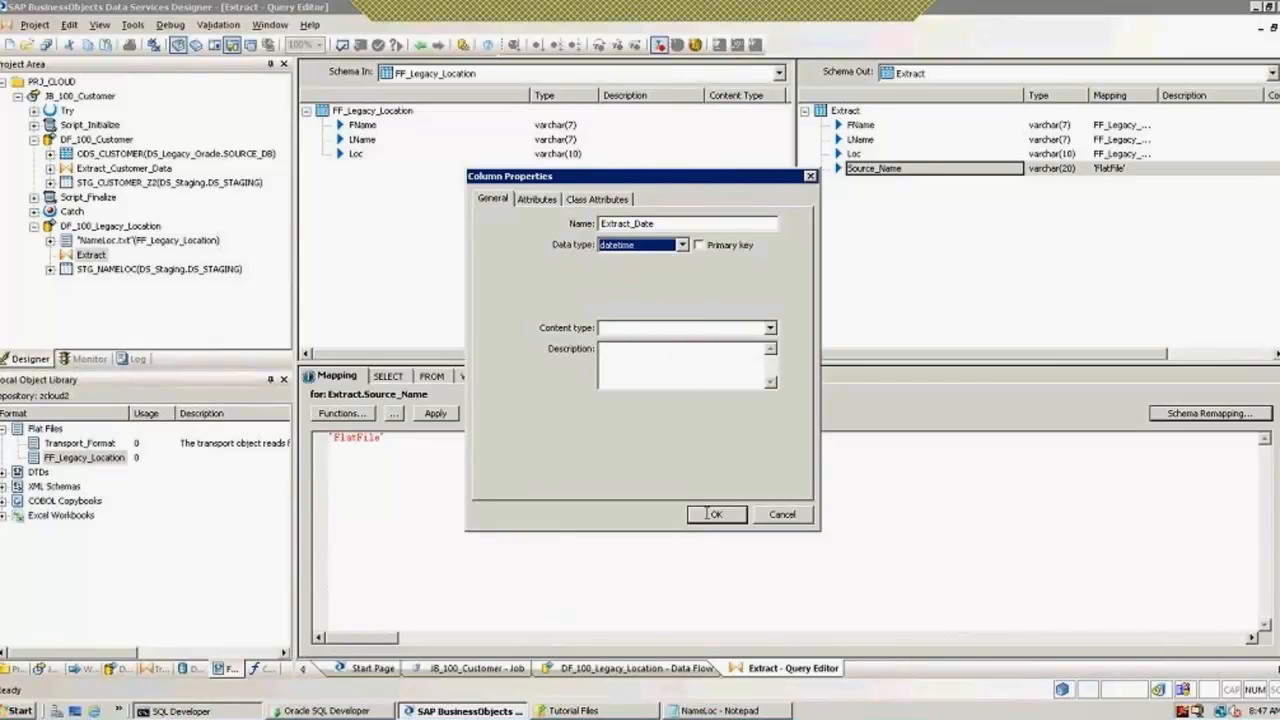
pyautogui.click(708, 514)
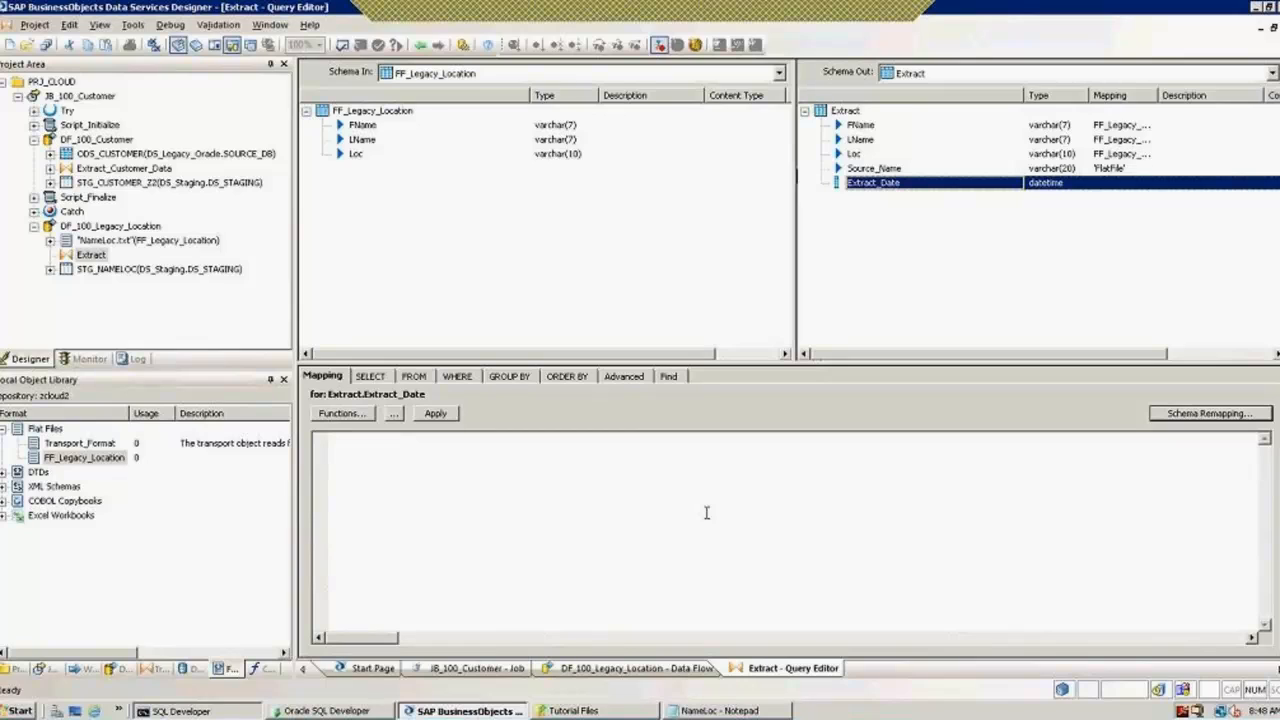
# Step: Map Extract_Date to the expression sysdate( )
pyautogui.click(706, 513)
pyautogui.write('sys')
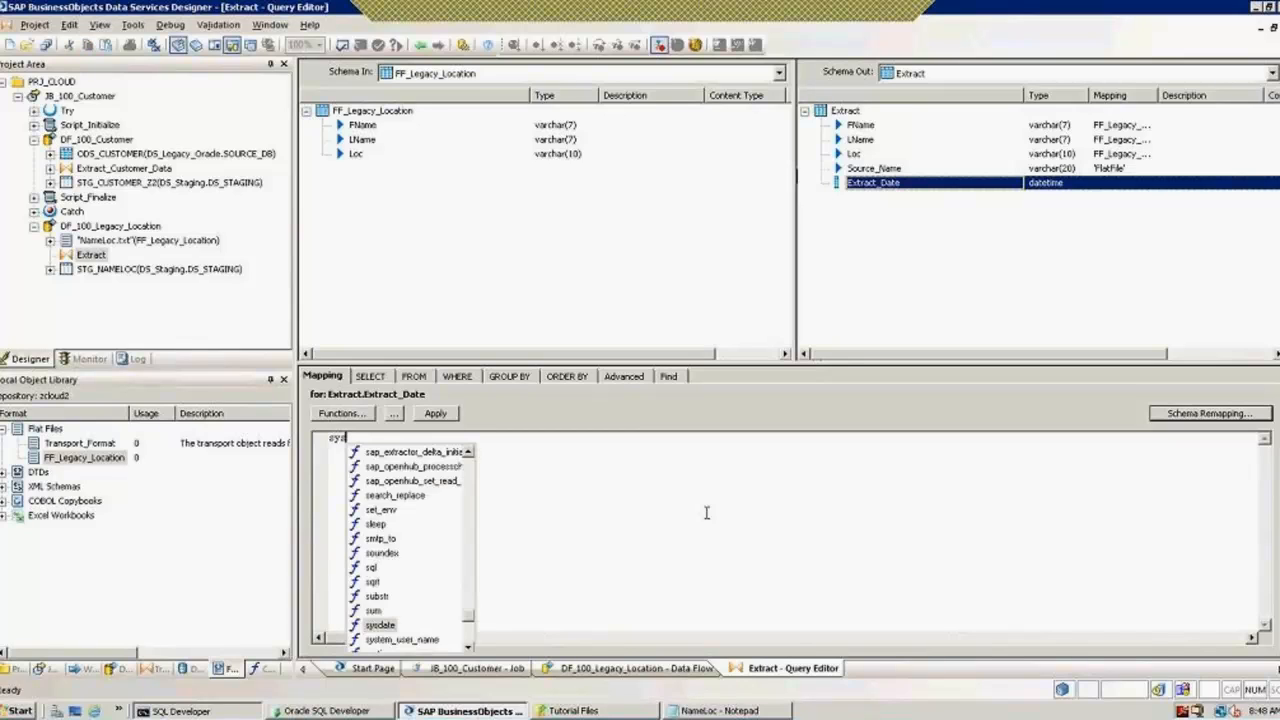
pyautogui.press('Return')
pyautogui.write(')')
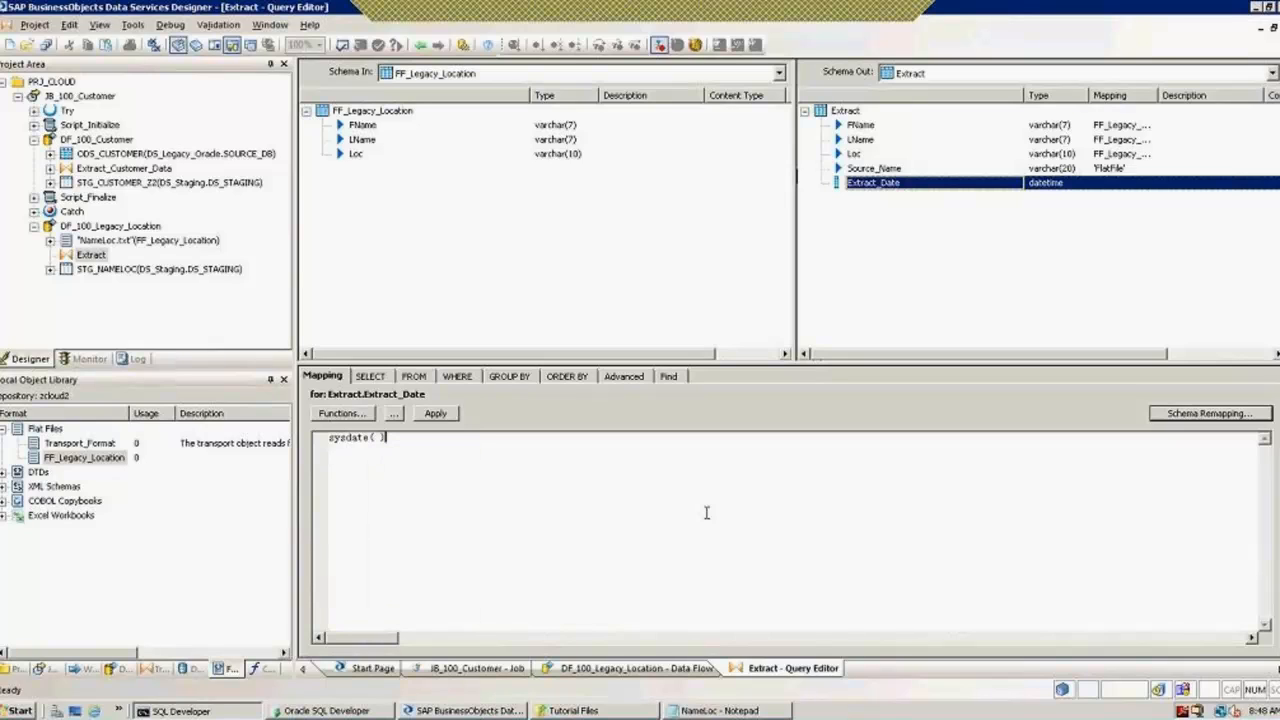
# Step: Validate DF_100_Legacy_Location with no errors, dismiss the results, and go back to JB_100_Customer
pyautogui.click(420, 46)
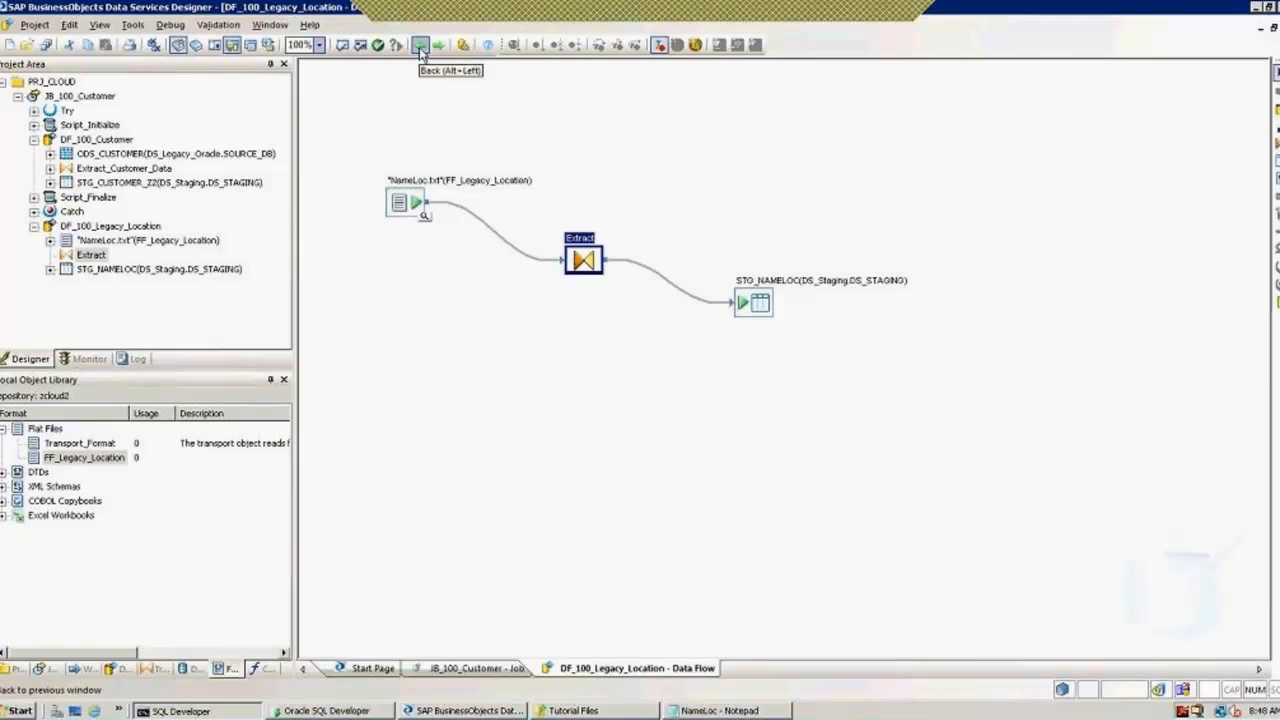
pyautogui.click(360, 46)
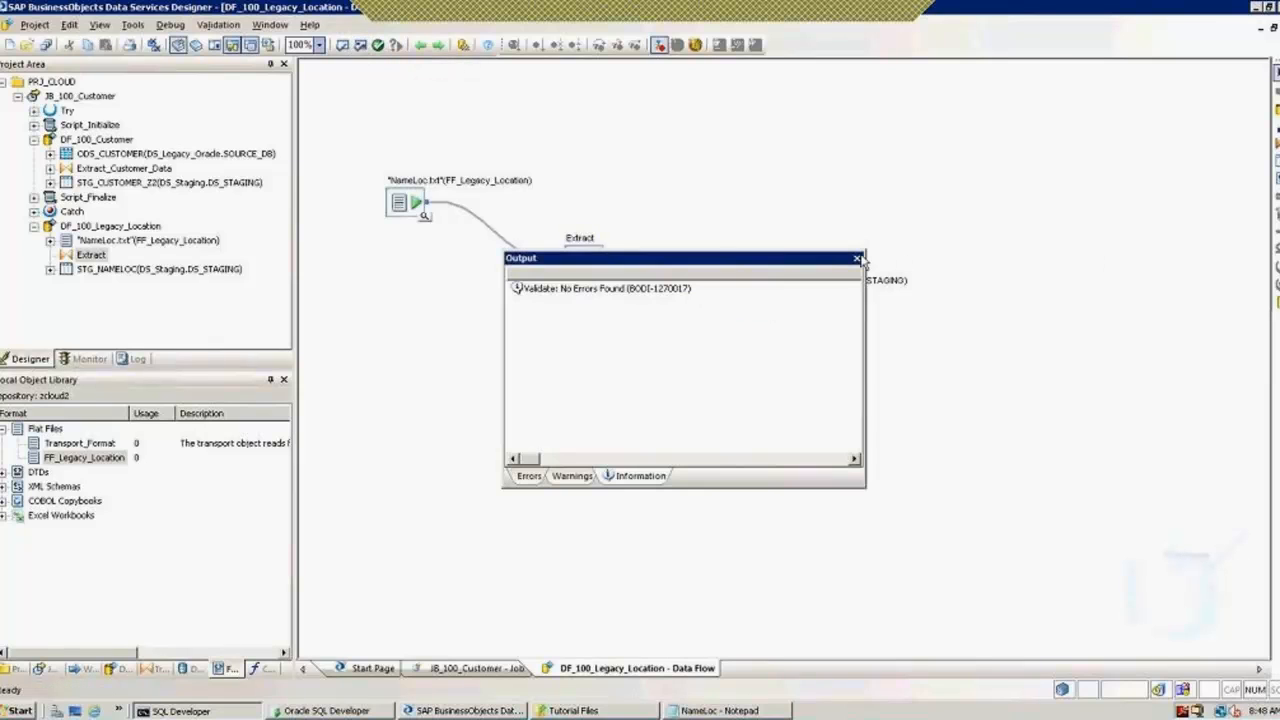
pyautogui.click(857, 259)
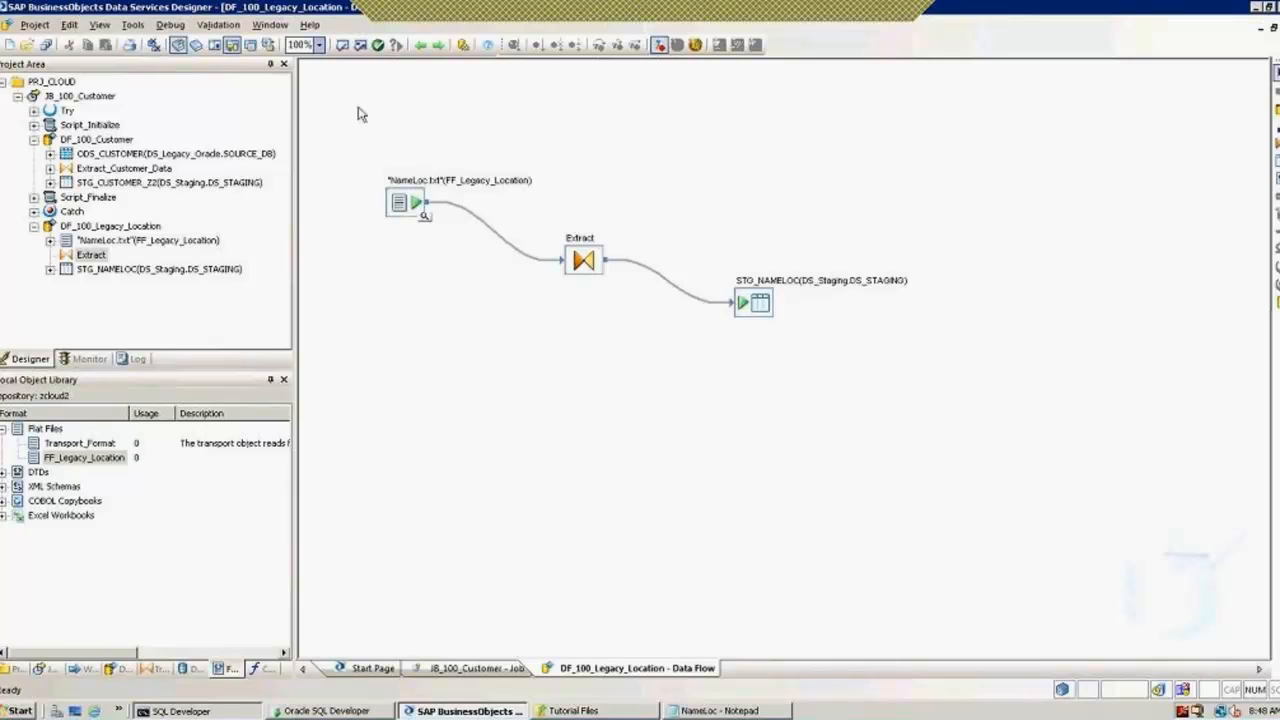
pyautogui.click(420, 46)
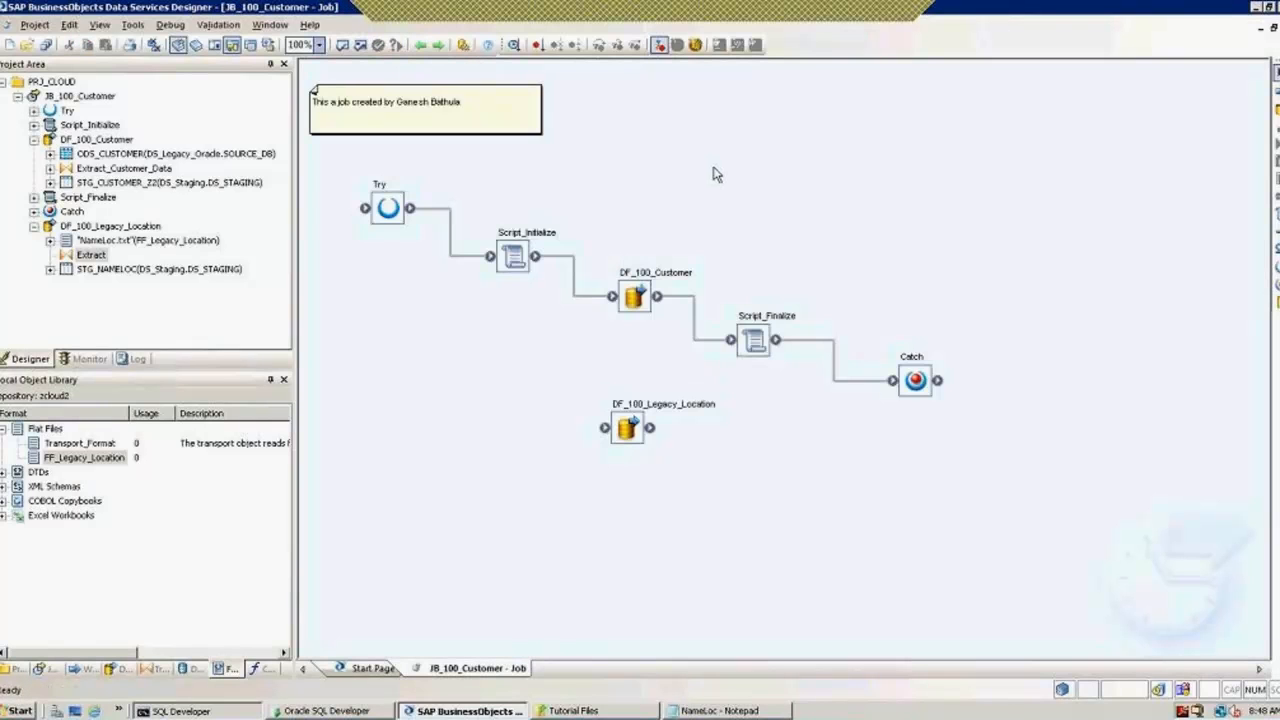
pyautogui.click(362, 48)
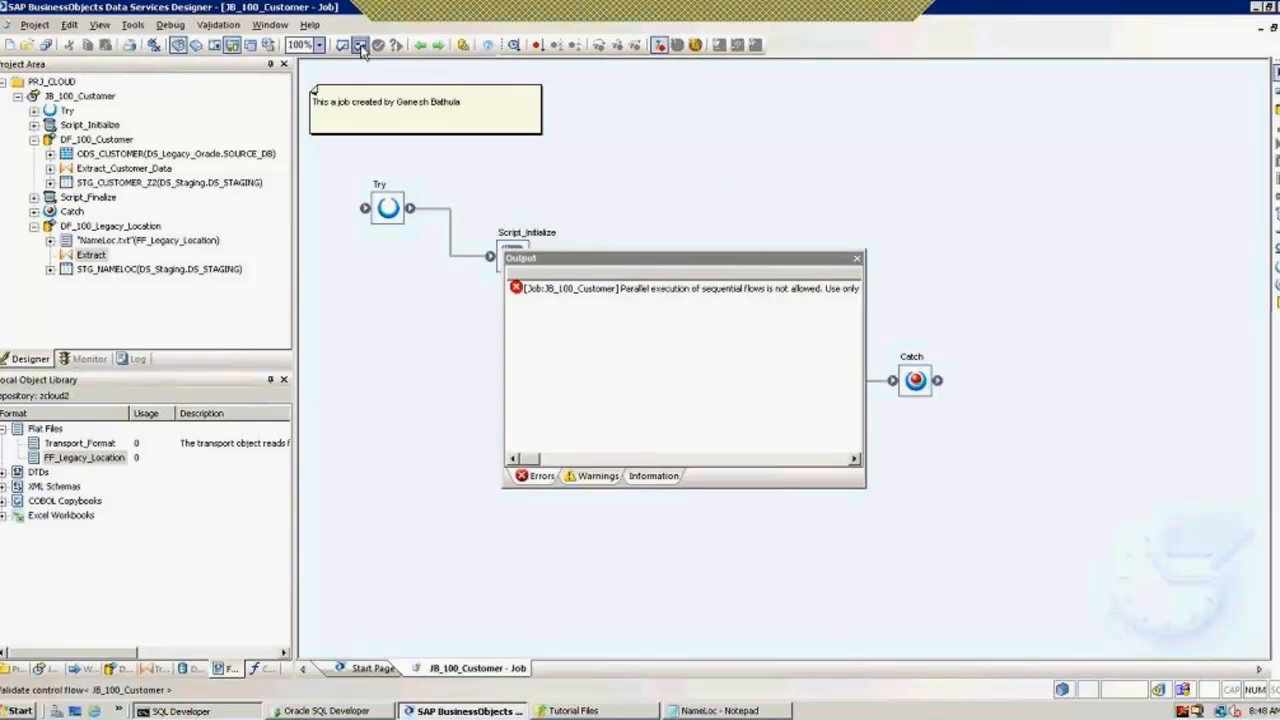
pyautogui.click(632, 290)
pyautogui.rightClick(632, 290)
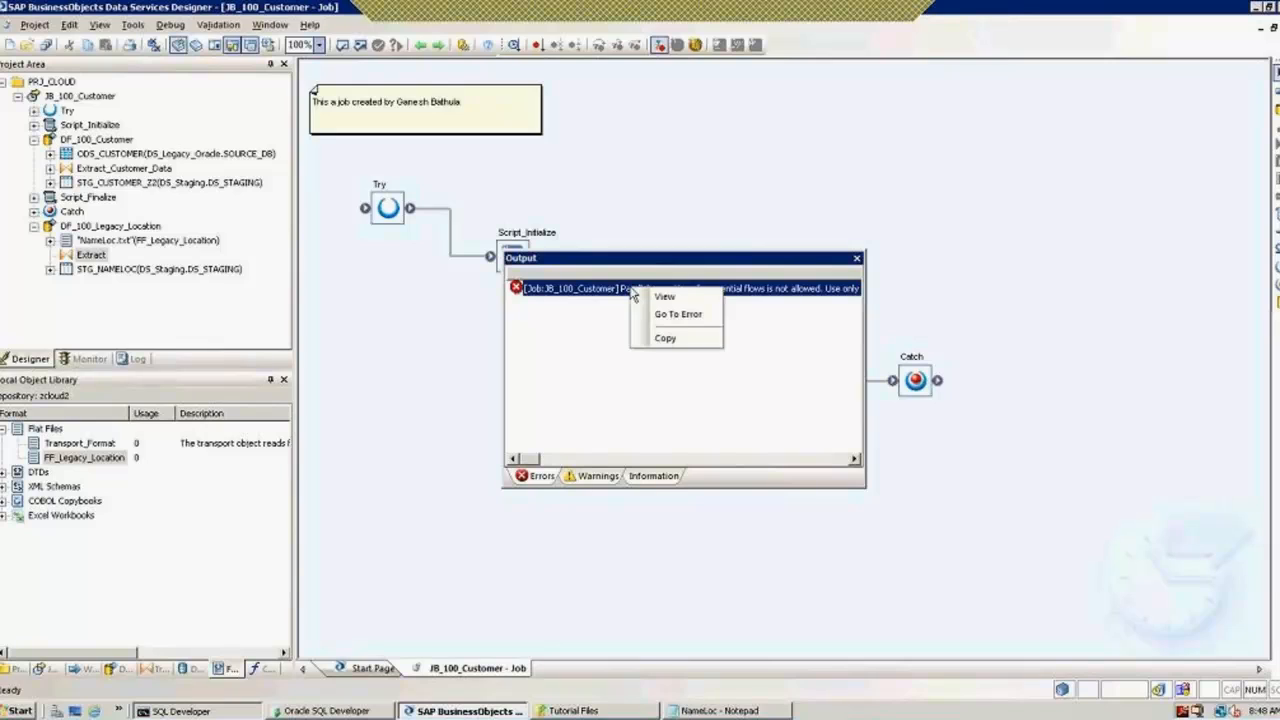
pyautogui.click(670, 297)
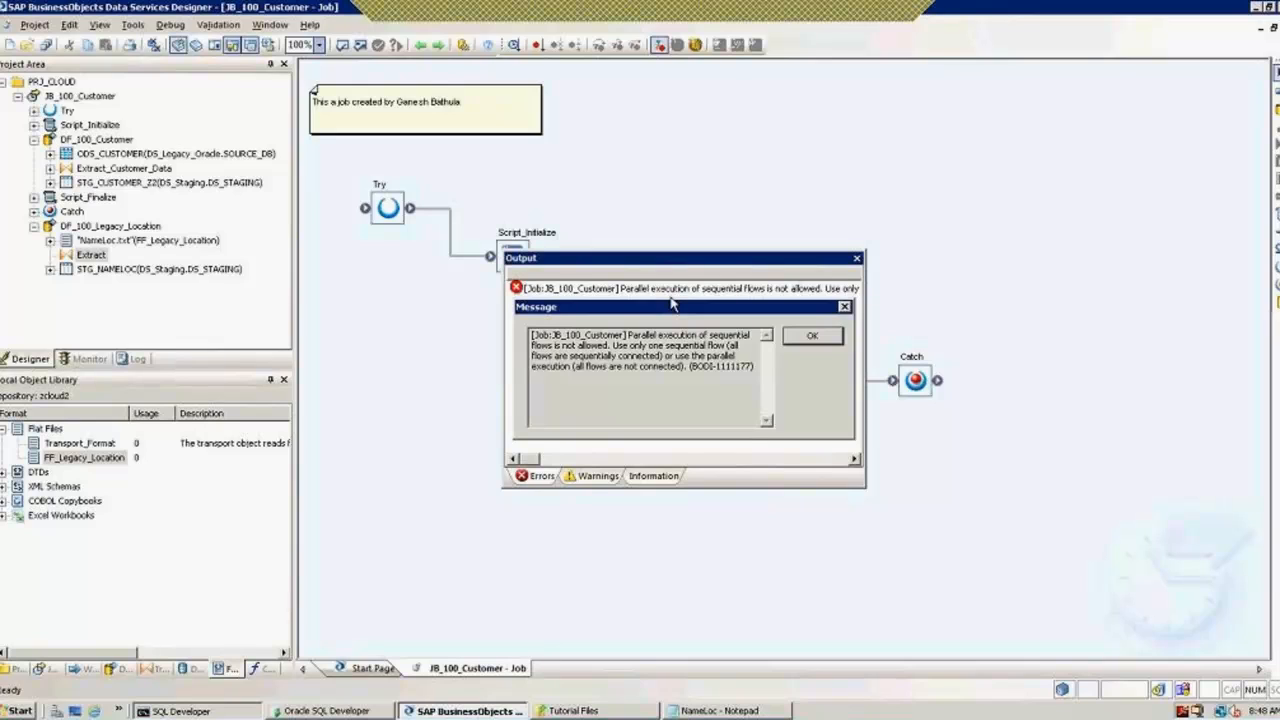
pyautogui.click(828, 342)
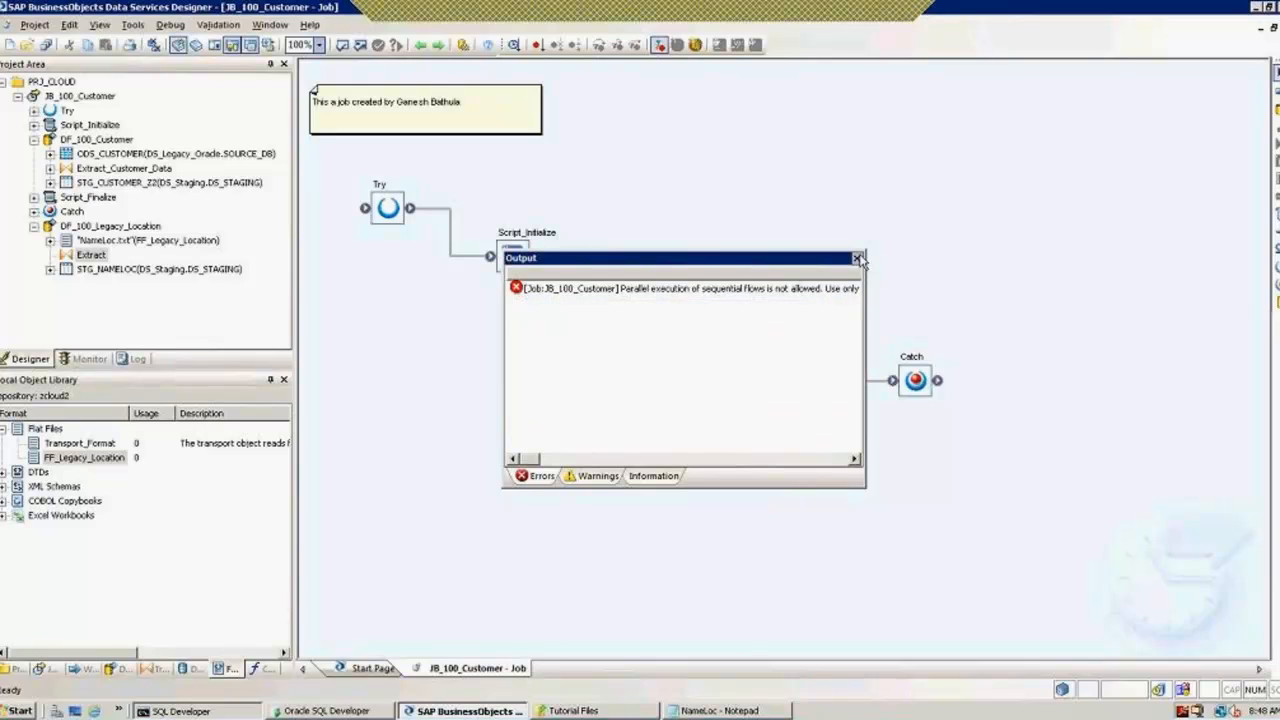
pyautogui.click(857, 259)
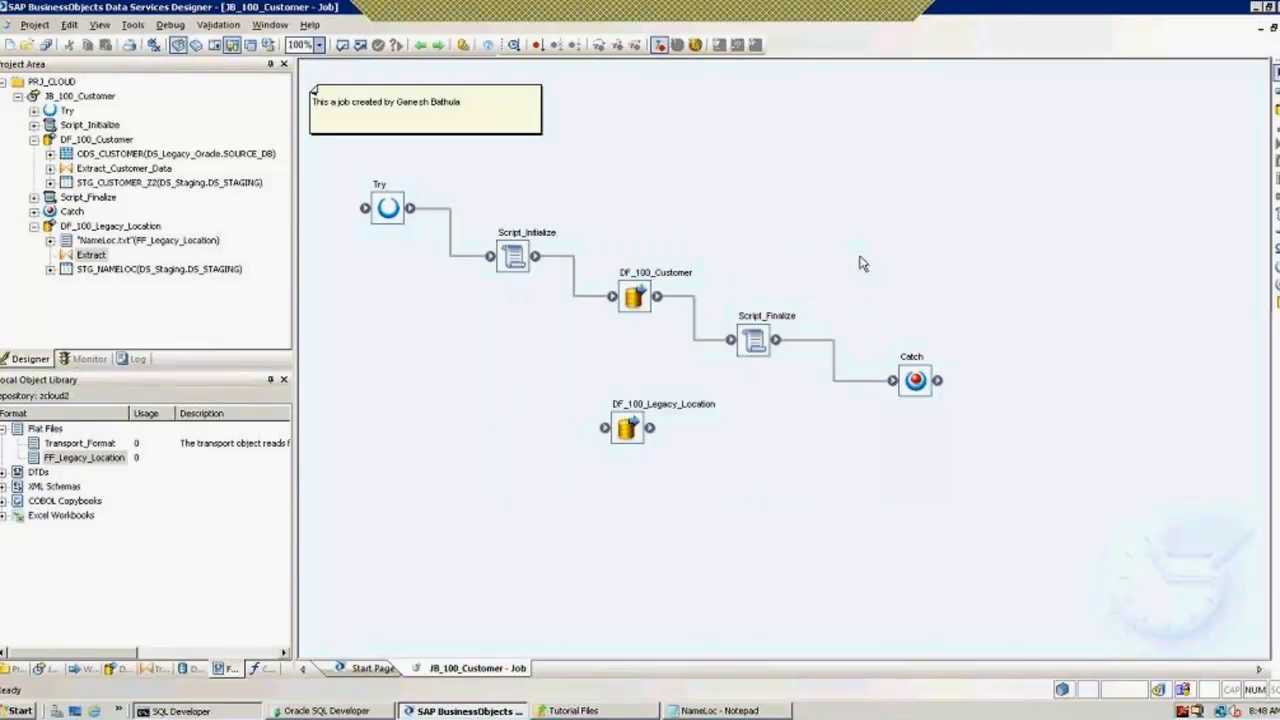
pyautogui.click(788, 19)
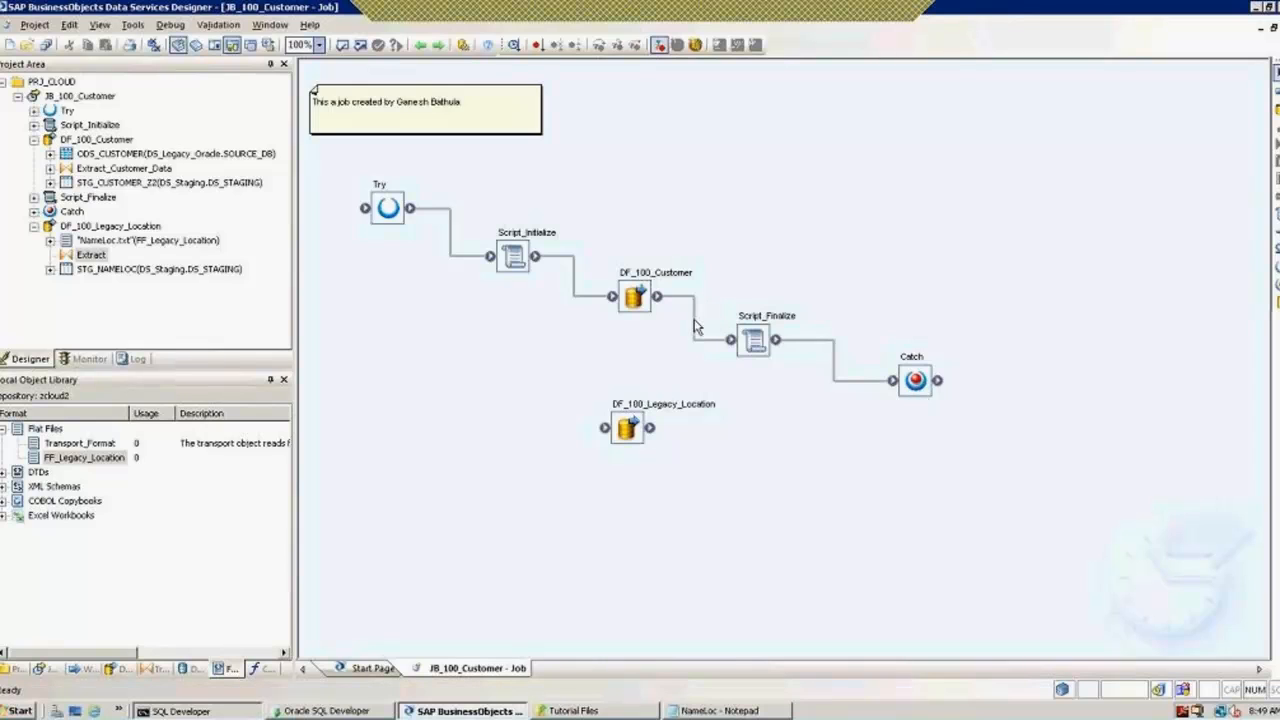
# Step: Delete the DF_100_Customer→Script_Finalize connector and move Catch and Script_Finalize aside to make room
pyautogui.click(695, 332)
pyautogui.press('Delete')
pyautogui.moveTo(628, 430); pyautogui.dragTo(661, 330)
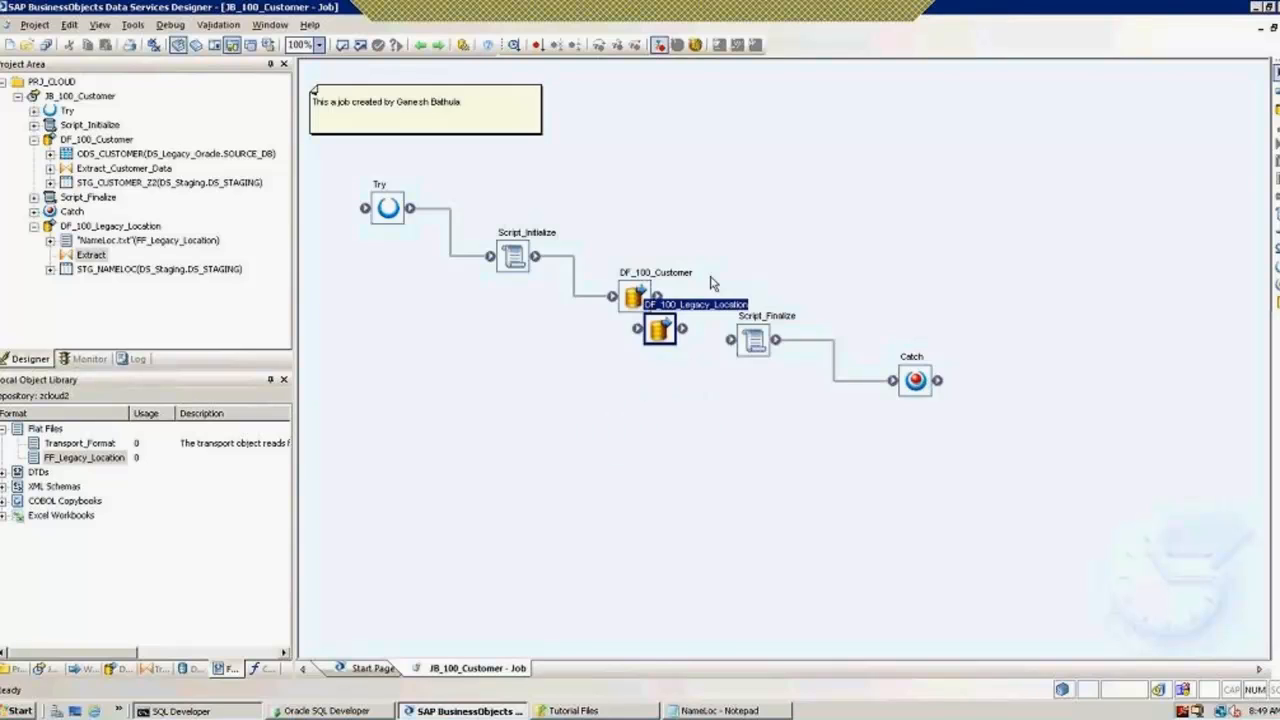
pyautogui.moveTo(712, 284); pyautogui.dragTo(768, 232)
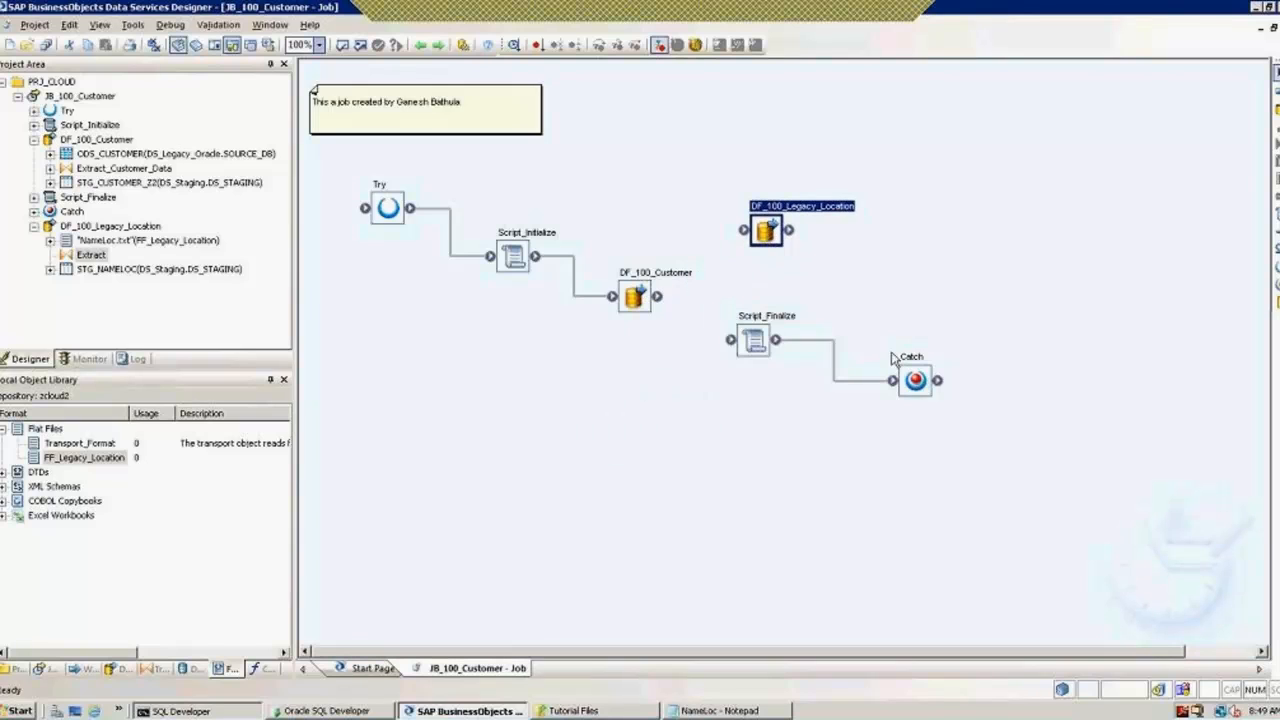
pyautogui.moveTo(928, 384); pyautogui.dragTo(961, 451)
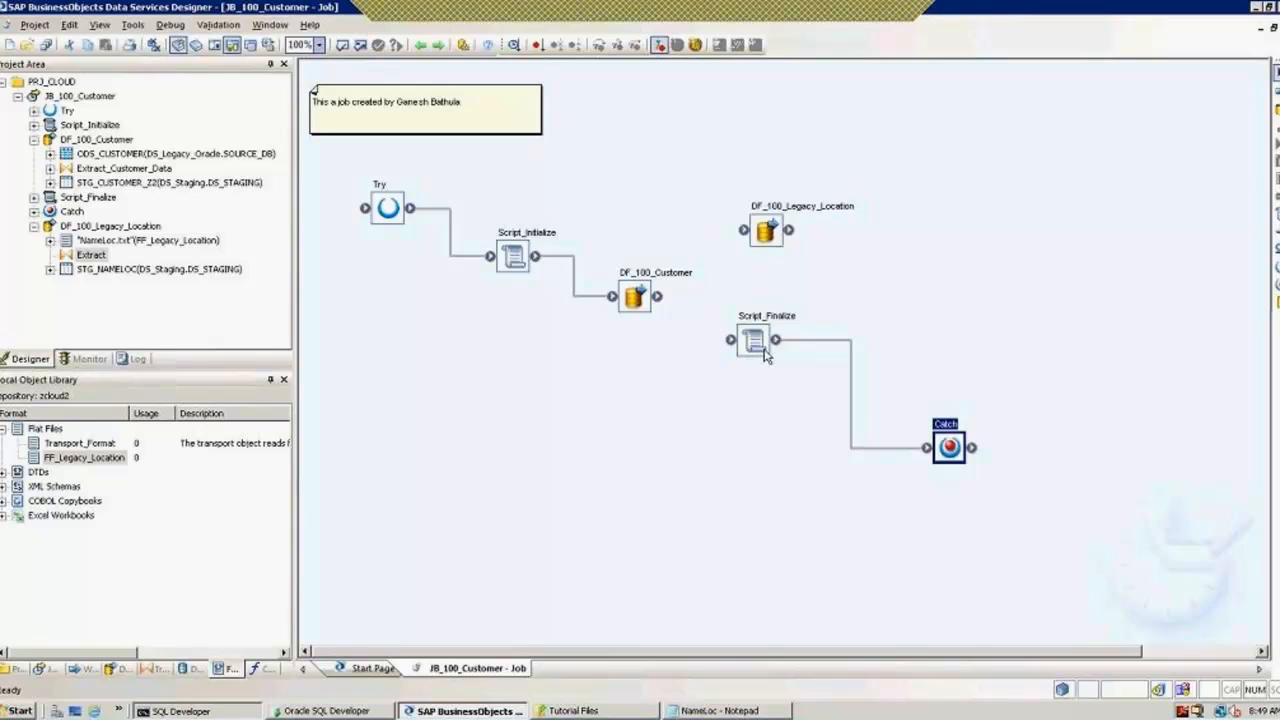
pyautogui.moveTo(765, 354); pyautogui.dragTo(823, 400)
# Step: Place DF_100_Legacy_Location in the gap and connect DF_100_Customer→DF_100_Legacy_Location→Script_Finalize
pyautogui.moveTo(769, 235); pyautogui.dragTo(729, 339)
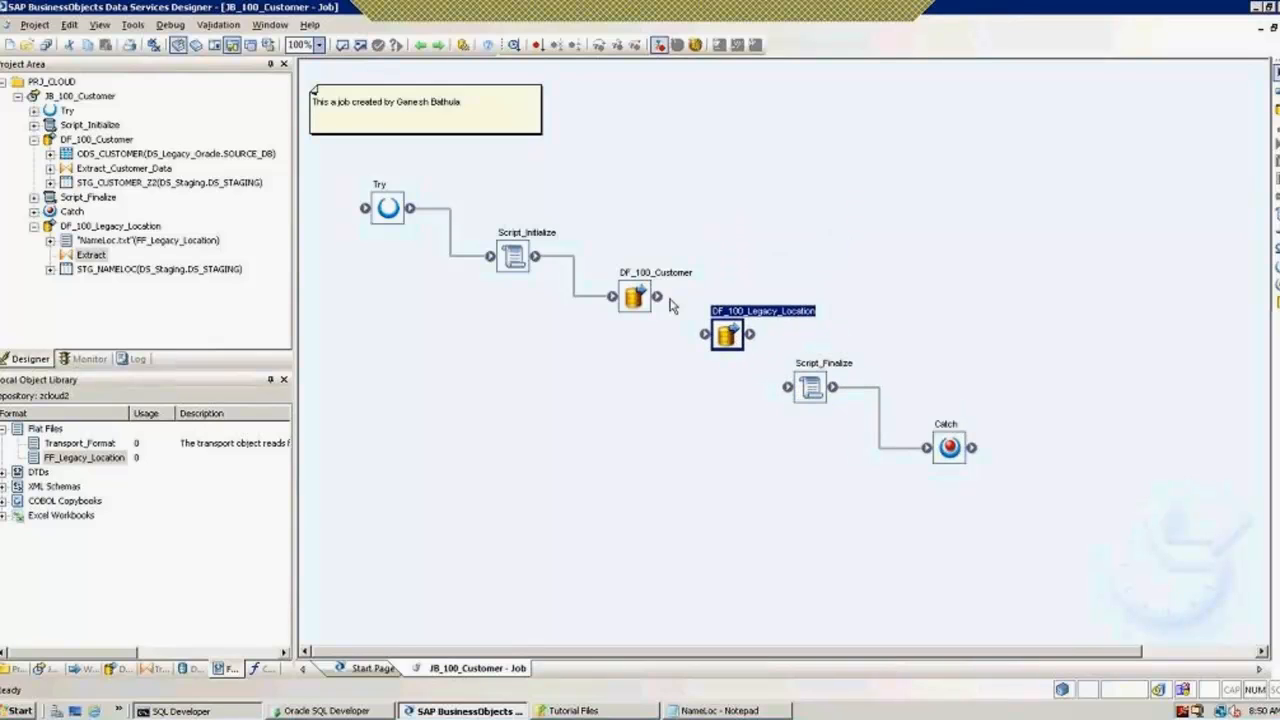
pyautogui.moveTo(657, 297); pyautogui.dragTo(788, 387)
pyautogui.moveTo(744, 343); pyautogui.dragTo(732, 350)
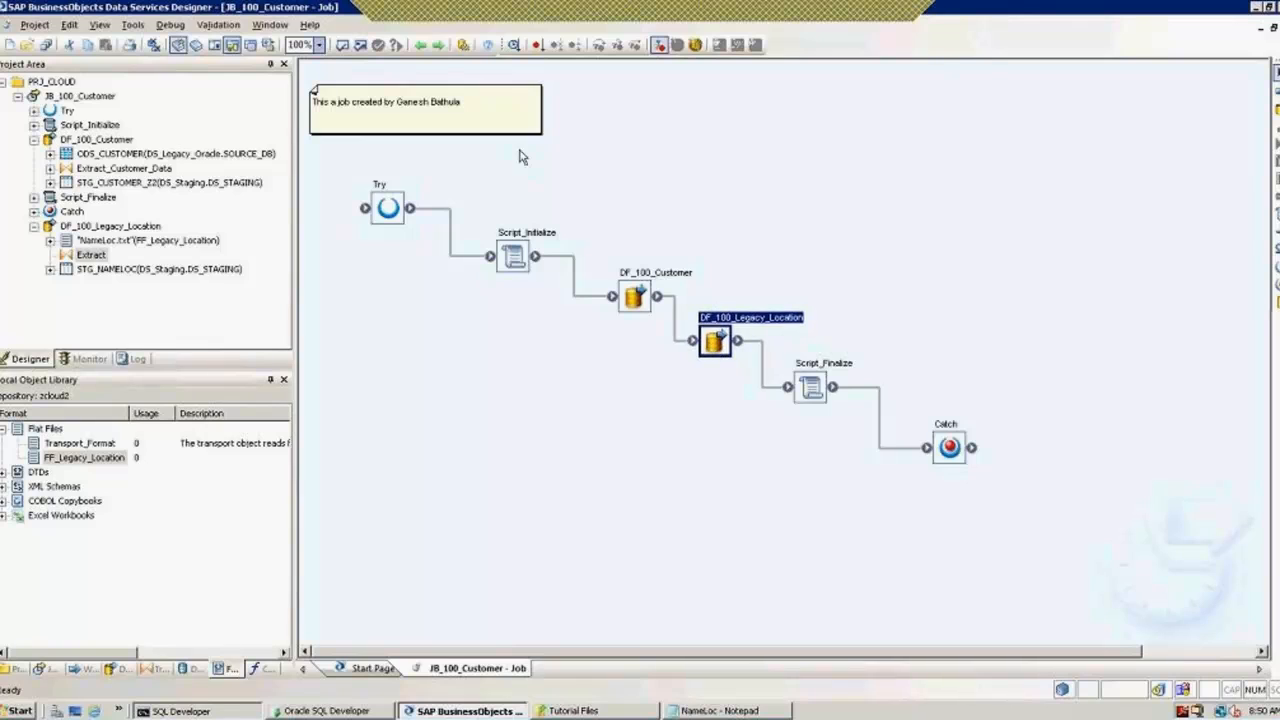
pyautogui.click(358, 47)
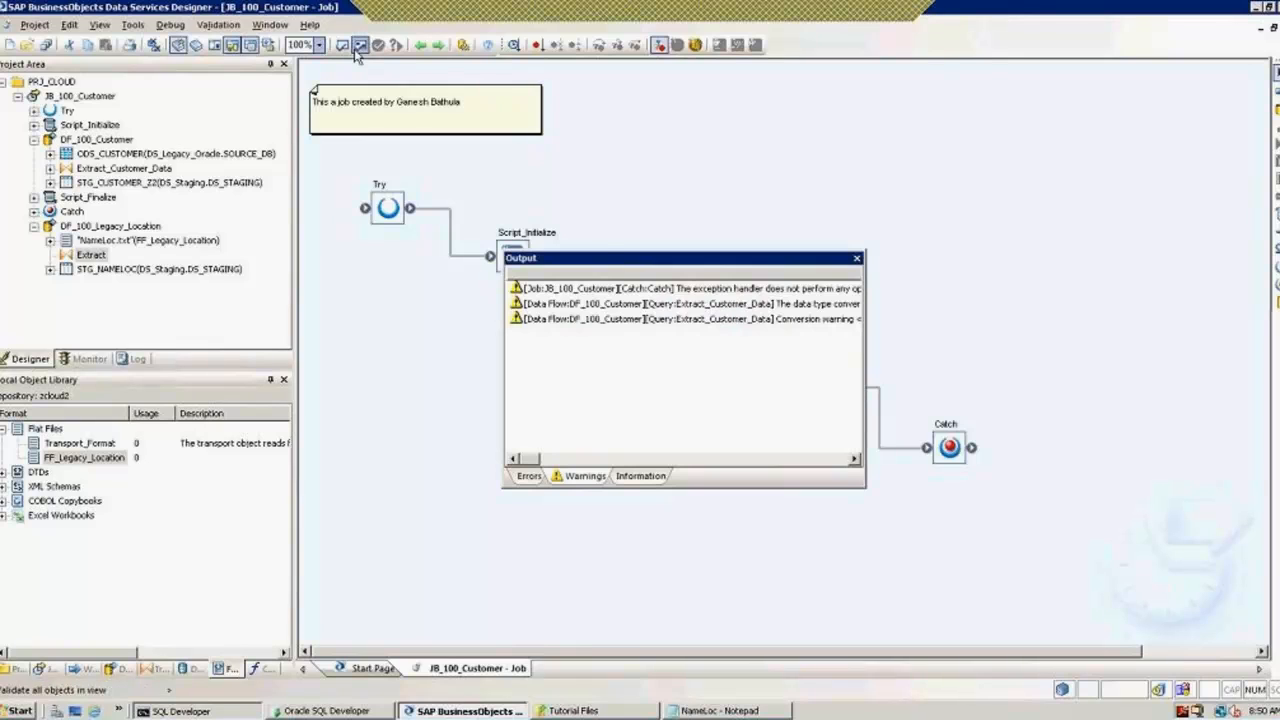
pyautogui.doubleClick(660, 290)
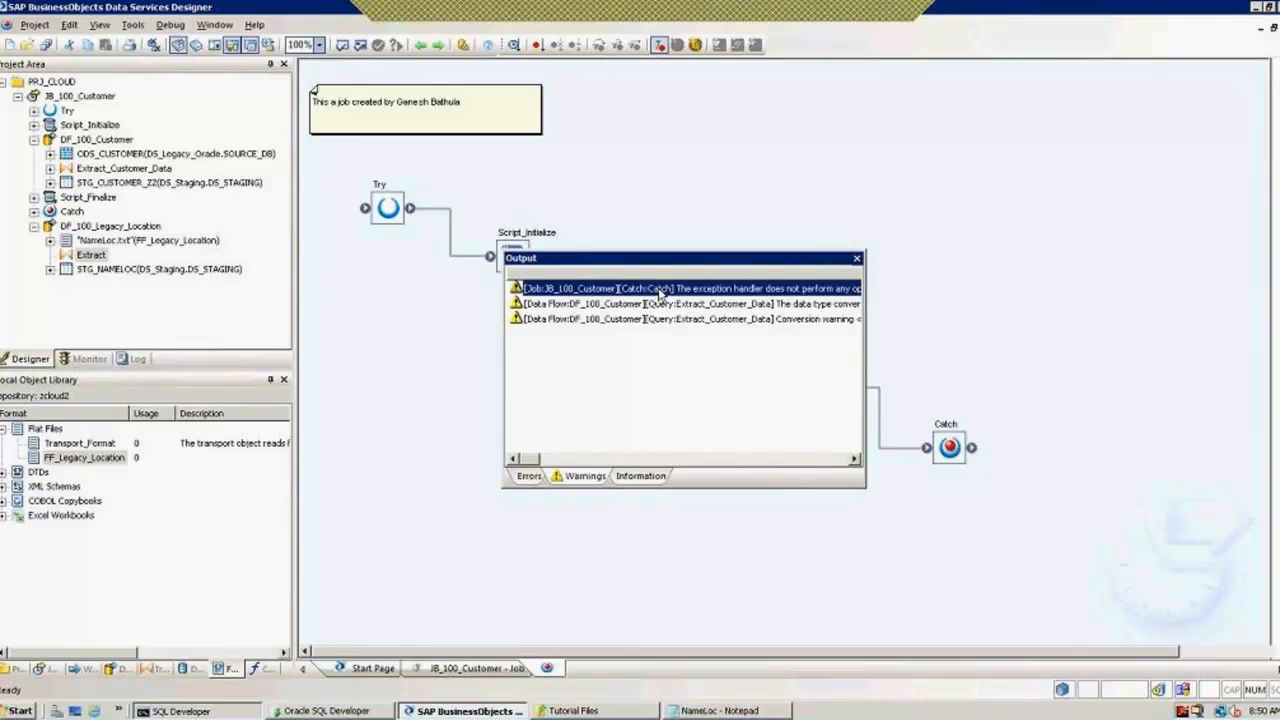
pyautogui.click(857, 258)
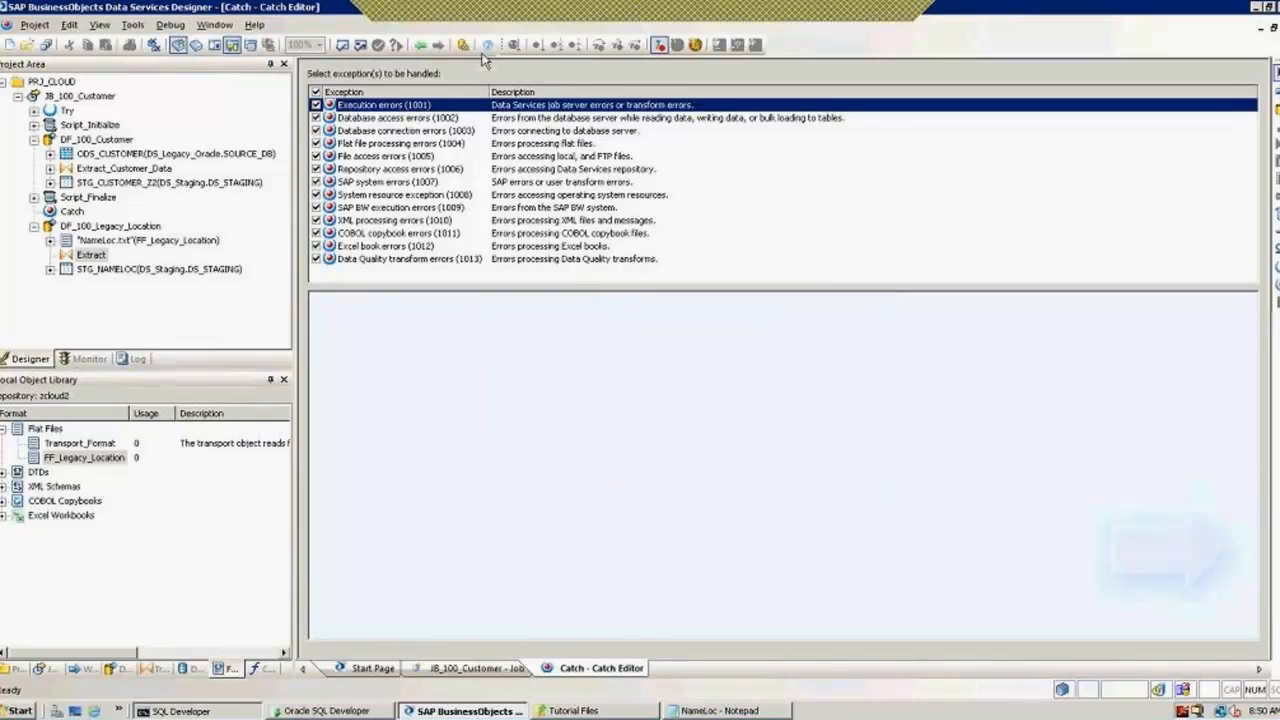
pyautogui.click(421, 46)
pyautogui.click(710, 139)
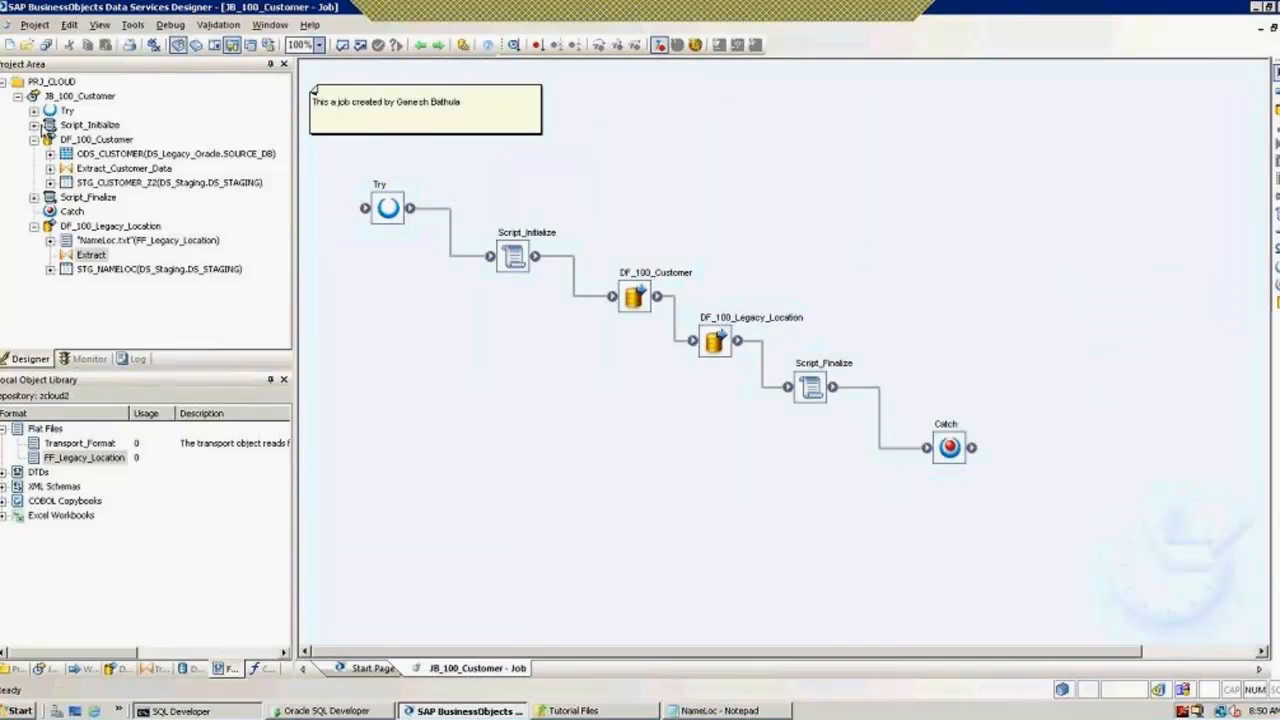
pyautogui.click(17, 97)
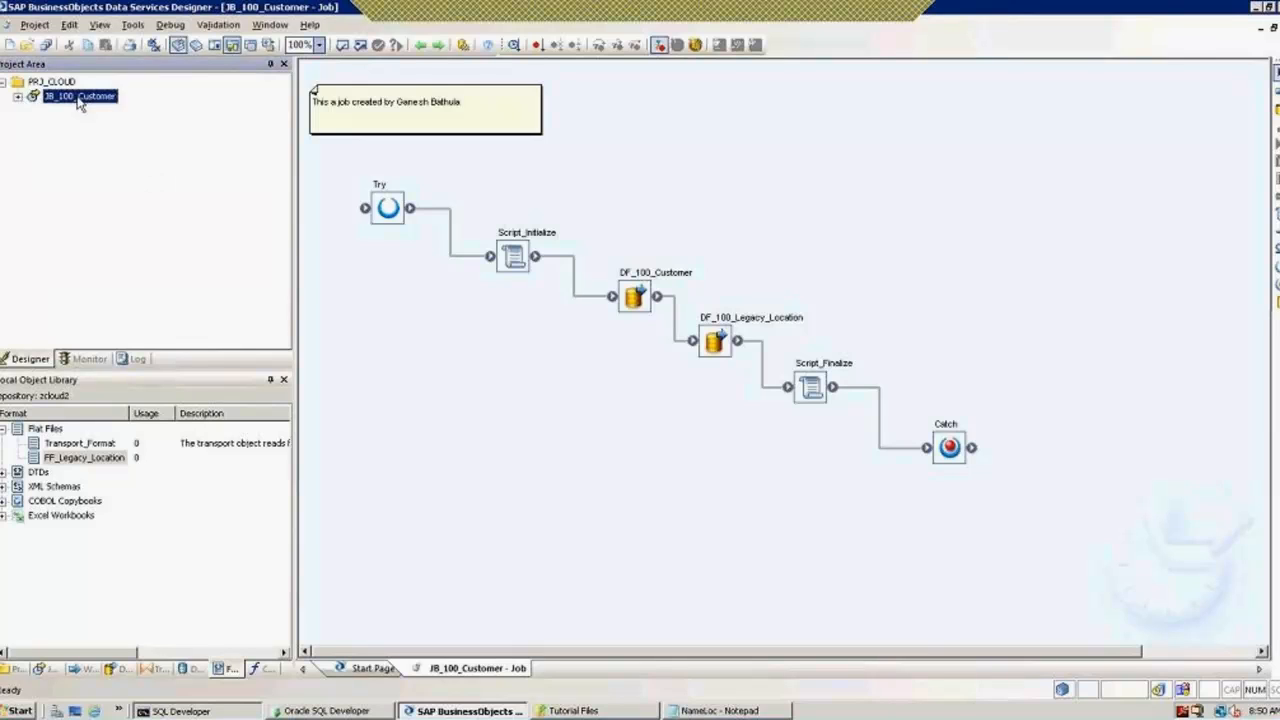
# Step: Save all changes and execute JB_100_Customer on job server JBS_CLOUDZ @ SERVER:3500
pyautogui.rightClick(80, 105)
pyautogui.click(130, 105)
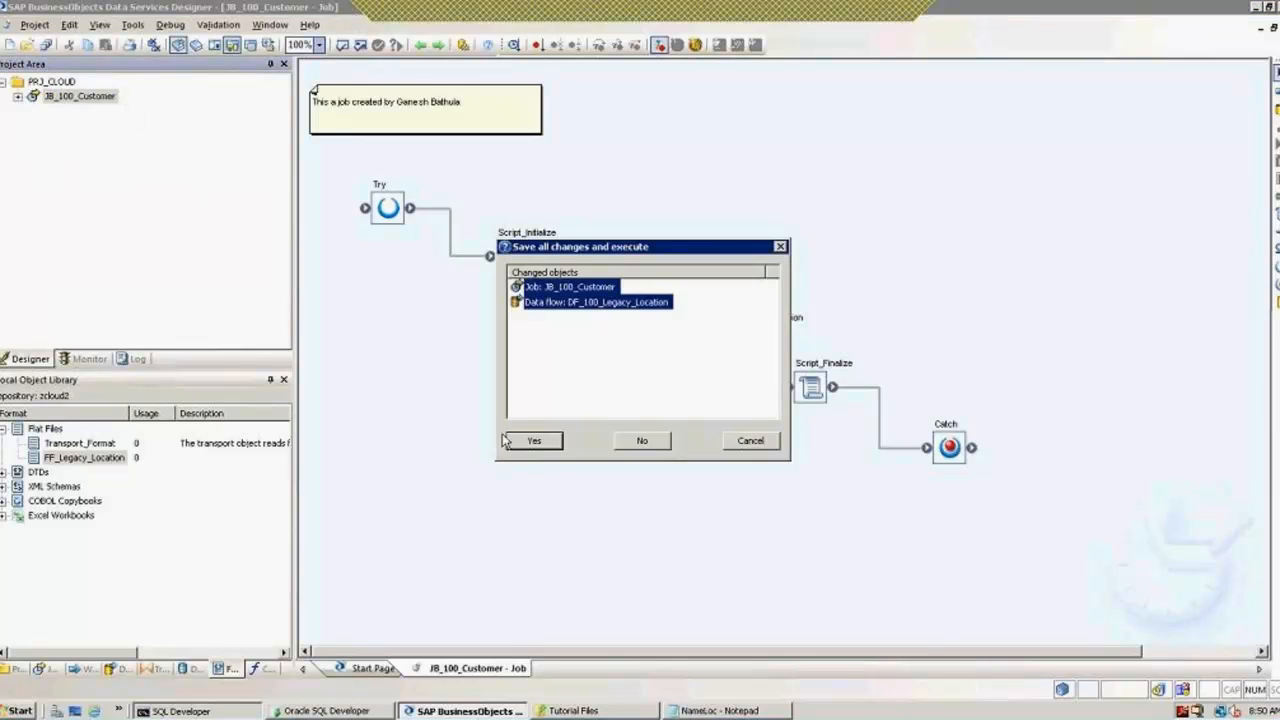
pyautogui.click(541, 442)
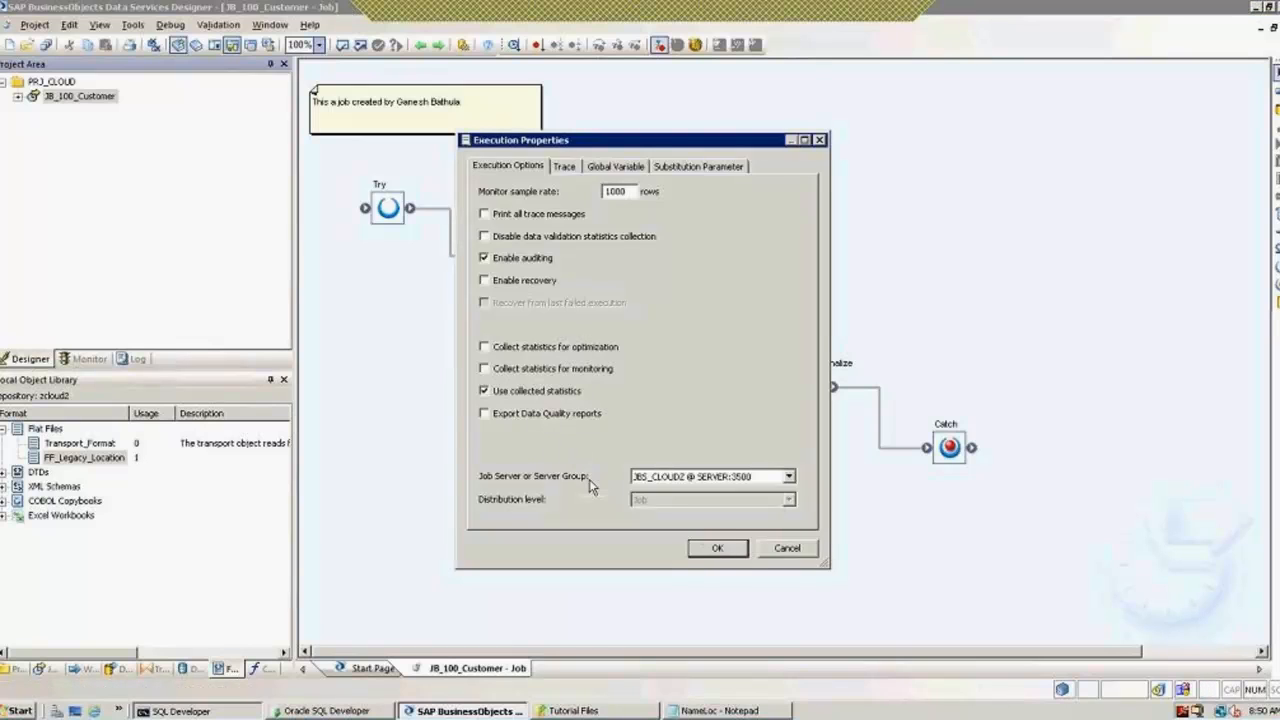
pyautogui.click(656, 478)
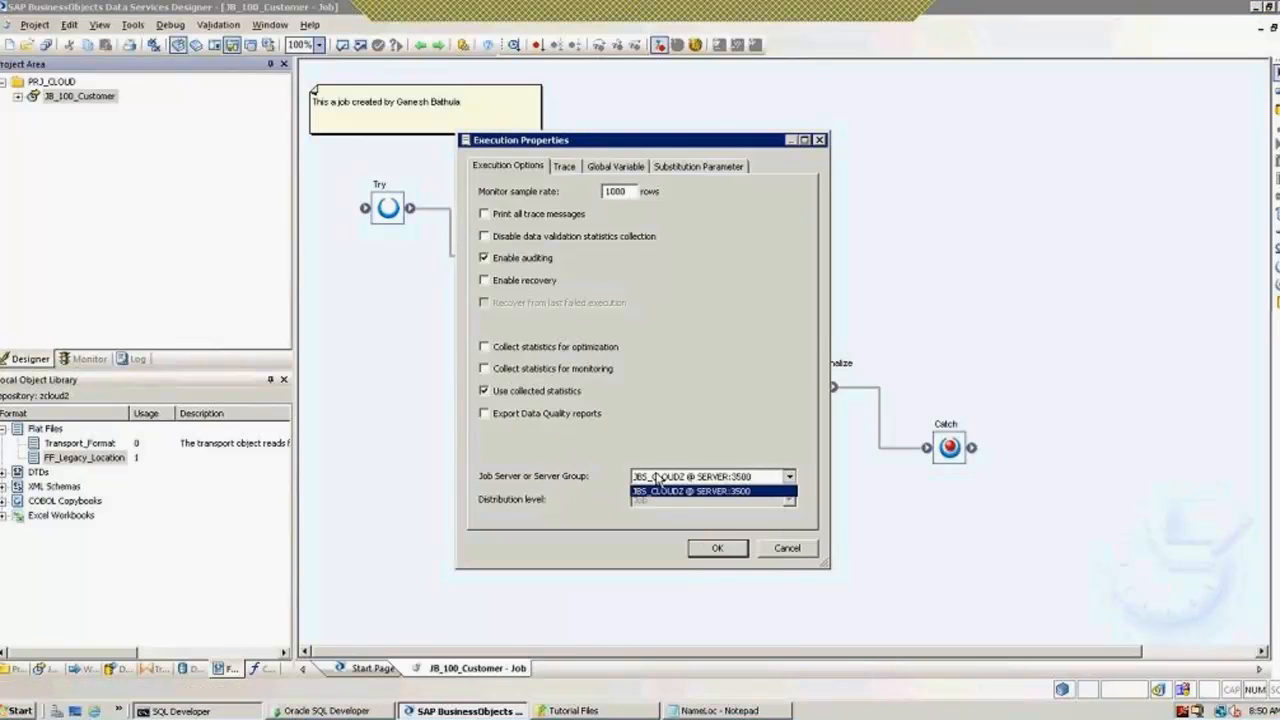
pyautogui.click(657, 491)
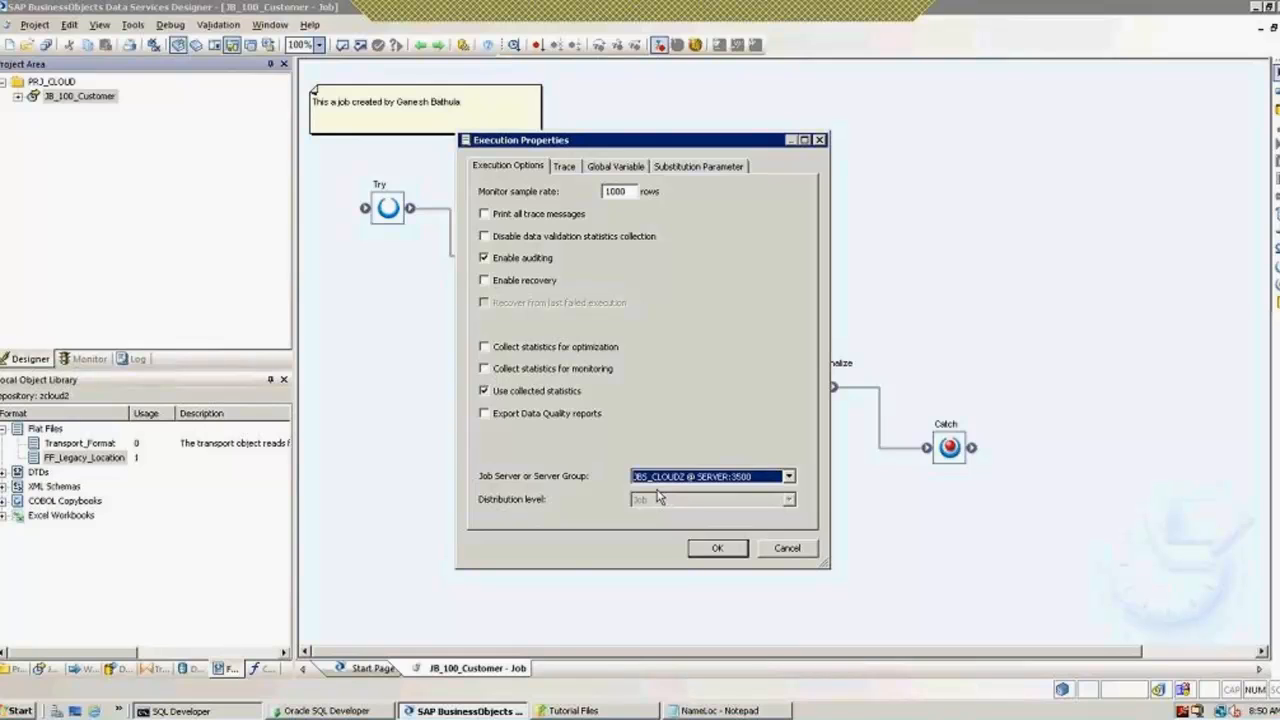
pyautogui.click(713, 552)
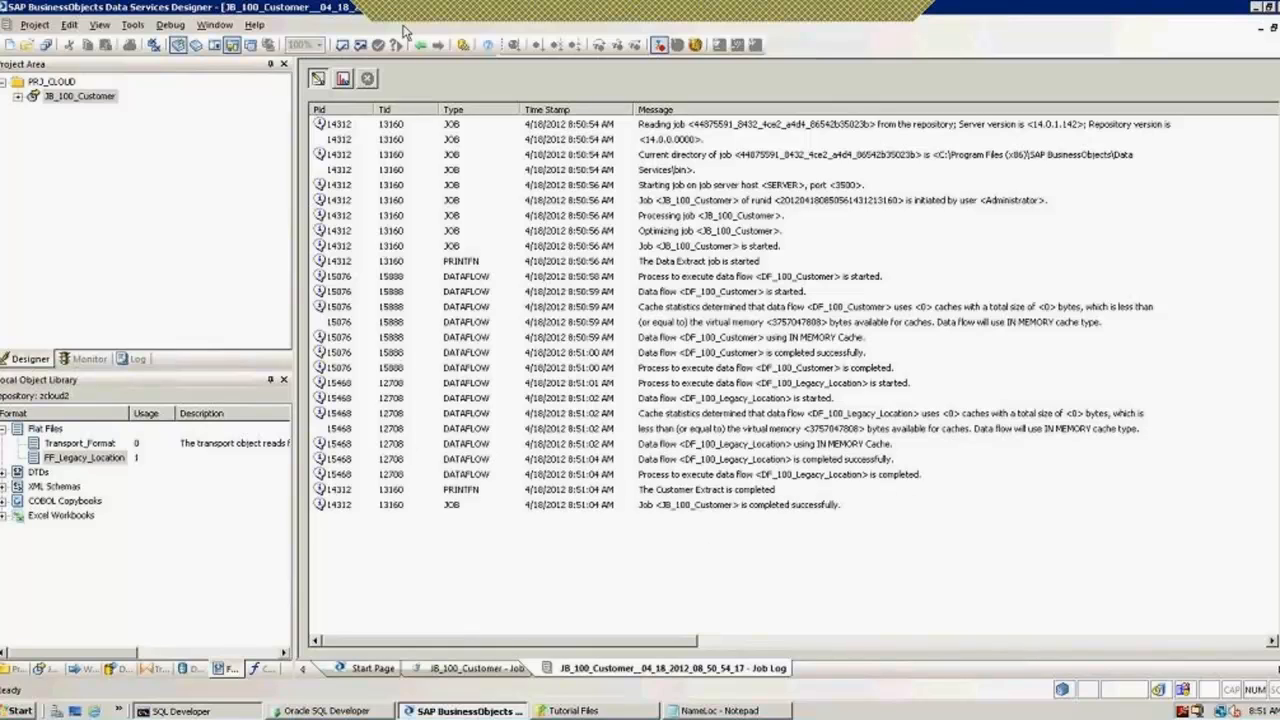
# Step: Show the current run's data flow row counts in the monitor, then return to the job diagram
pyautogui.click(343, 79)
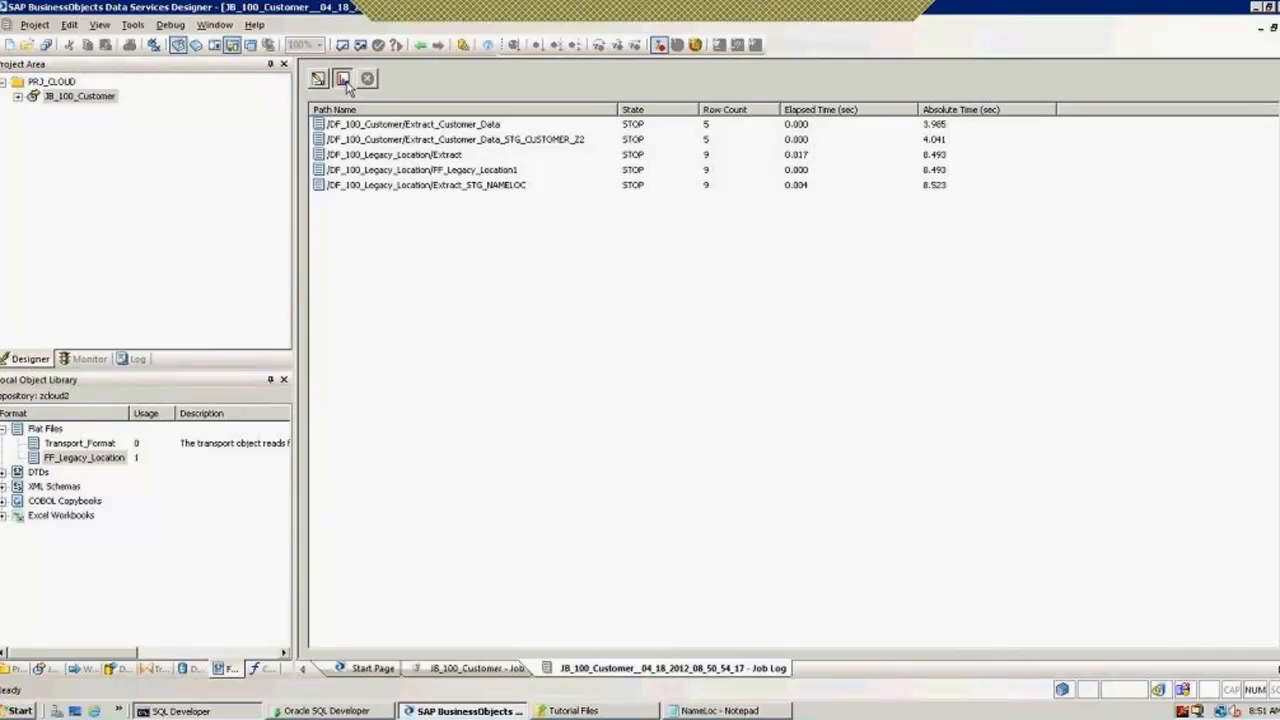
pyautogui.click(423, 46)
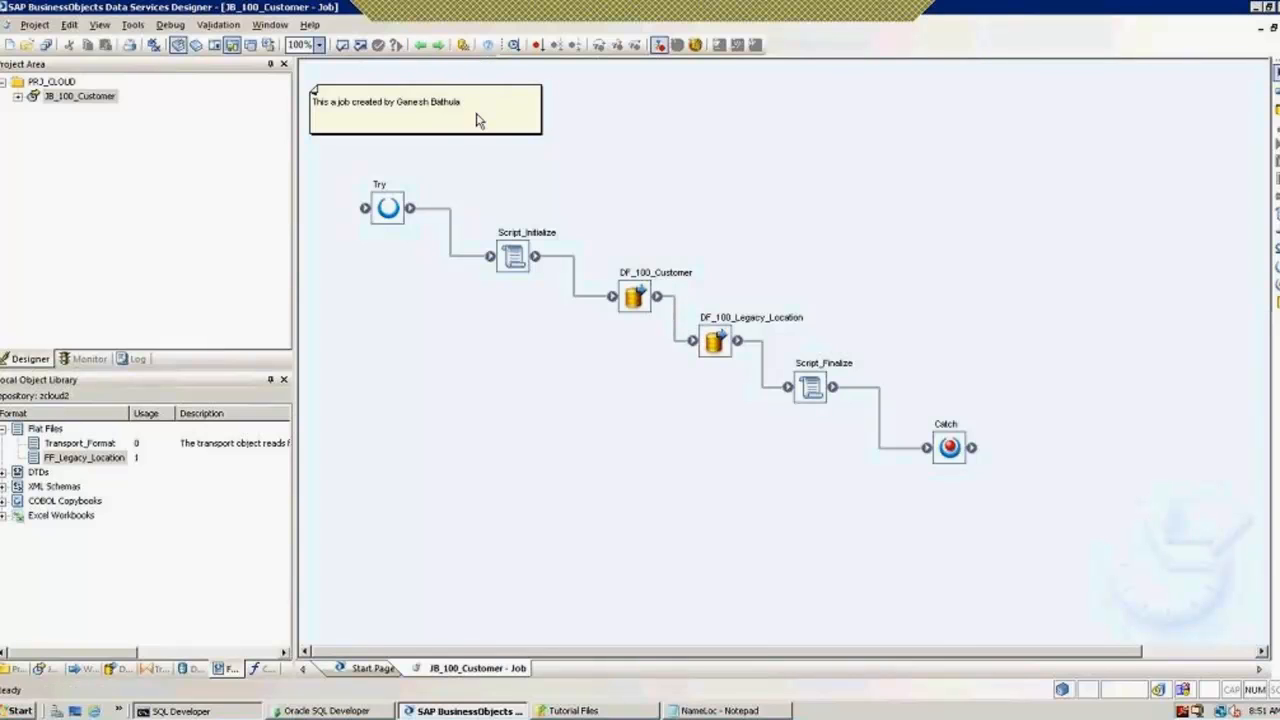
pyautogui.click(88, 364)
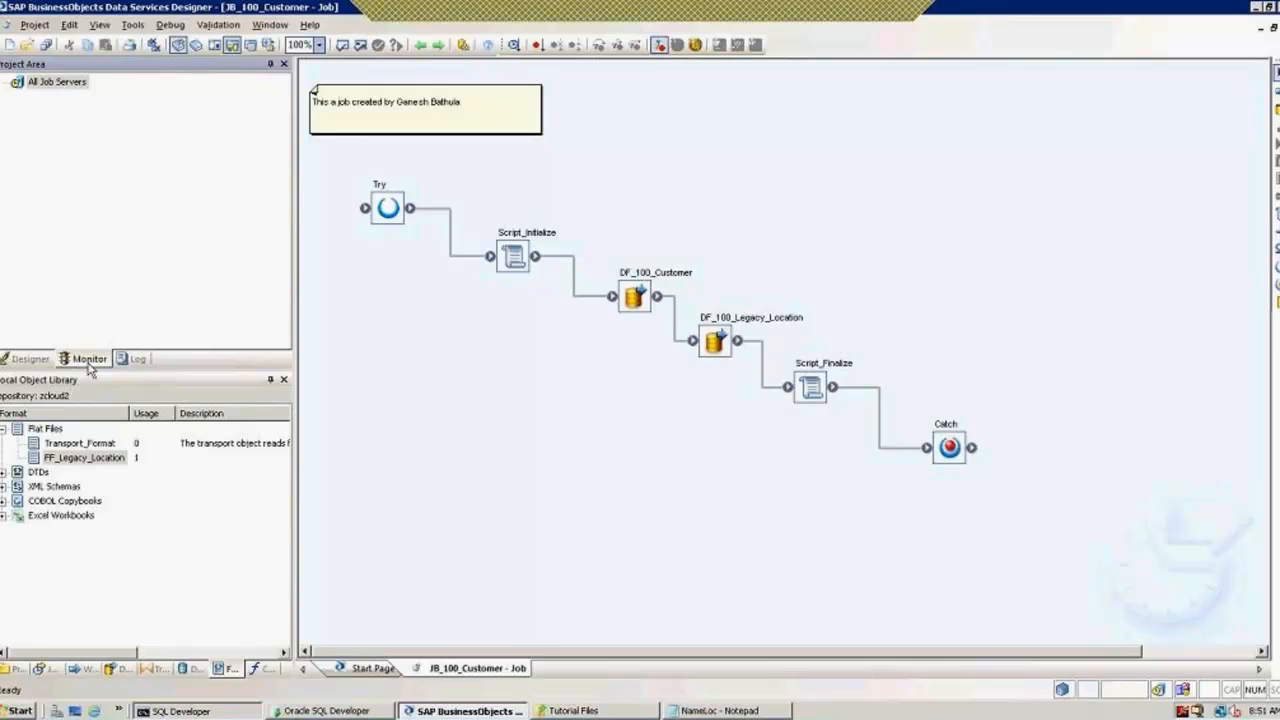
# Step: Open the latest execution log and compare Extract_Customer_Data and STG_CUSTOMER_Z2 row counts
pyautogui.click(136, 358)
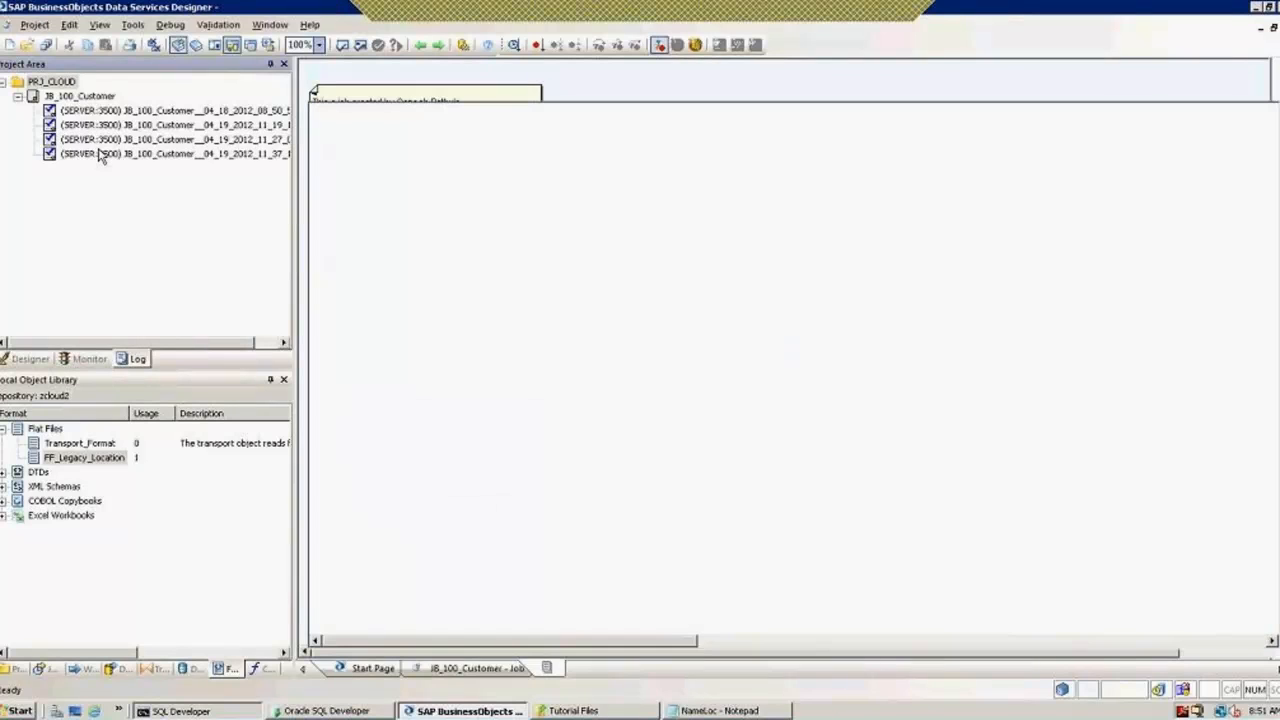
pyautogui.click(88, 360)
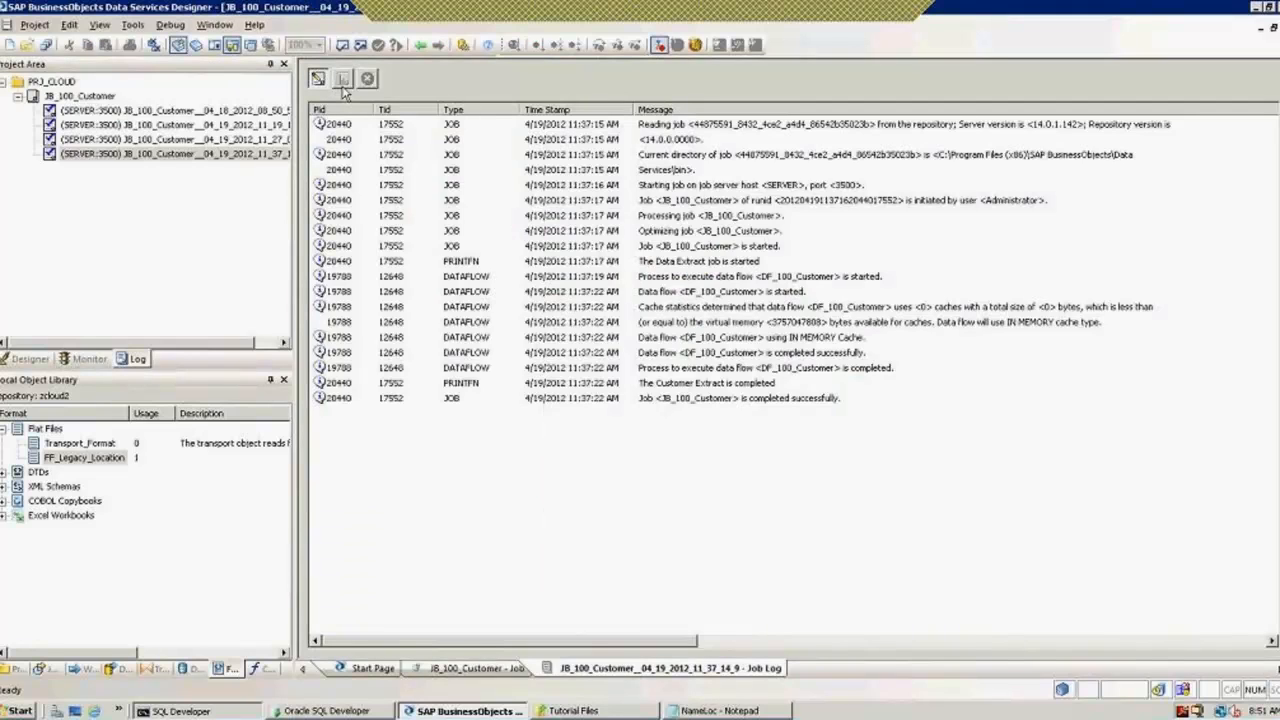
pyautogui.click(343, 80)
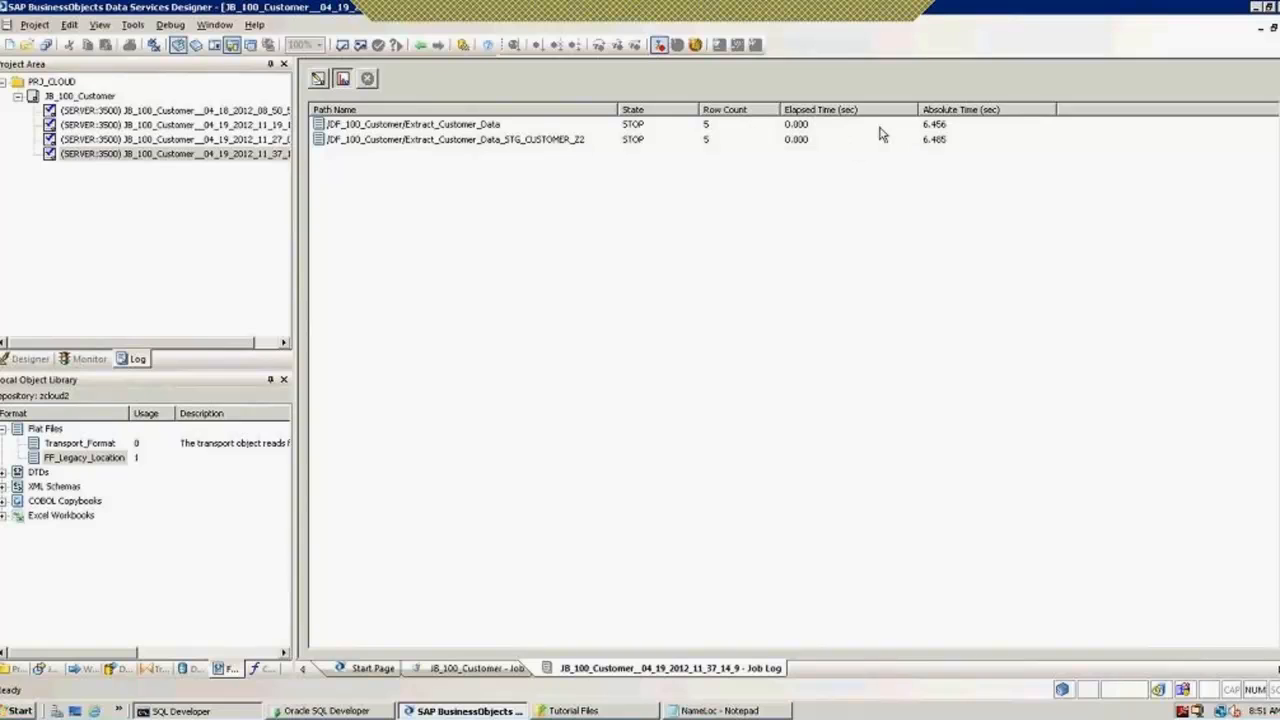
pyautogui.click(942, 126)
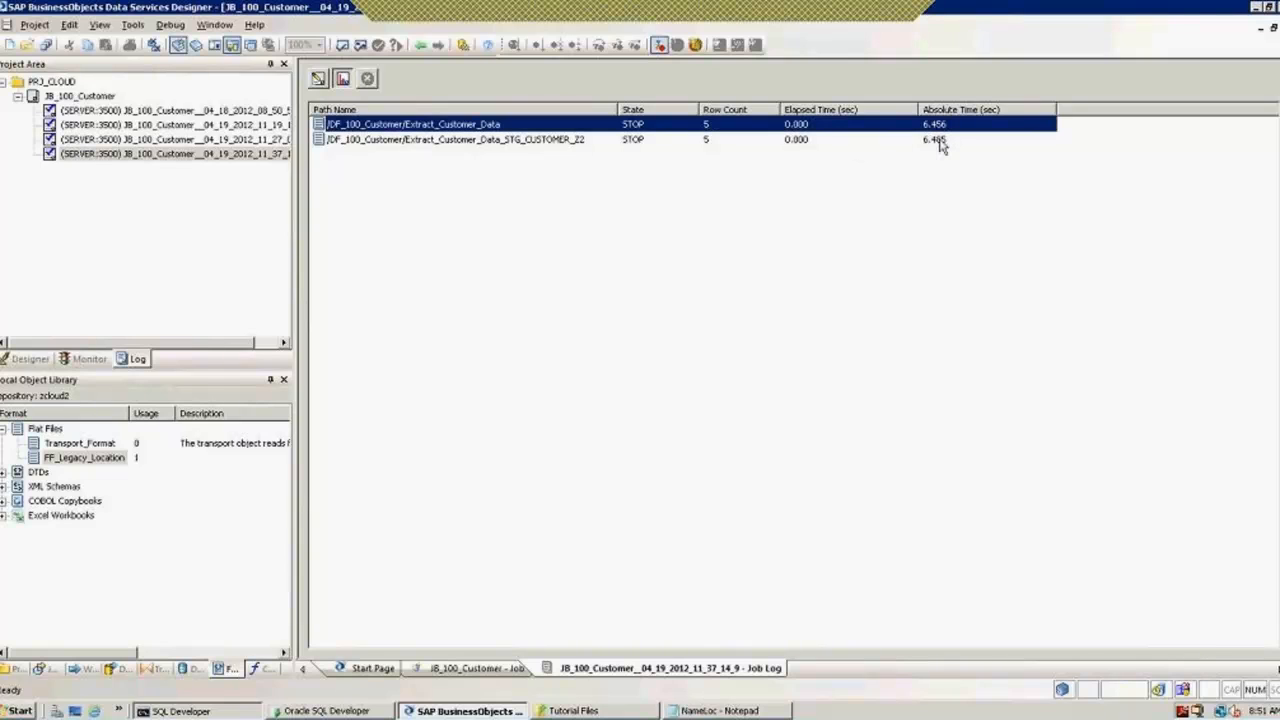
pyautogui.click(940, 142)
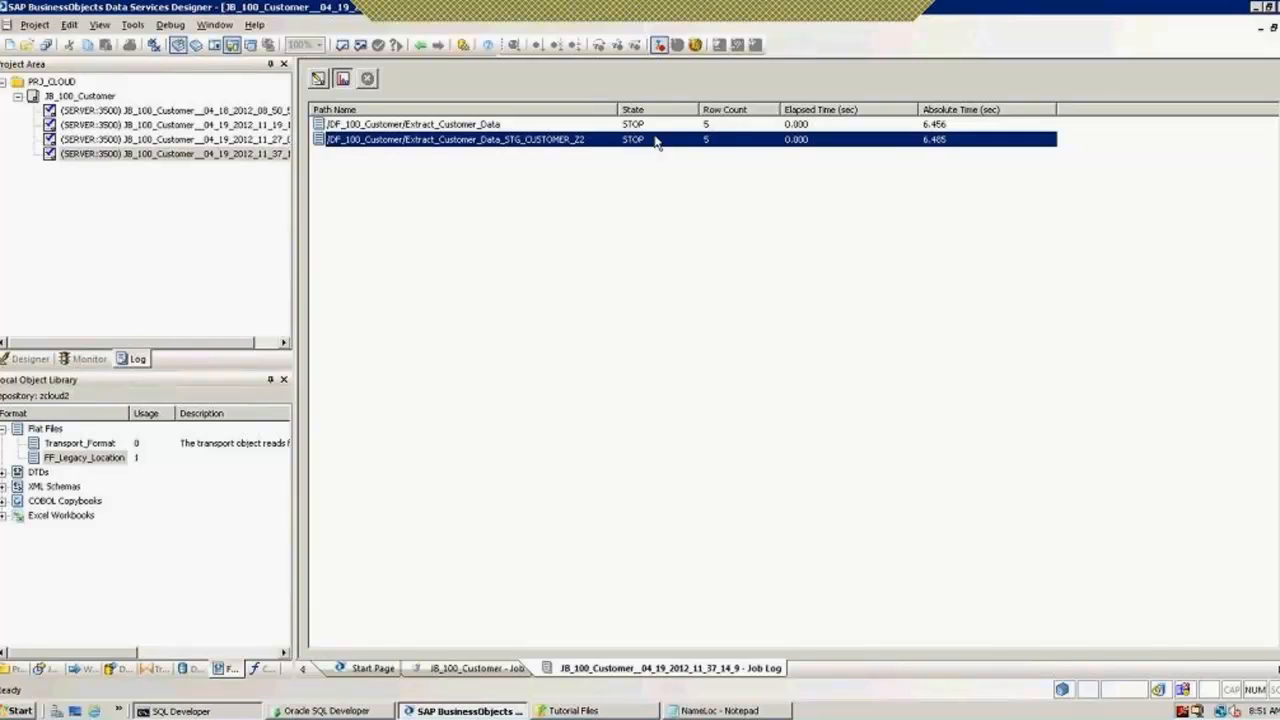
pyautogui.click(422, 47)
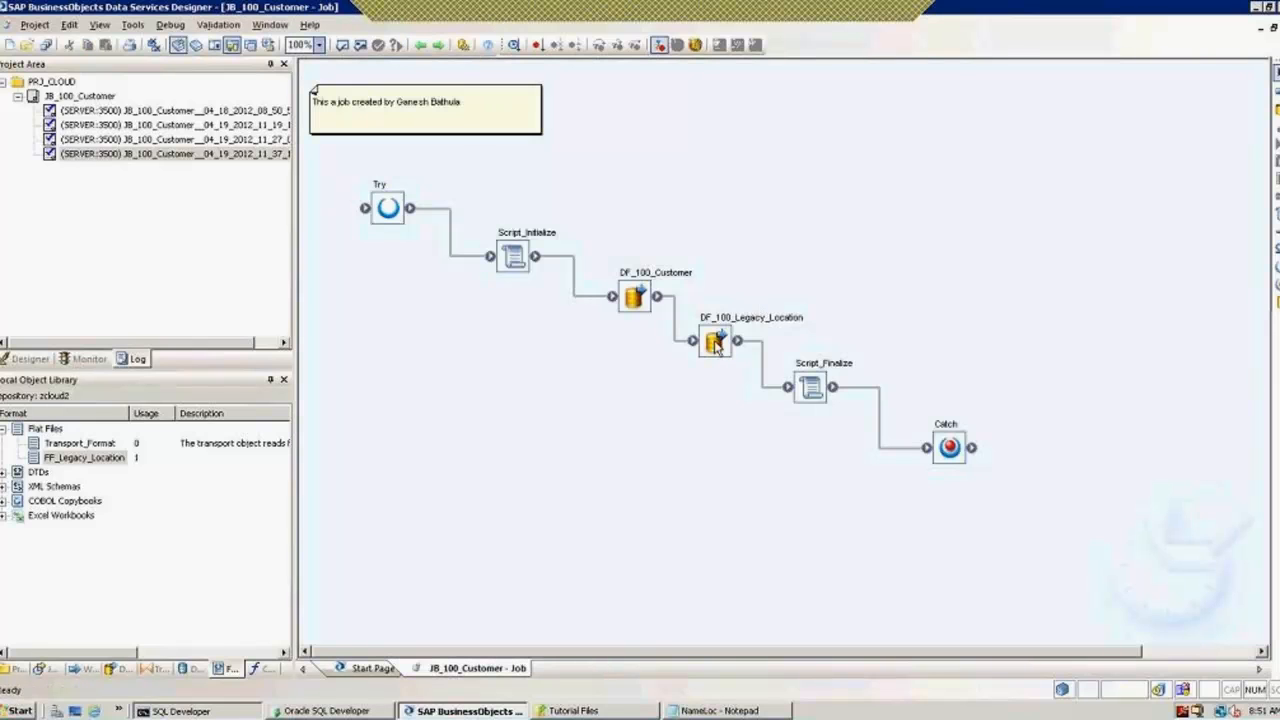
pyautogui.doubleClick(714, 341)
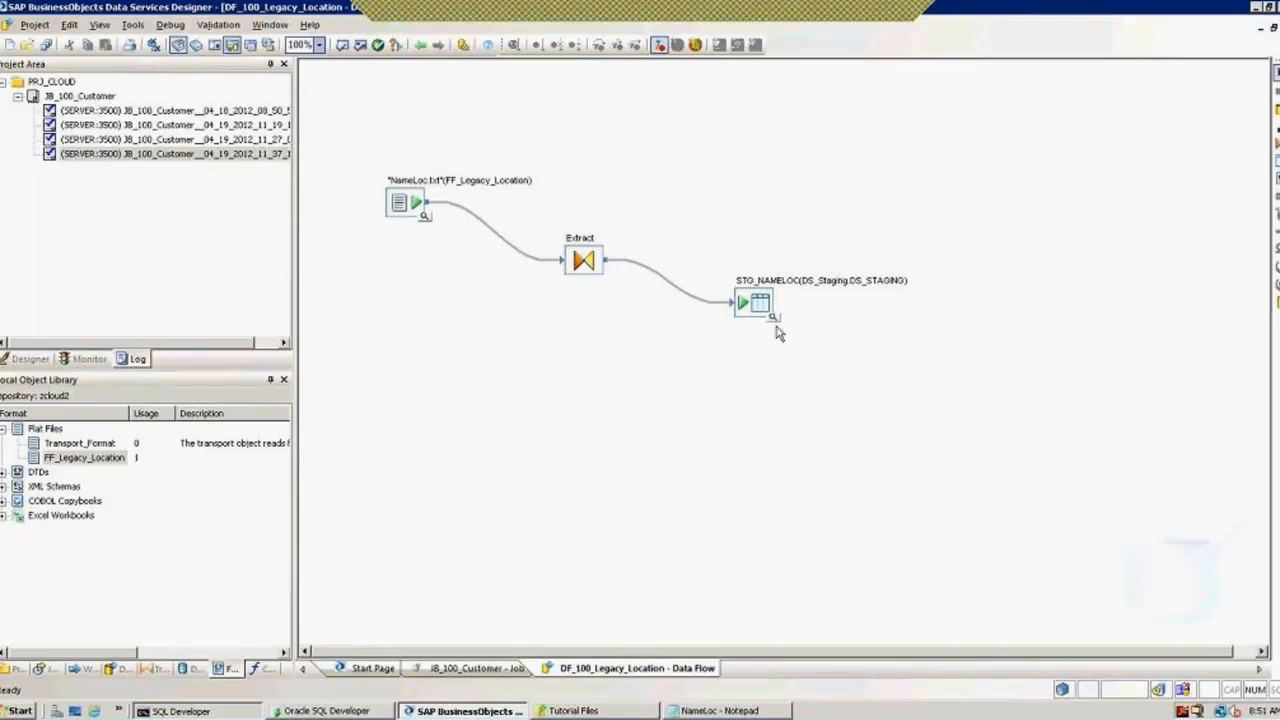
pyautogui.click(772, 319)
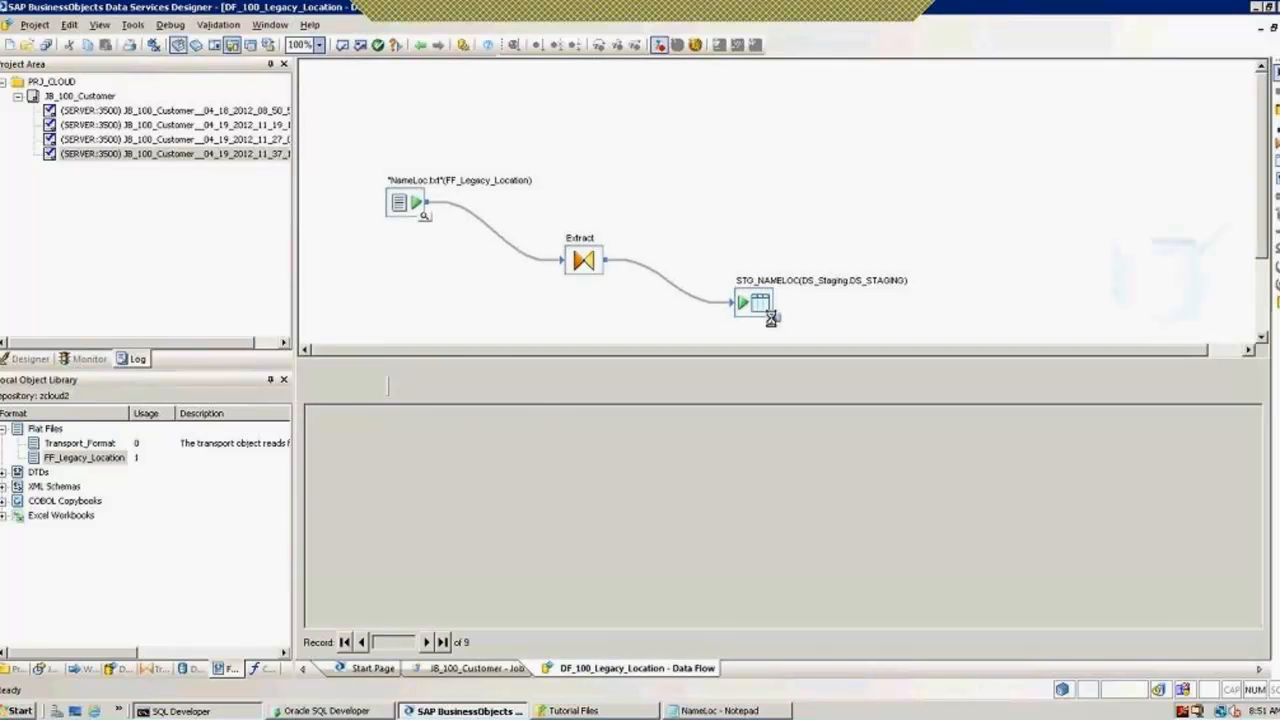
pyautogui.click(421, 45)
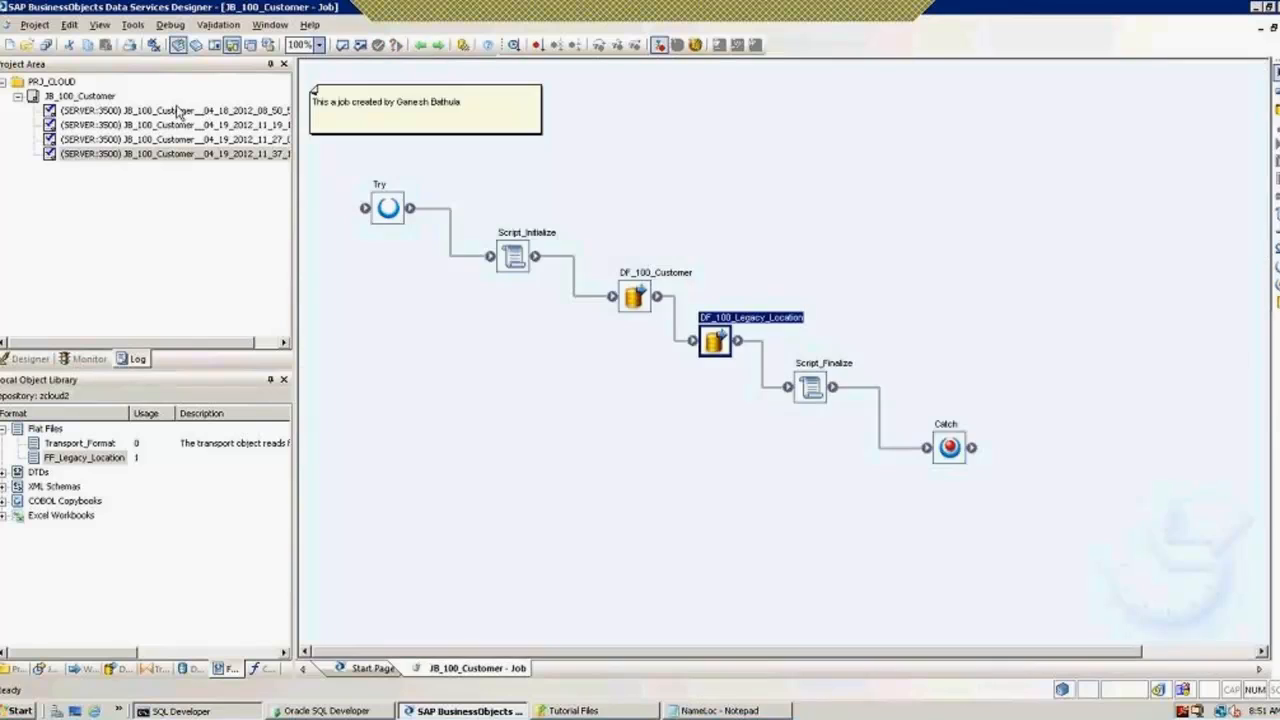
pyautogui.click(178, 111)
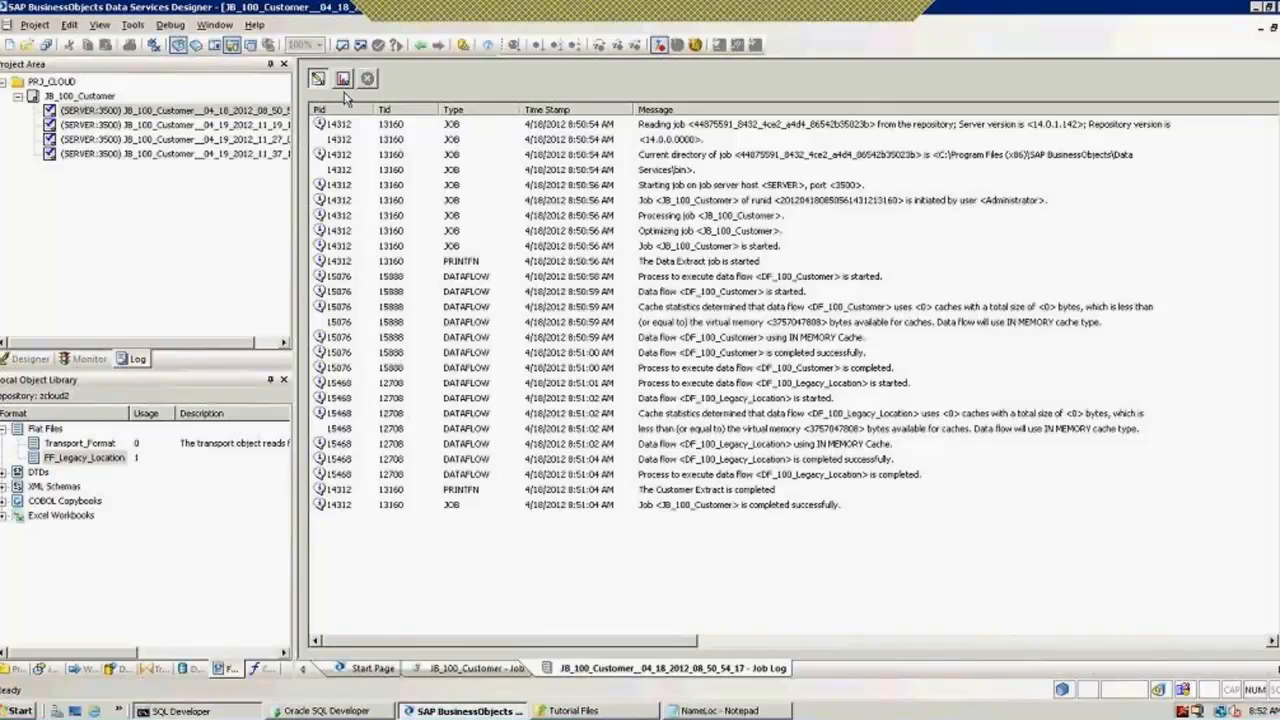
pyautogui.click(343, 80)
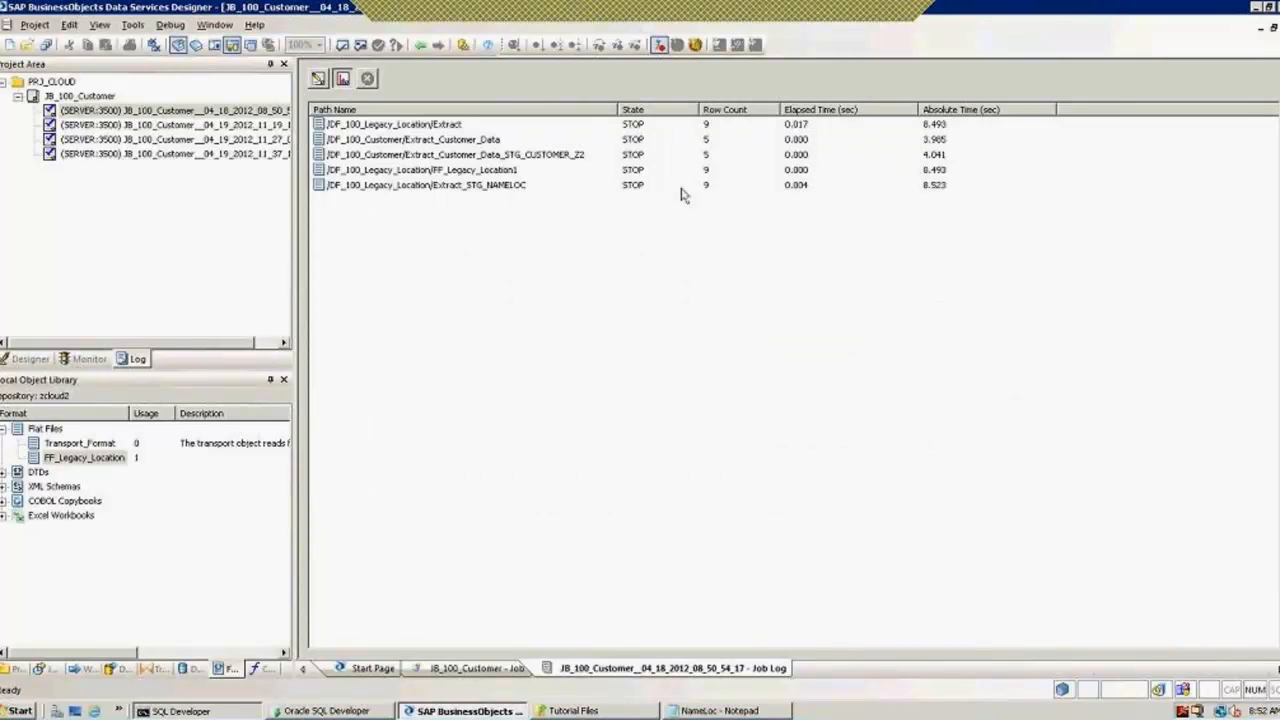
pyautogui.click(469, 186)
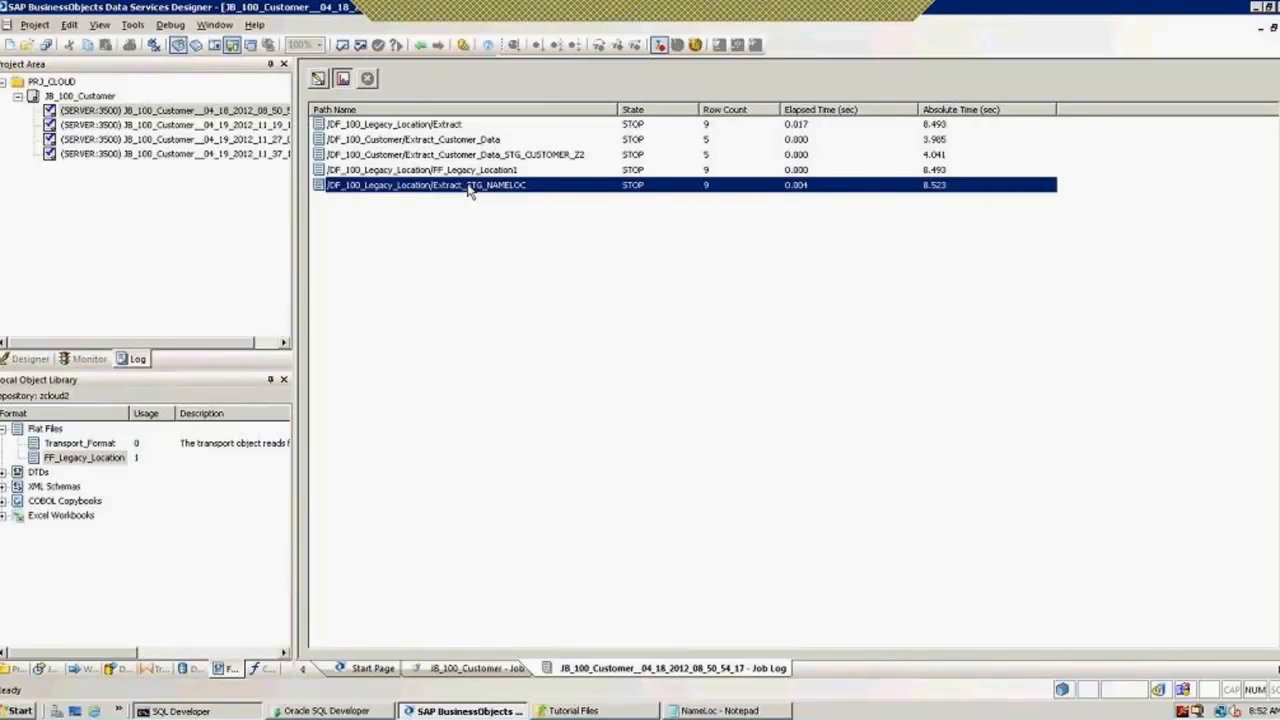
pyautogui.click(707, 127)
pyautogui.click(708, 142)
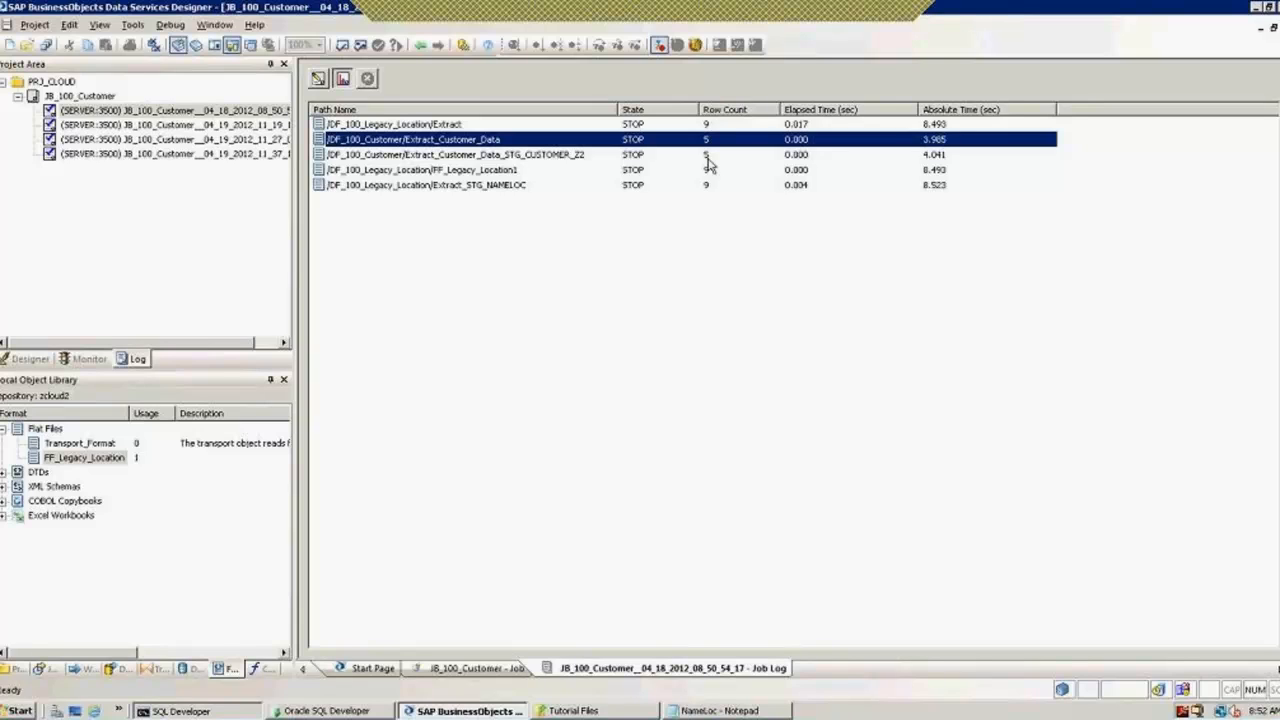
pyautogui.click(419, 45)
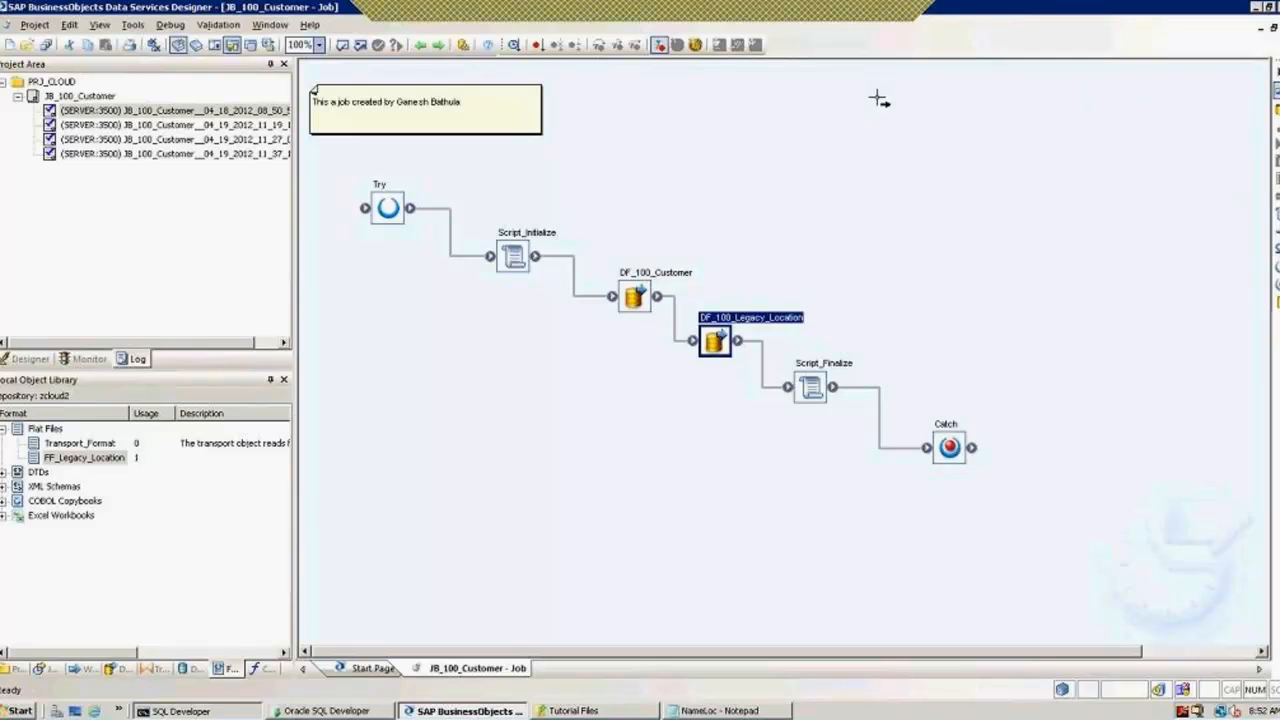
# Step: Add a workflow to the job and name it WF_100_Legacy_Data
pyautogui.click(744, 157)
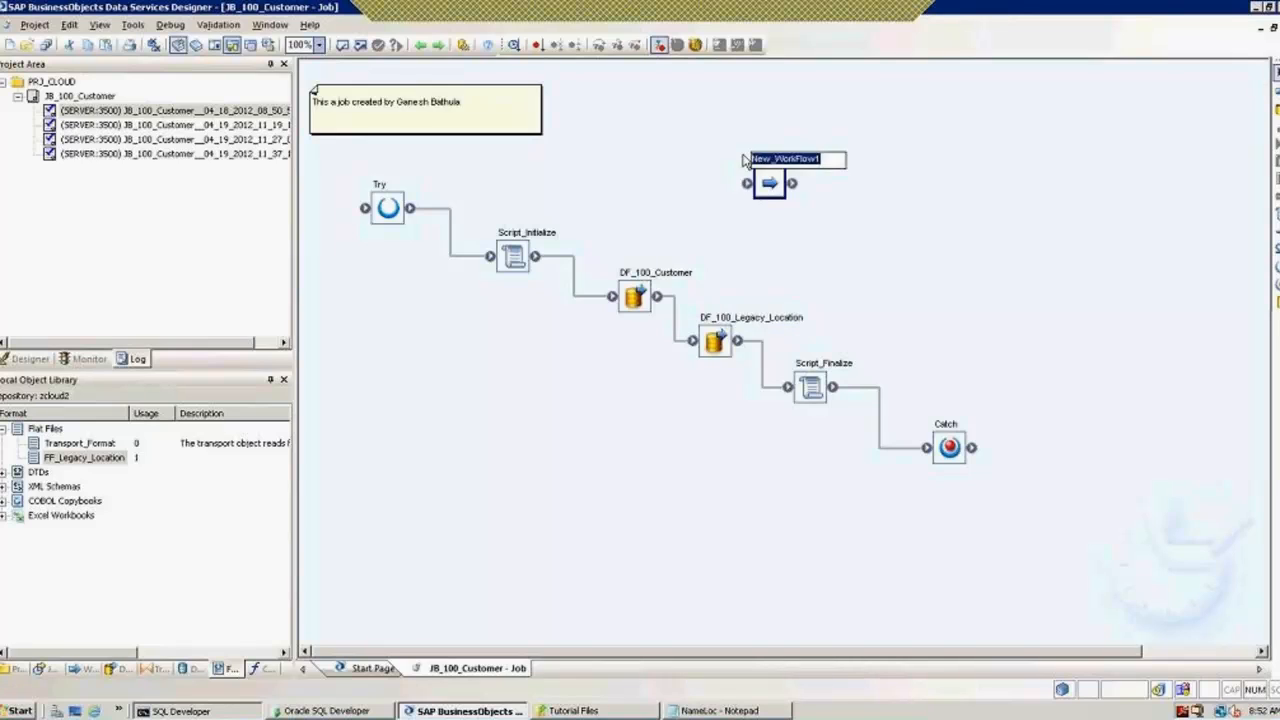
pyautogui.write('WF_')
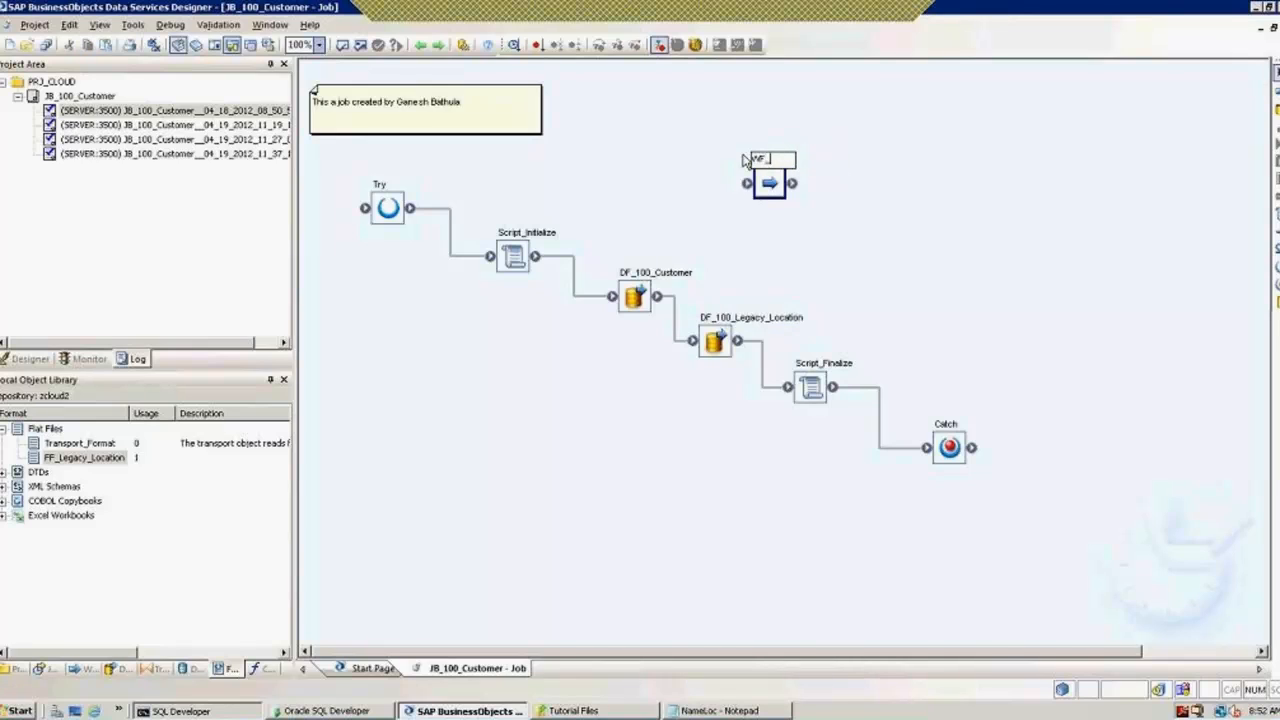
pyautogui.write('100_Legacy_Dat')
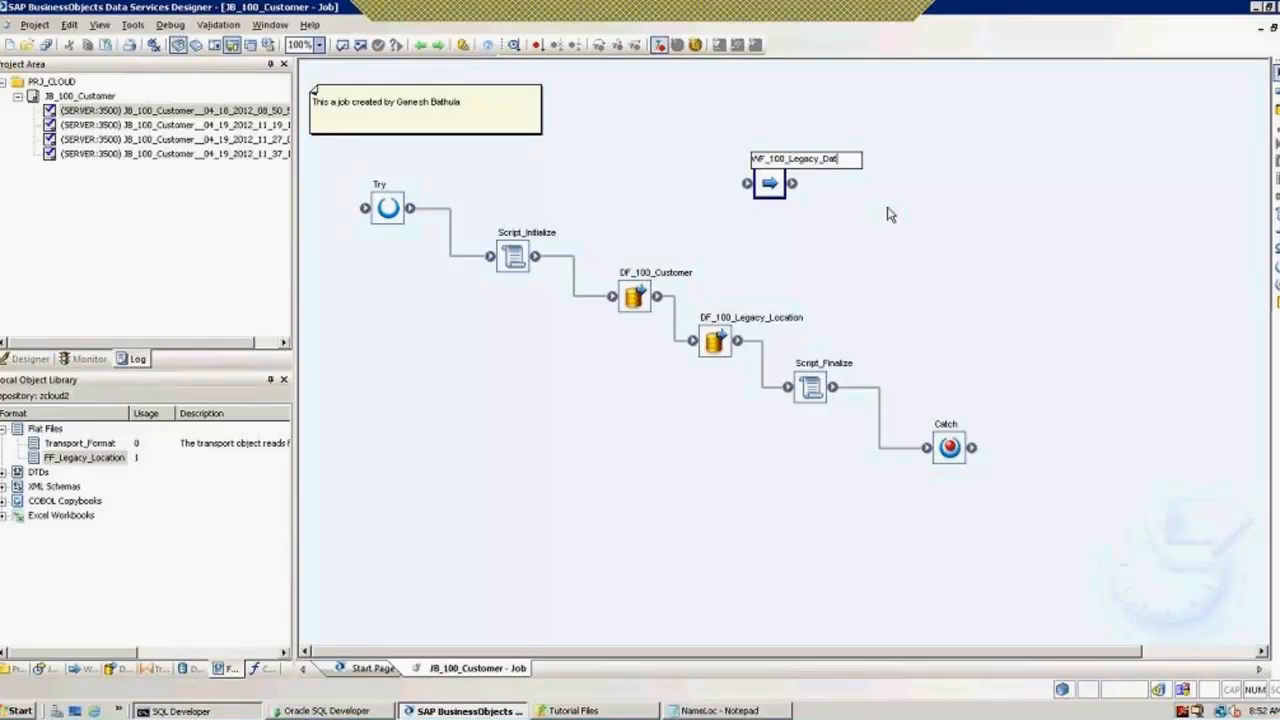
pyautogui.write('a')
pyautogui.click(848, 218)
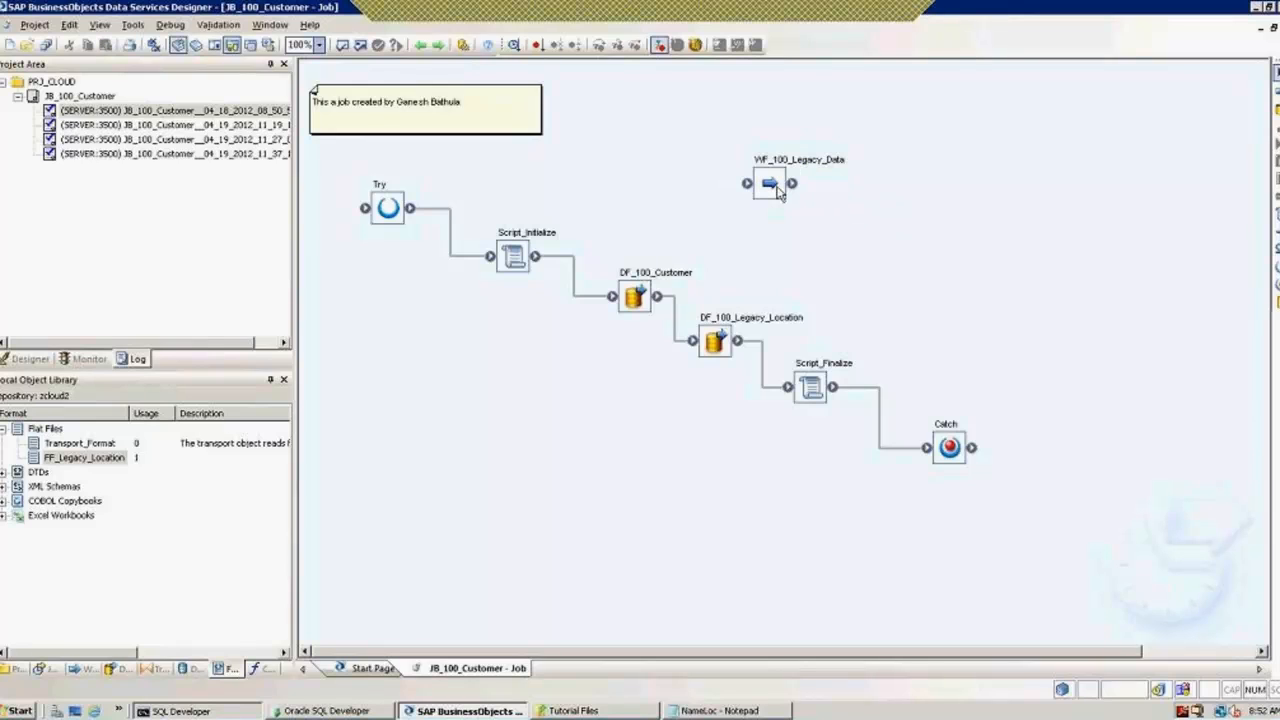
# Step: Select both DF_100_Customer and DF_100_Legacy_Location and list the repository's data flows
pyautogui.click(636, 298)
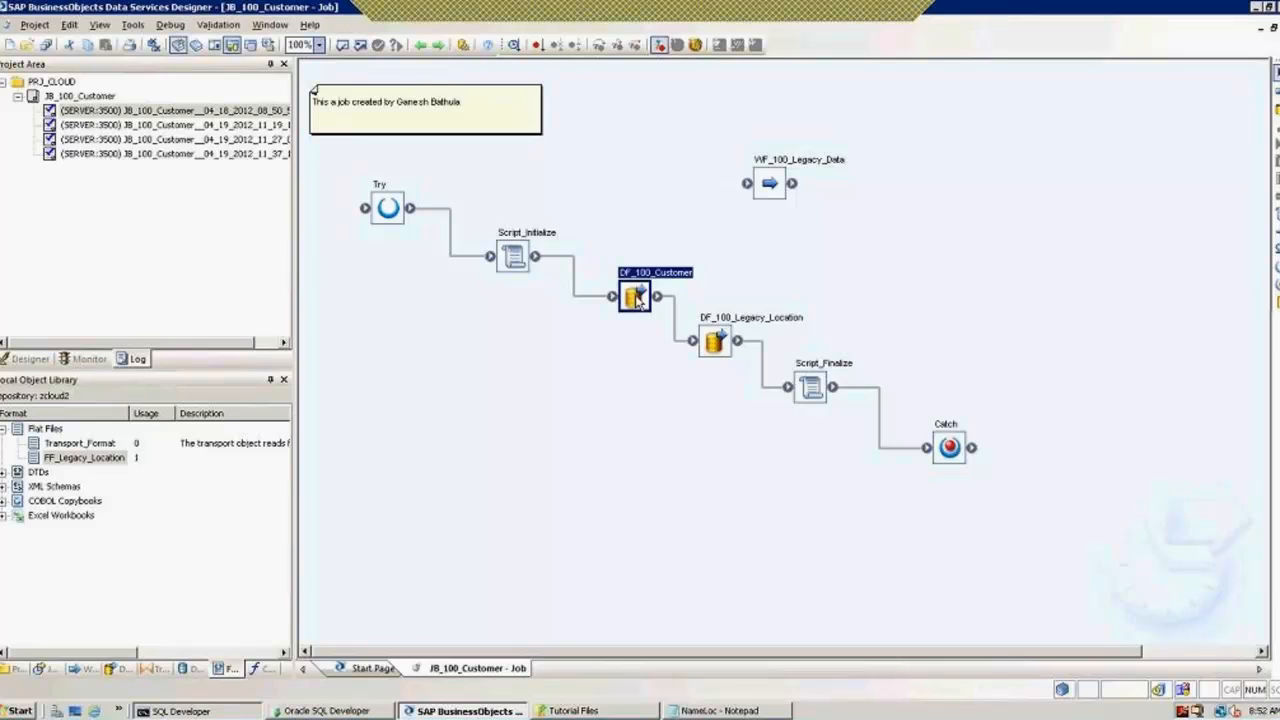
pyautogui.keyDown('ctrl'); pyautogui.click(716, 343); pyautogui.keyUp('ctrl')
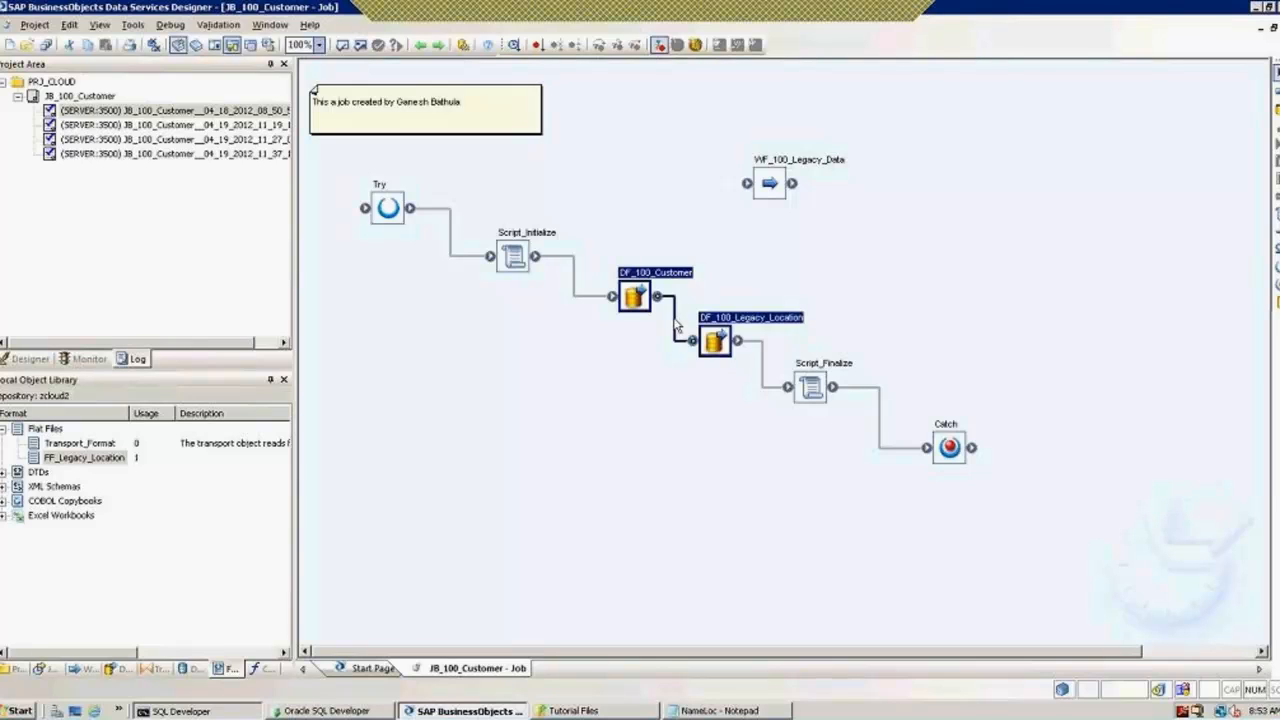
pyautogui.click(120, 668)
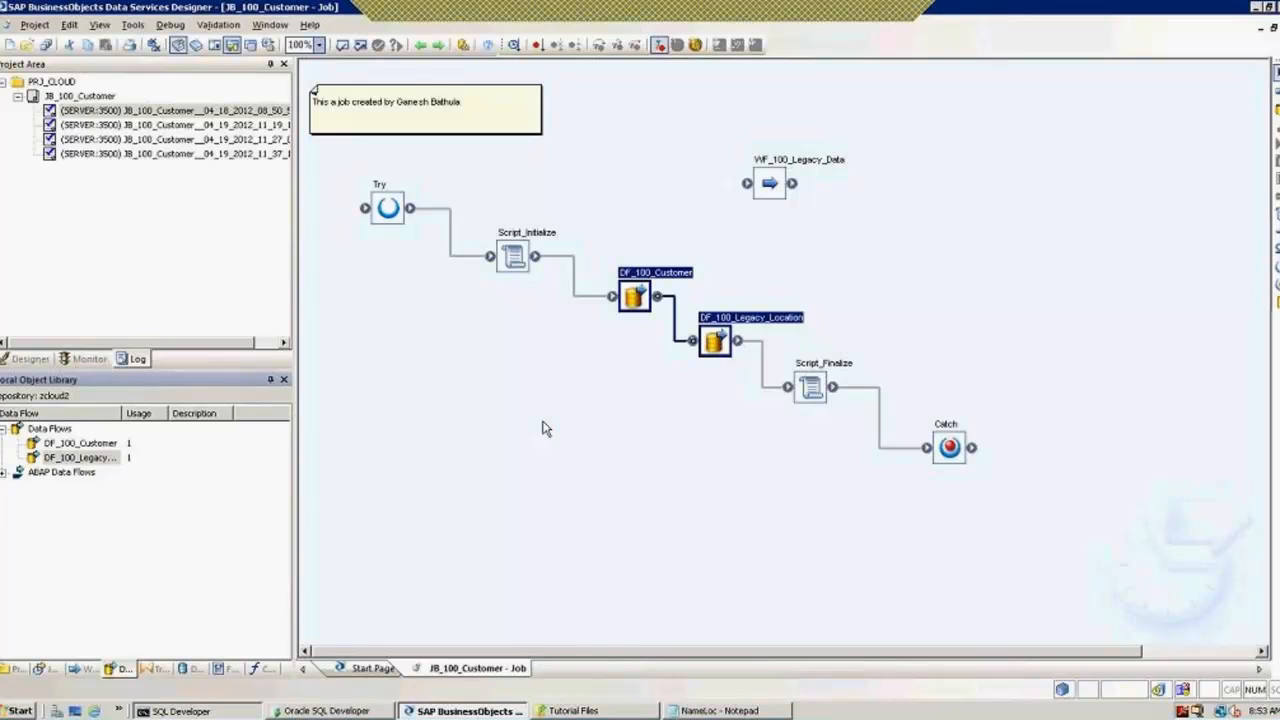
# Step: Delete both data flows, put WF_100_Legacy_Data in the gap, and connect Script_Initialize to it
pyautogui.press('Delete')
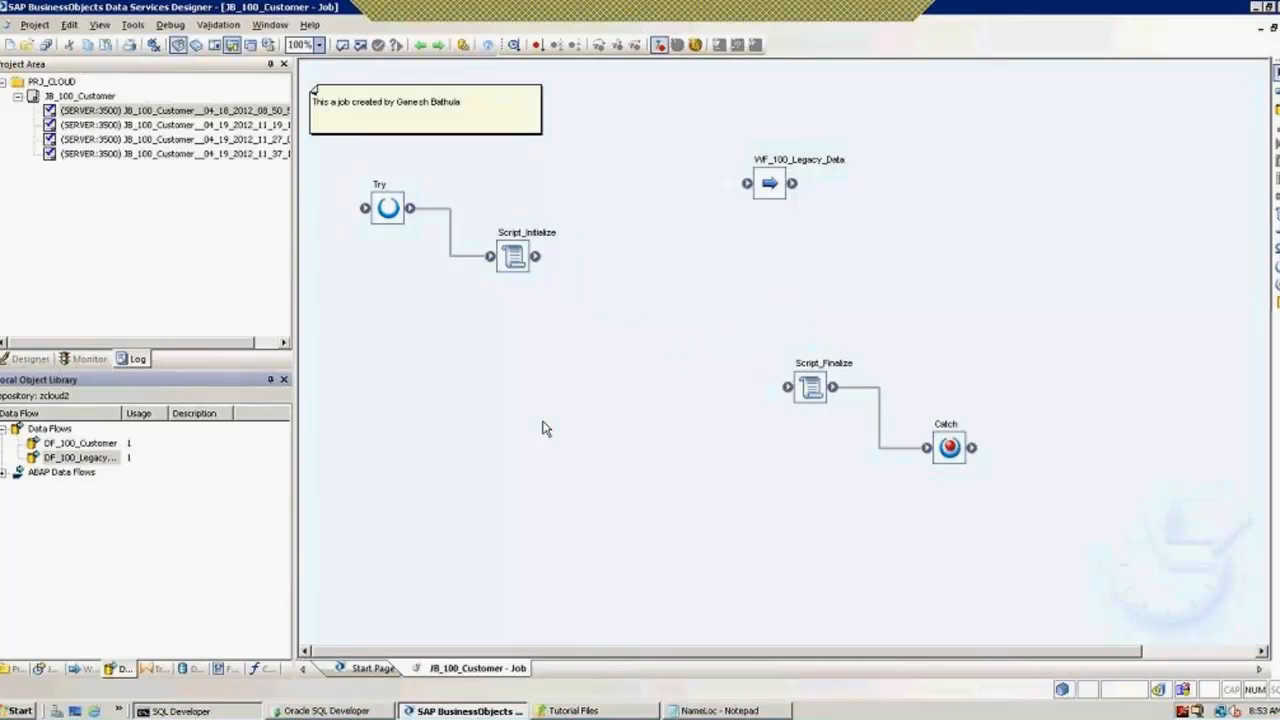
pyautogui.moveTo(778, 197); pyautogui.dragTo(675, 302)
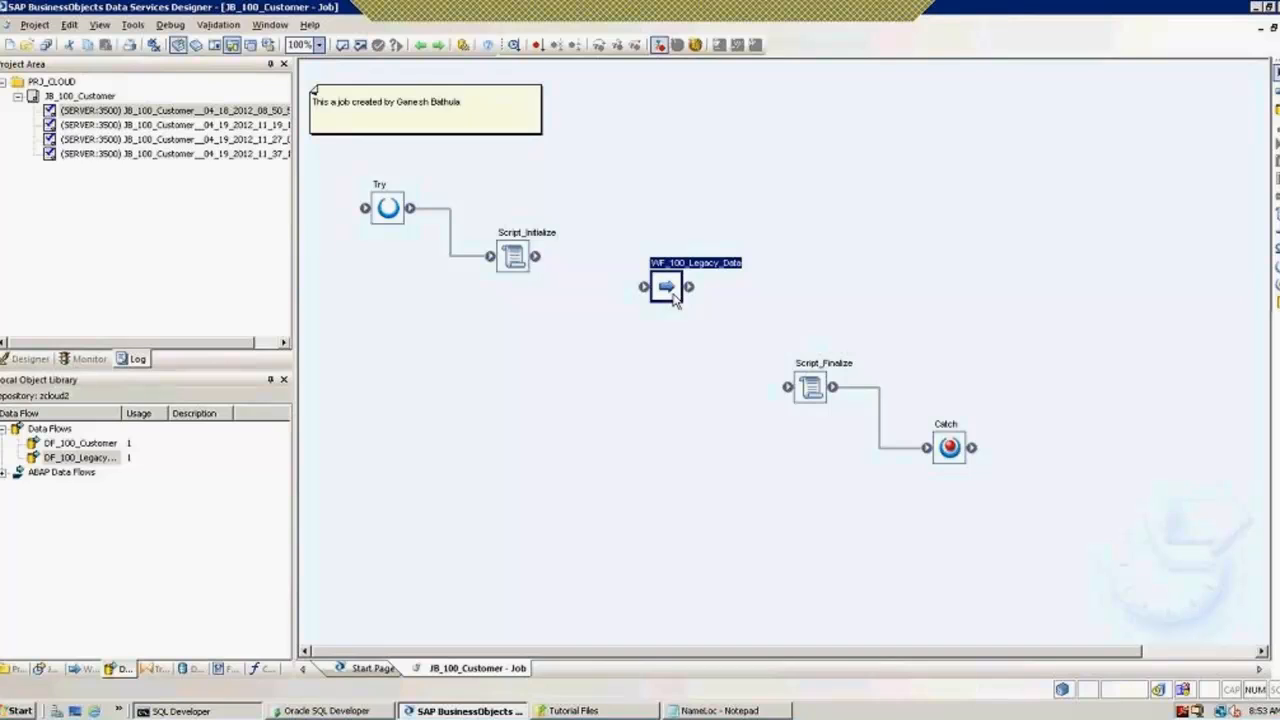
pyautogui.doubleClick(672, 295)
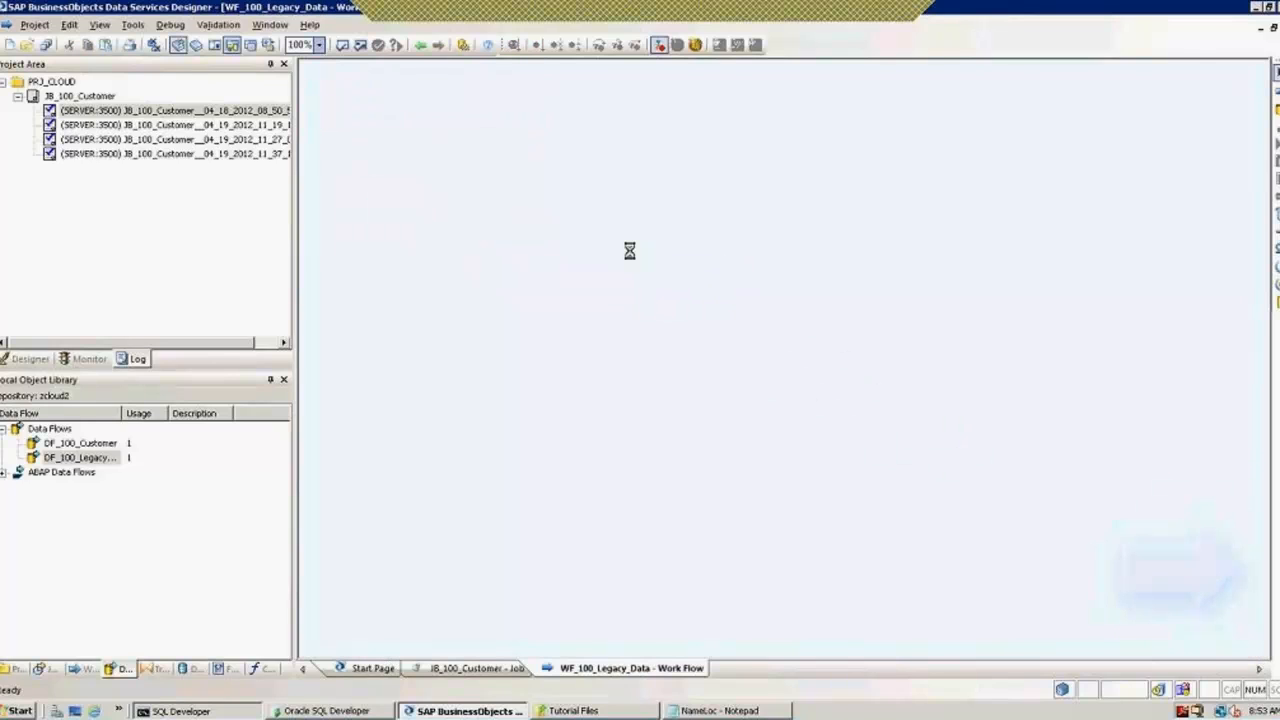
pyautogui.click(420, 45)
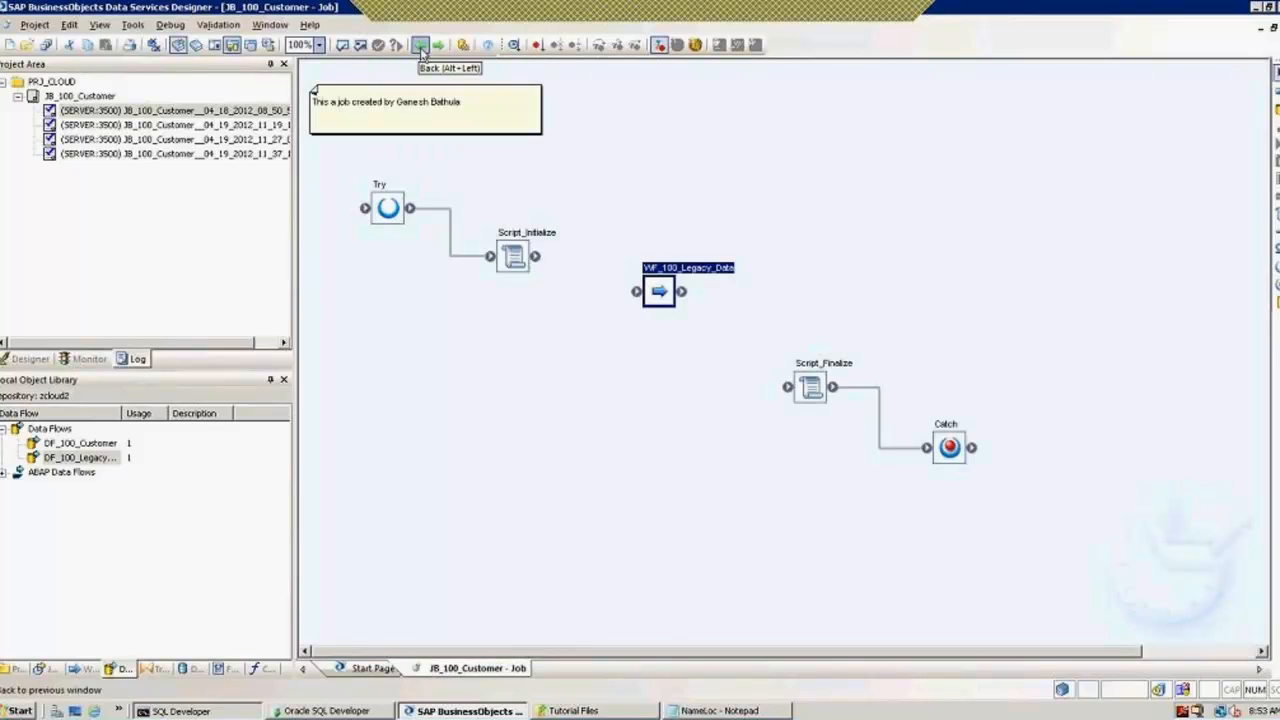
pyautogui.moveTo(537, 257); pyautogui.dragTo(788, 388)
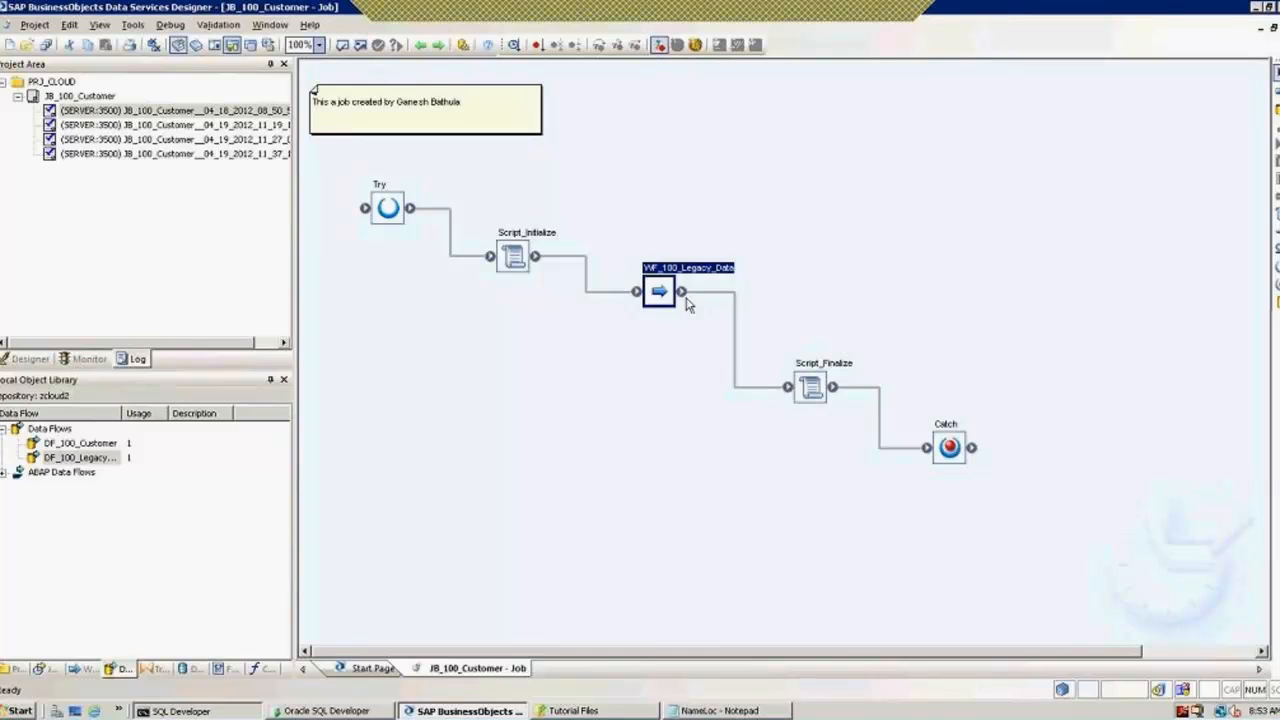
pyautogui.moveTo(657, 293); pyautogui.dragTo(631, 328)
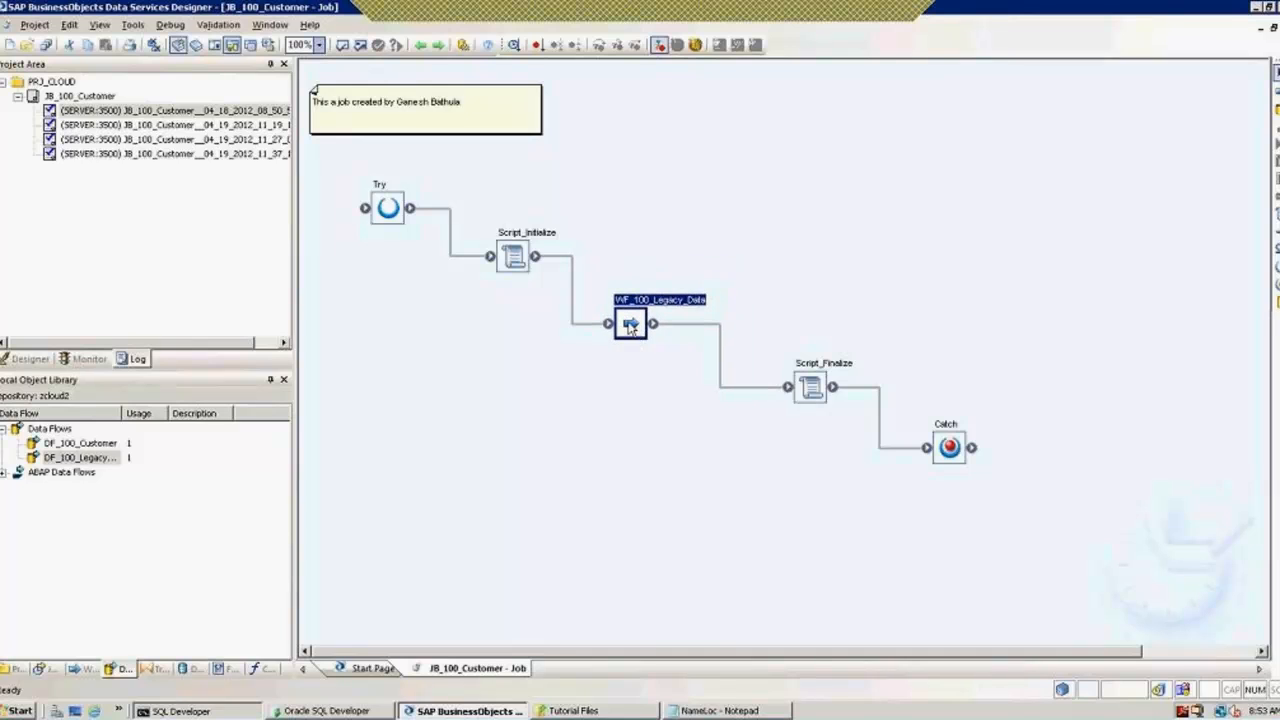
# Step: Inside WF_100_Legacy_Data, stack DF_100_Customer above DF_100_Legacy_Location with no link
pyautogui.doubleClick(630, 326)
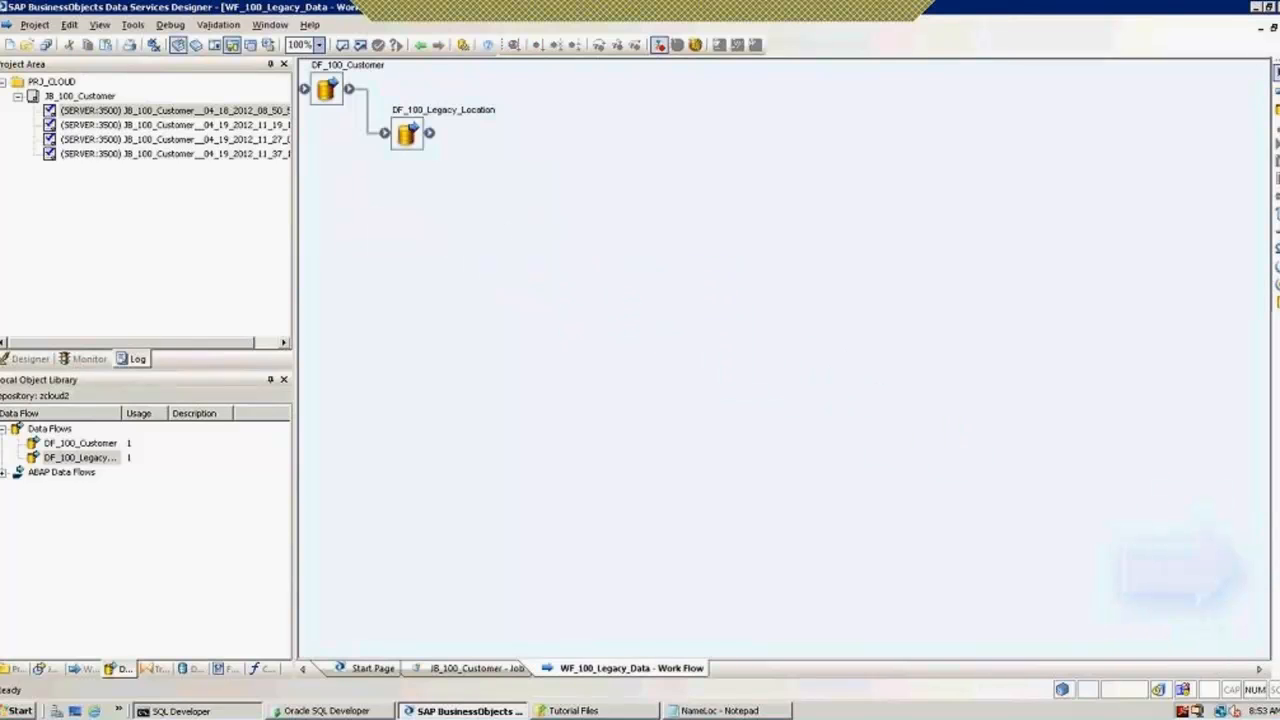
pyautogui.moveTo(370, 135); pyautogui.dragTo(412, 267)
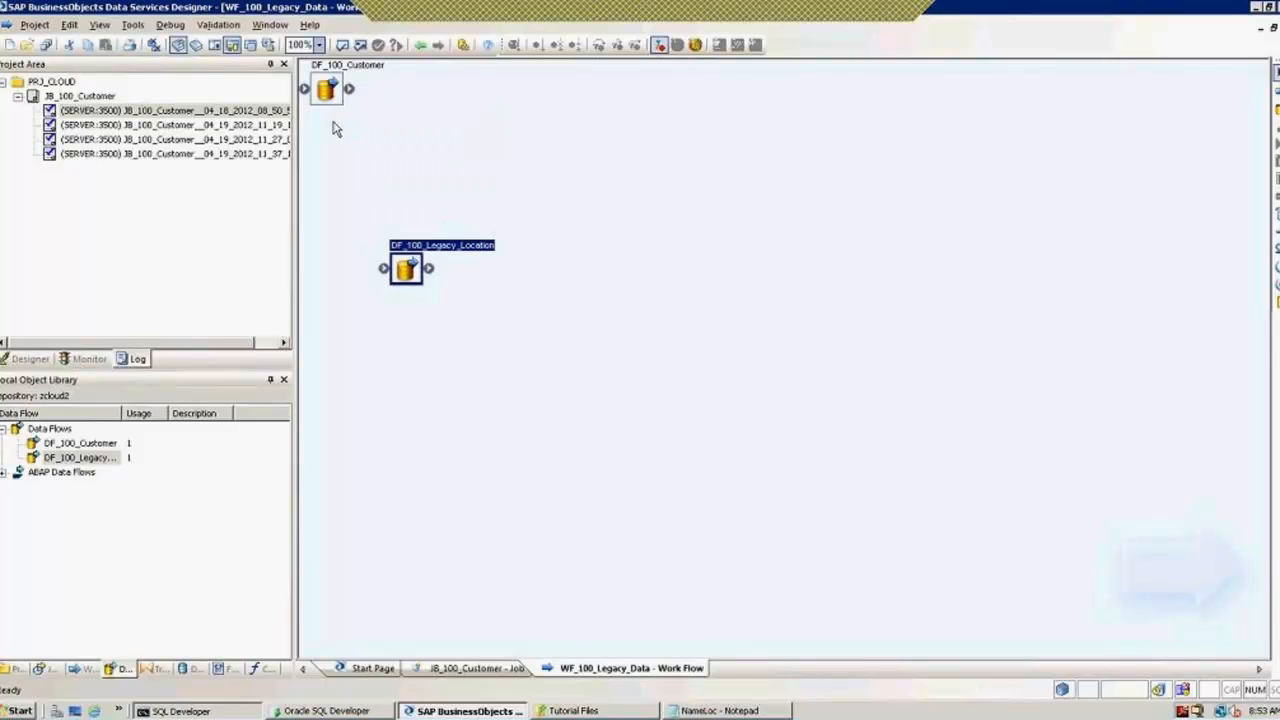
pyautogui.moveTo(326, 95); pyautogui.dragTo(403, 144)
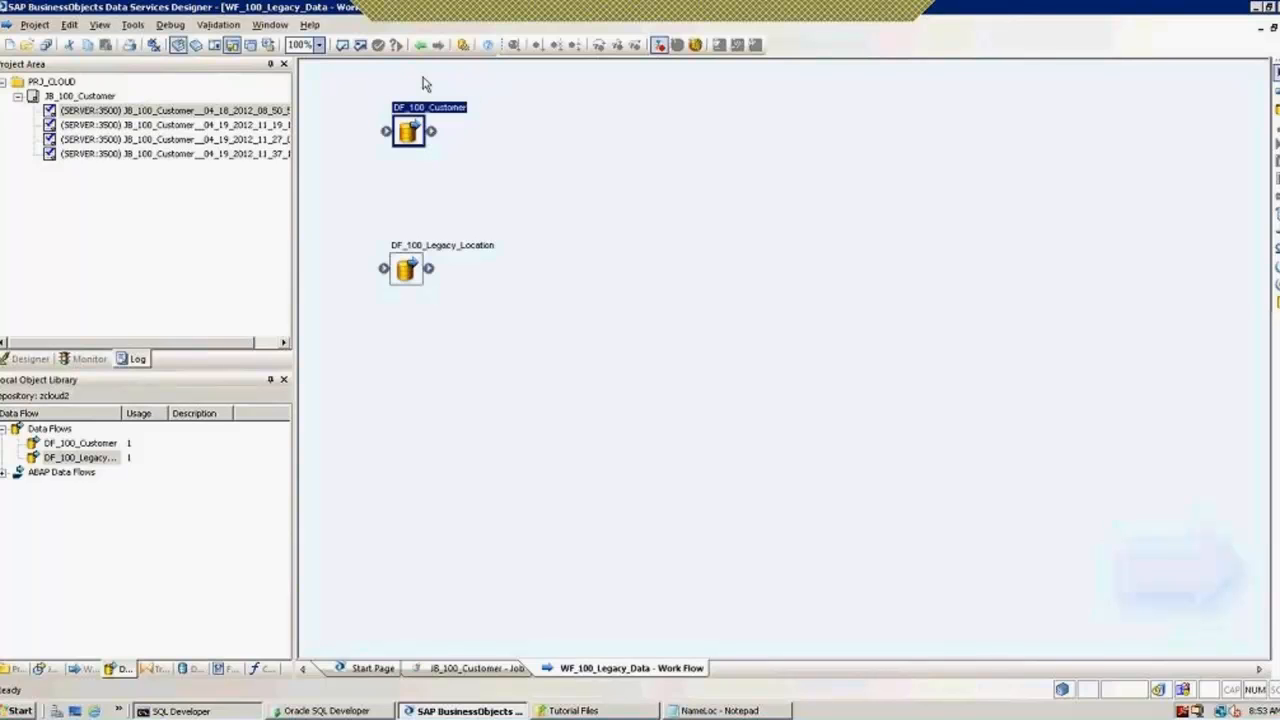
# Step: Return to JB_100_Customer and collapse the WF_100_Legacy_Data branch in the project tree
pyautogui.click(421, 47)
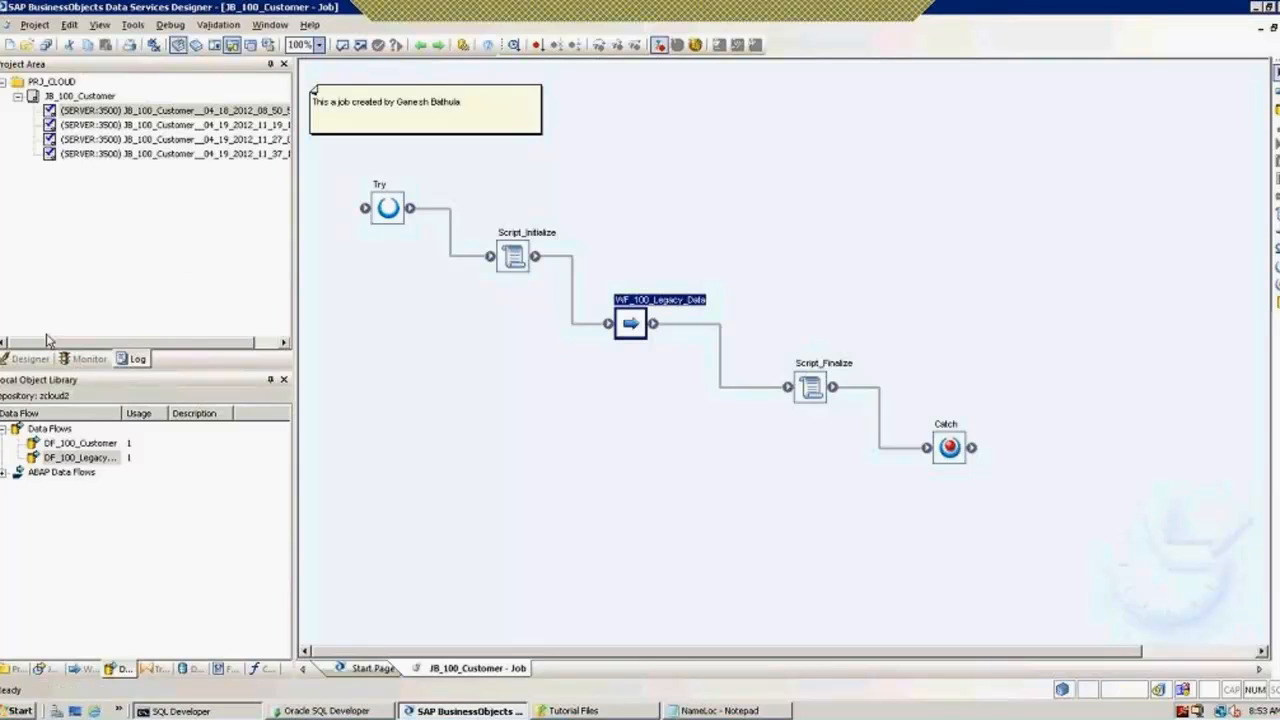
pyautogui.click(30, 359)
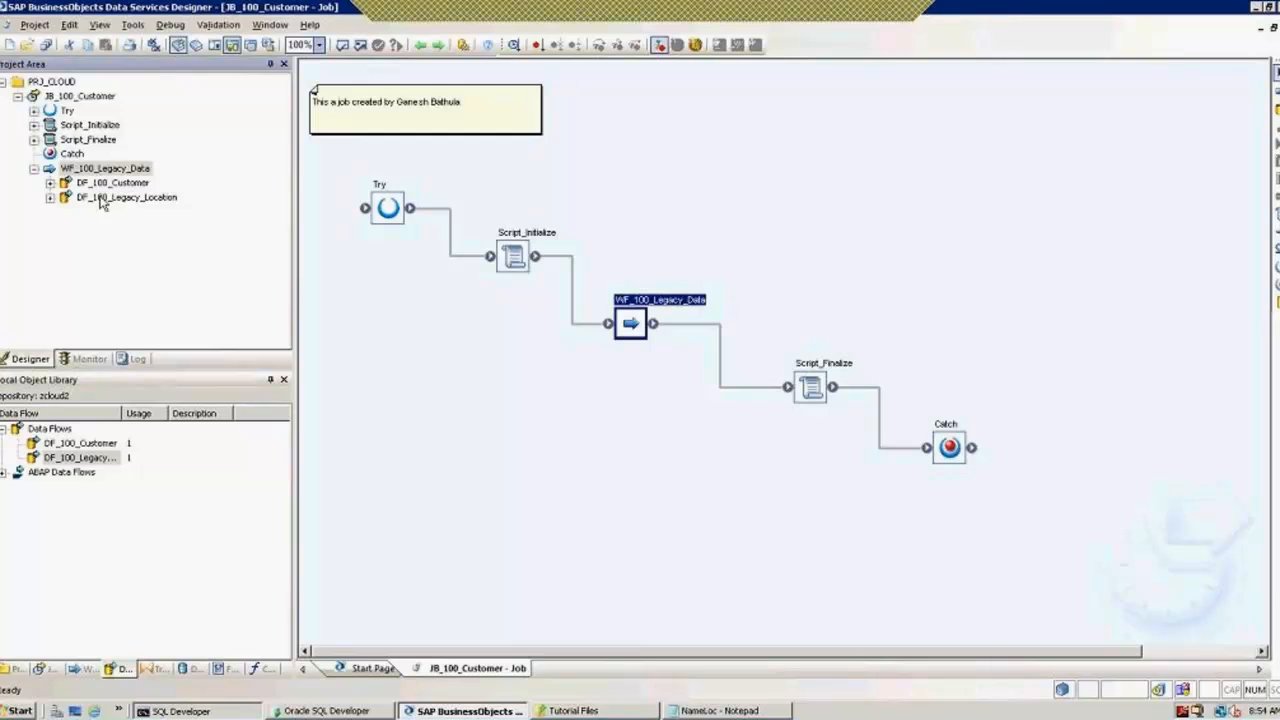
pyautogui.click(34, 169)
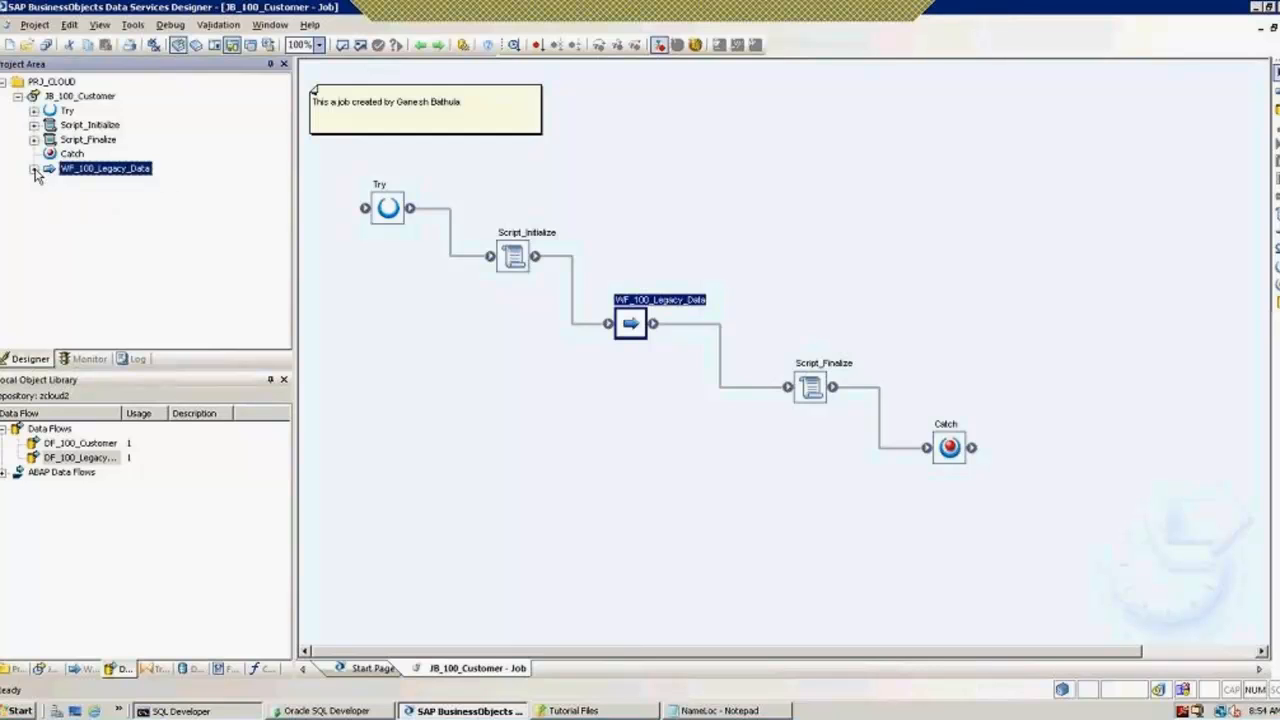
# Step: Save all changes and execute JB_100_Customer with the default execution properties
pyautogui.click(17, 97)
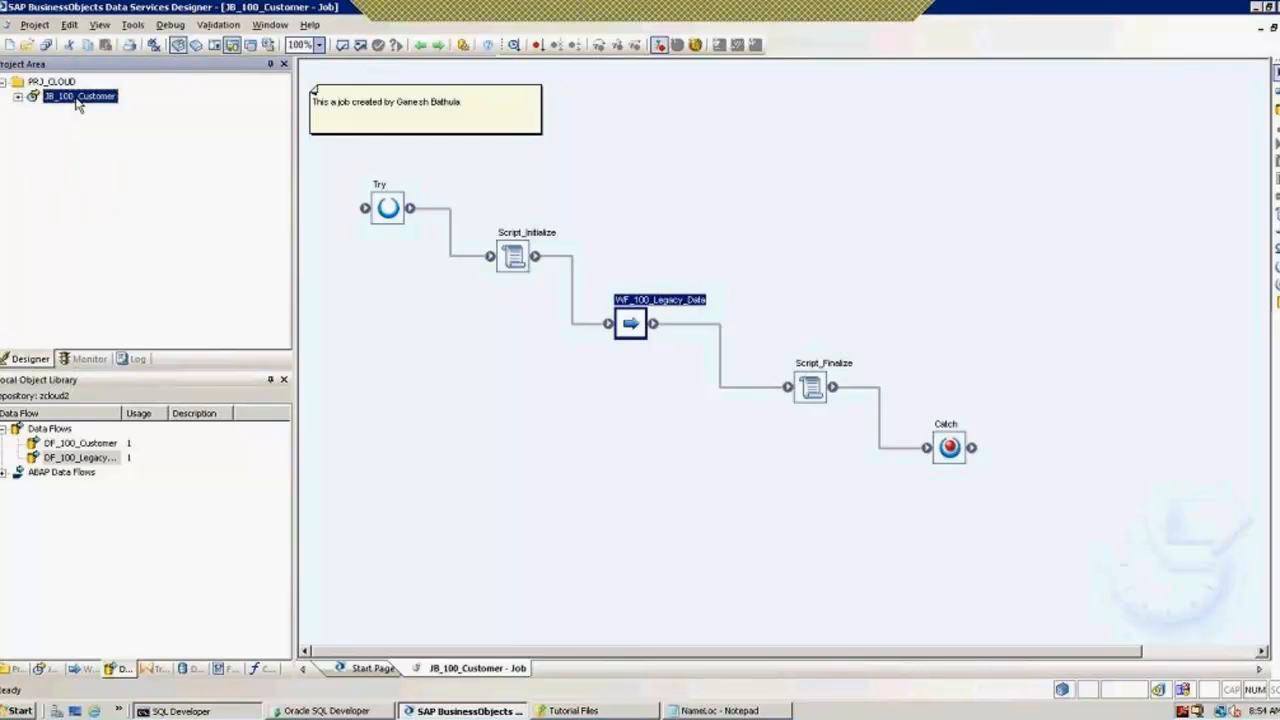
pyautogui.rightClick(79, 104)
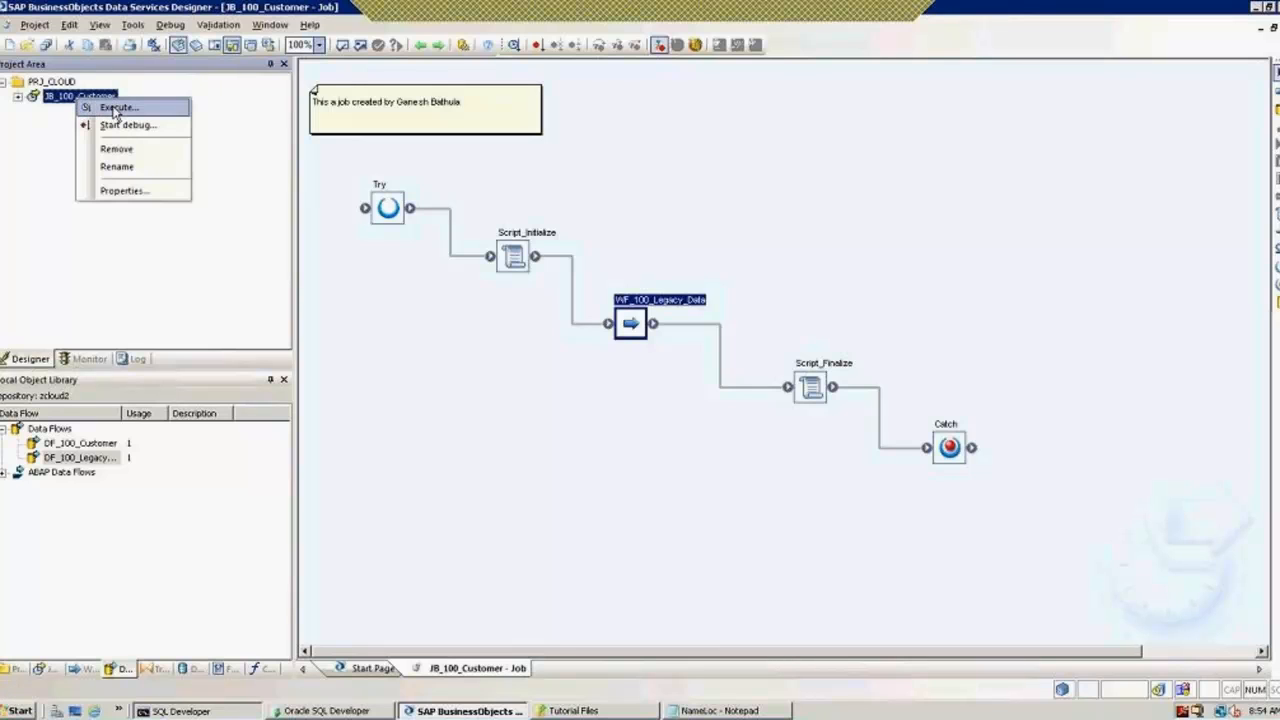
pyautogui.click(113, 108)
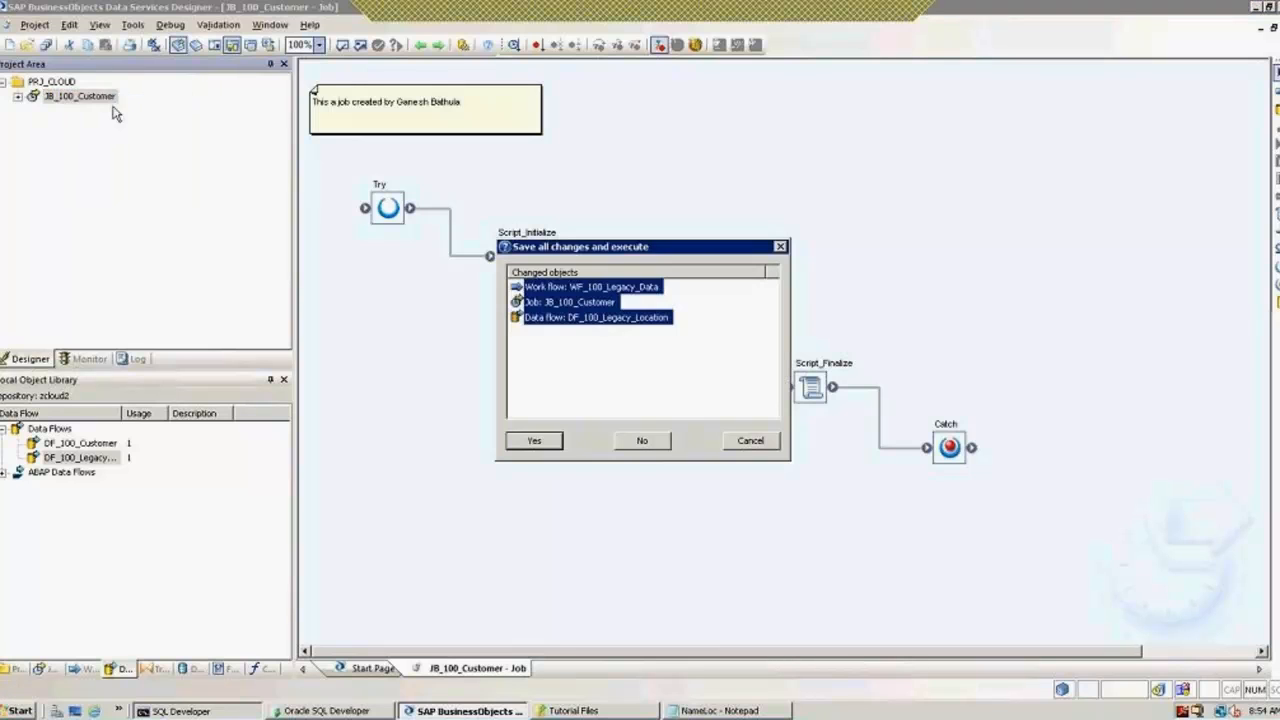
pyautogui.click(534, 439)
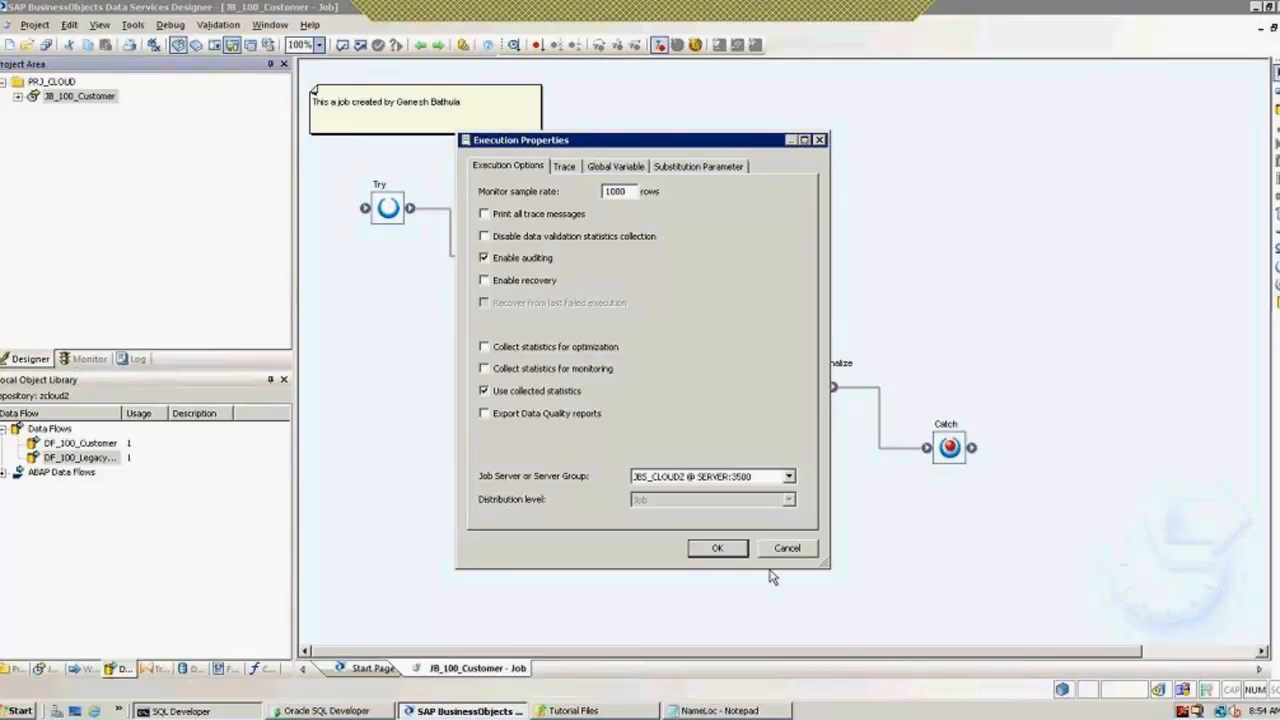
pyautogui.click(718, 549)
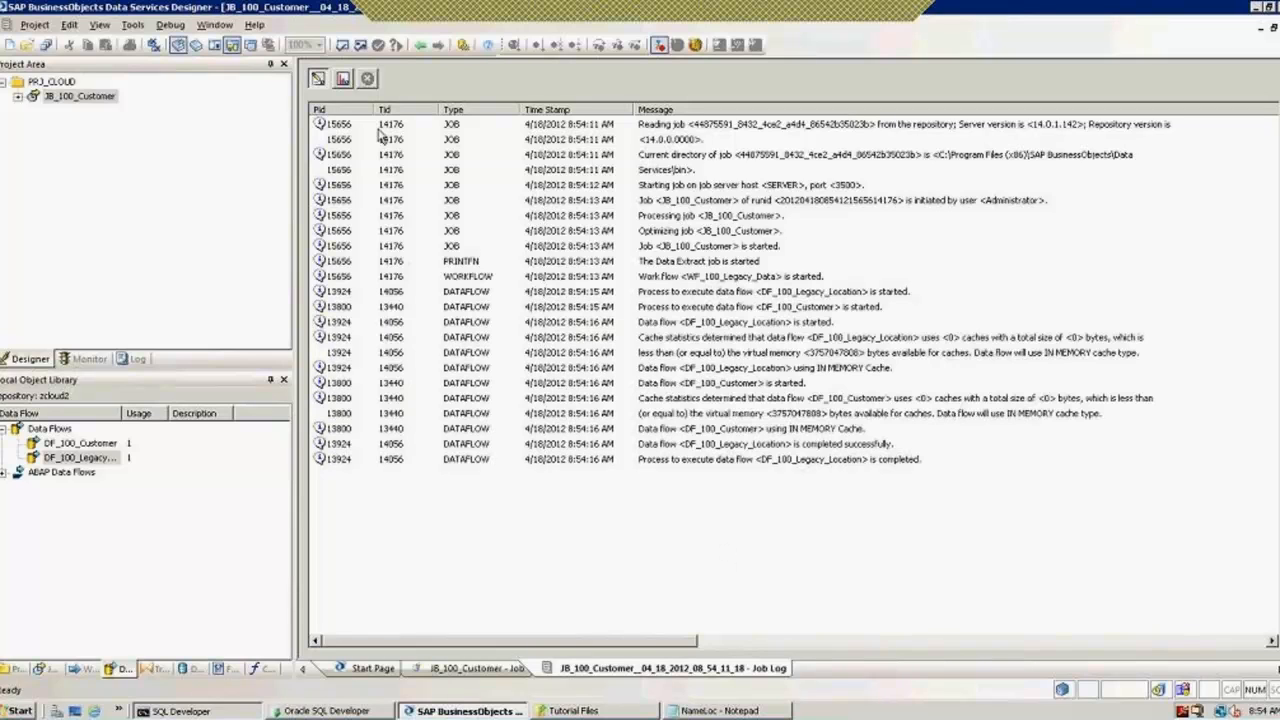
# Step: Check the monitor shows 9 rows loaded into STG_NAMELOC, then close the job log
pyautogui.click(344, 79)
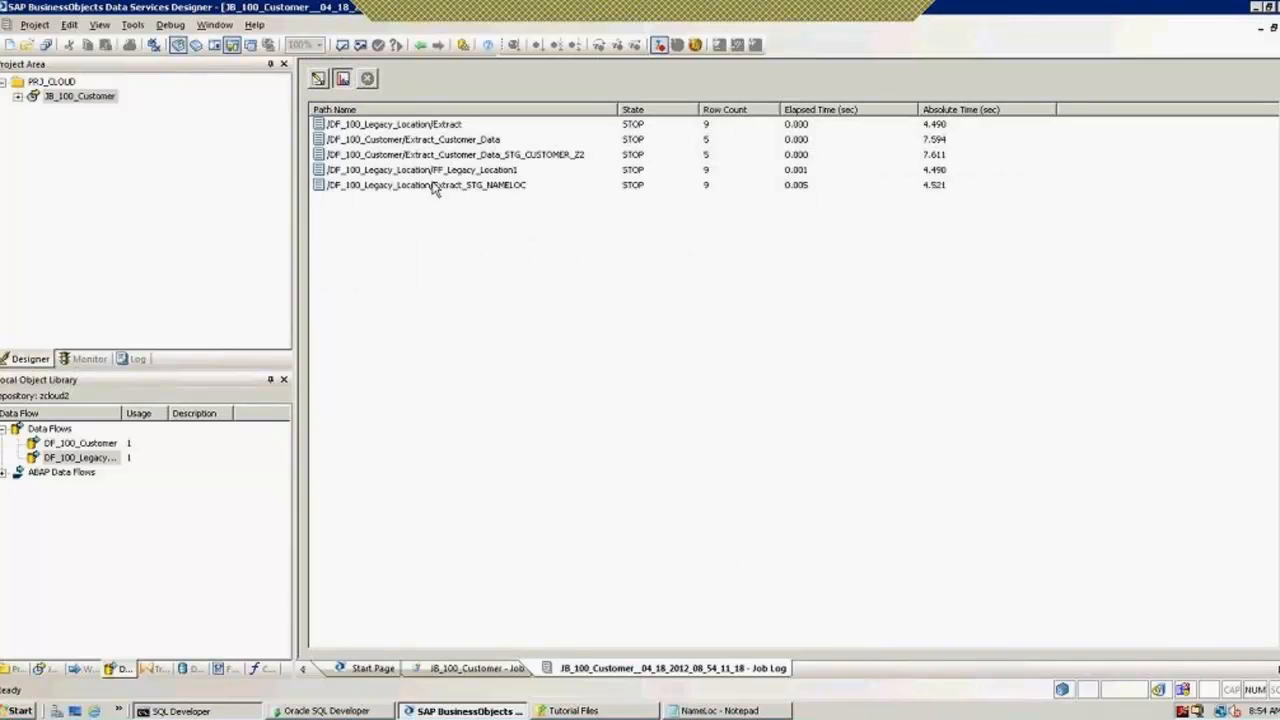
pyautogui.click(508, 192)
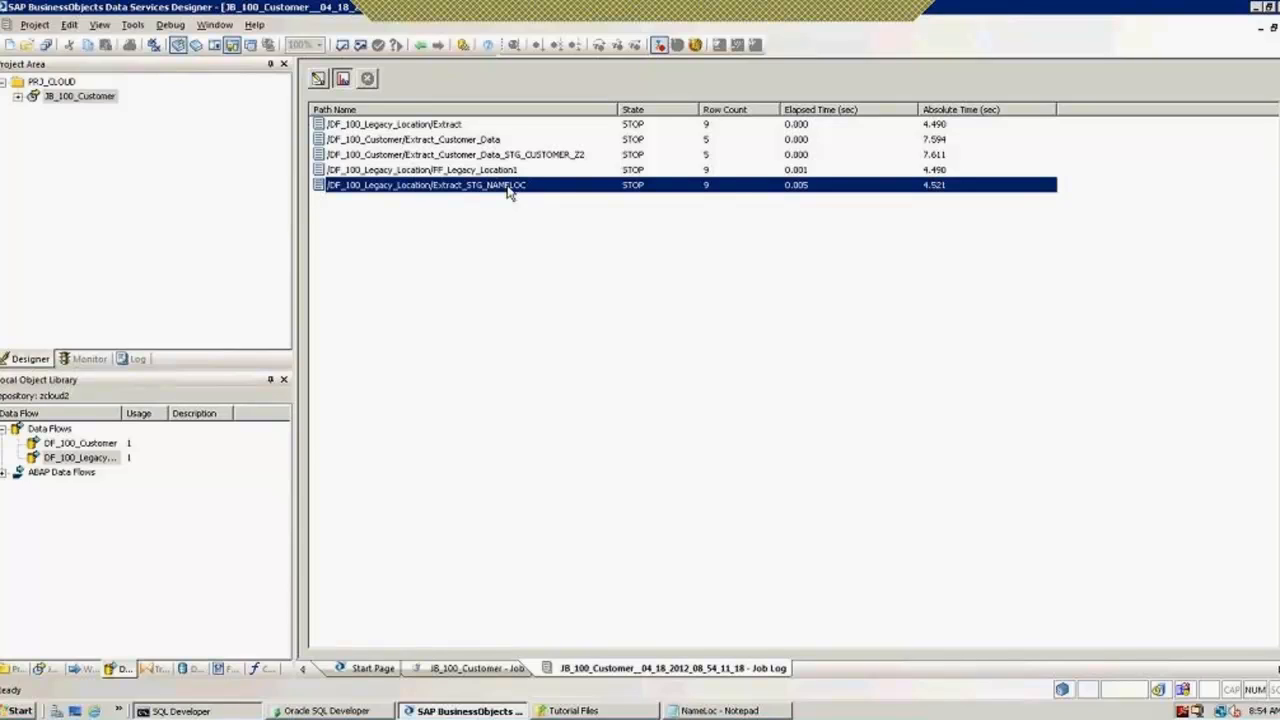
pyautogui.click(420, 45)
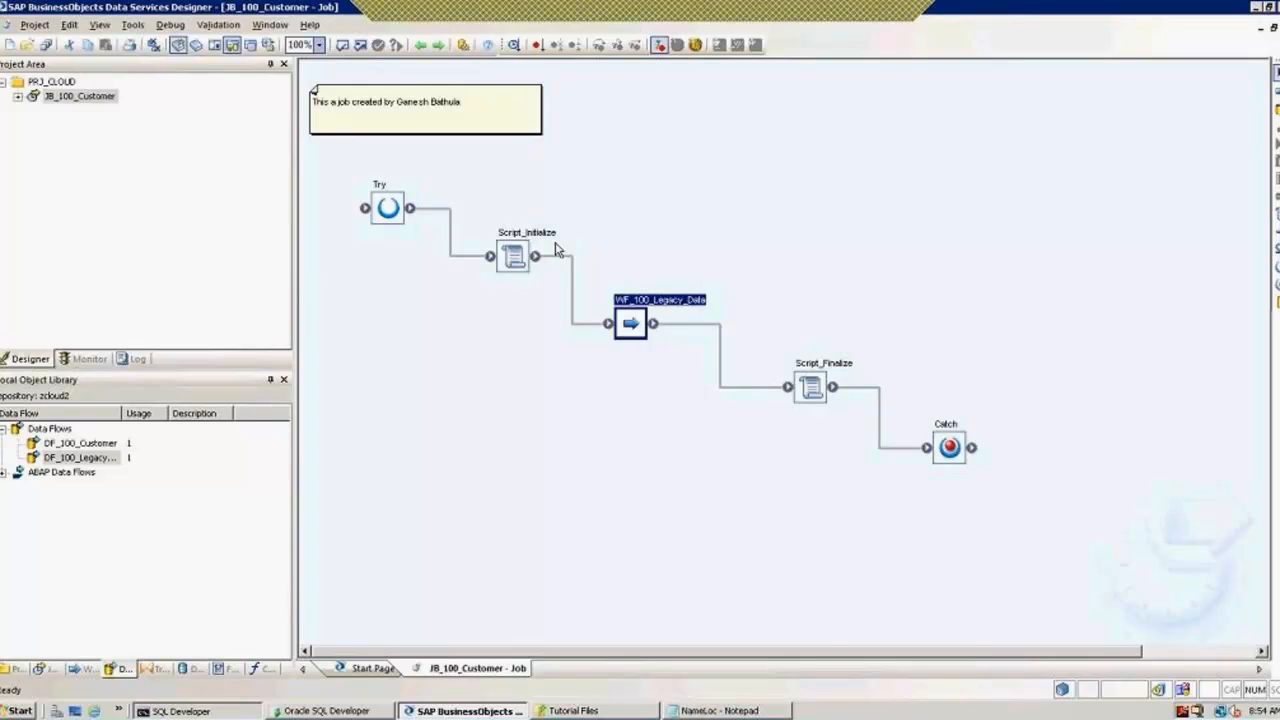
# Step: Open WF_100_Legacy_Data, add a test work flow New_WorkFlow1, then delete it
pyautogui.doubleClick(631, 323)
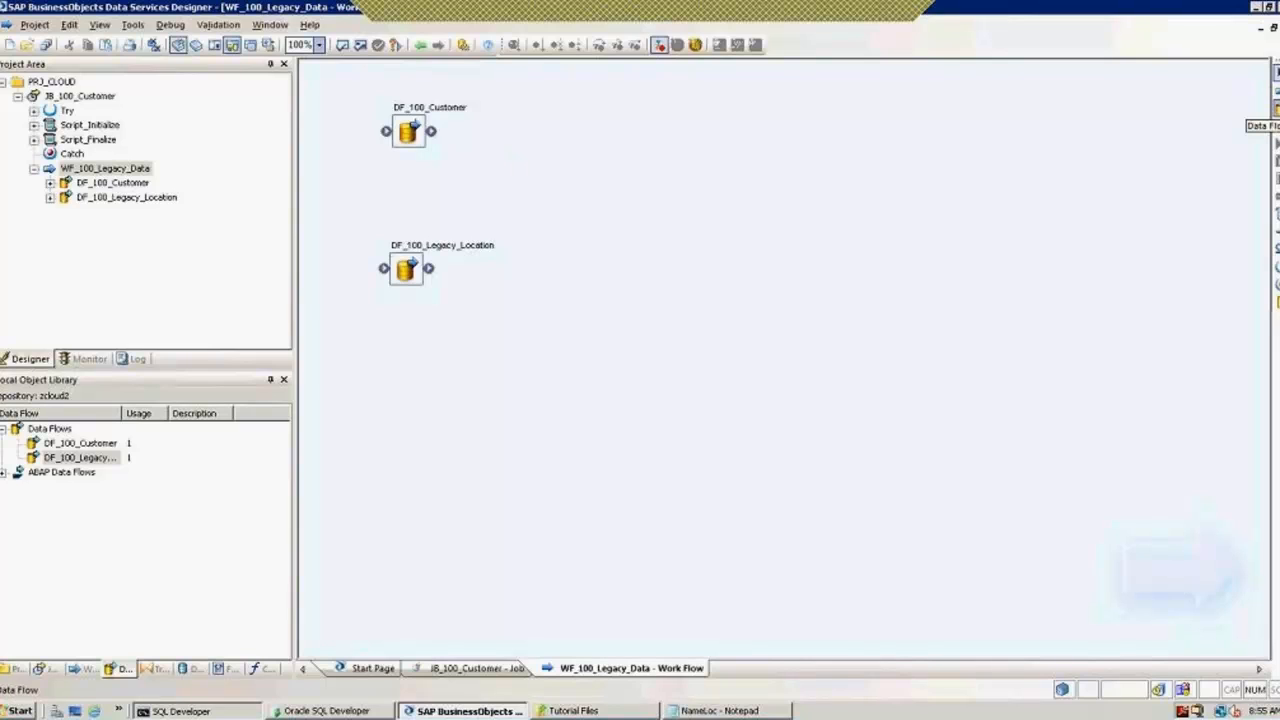
pyautogui.click(1277, 91)
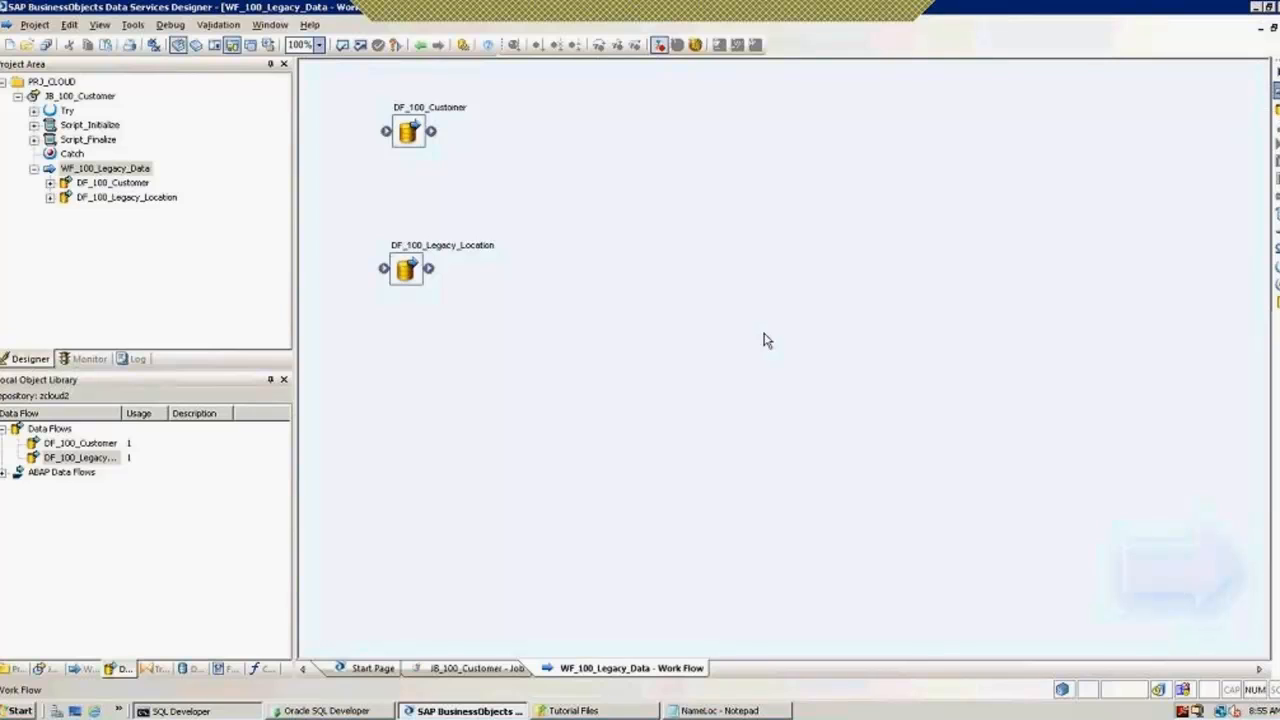
pyautogui.click(415, 380)
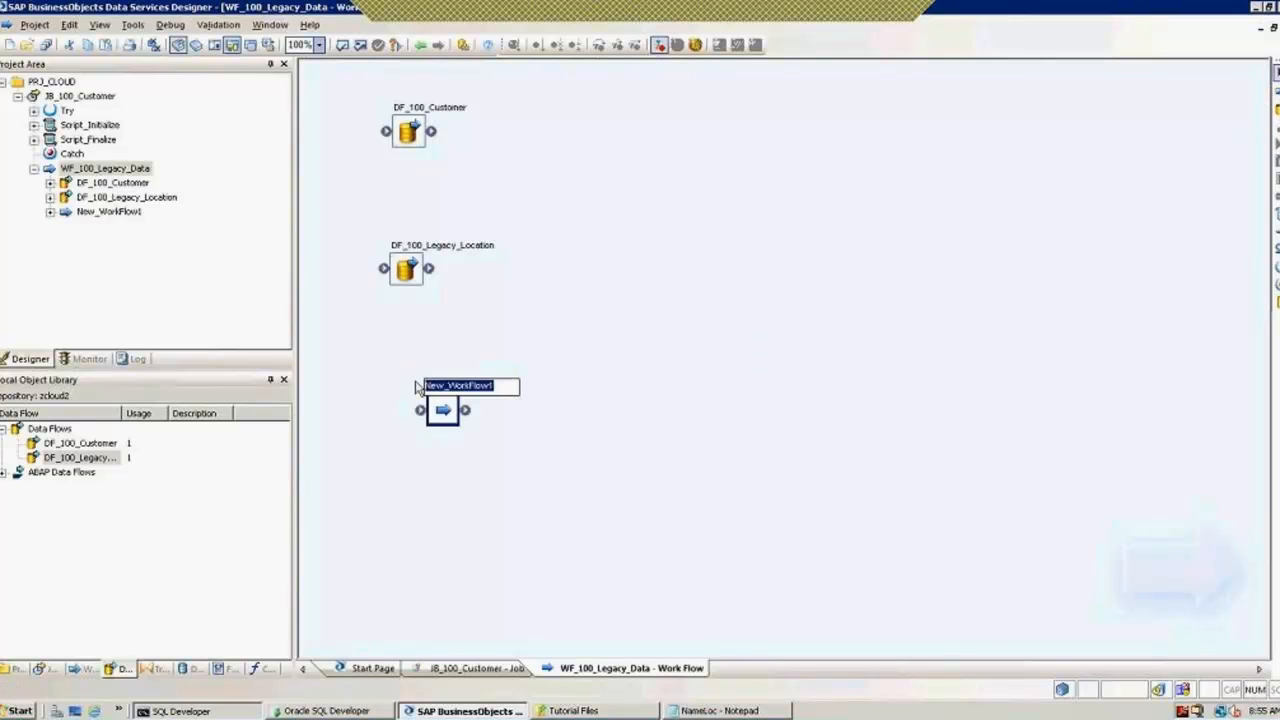
pyautogui.click(444, 410)
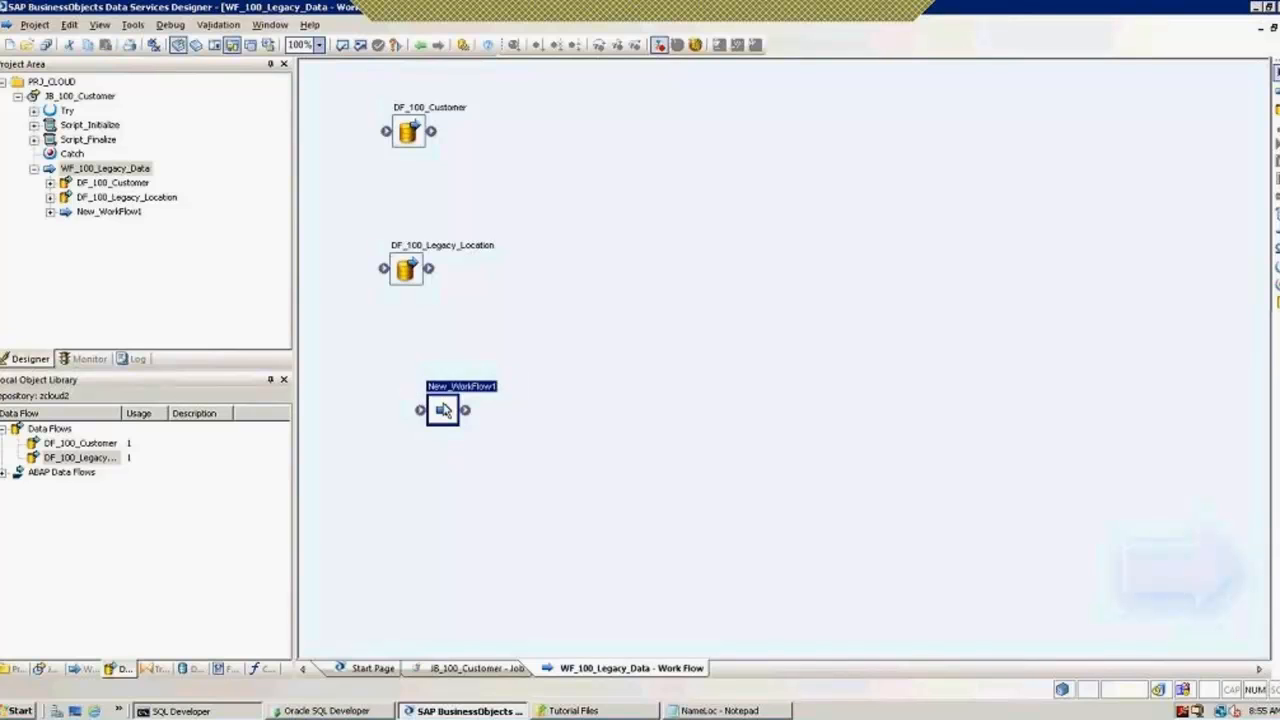
pyautogui.press('Delete')
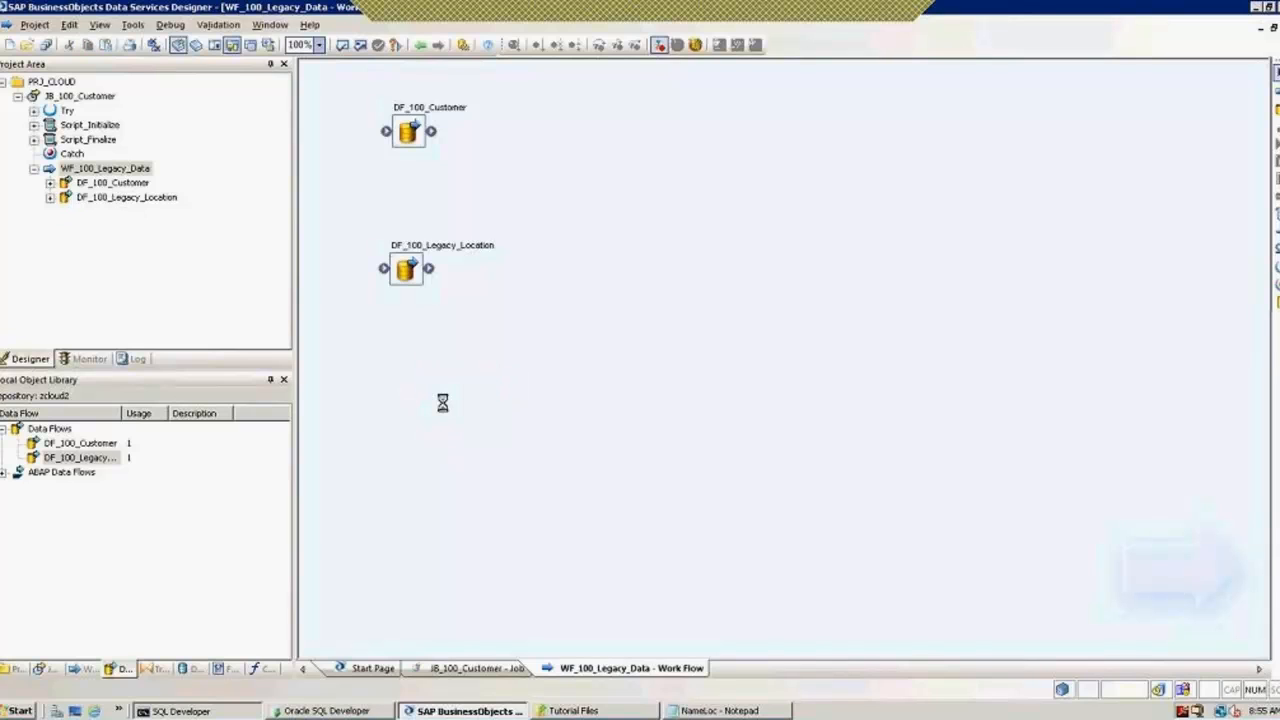
# Step: Return to the JB_100_Customer job diagram and reopen the WF_100_Legacy_Data work flow
pyautogui.click(420, 48)
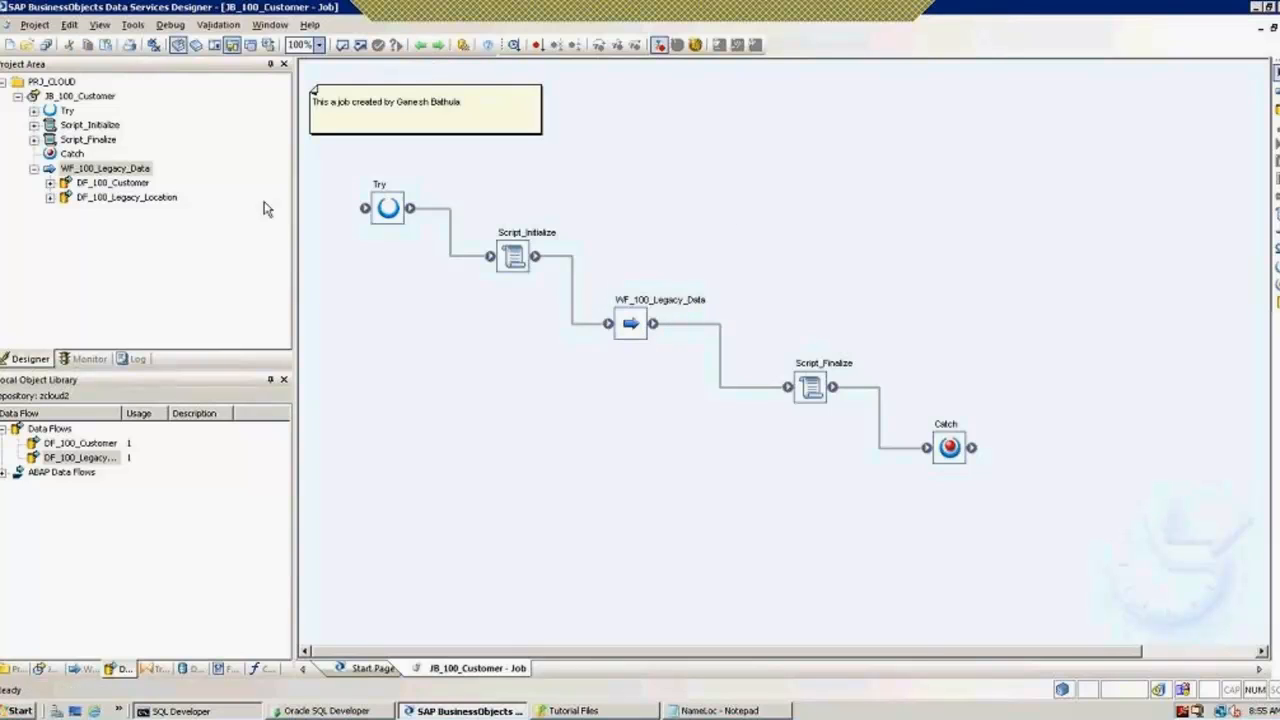
pyautogui.click(17, 97)
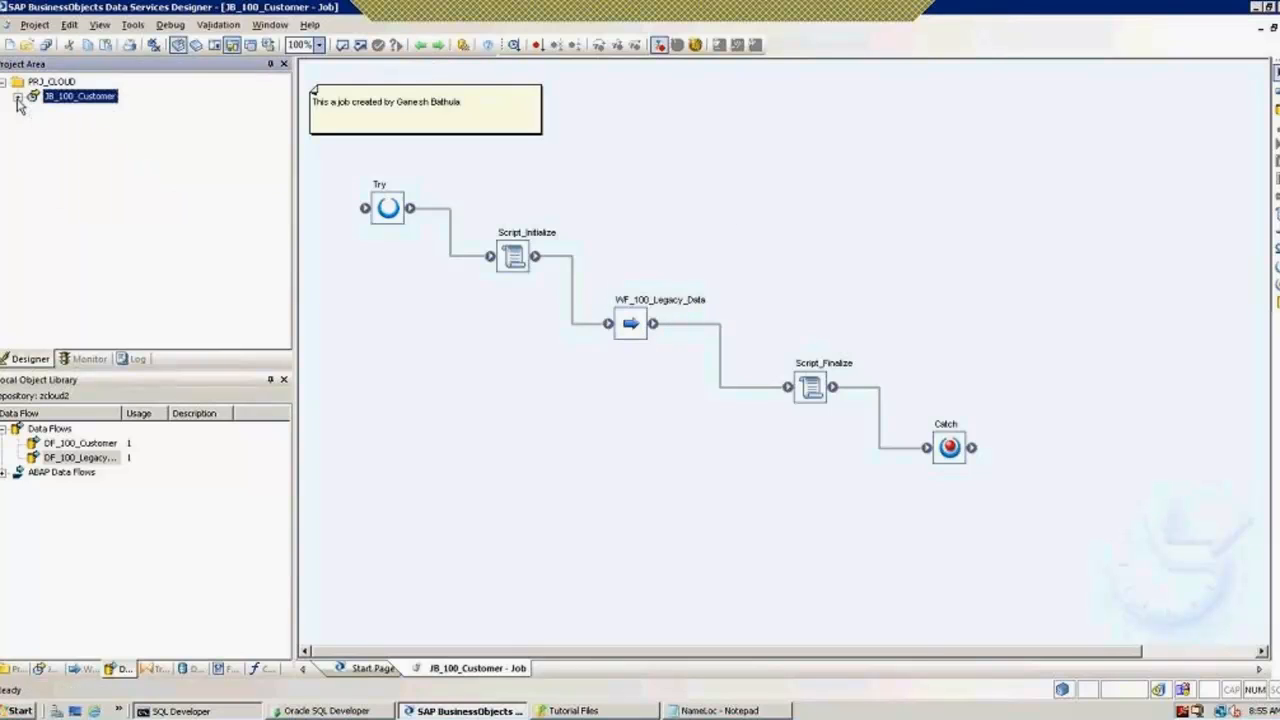
pyautogui.rightClick(78, 106)
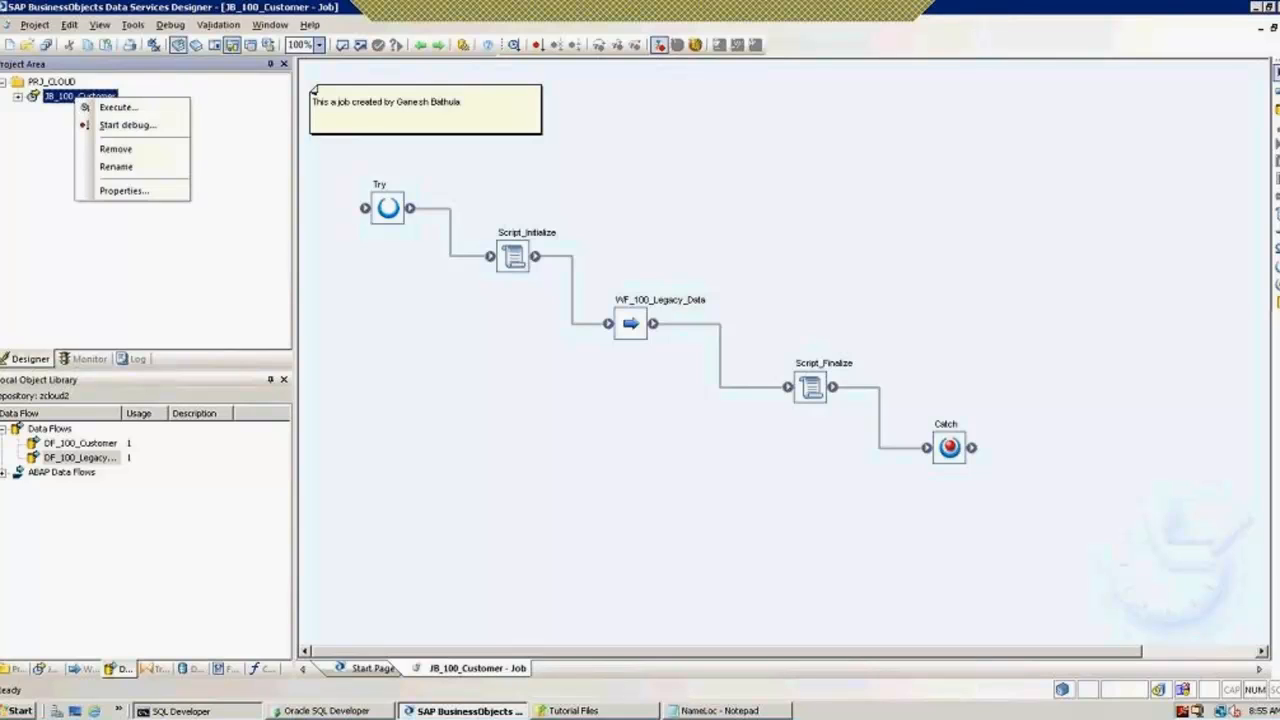
pyautogui.click(631, 326)
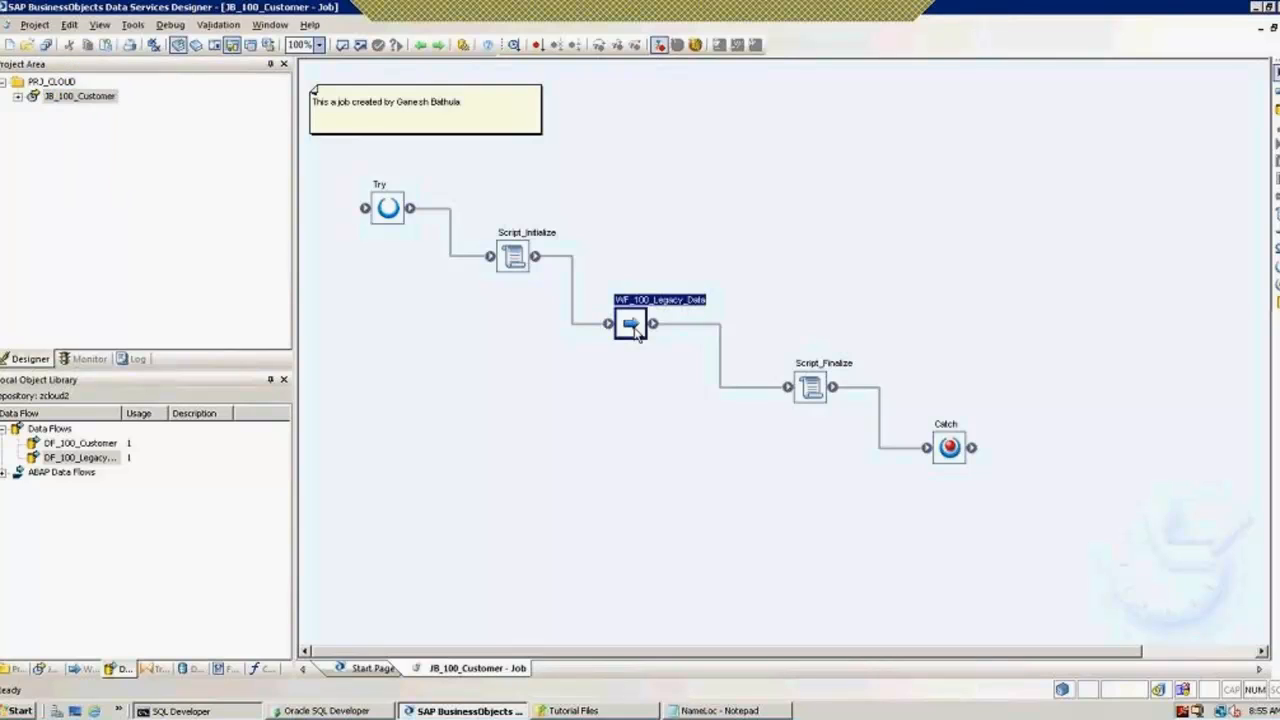
pyautogui.doubleClick(631, 326)
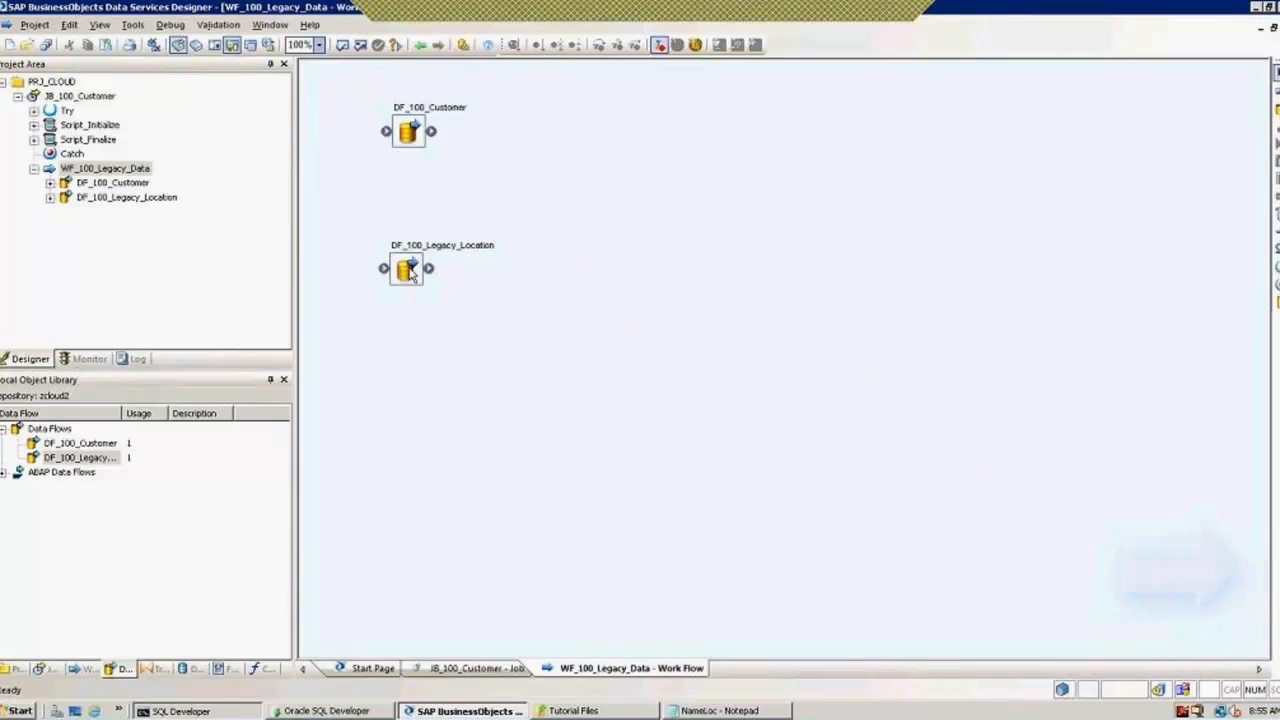
# Step: Preview the 9 rows in STG_NAMELOC from DF_100_Legacy_Location, then go back to JB_100_Customer
pyautogui.doubleClick(408, 270)
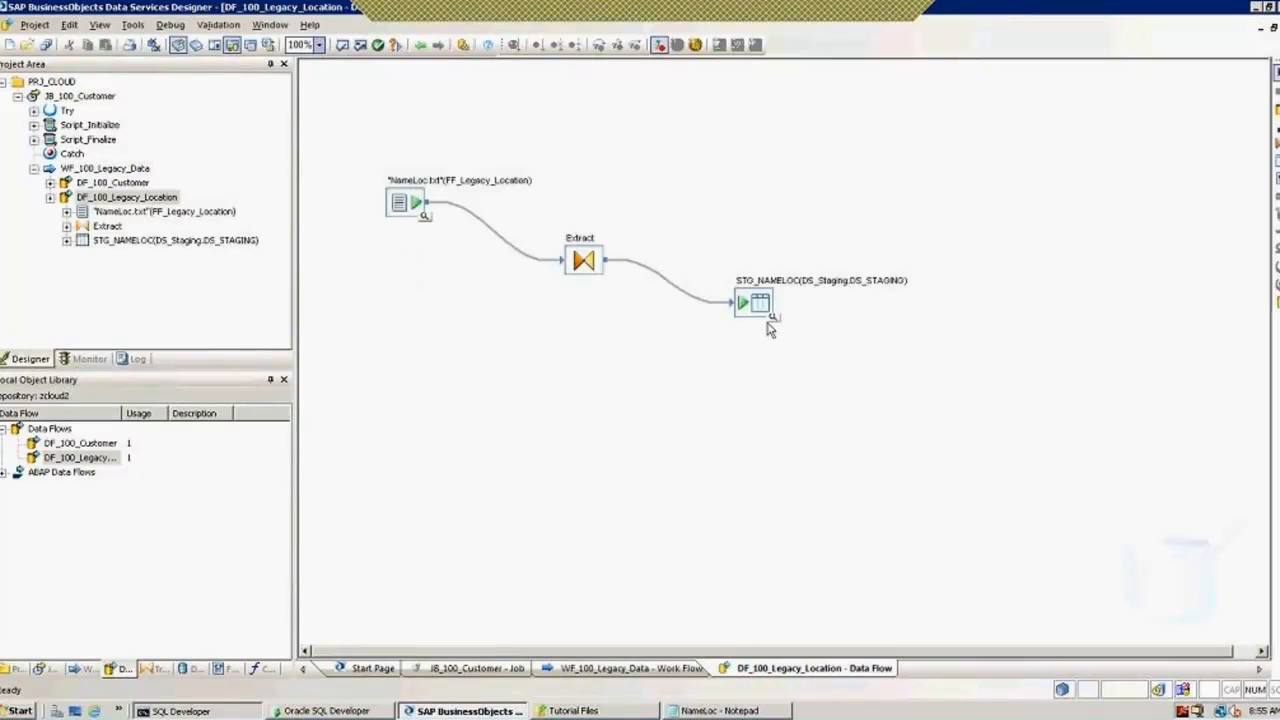
pyautogui.click(774, 319)
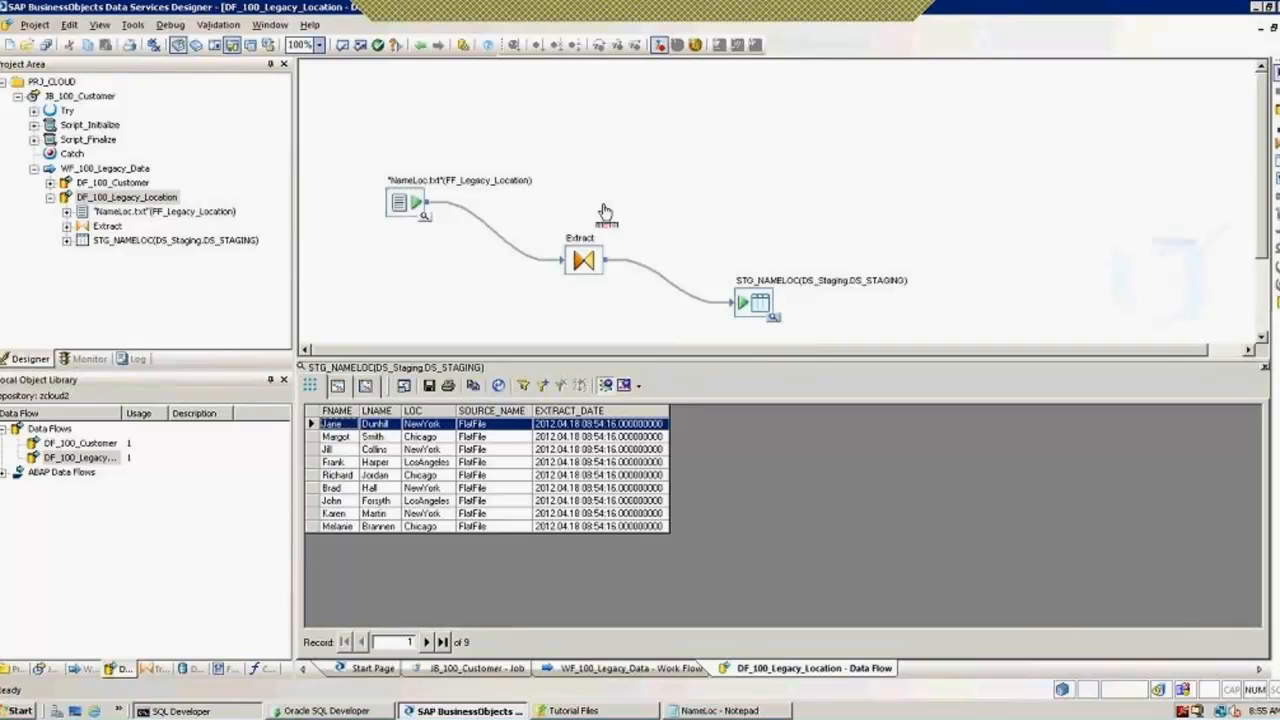
pyautogui.click(422, 48)
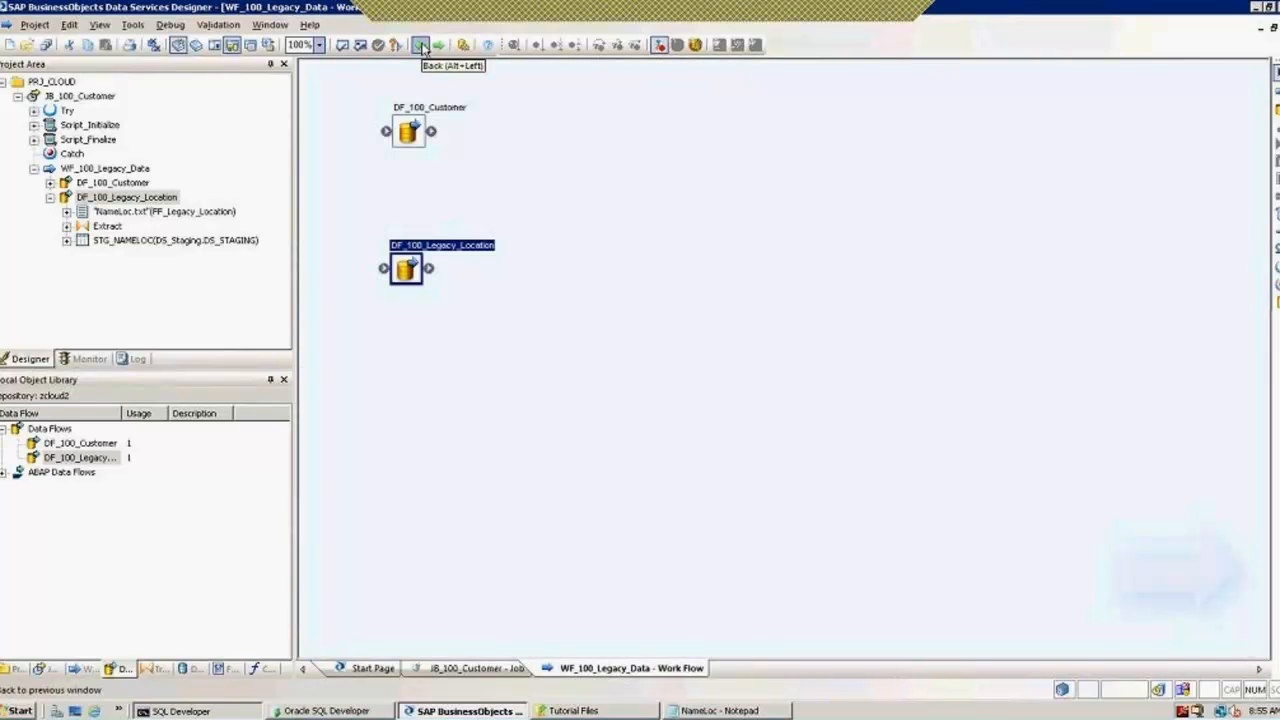
pyautogui.click(422, 48)
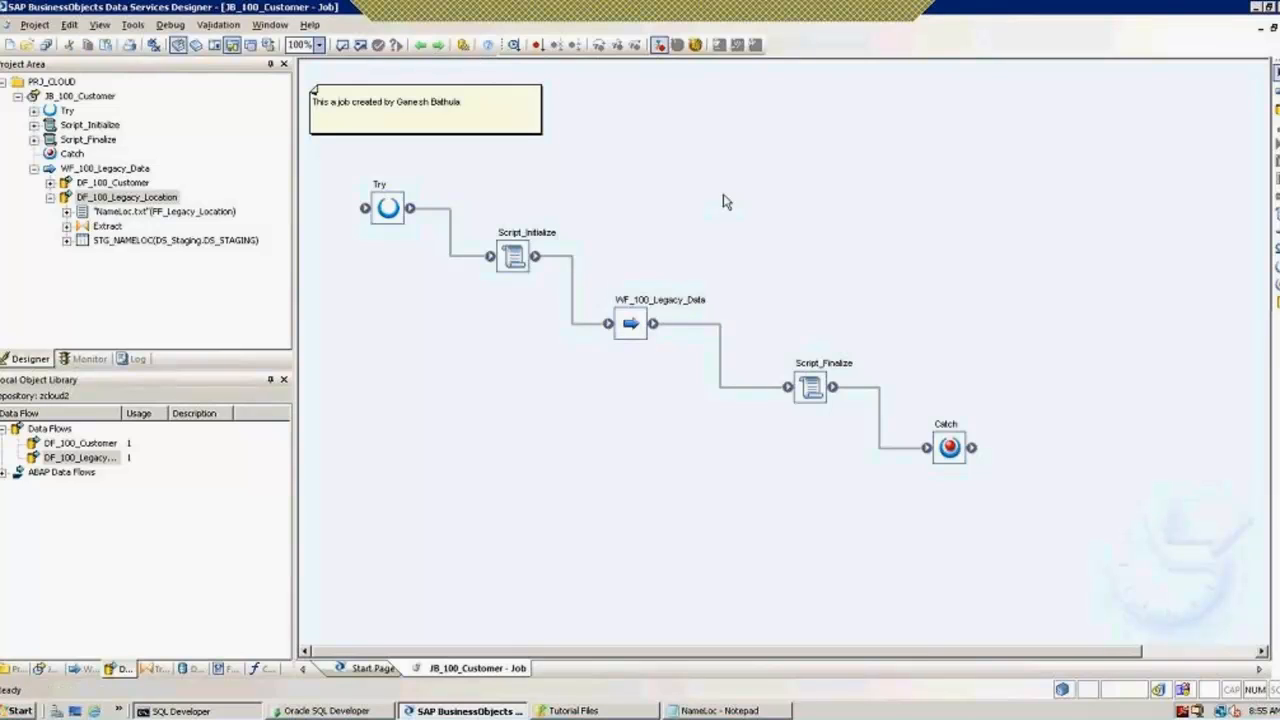
# Step: Open the NameLoc.txt source settings inside DF_100_Legacy_Location
pyautogui.doubleClick(635, 333)
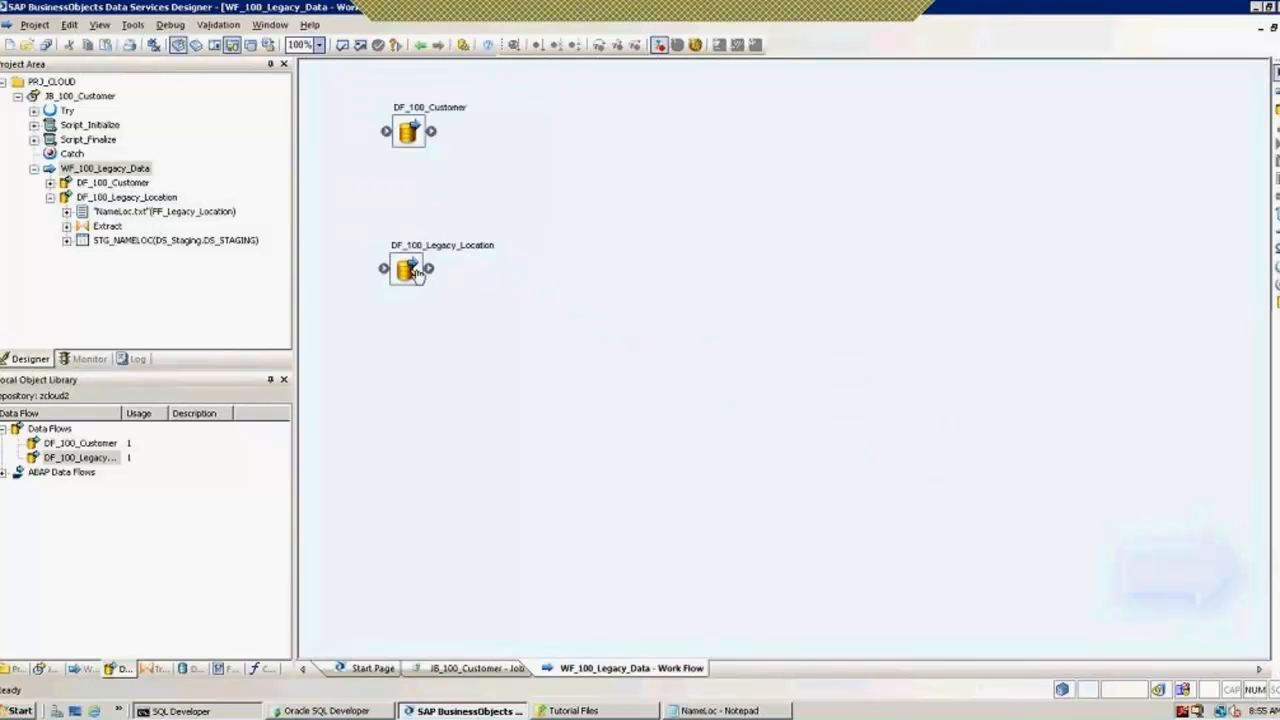
pyautogui.doubleClick(410, 272)
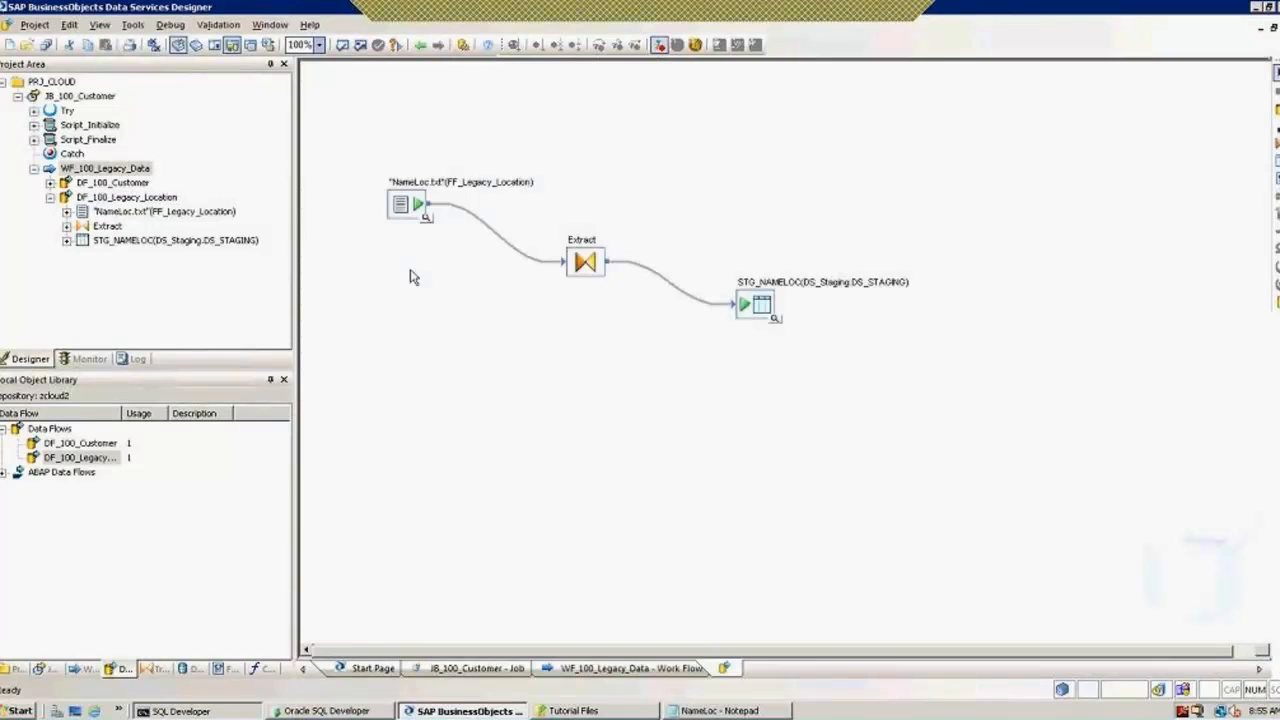
pyautogui.click(410, 207)
pyautogui.doubleClick(413, 207)
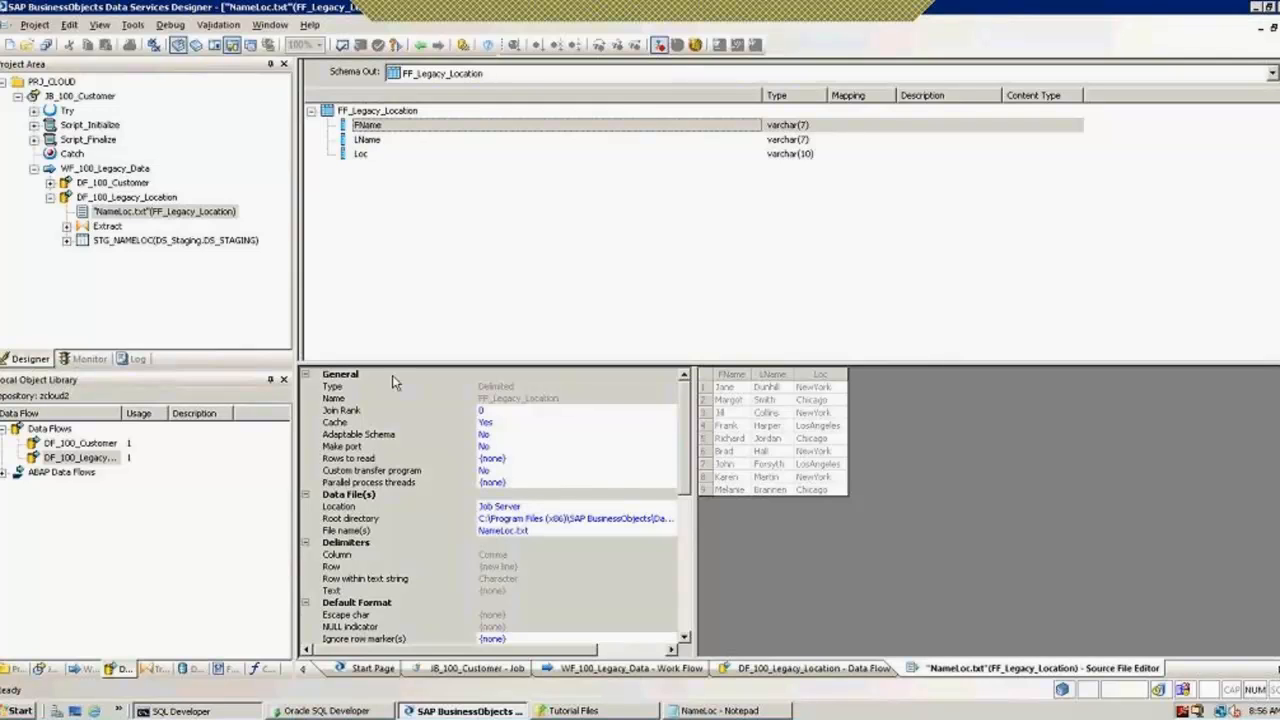
# Step: Check FF_Legacy_Location's root directory path and bring up the Tutorial Files folder
pyautogui.click(222, 669)
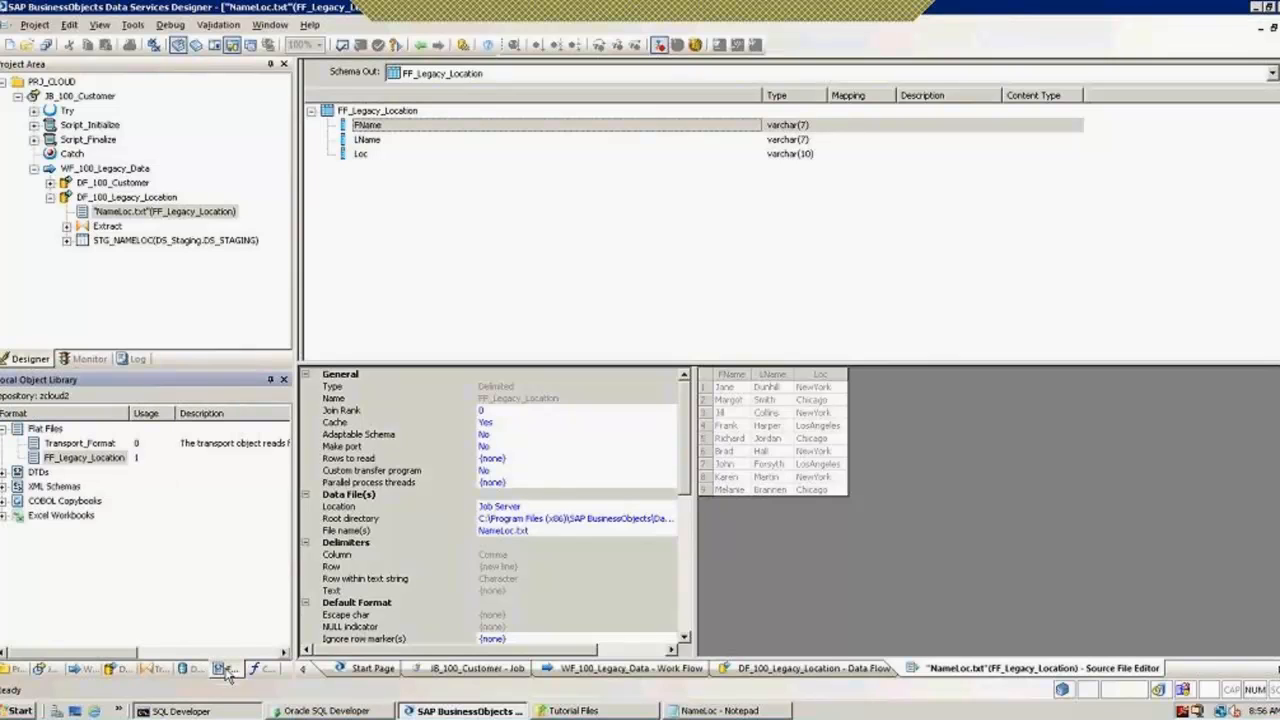
pyautogui.click(72, 460)
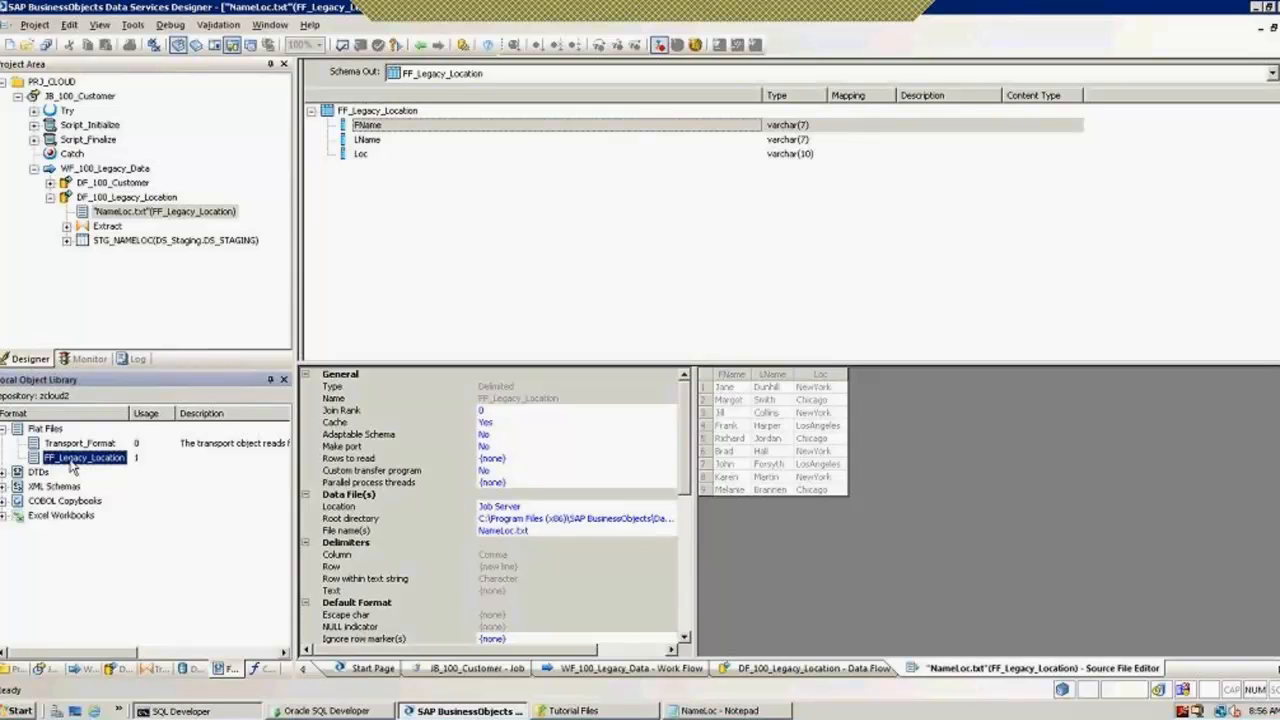
pyautogui.click(543, 518)
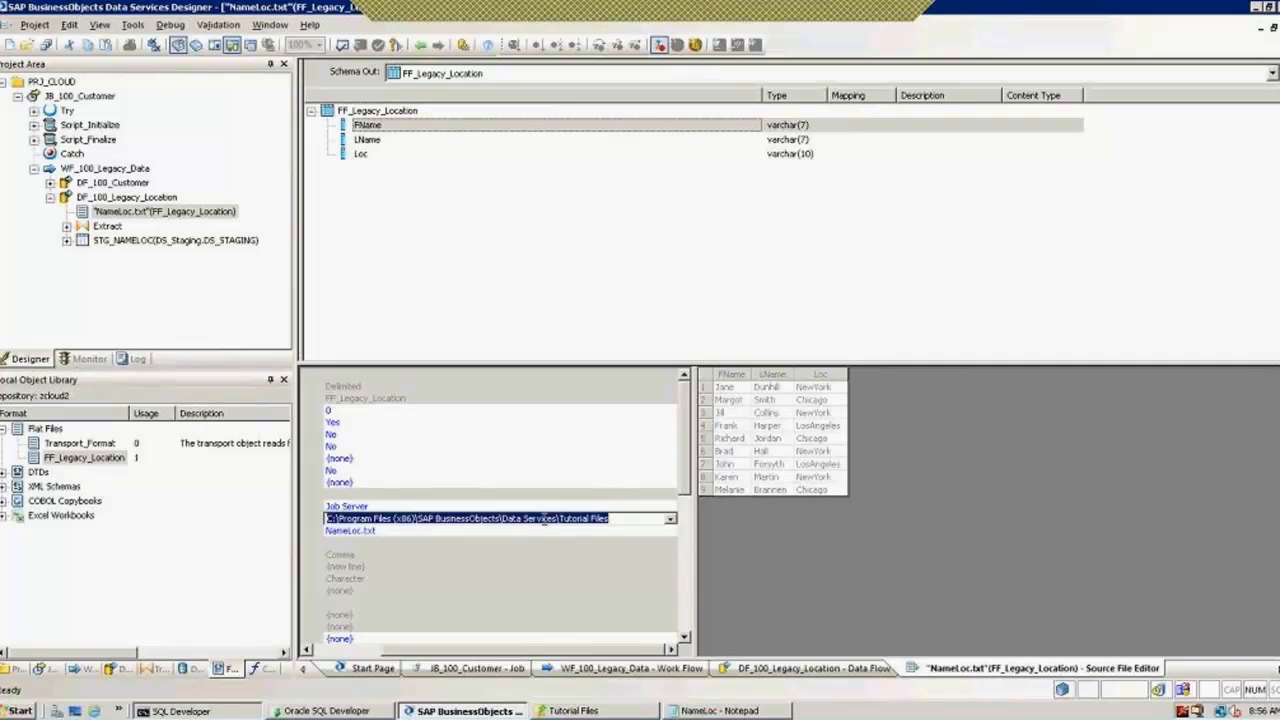
pyautogui.click(610, 712)
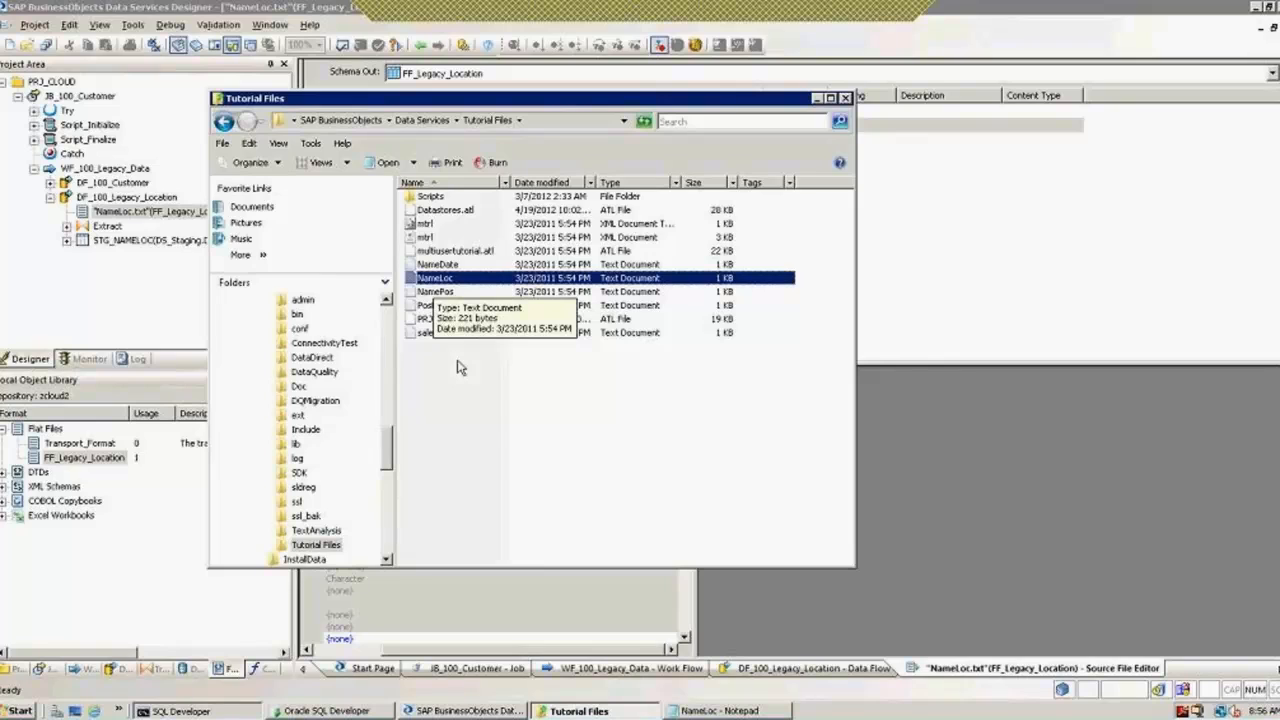
# Step: Paste two copies of NameLoc and rename the first copy NameLoc_06282012
pyautogui.hotkey('ctrl', 'v')
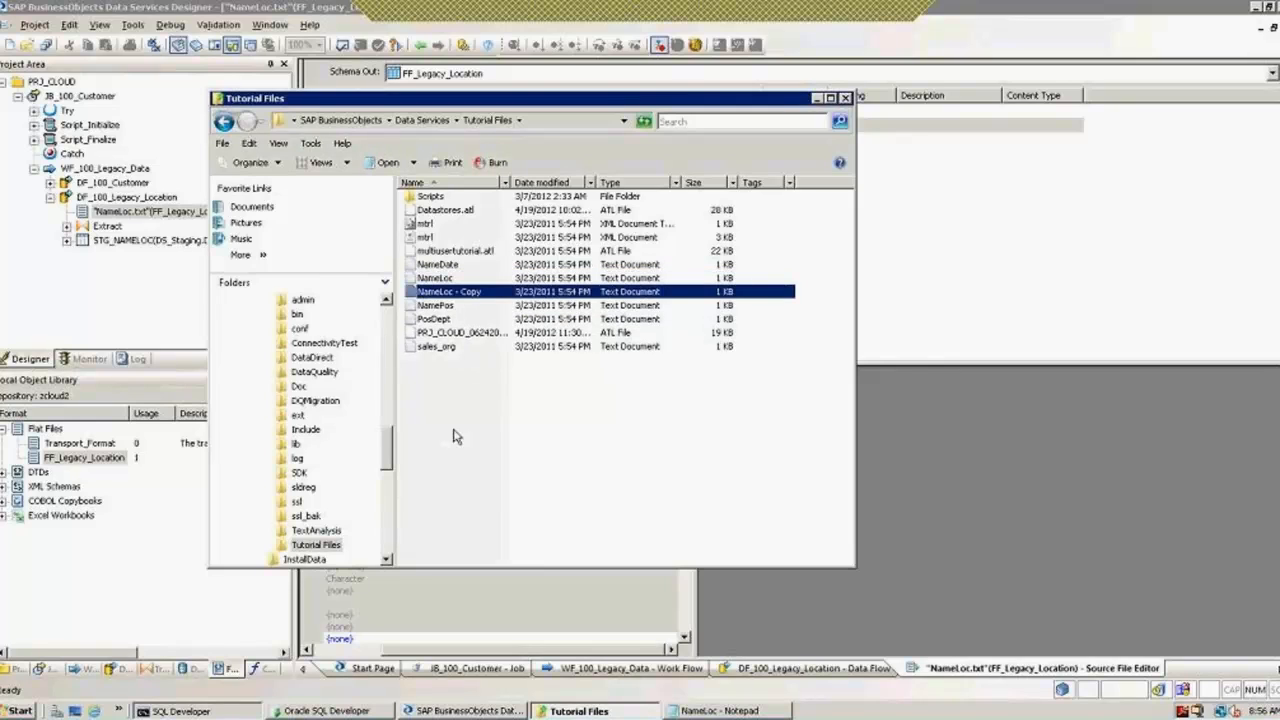
pyautogui.hotkey('ctrl', 'v')
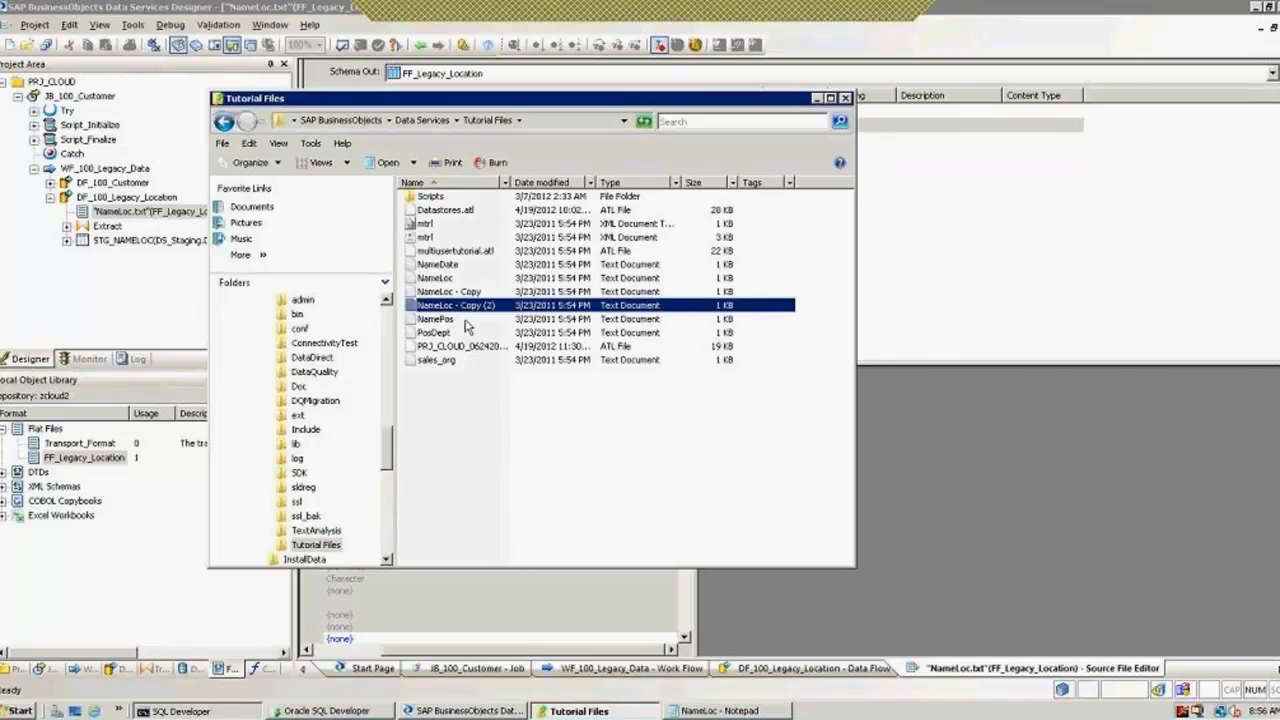
pyautogui.rightClick(442, 294)
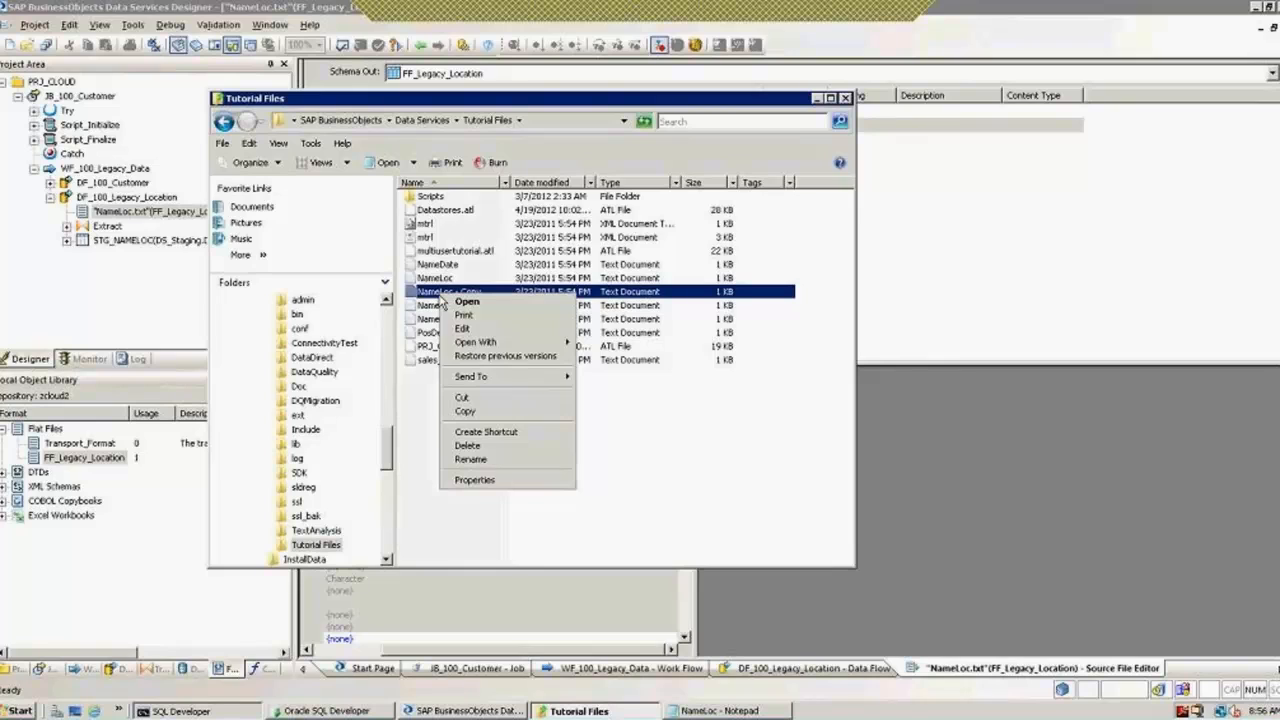
pyautogui.click(471, 459)
pyautogui.click(487, 292)
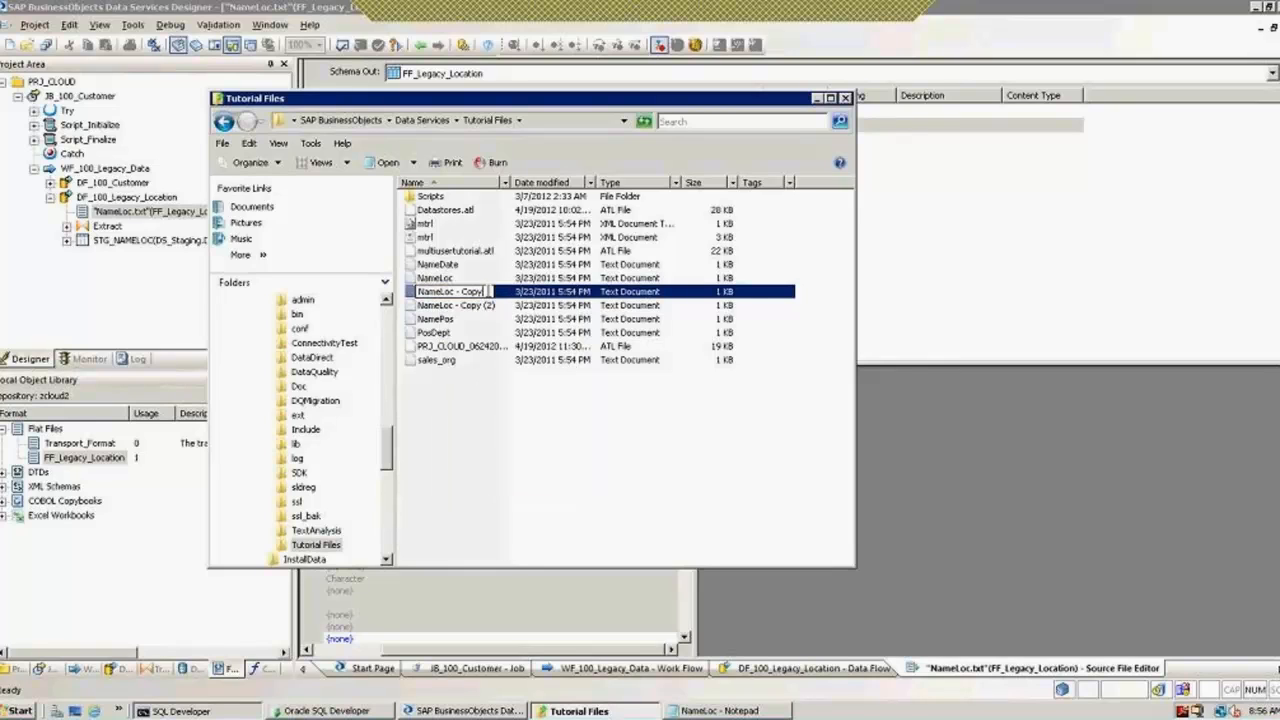
pyautogui.press('BackSpace')
pyautogui.press('BackSpace')
pyautogui.press('BackSpace')
pyautogui.press('BackSpace')
pyautogui.press('BackSpace')
pyautogui.press('BackSpace')
pyautogui.press('BackSpace')
pyautogui.write('_')
pyautogui.write('06282012')
pyautogui.press('Return')
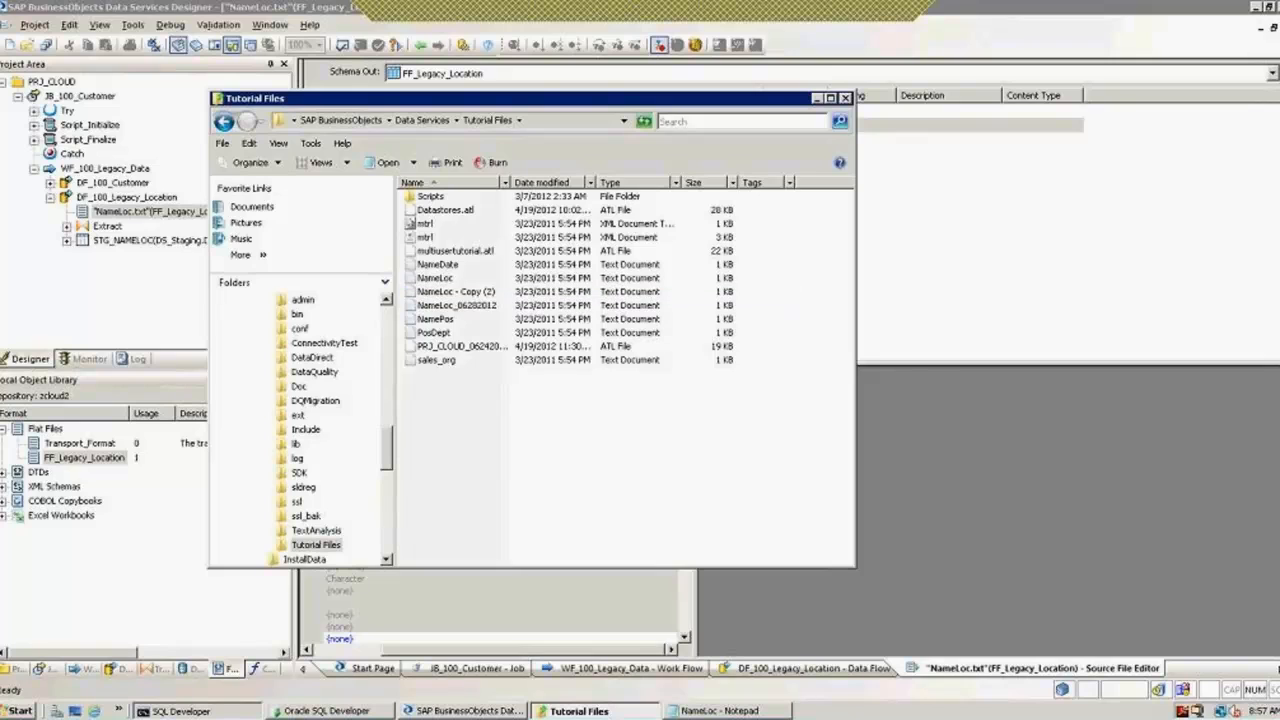
pyautogui.rightClick(468, 296)
pyautogui.press('Escape')
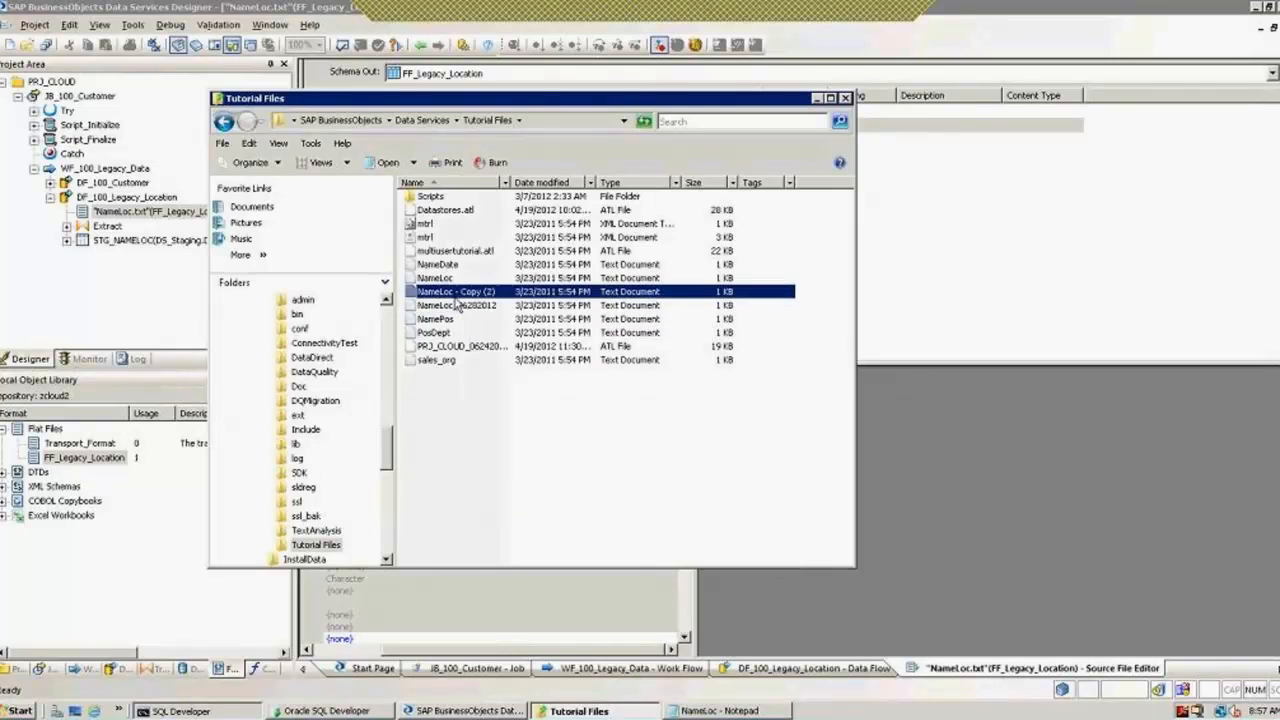
pyautogui.rightClick(455, 296)
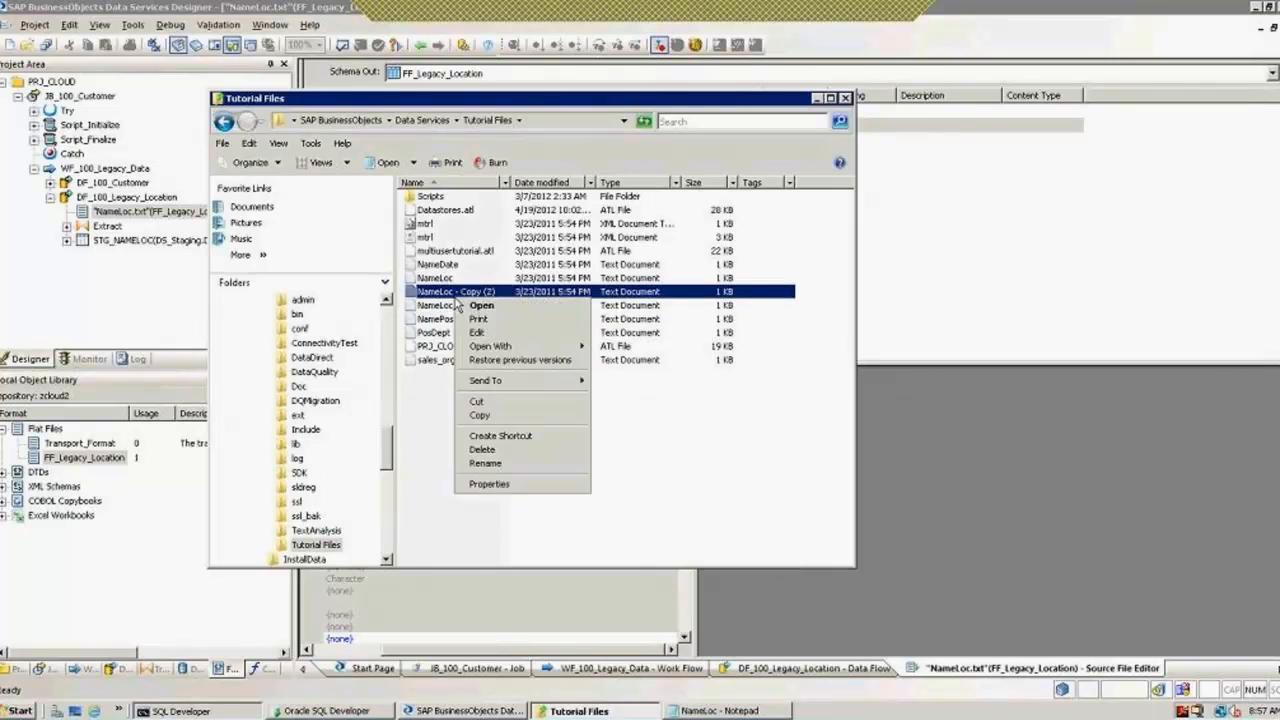
pyautogui.click(494, 465)
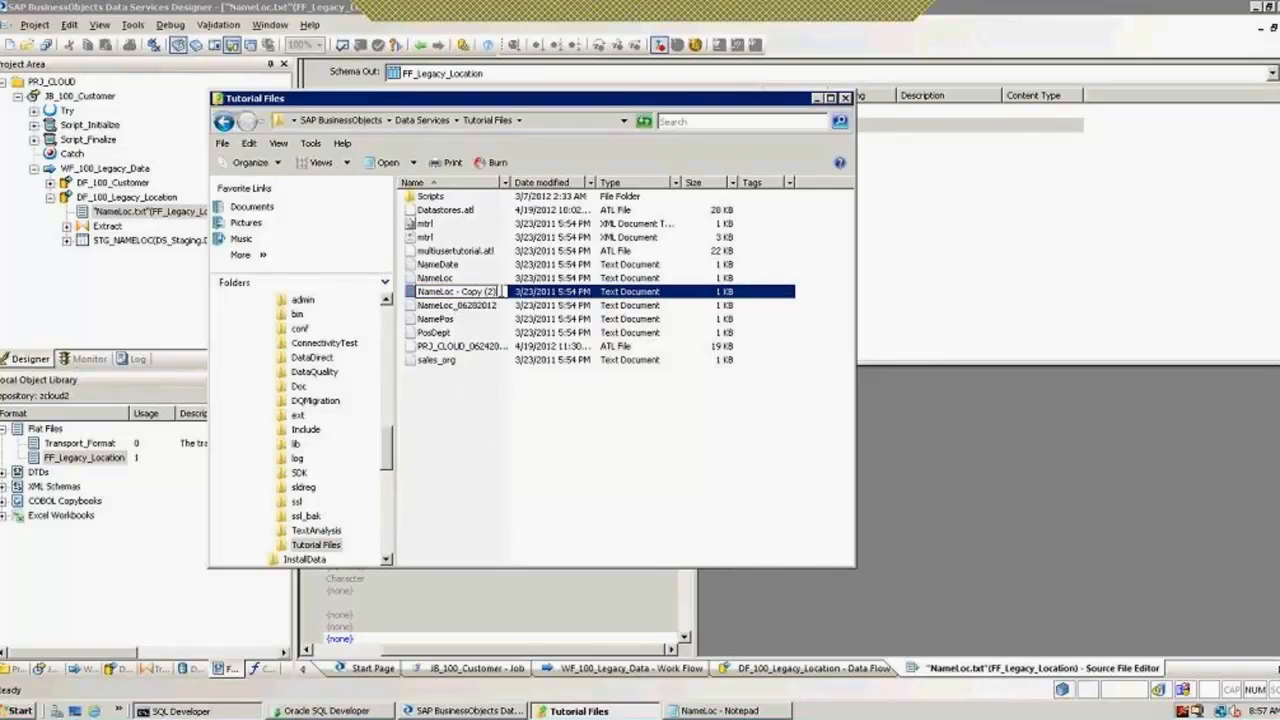
pyautogui.press('BackSpace')
pyautogui.press('BackSpace')
pyautogui.press('BackSpace')
pyautogui.press('BackSpace')
pyautogui.press('BackSpace')
pyautogui.press('BackSpace')
pyautogui.press('BackSpace')
pyautogui.press('BackSpace')
pyautogui.press('BackSpace')
pyautogui.press('BackSpace')
pyautogui.press('BackSpace')
pyautogui.write('_06282012\\')
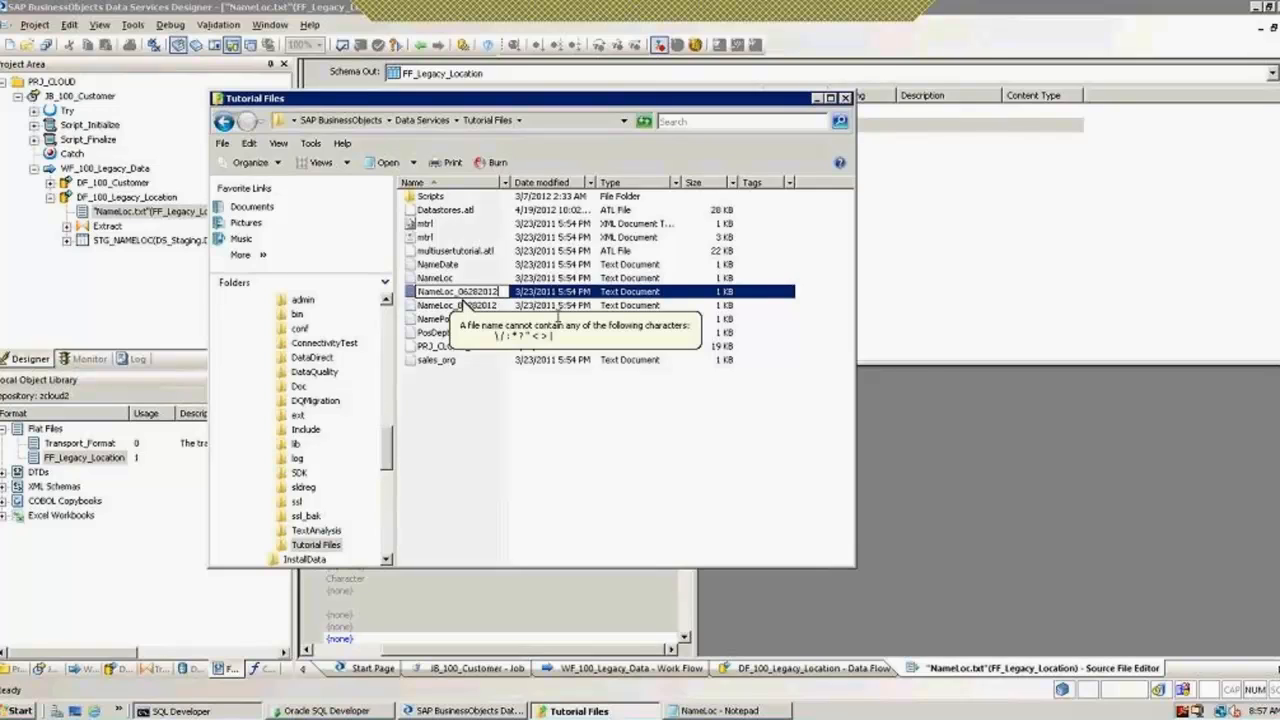
pyautogui.write('12')
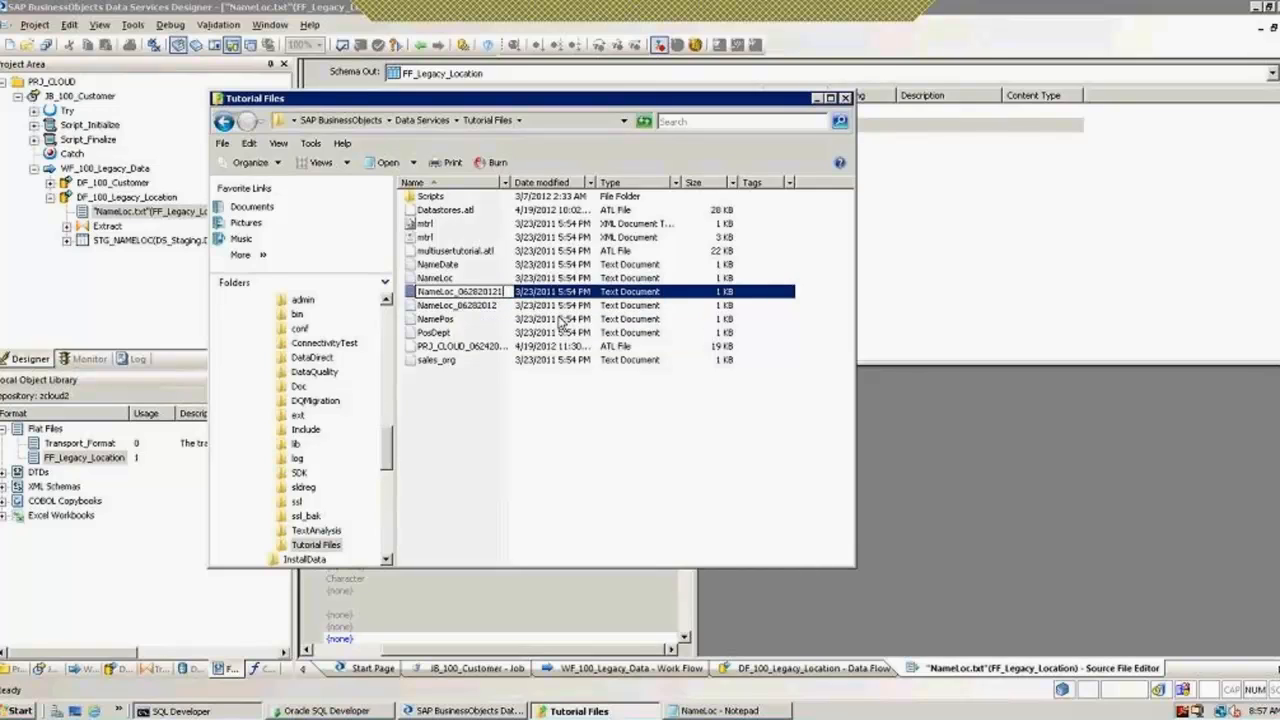
pyautogui.press('Return')
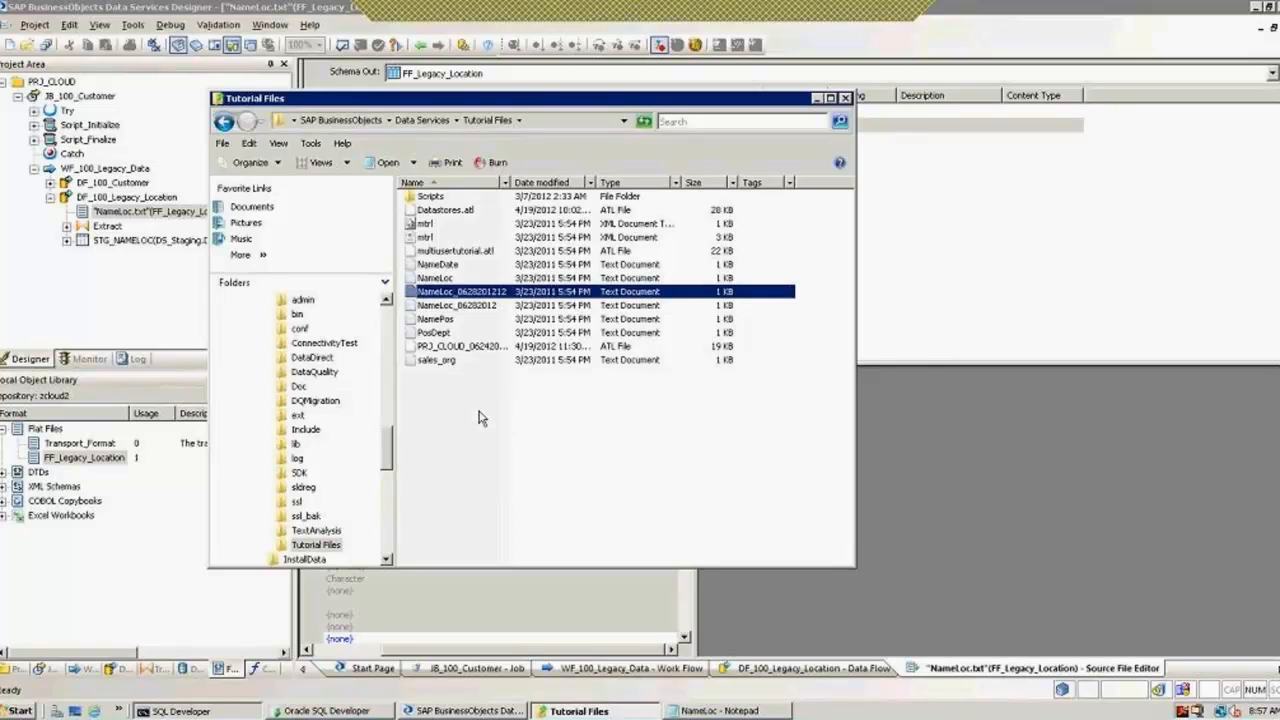
pyautogui.click(440, 279)
pyautogui.click(465, 306)
pyautogui.rightClick(470, 292)
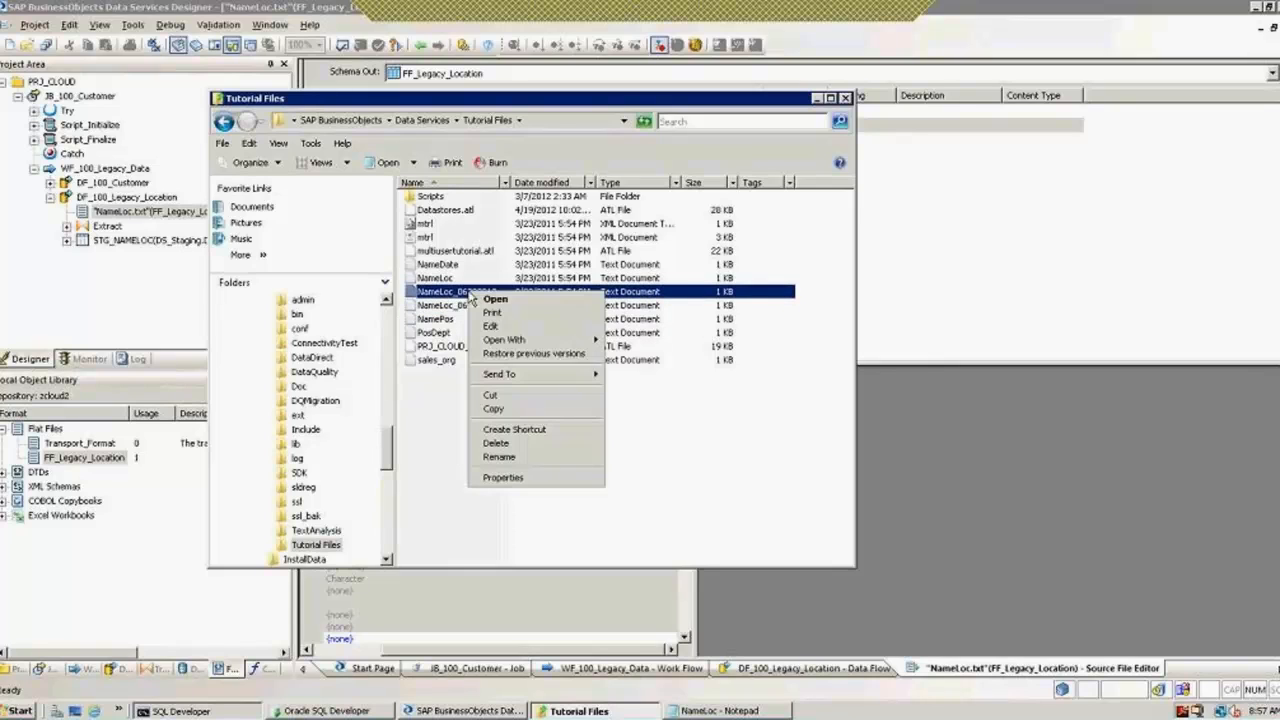
pyautogui.click(499, 457)
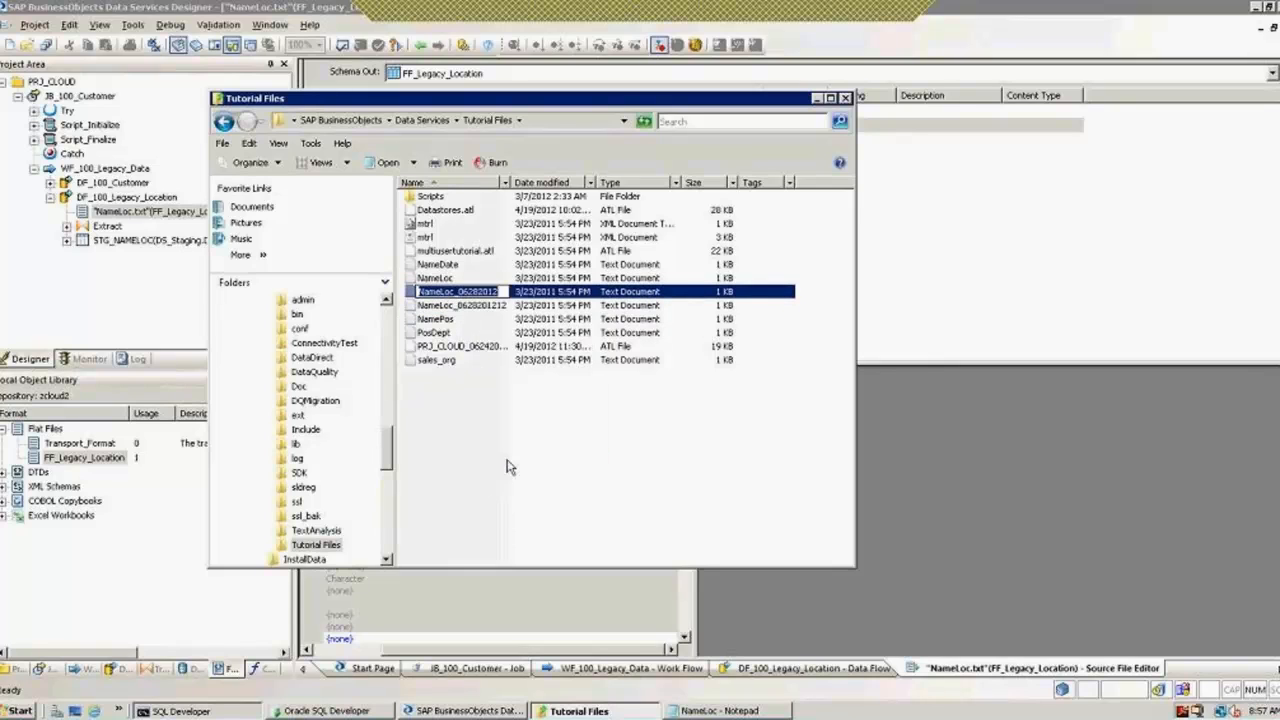
pyautogui.click(506, 291)
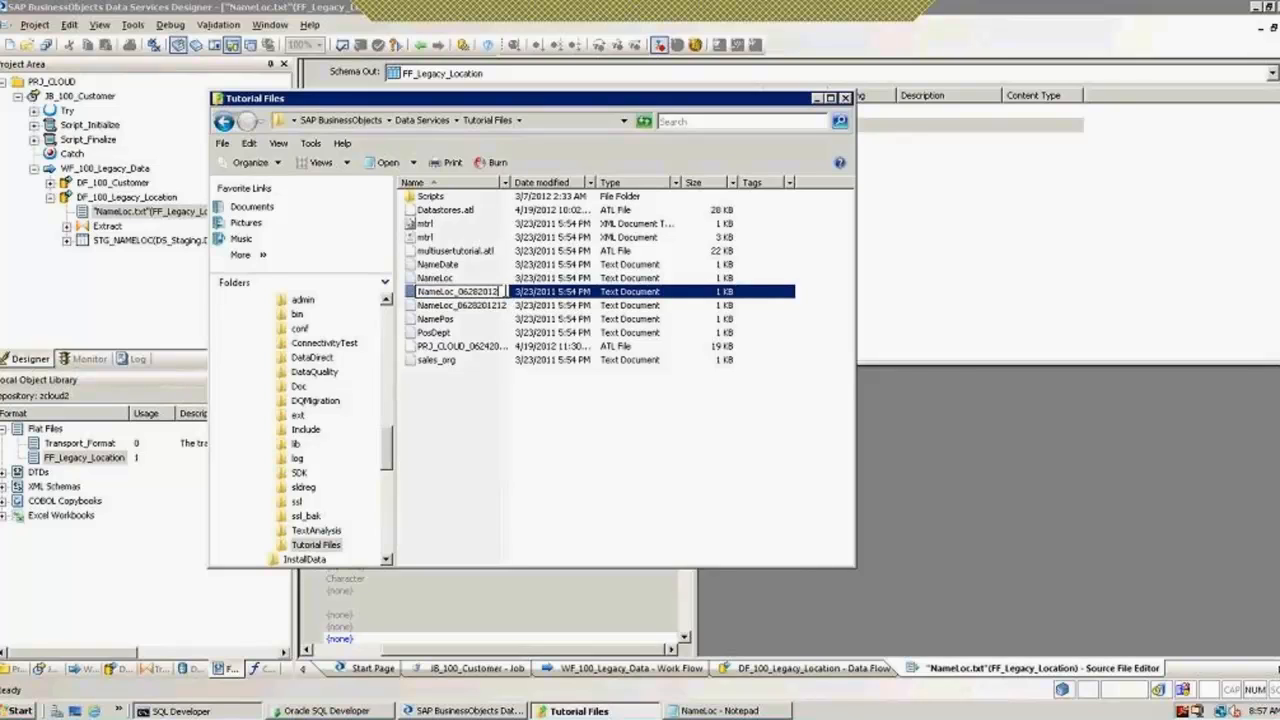
pyautogui.write('01')
pyautogui.press('Return')
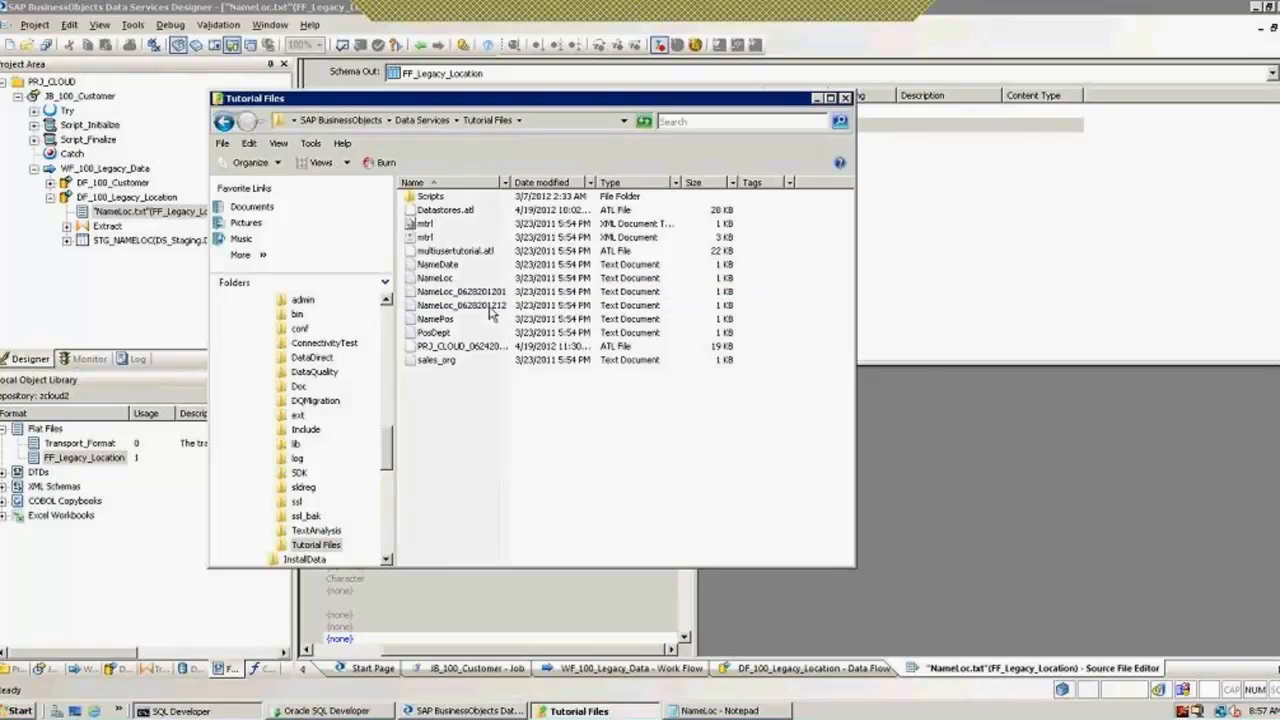
pyautogui.click(489, 307)
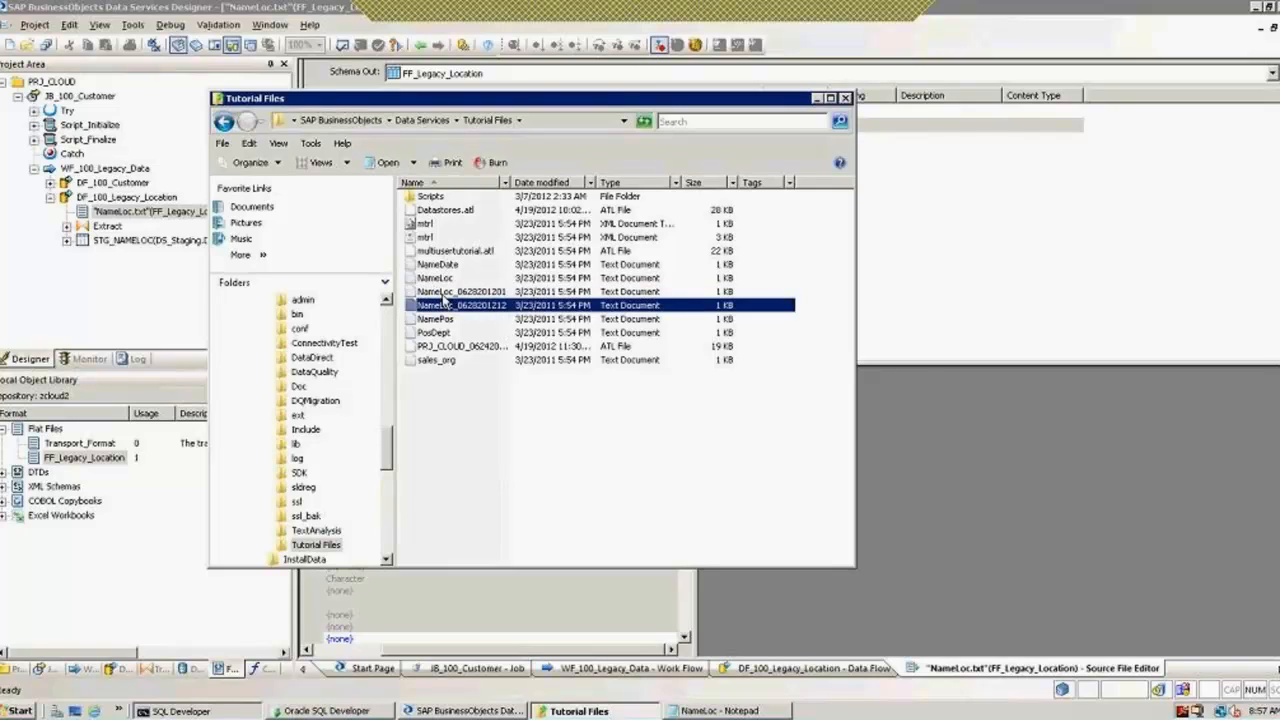
pyautogui.click(455, 711)
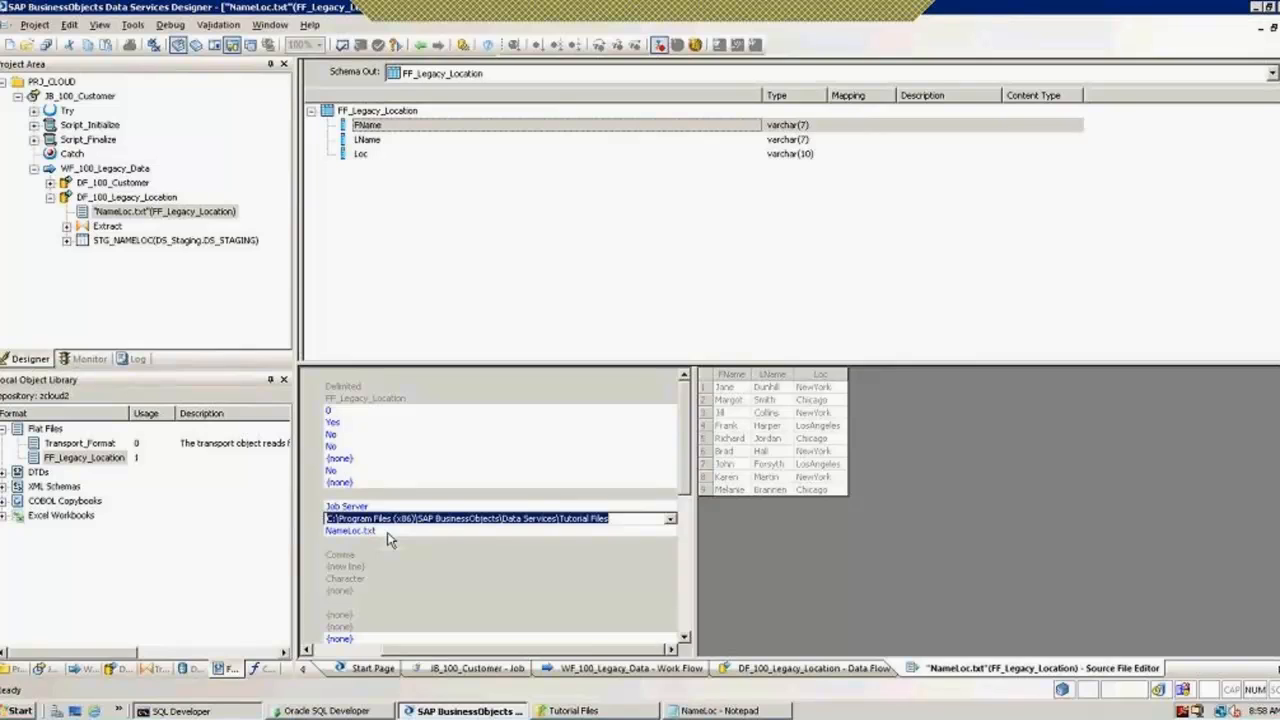
# Step: Change the source's File name(s) to NameLoc*.txt and go back to DF_100_Legacy_Location
pyautogui.click(388, 533)
pyautogui.click(388, 534)
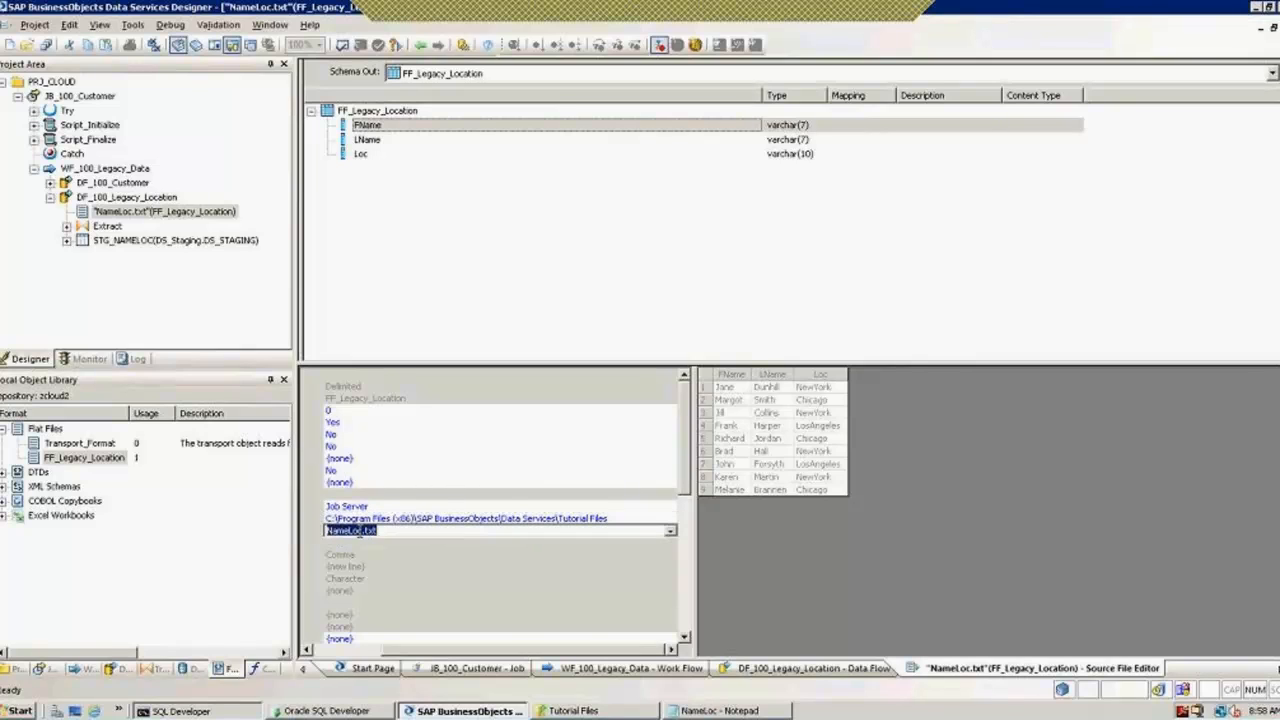
pyautogui.click(359, 531)
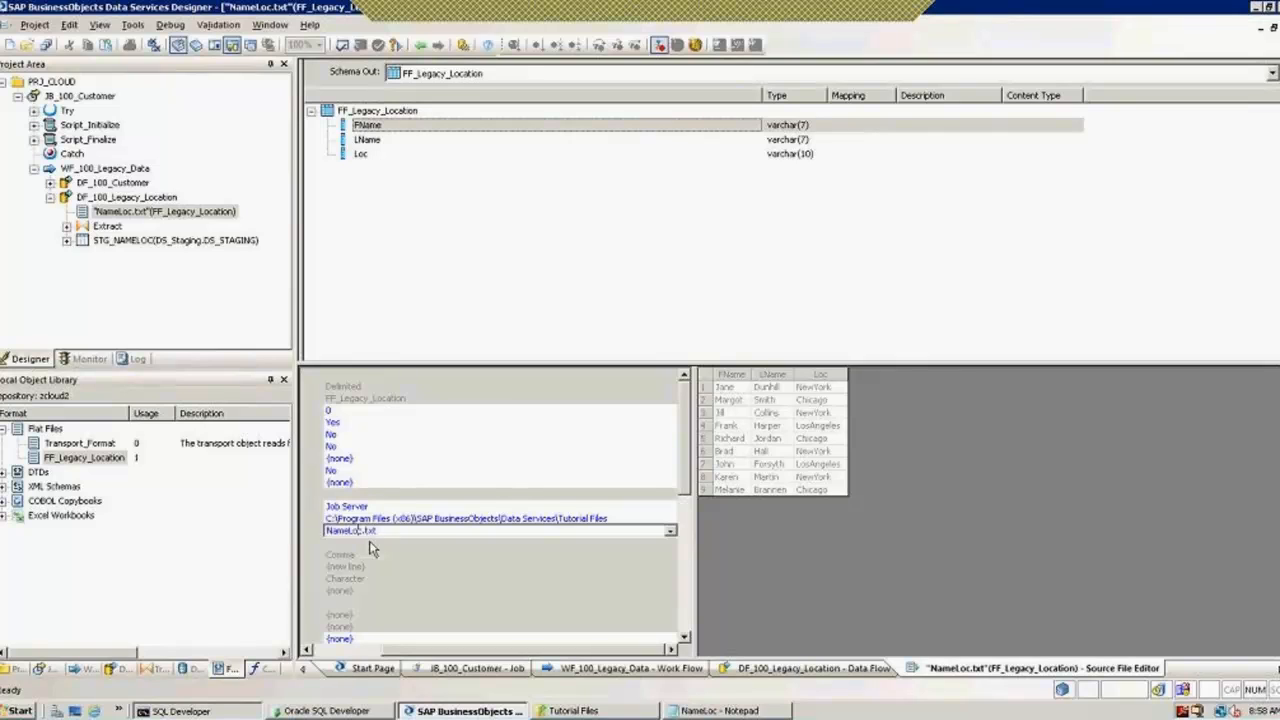
pyautogui.press('Right')
pyautogui.write('*')
pyautogui.press('Return')
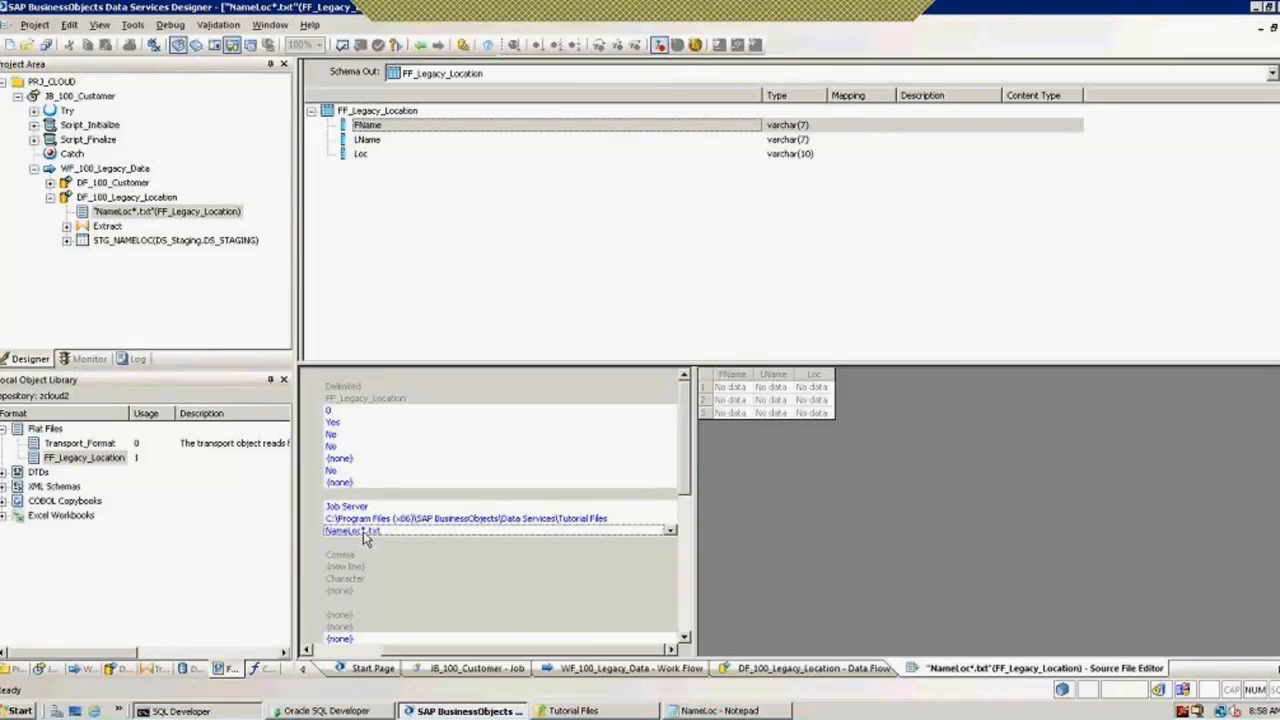
pyautogui.click(420, 45)
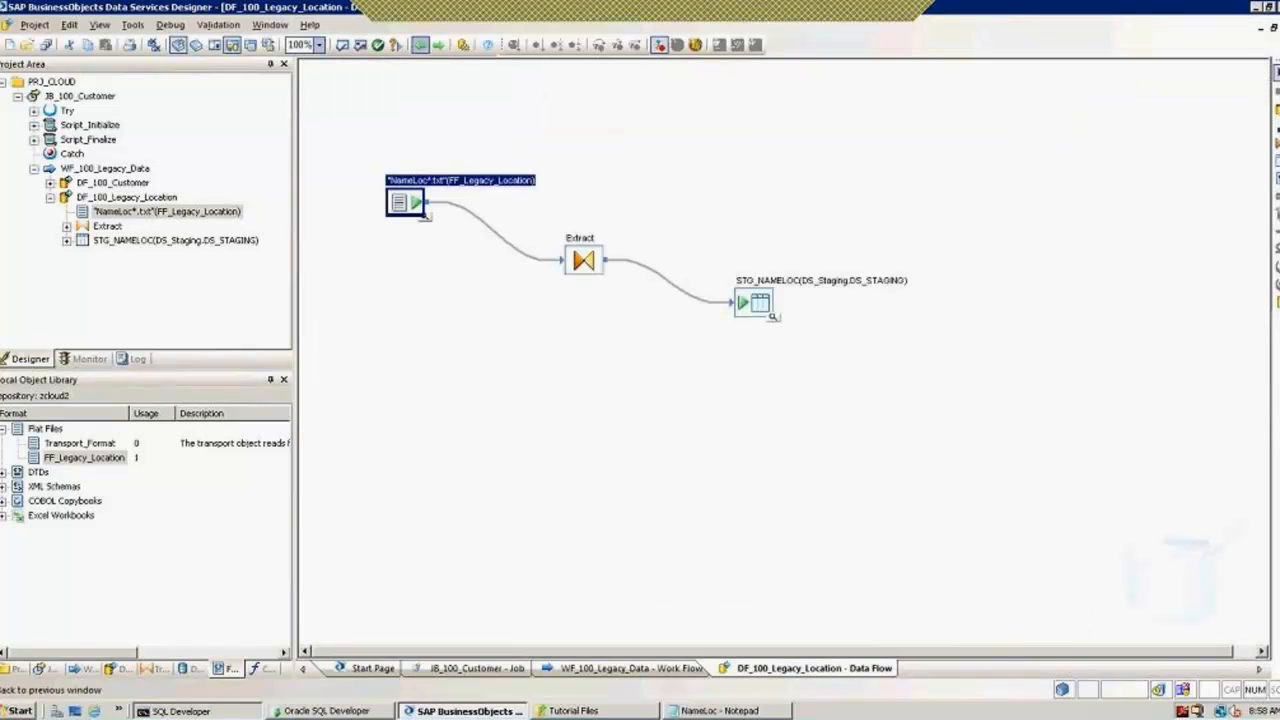
# Step: Run JB_100_Customer with default execution settings, saving all changes first
pyautogui.click(527, 304)
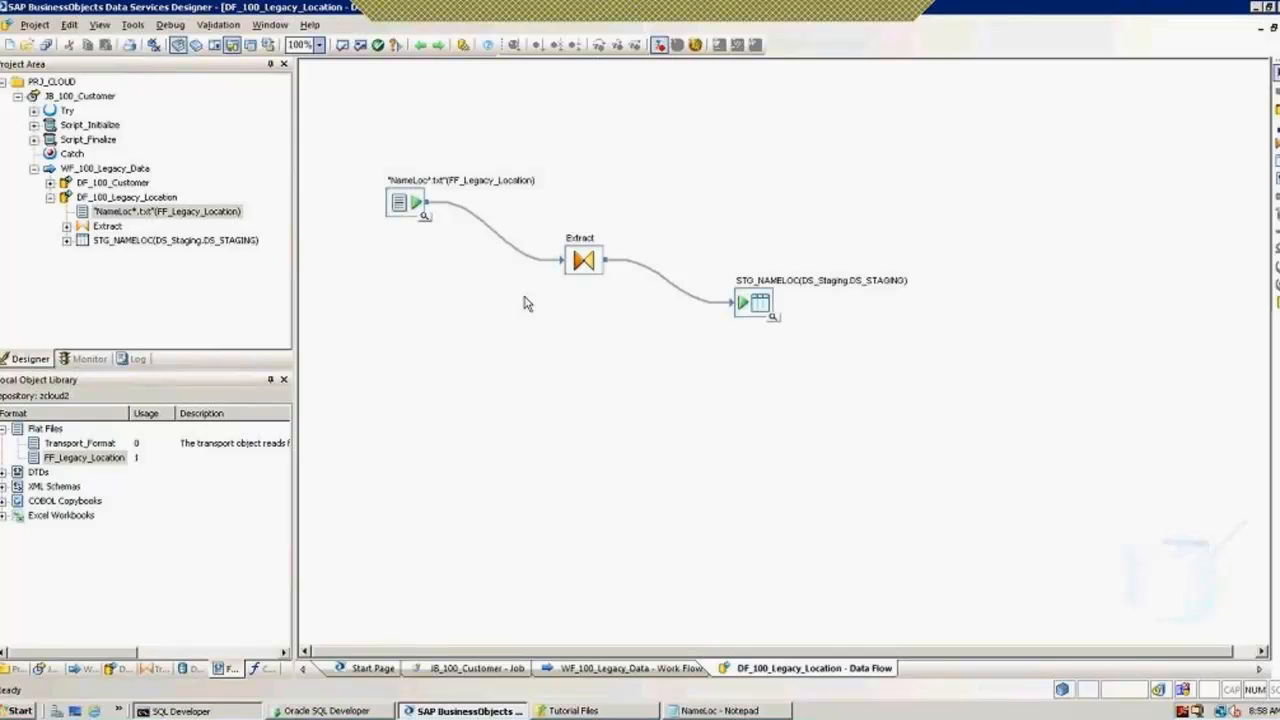
pyautogui.click(18, 96)
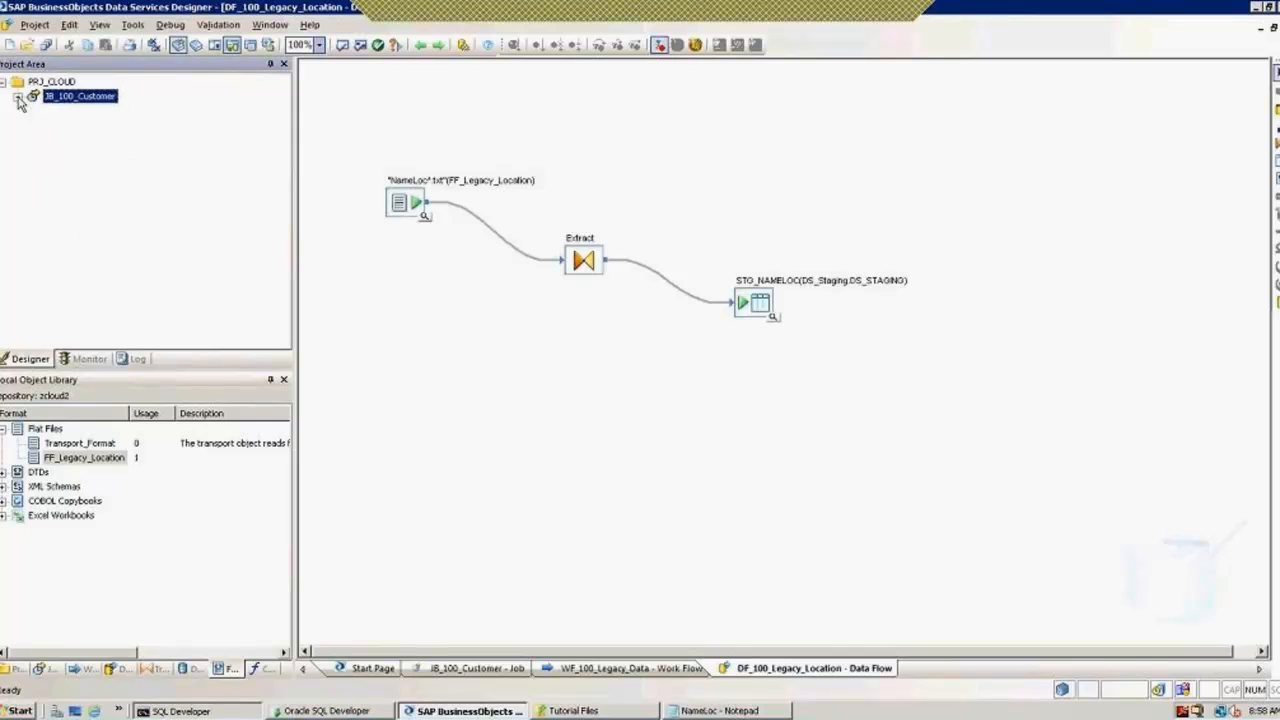
pyautogui.rightClick(81, 99)
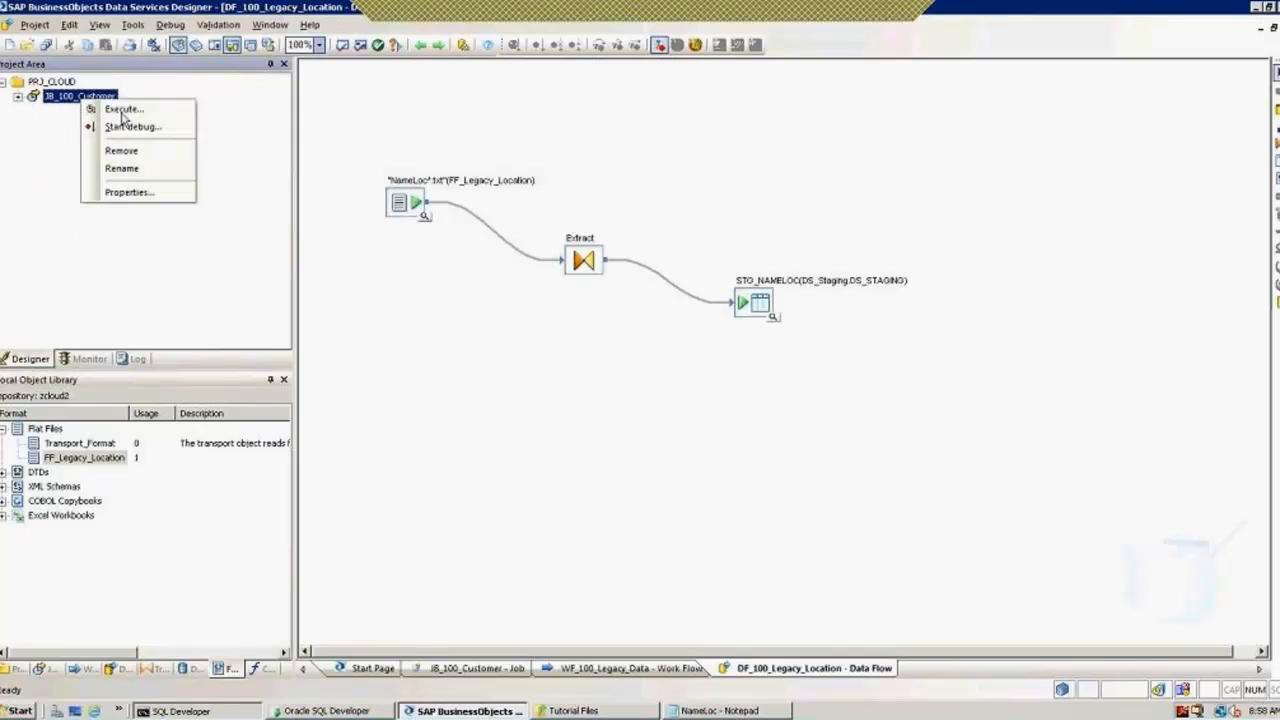
pyautogui.click(123, 110)
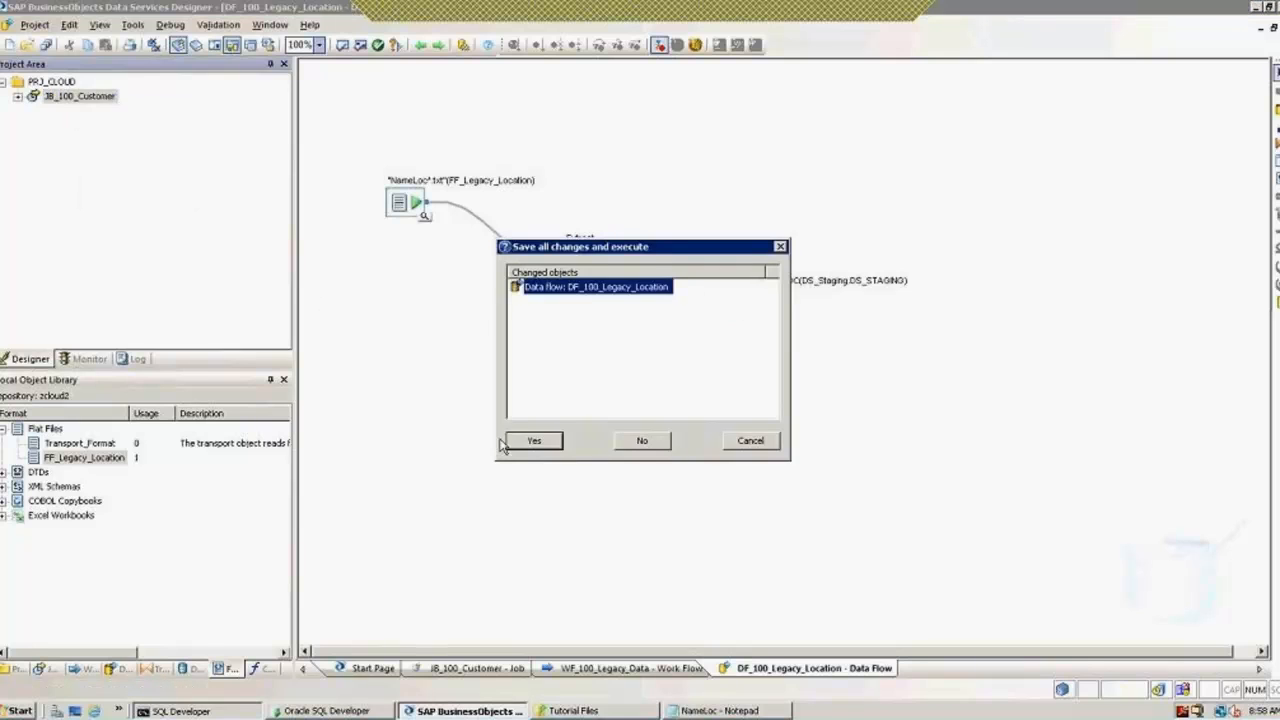
pyautogui.click(543, 441)
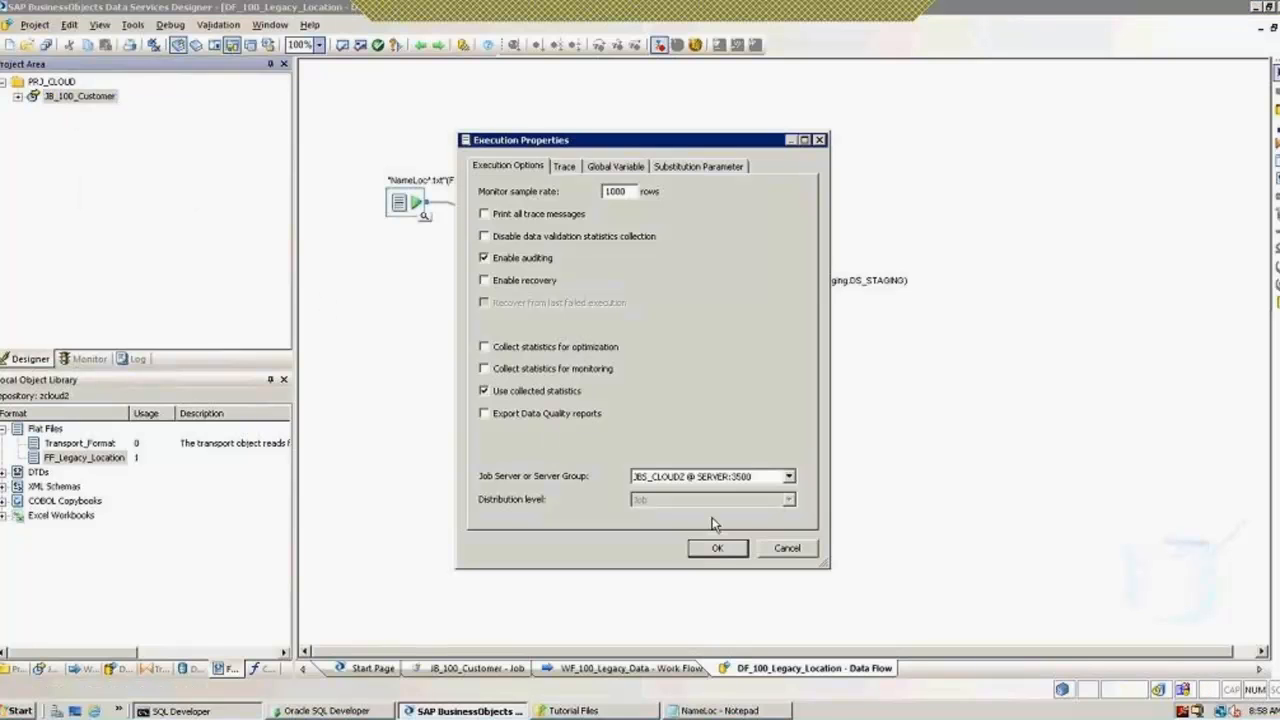
pyautogui.click(717, 548)
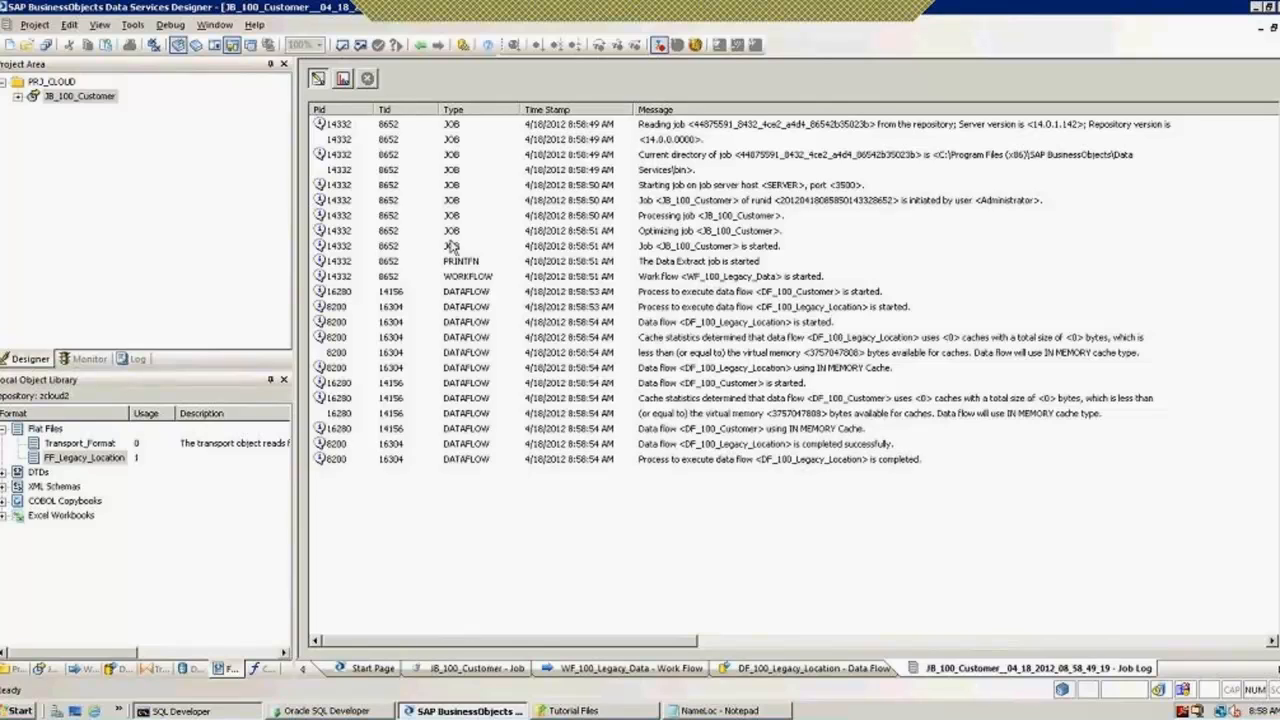
# Step: View the Monitor row counts, select Extract_STG_NAMELOC, and return to the data flow
pyautogui.click(343, 79)
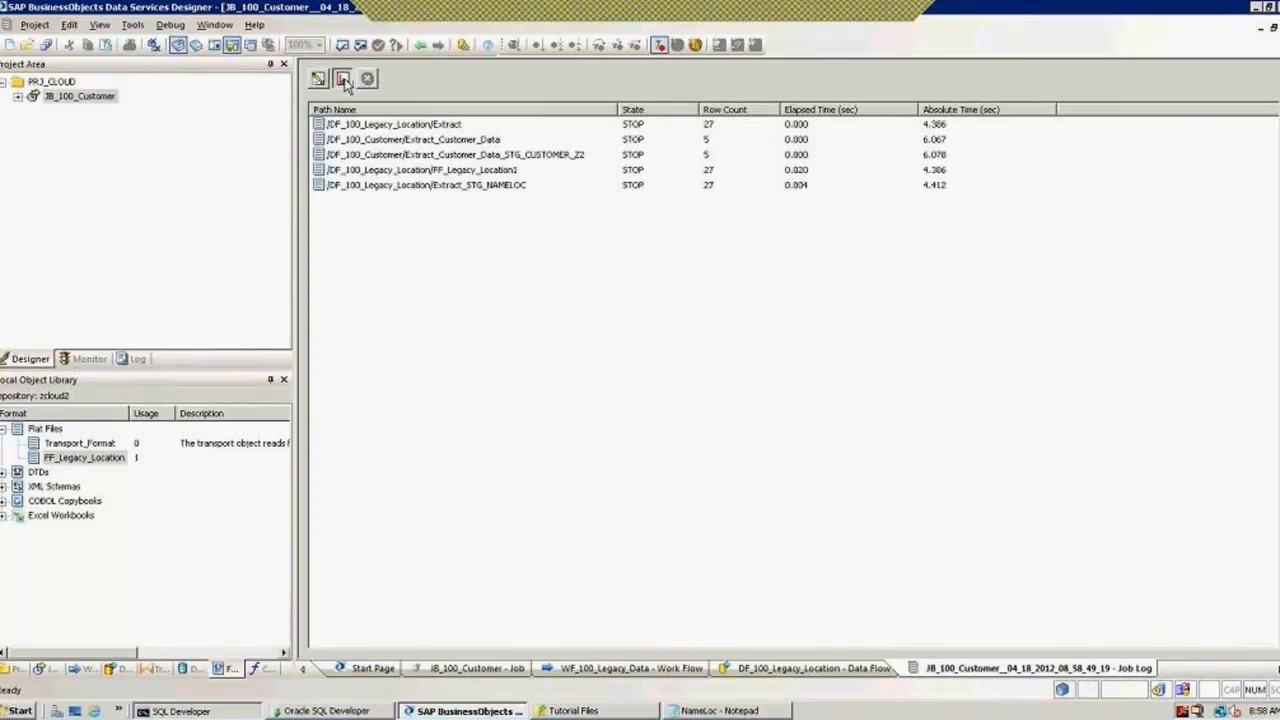
pyautogui.click(489, 186)
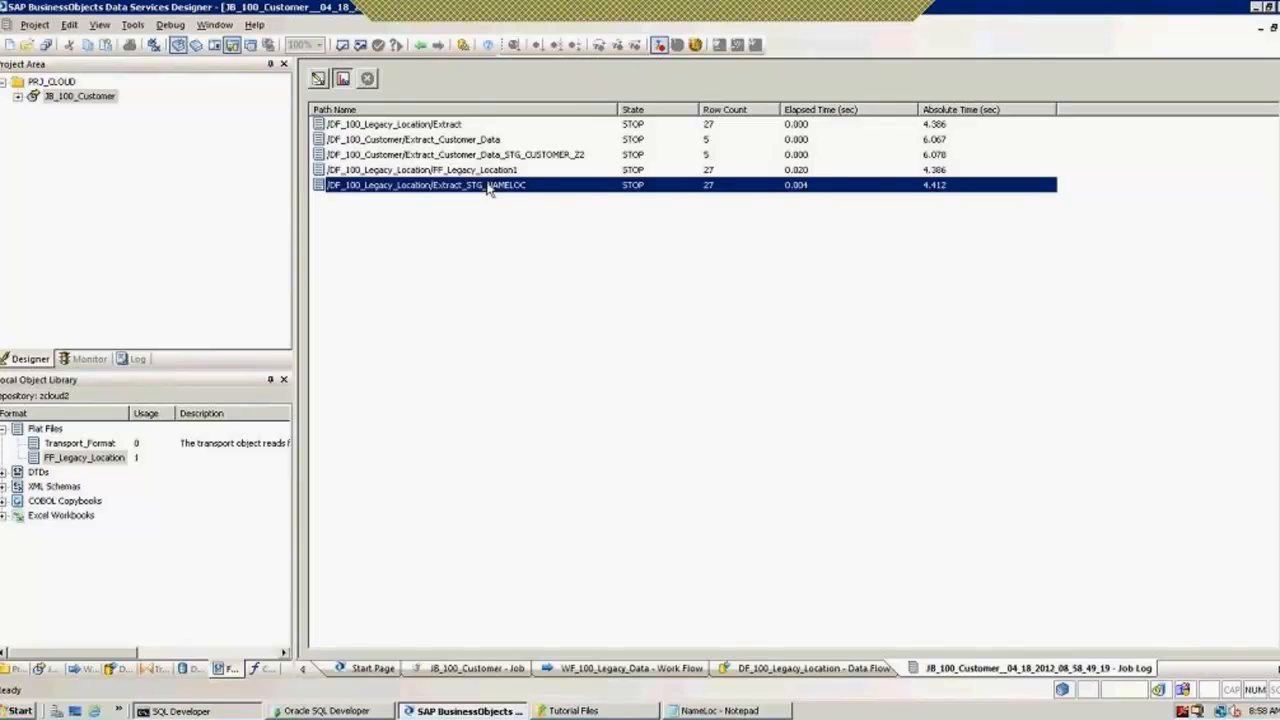
pyautogui.click(420, 46)
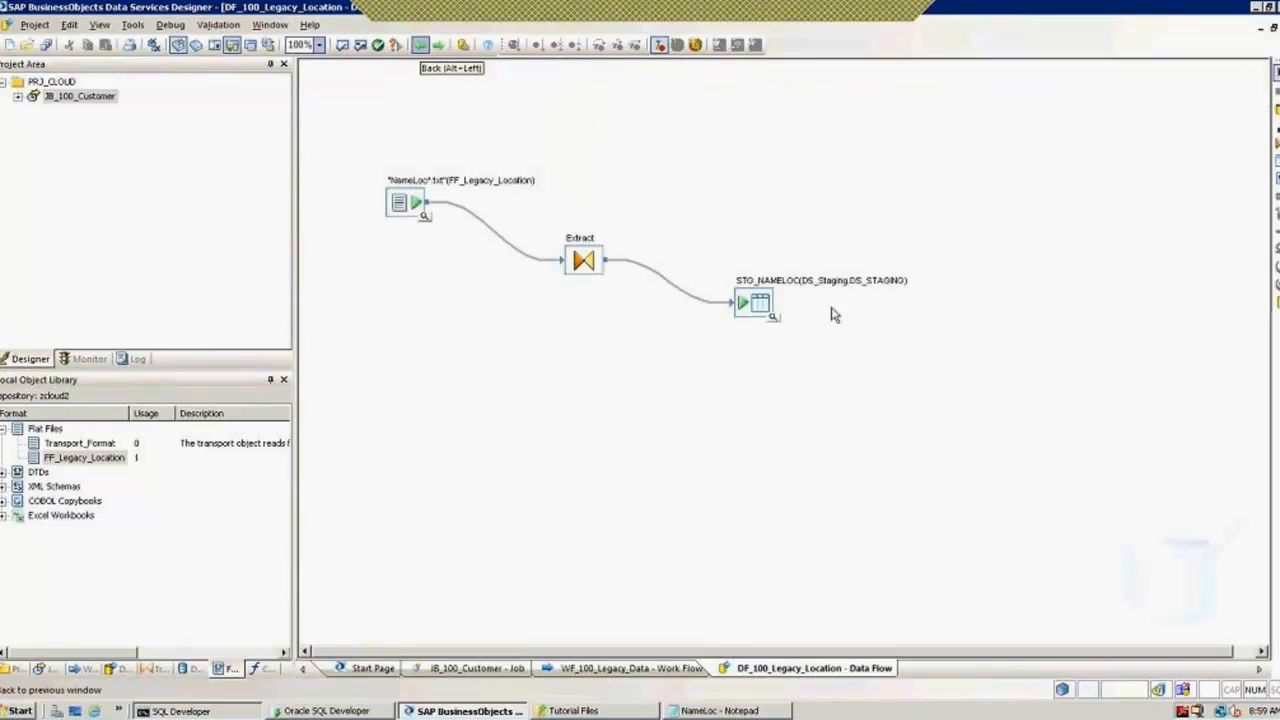
# Step: Preview STG_NAMELOC's 27 loaded rows, close the preview, and open the NameLoc*.txt source settings
pyautogui.click(774, 318)
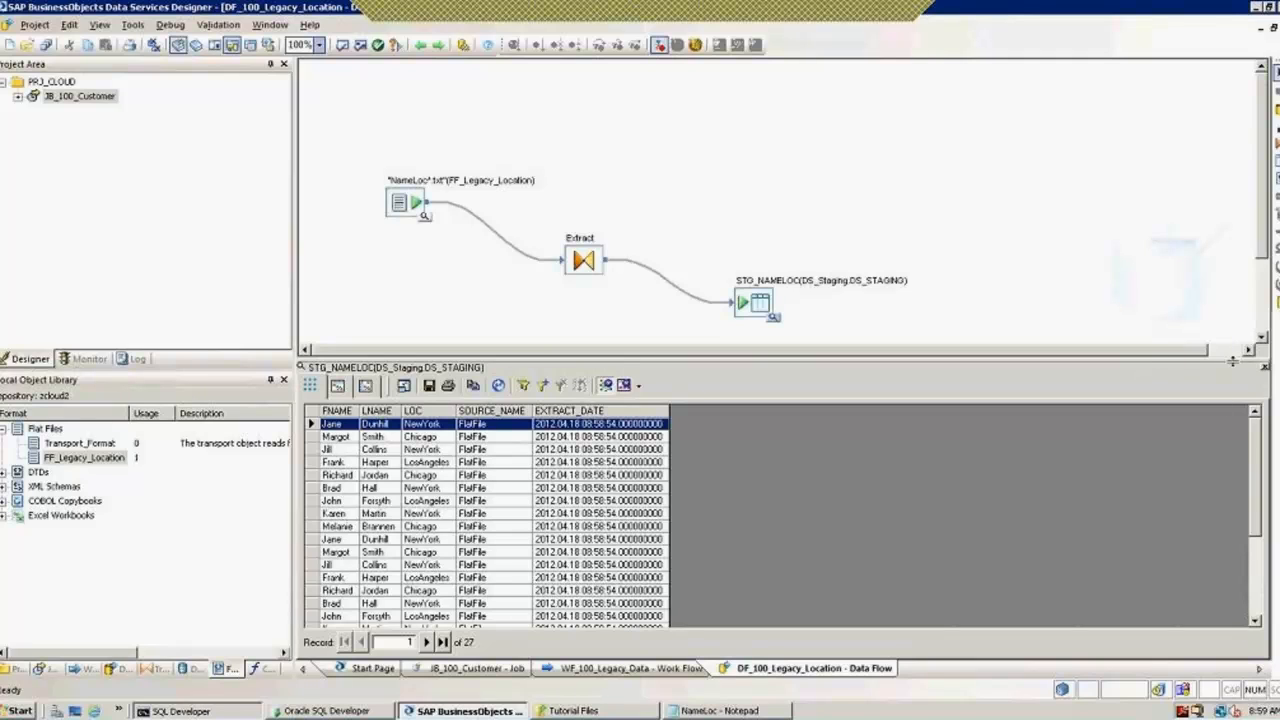
pyautogui.click(1264, 368)
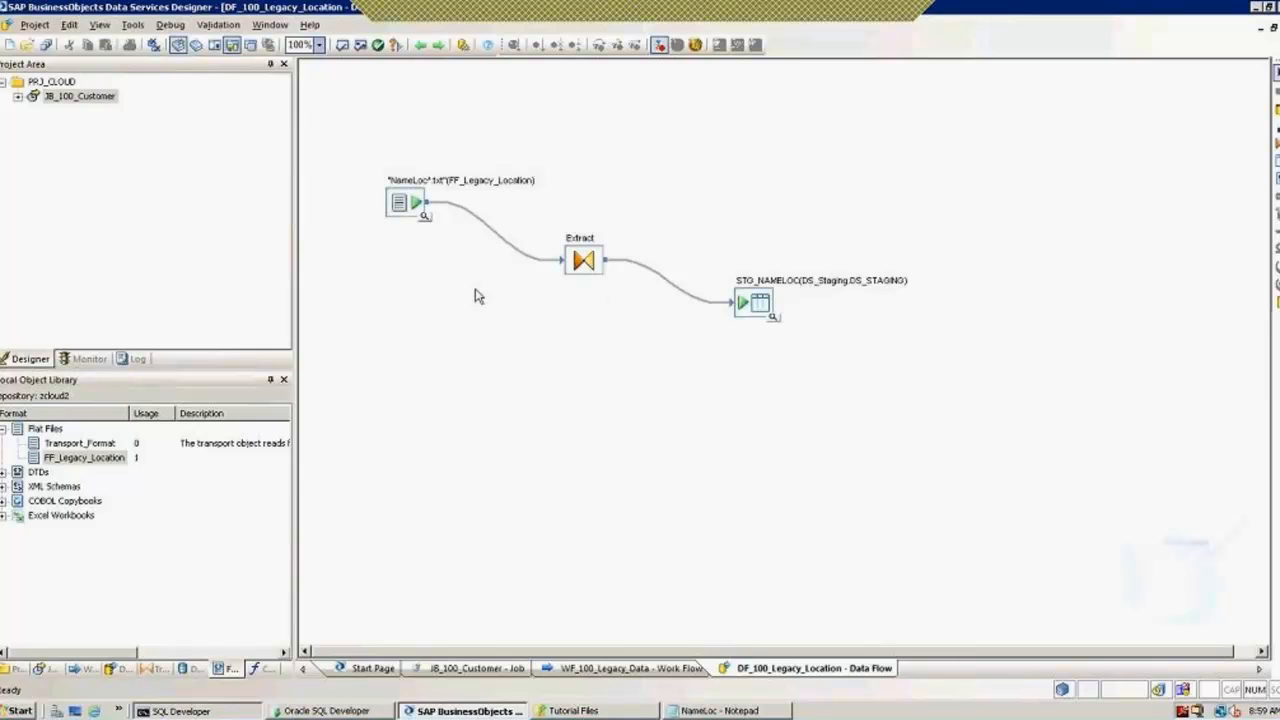
pyautogui.doubleClick(416, 208)
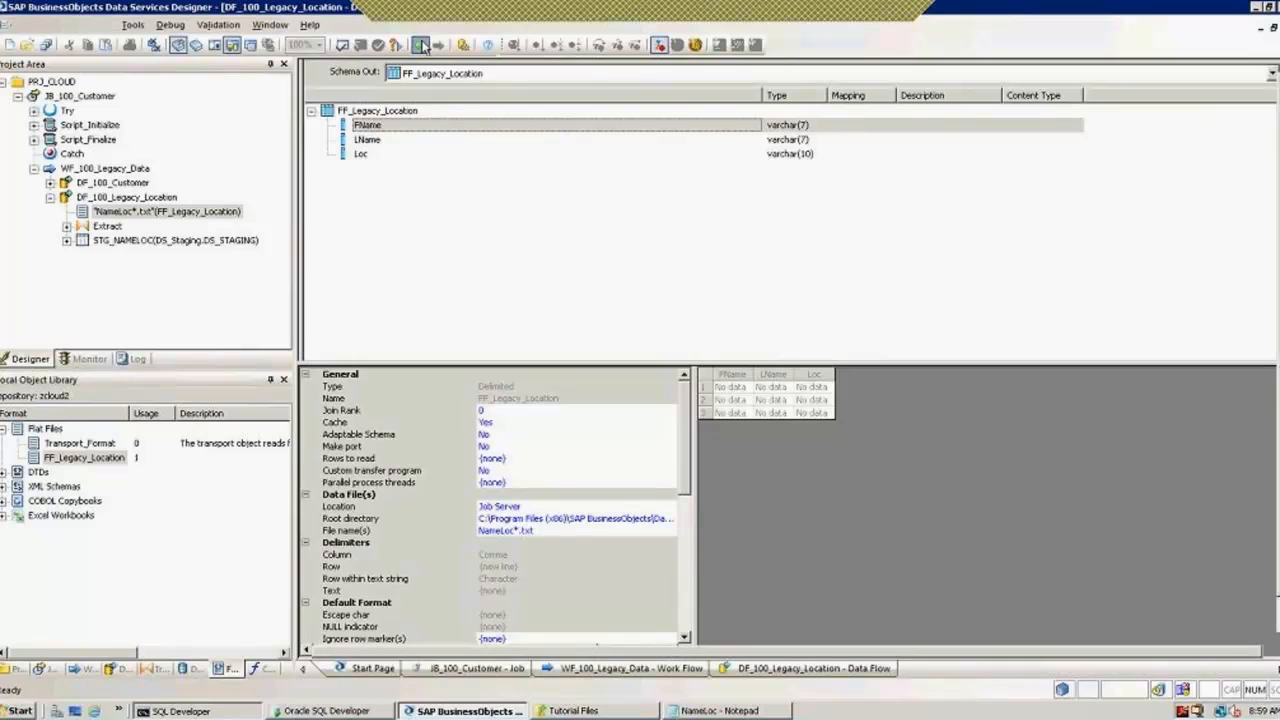
# Step: Go back to JB_100_Customer and insert a new global variable in Variables and Parameters
pyautogui.click(422, 48)
pyautogui.click(422, 48)
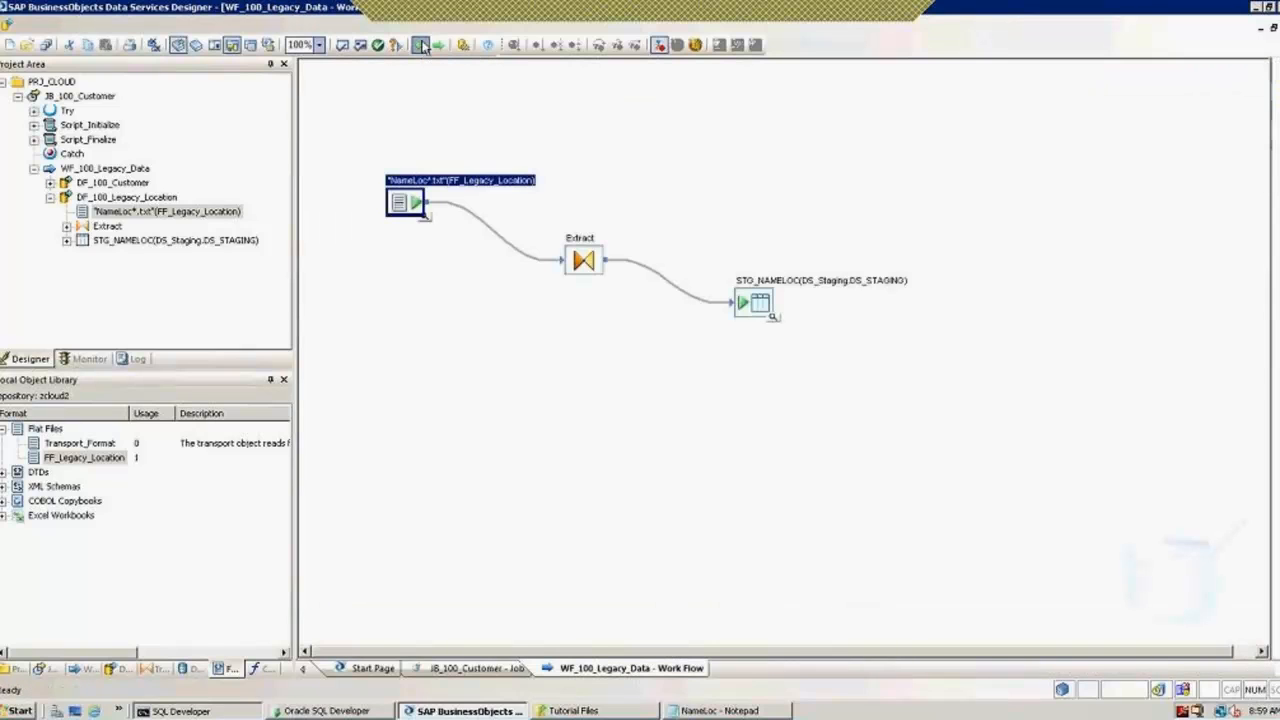
pyautogui.click(422, 48)
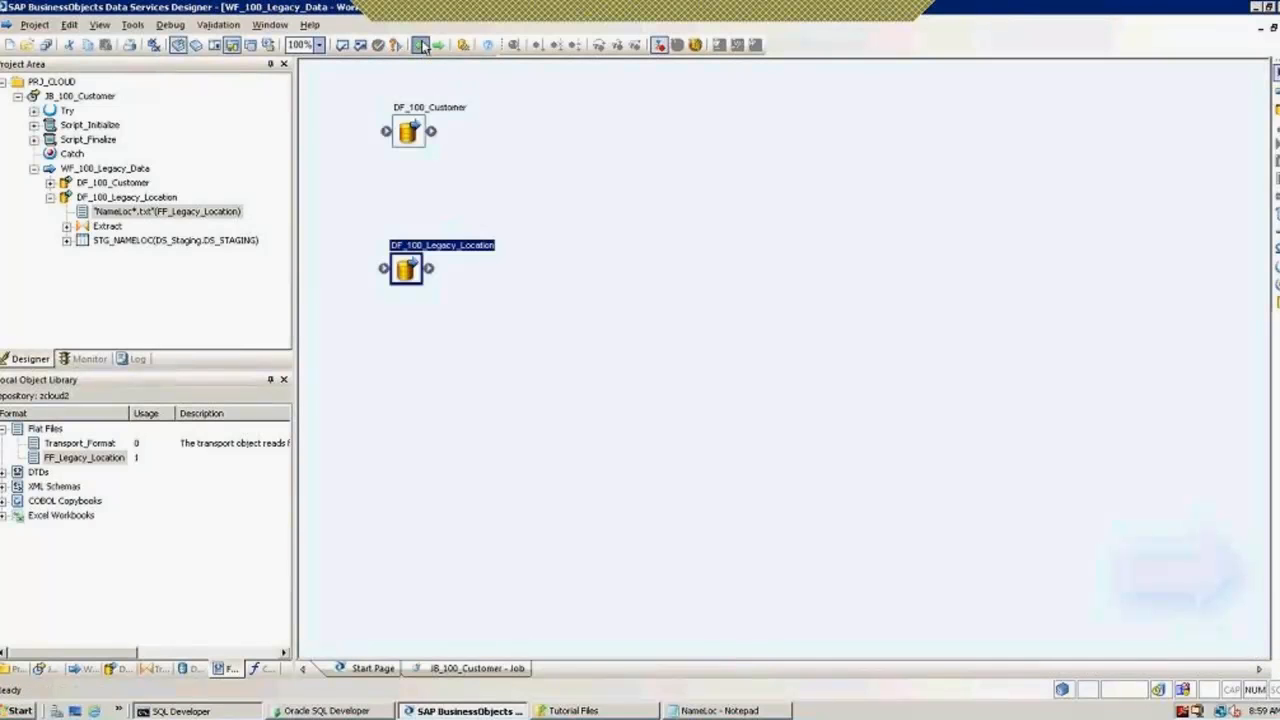
pyautogui.click(132, 24)
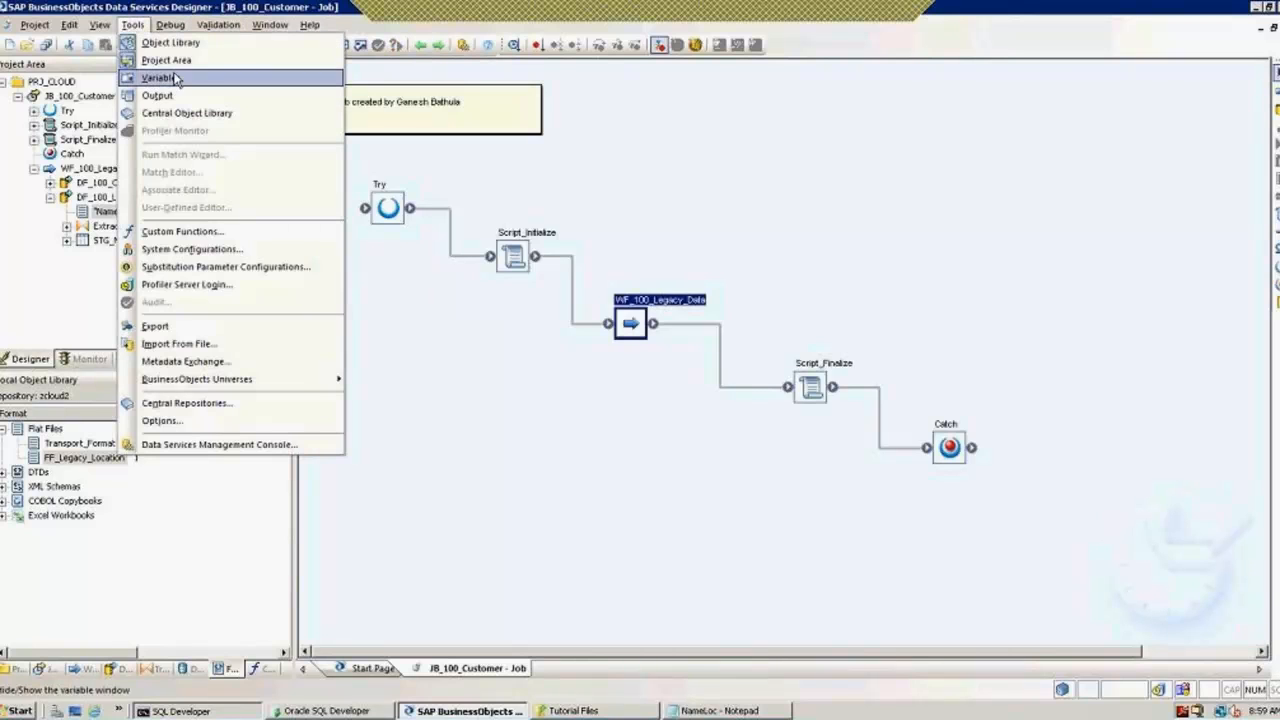
pyautogui.click(175, 78)
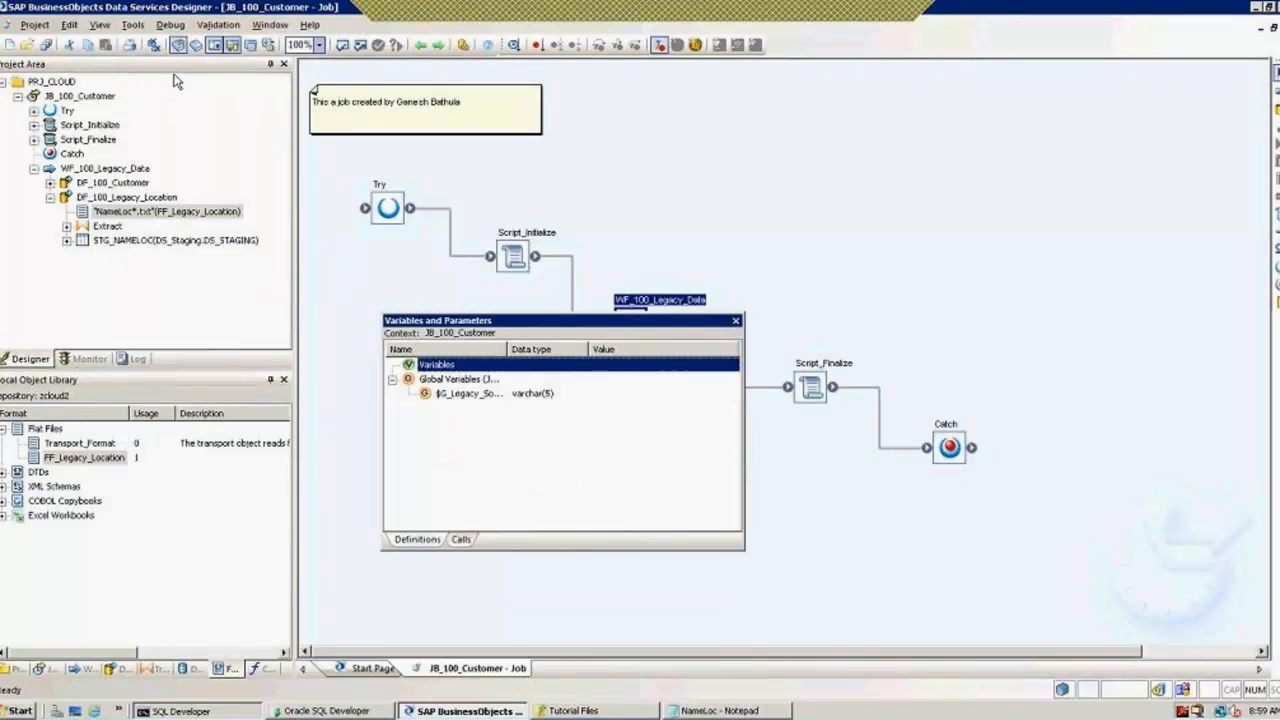
pyautogui.doubleClick(508, 349)
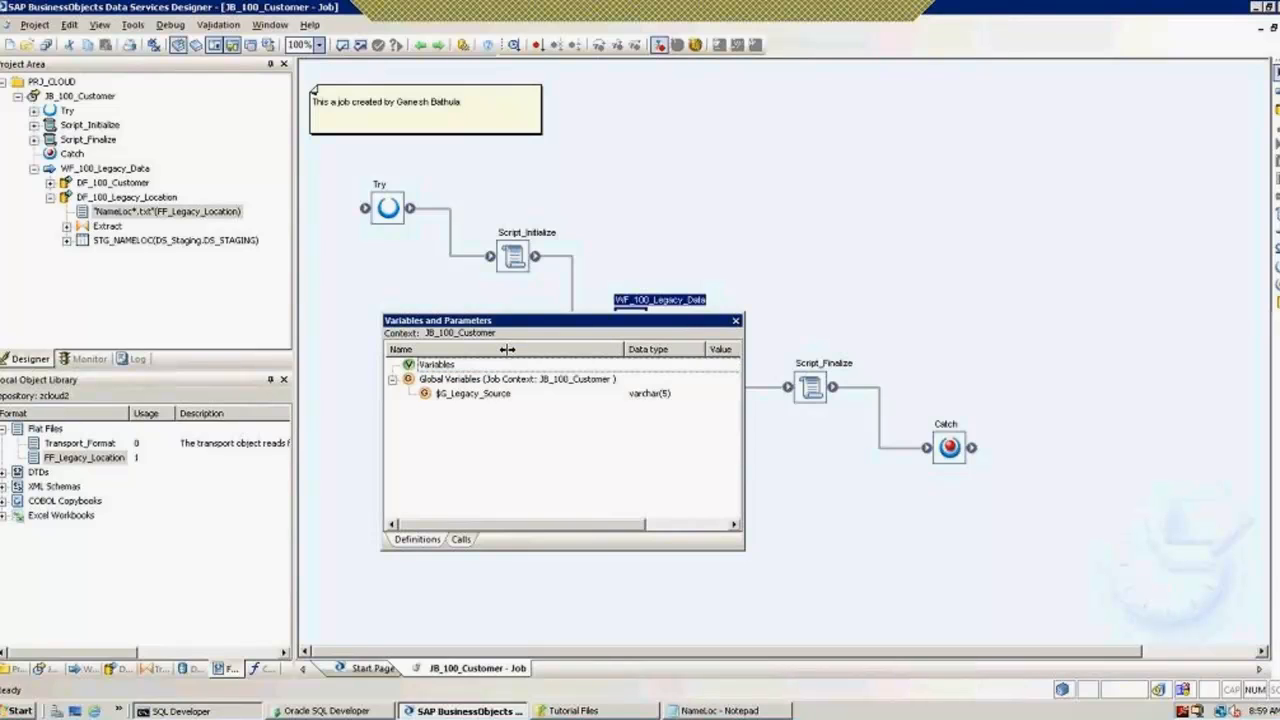
pyautogui.click(466, 396)
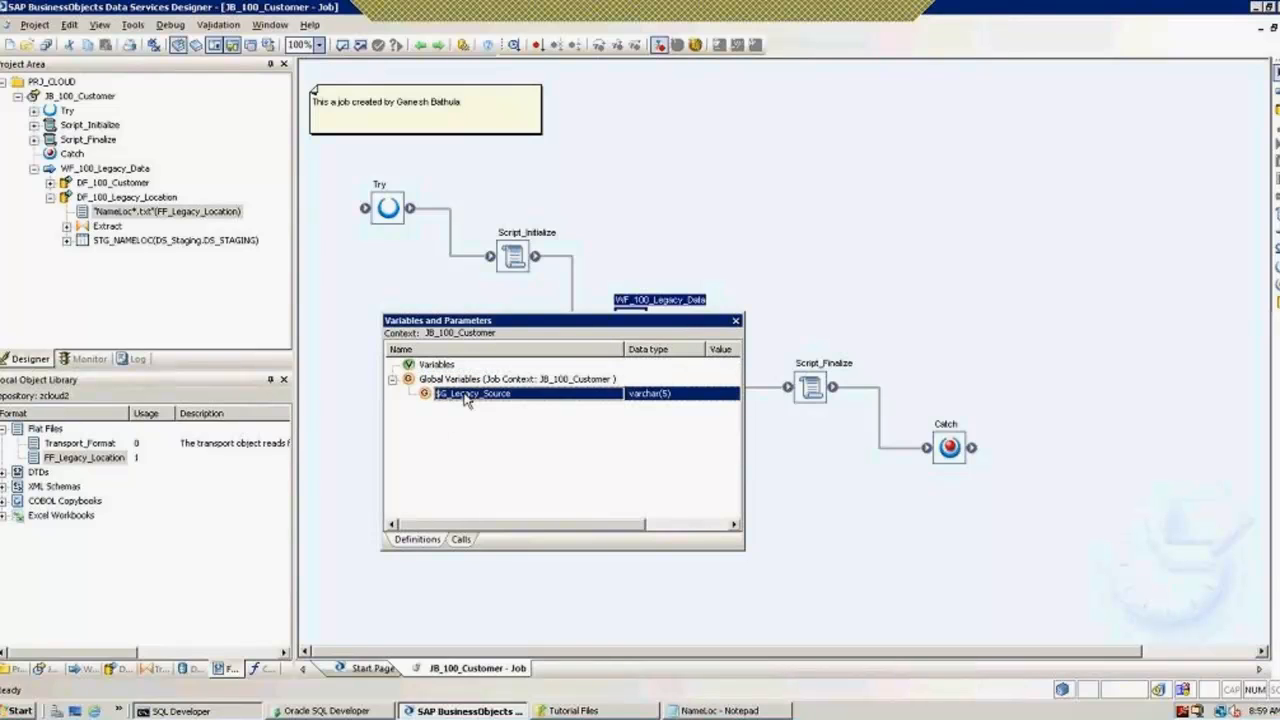
pyautogui.rightClick(465, 396)
pyautogui.click(458, 383)
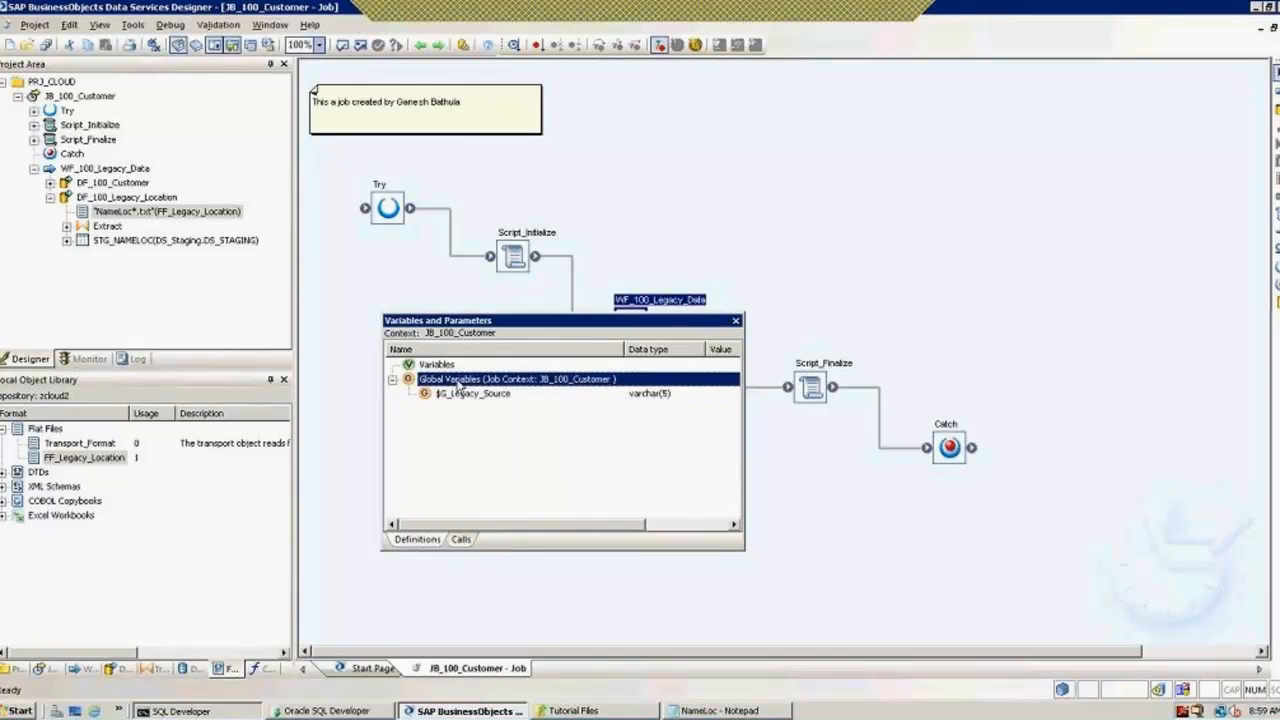
pyautogui.rightClick(460, 386)
pyautogui.click(490, 392)
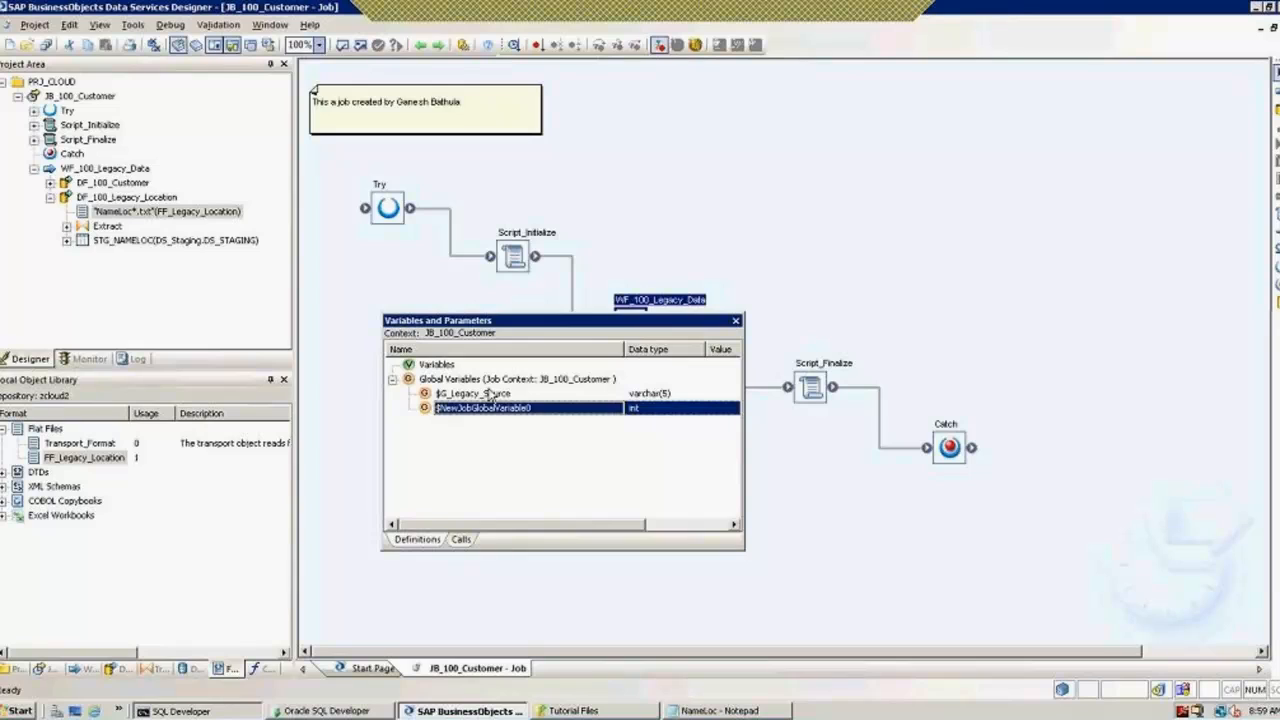
# Step: Set the new variable's properties: name $G_Flat_File, type varchar, length 100
pyautogui.click(488, 396)
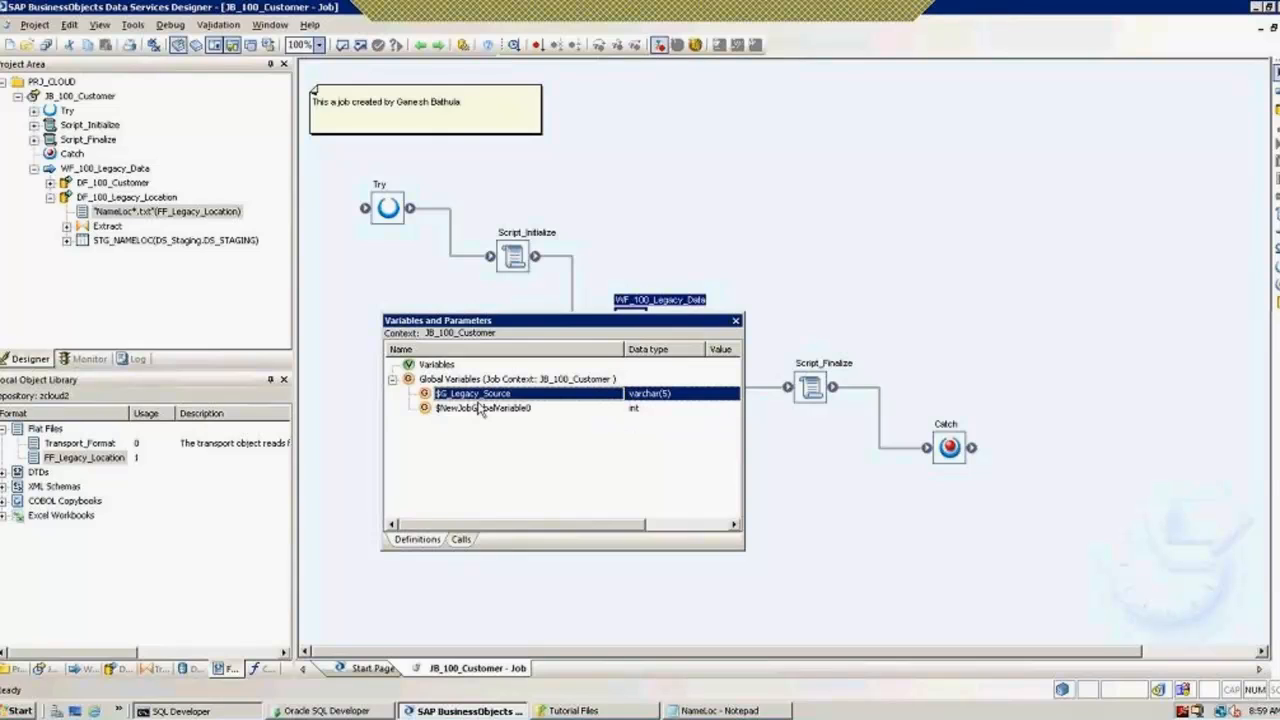
pyautogui.click(481, 407)
pyautogui.rightClick(481, 407)
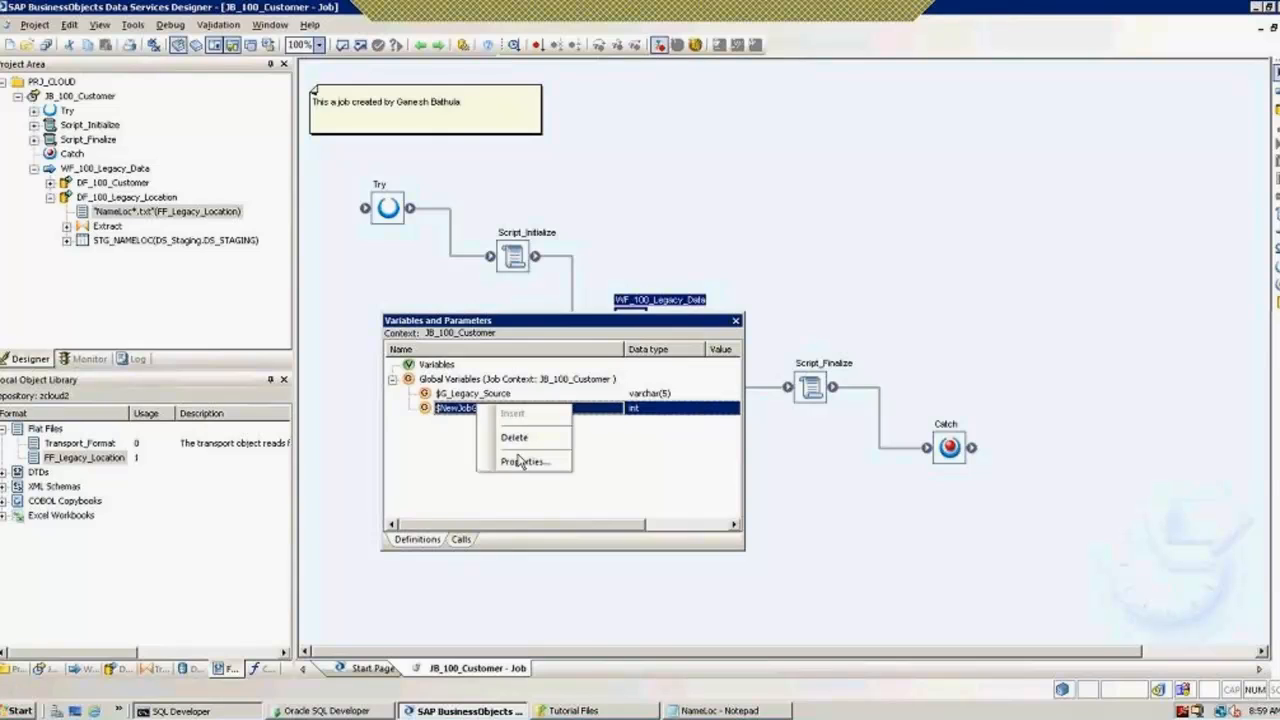
pyautogui.click(519, 462)
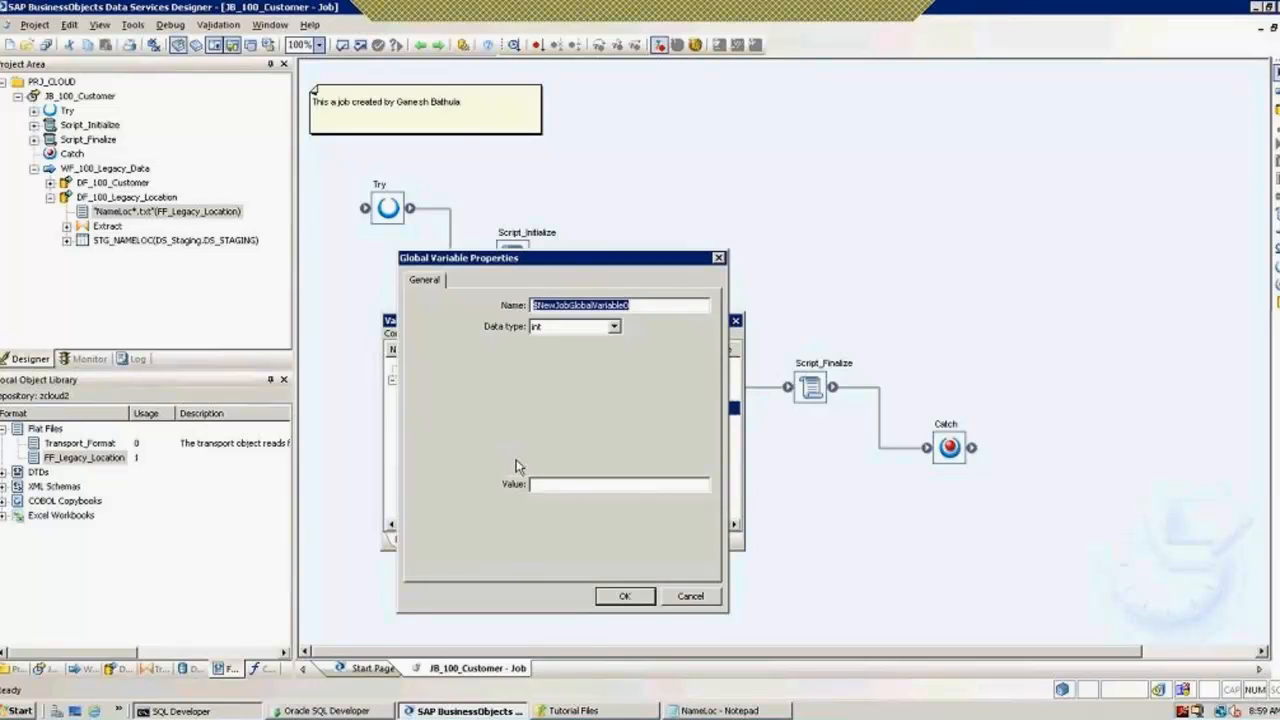
pyautogui.write('$G')
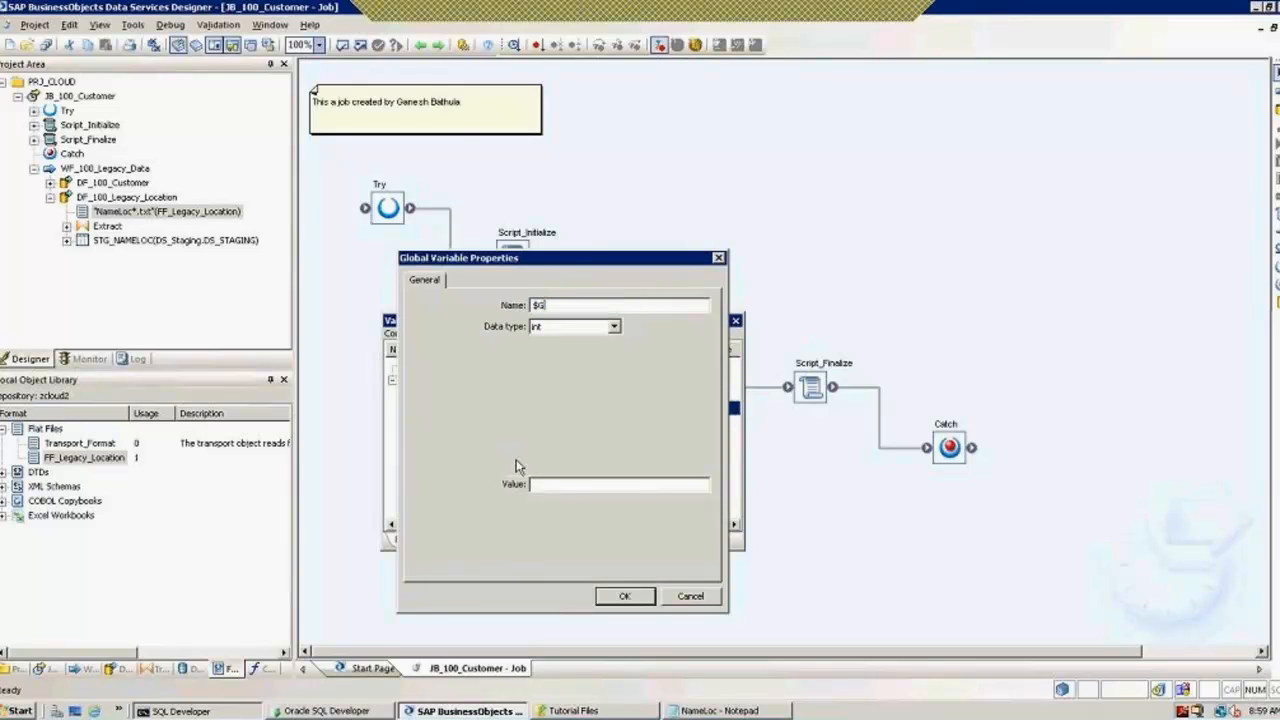
pyautogui.write('_Flat_File')
pyautogui.click(613, 328)
pyautogui.click(573, 436)
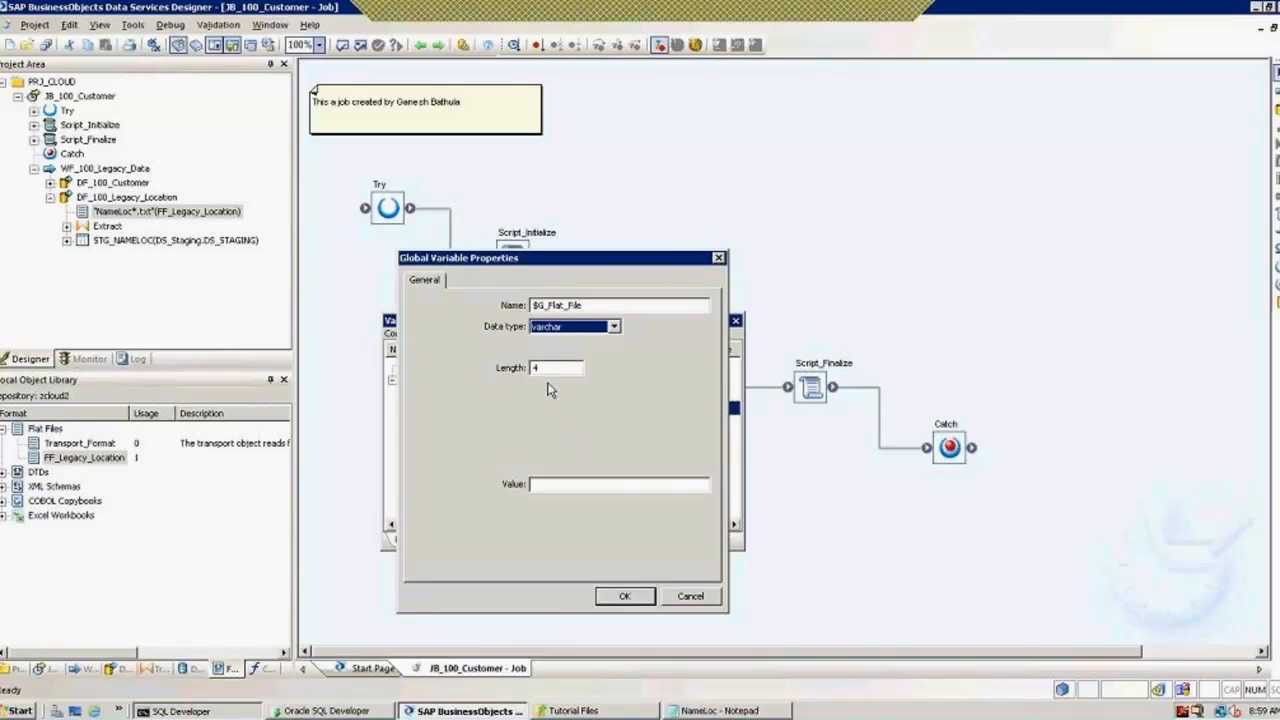
pyautogui.write('100')
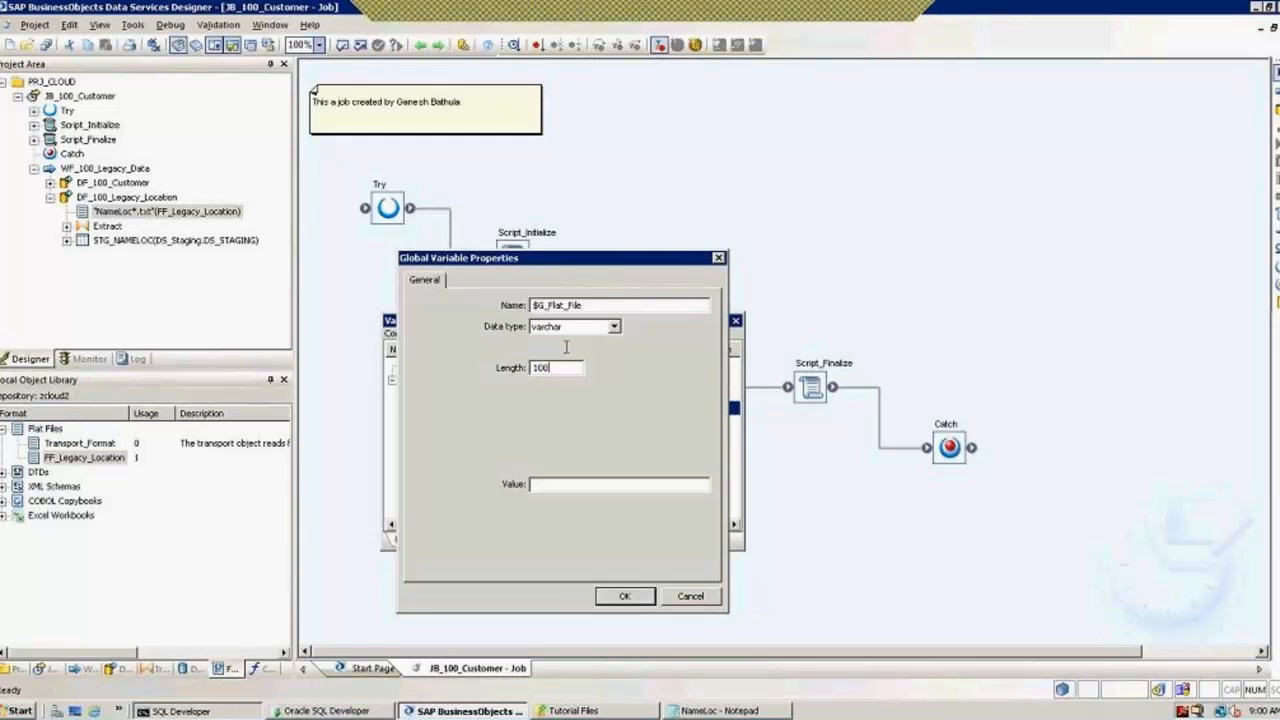
pyautogui.click(626, 598)
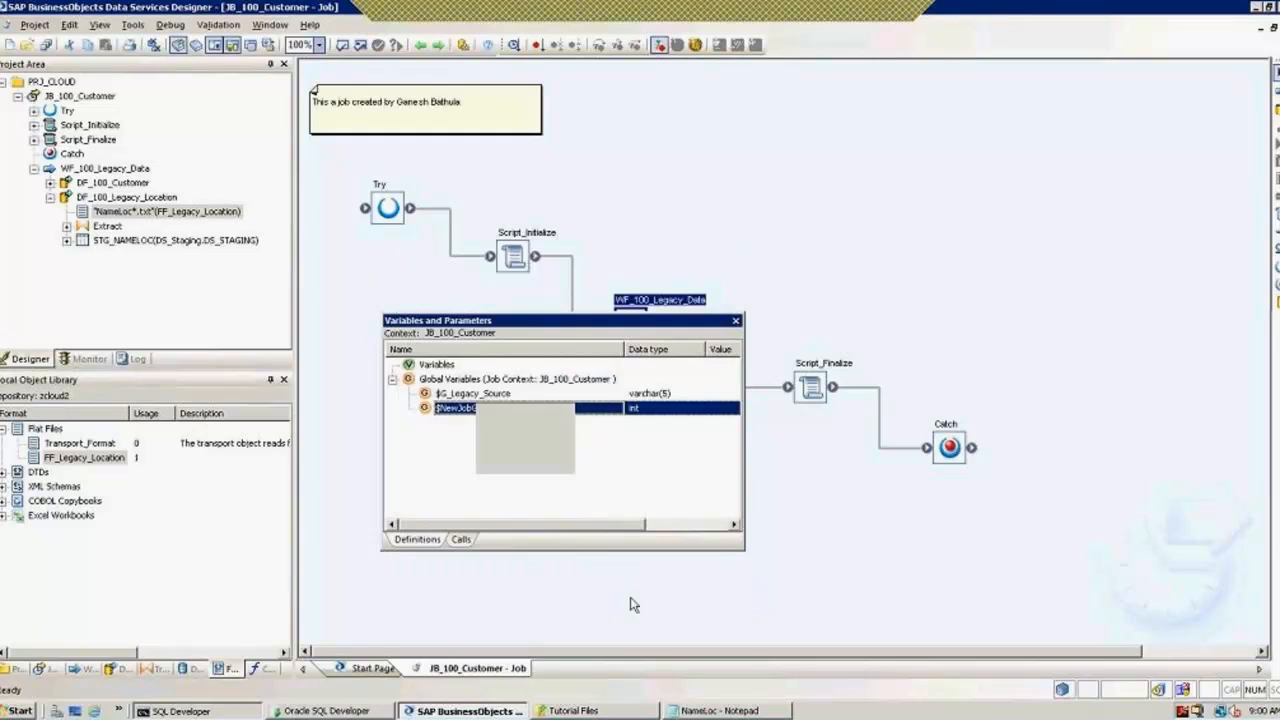
# Step: Insert another global variable and define it as $G_File_Path, varchar, length 100
pyautogui.rightClick(465, 385)
pyautogui.click(497, 393)
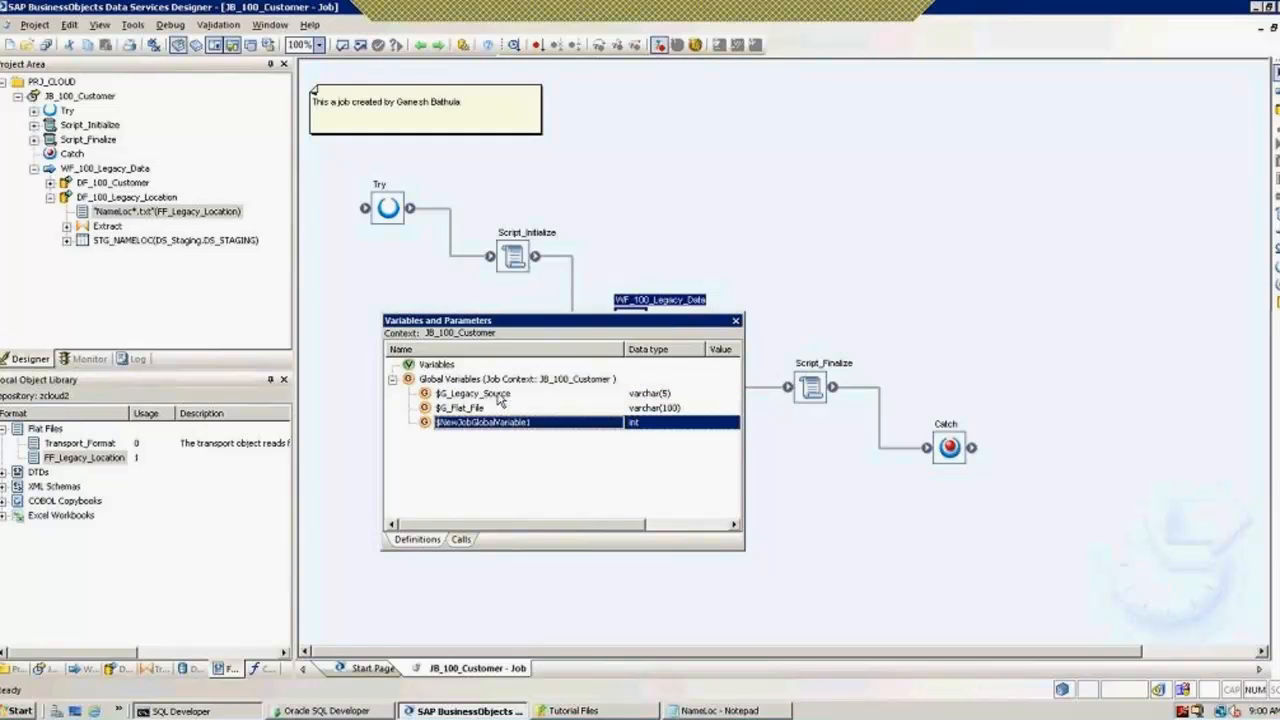
pyautogui.rightClick(484, 423)
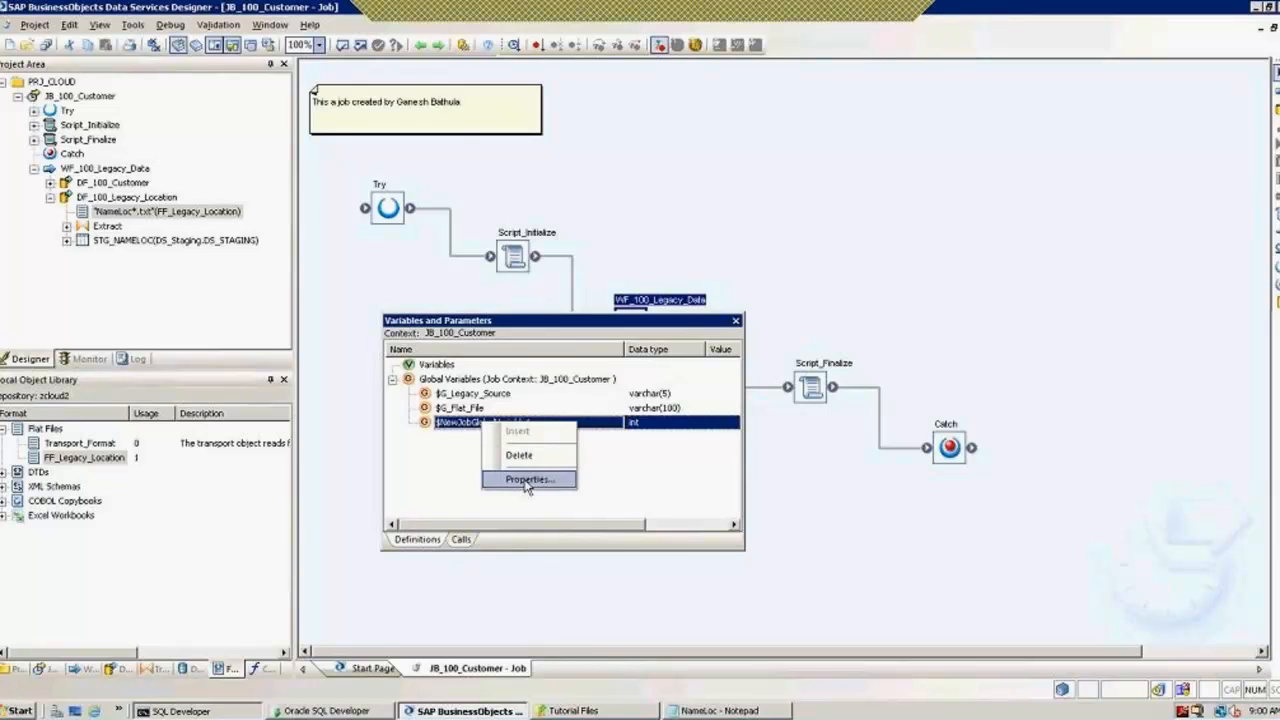
pyautogui.click(527, 479)
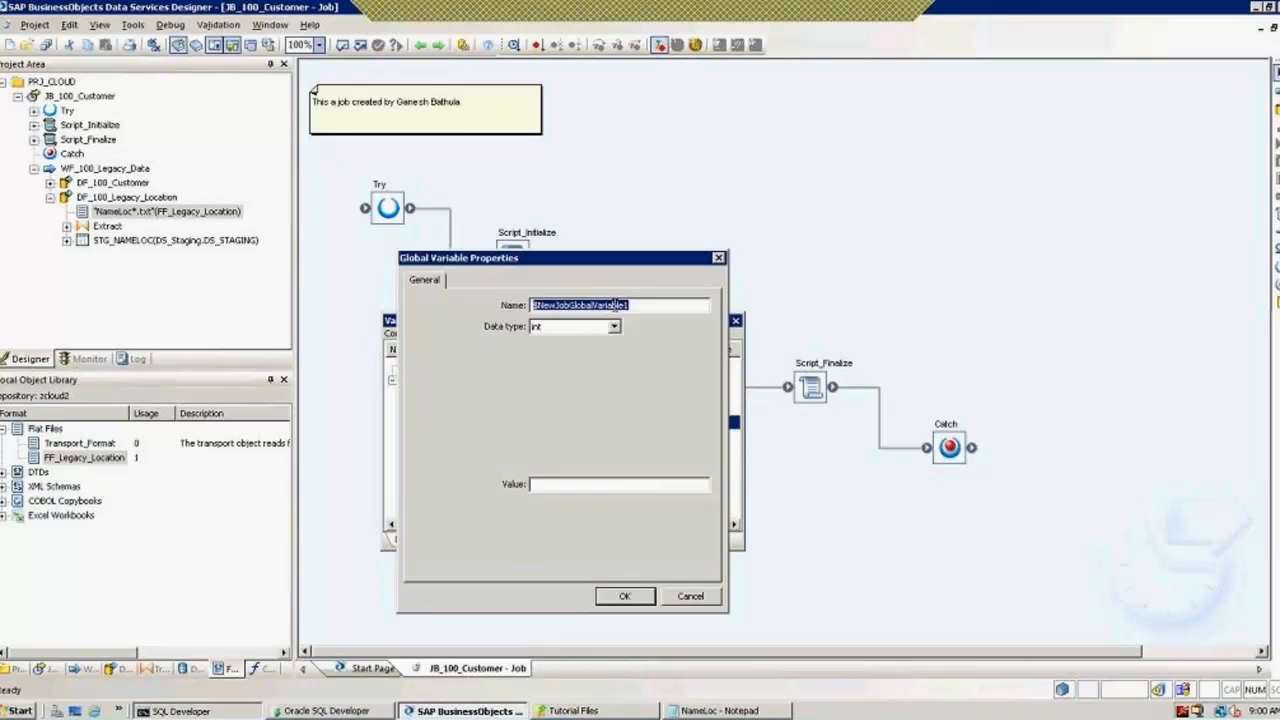
pyautogui.write('$G')
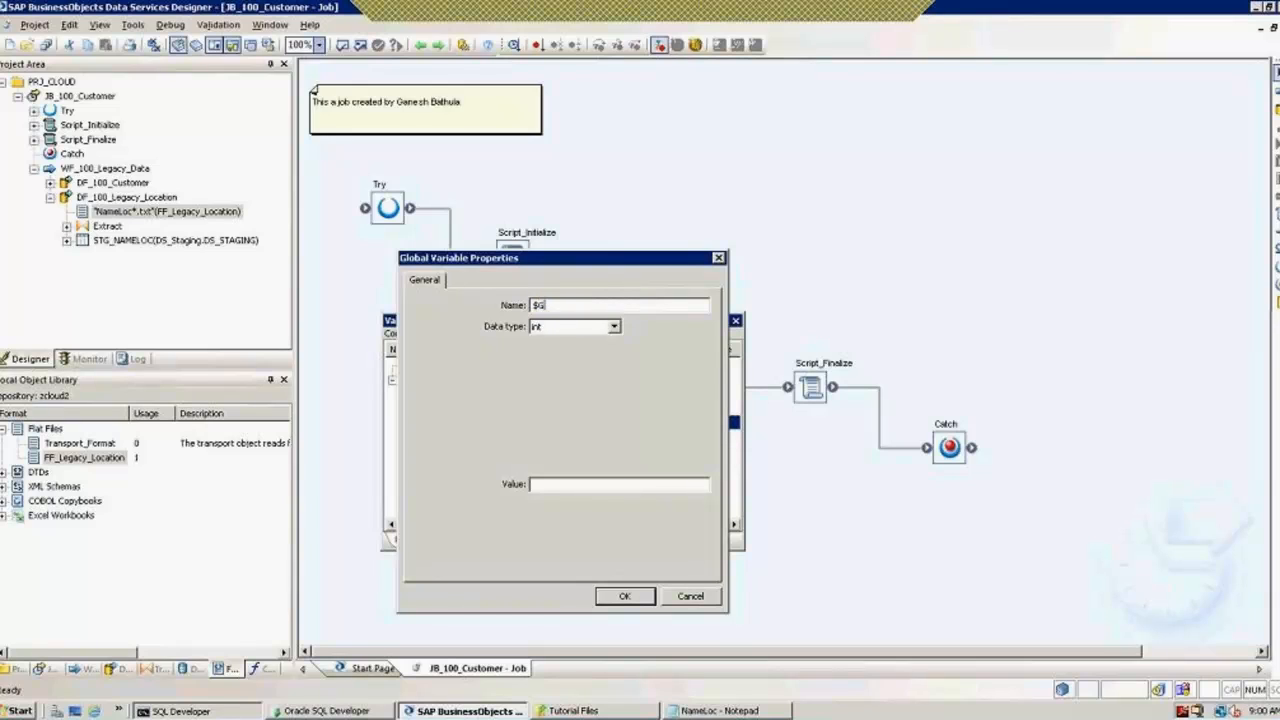
pyautogui.write('_File_Path')
pyautogui.click(615, 330)
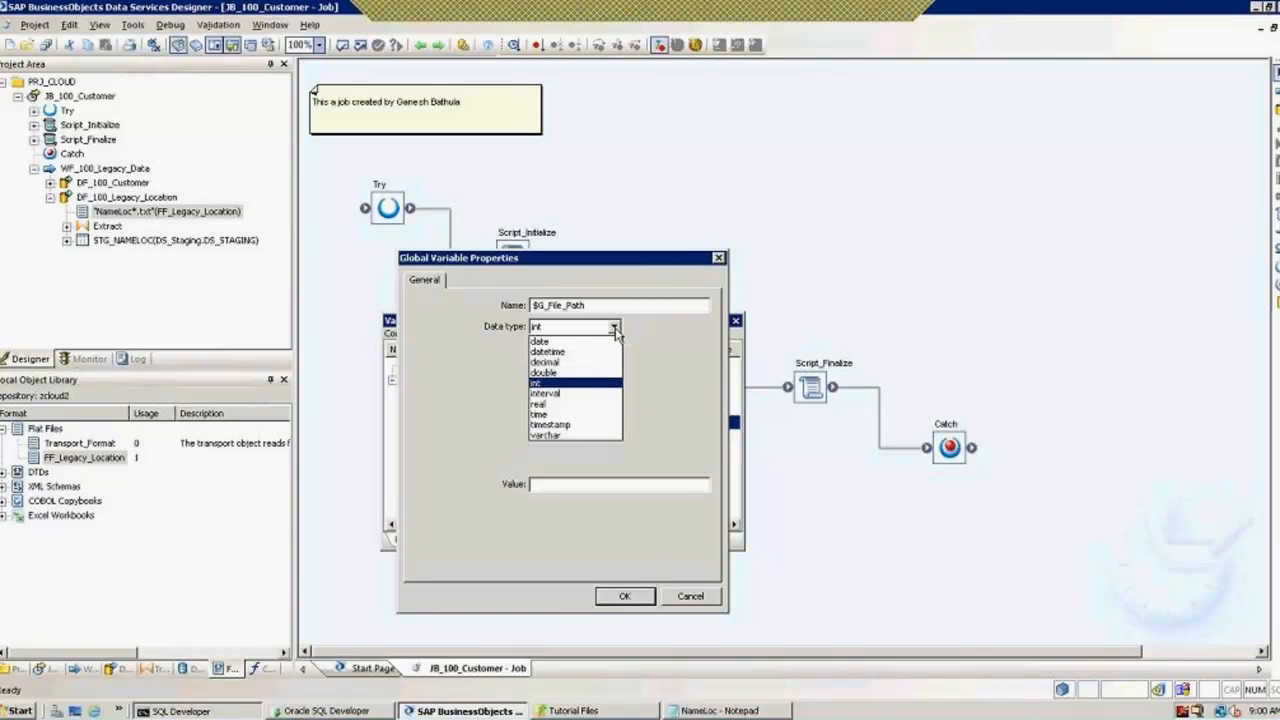
pyautogui.click(565, 437)
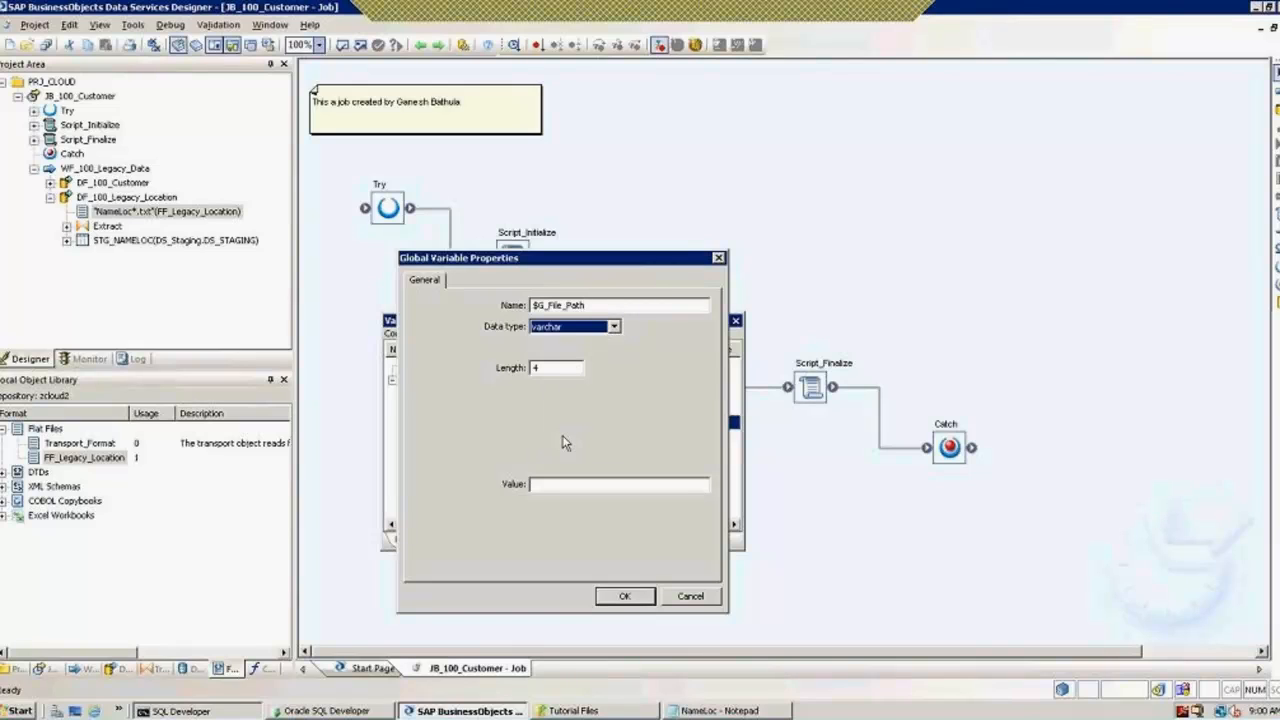
pyautogui.press('Tab')
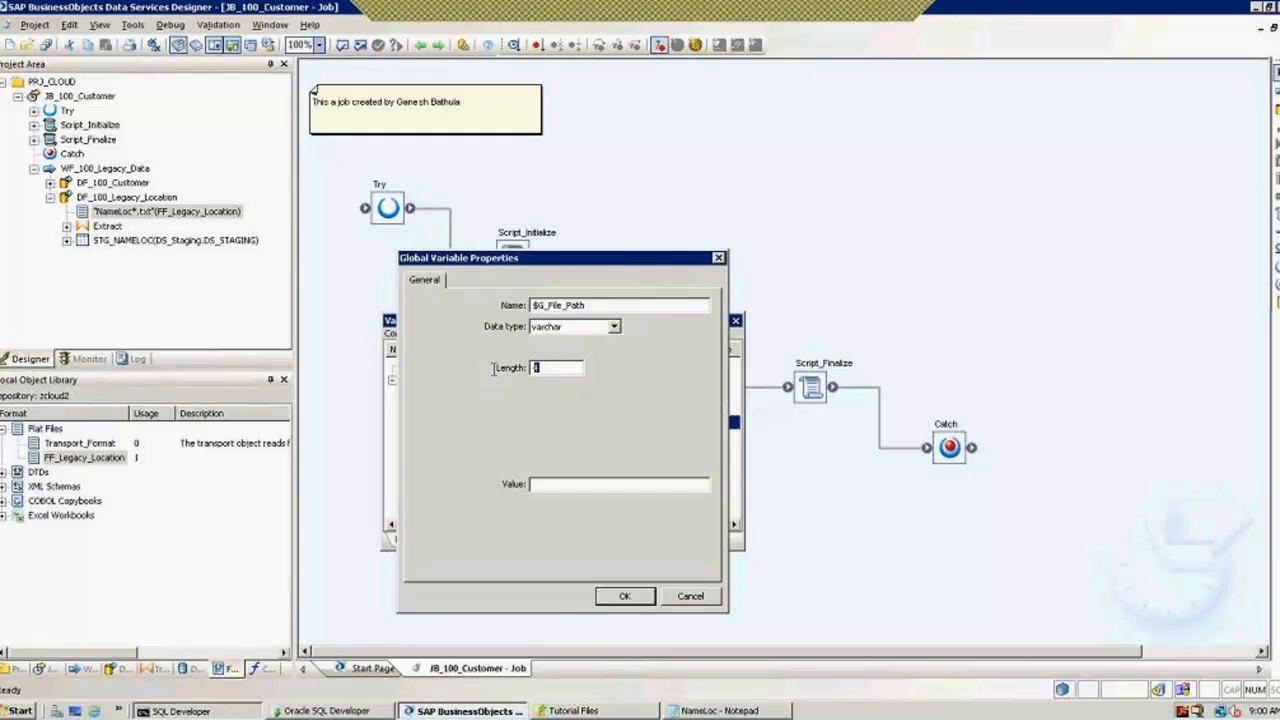
pyautogui.write('100')
pyautogui.click(630, 597)
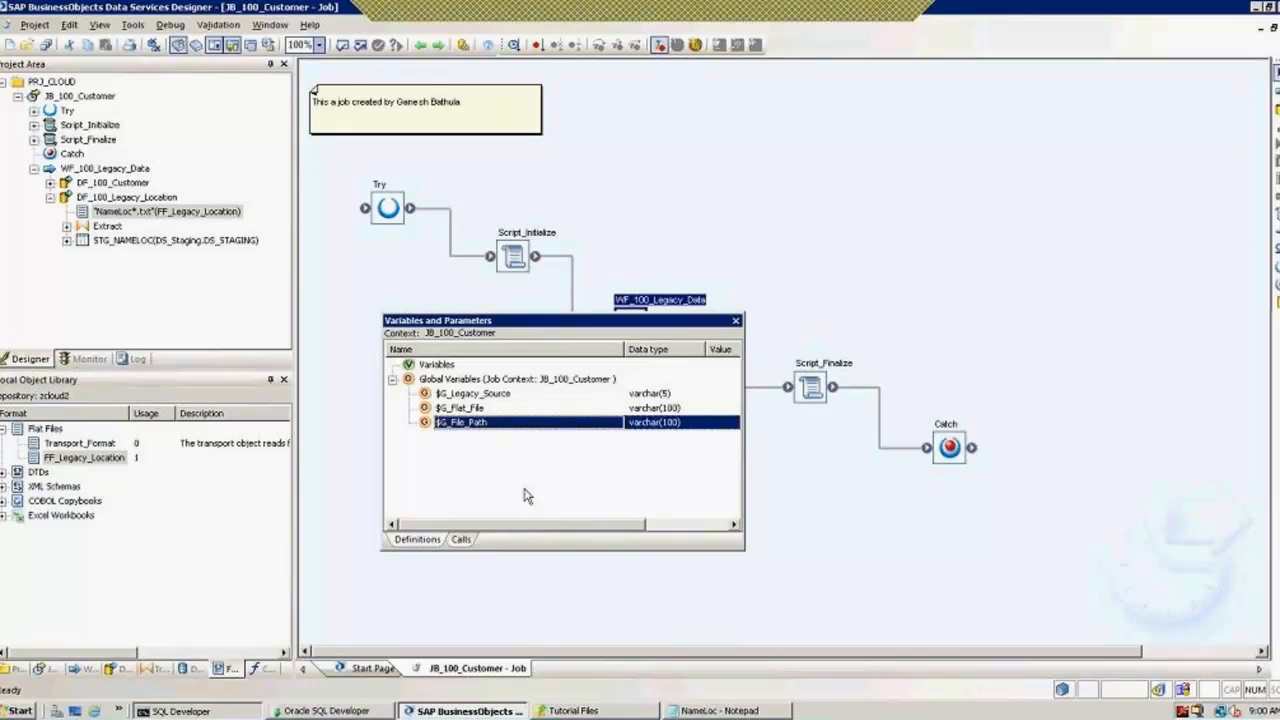
# Step: Edit $G_Flat_File's properties to change its name to $G_File_Name and confirm
pyautogui.rightClick(463, 411)
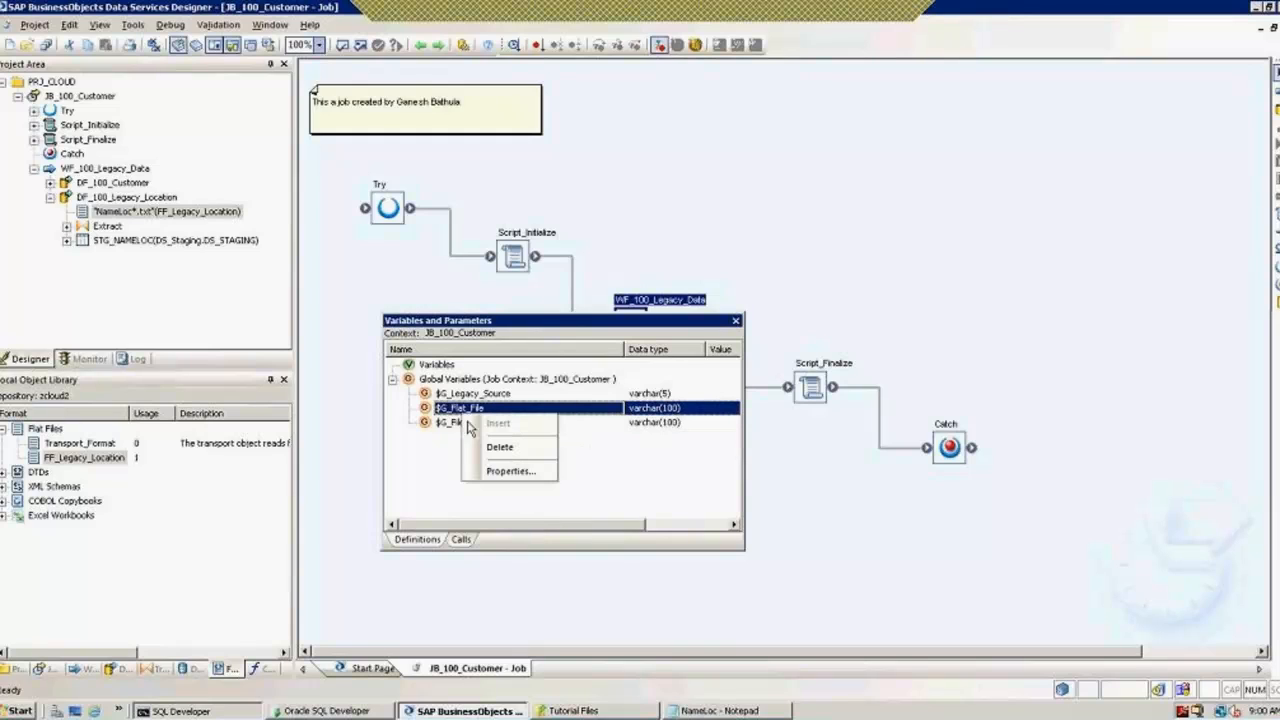
pyautogui.click(510, 471)
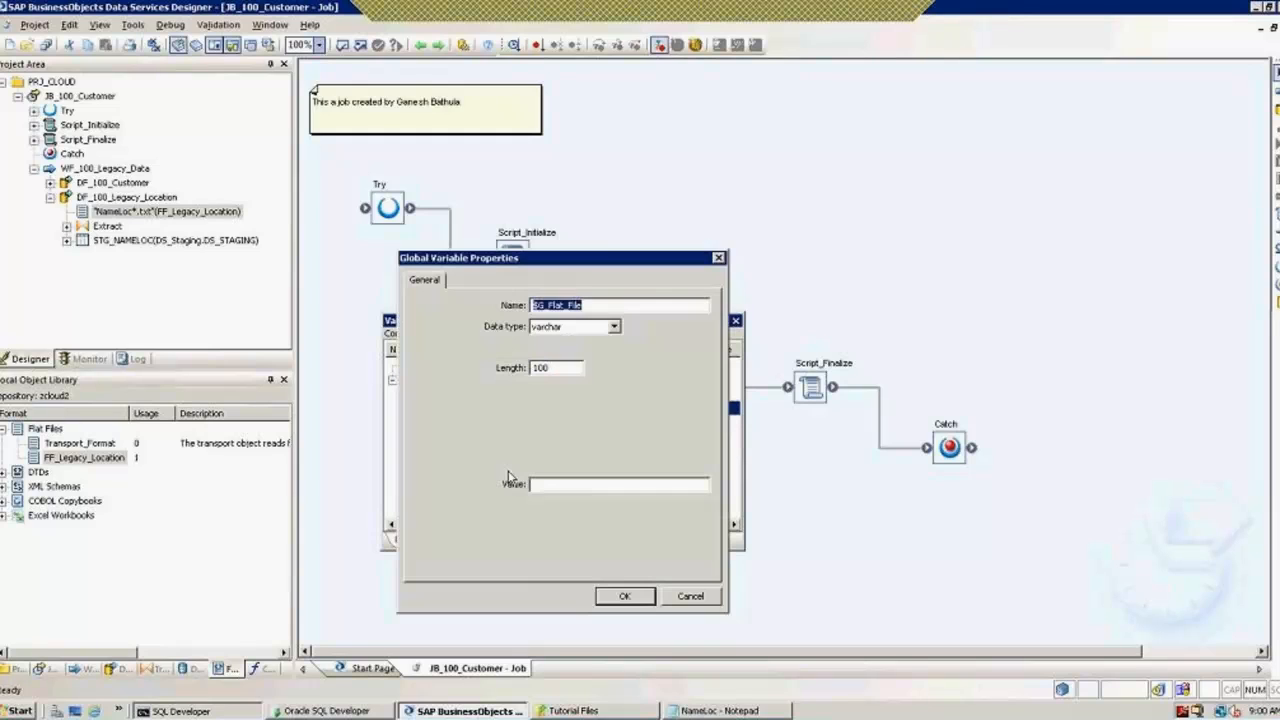
pyautogui.click(599, 305)
pyautogui.press('BackSpace')
pyautogui.press('BackSpace')
pyautogui.press('BackSpace')
pyautogui.press('BackSpace')
pyautogui.press('BackSpace')
pyautogui.press('BackSpace')
pyautogui.press('BackSpace')
pyautogui.press('BackSpace')
pyautogui.write('ile_Name')
pyautogui.click(626, 596)
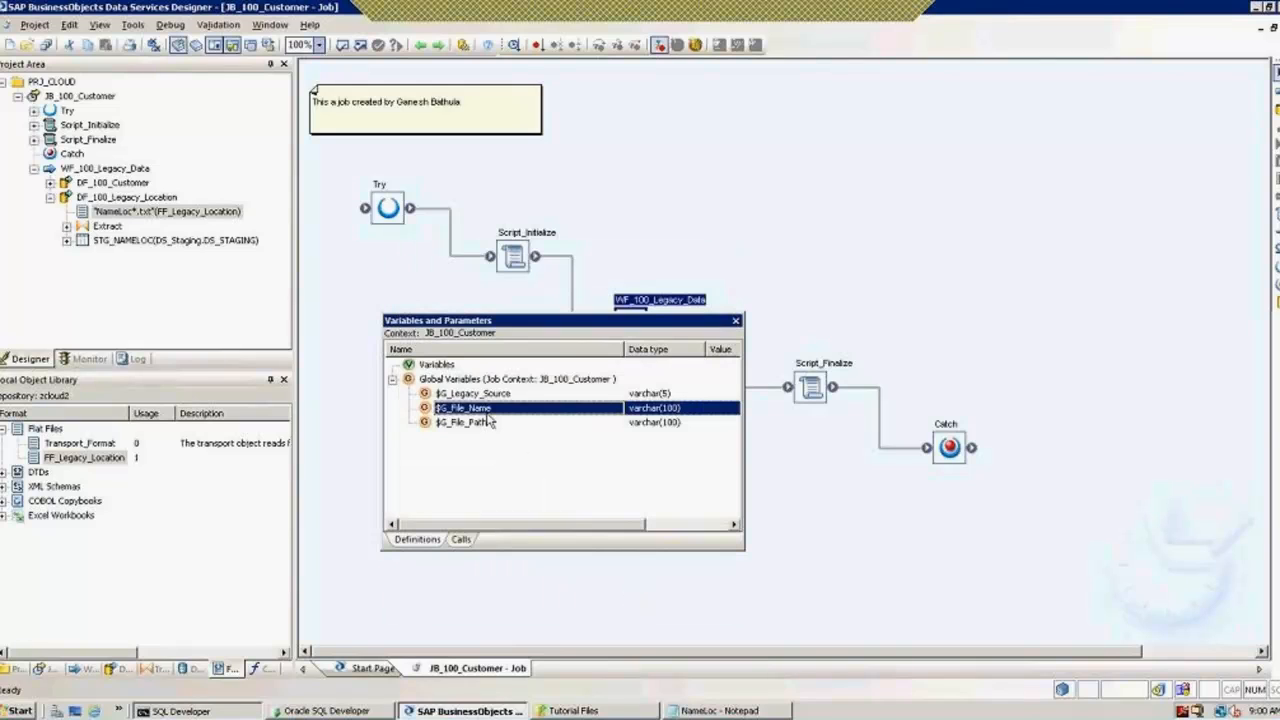
# Step: Open the NameLoc flat-file source editor in WF_100_Legacy_Data's DF_100_Legacy_Location data flow
pyautogui.click(736, 320)
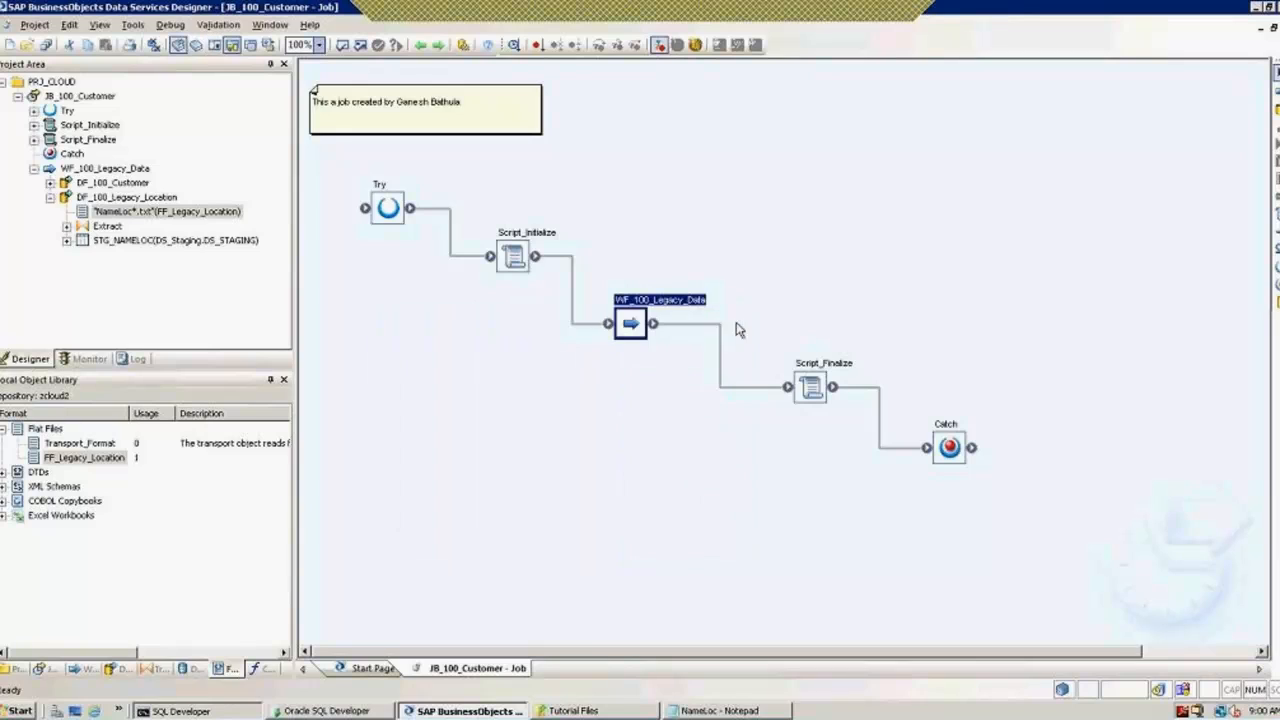
pyautogui.doubleClick(632, 326)
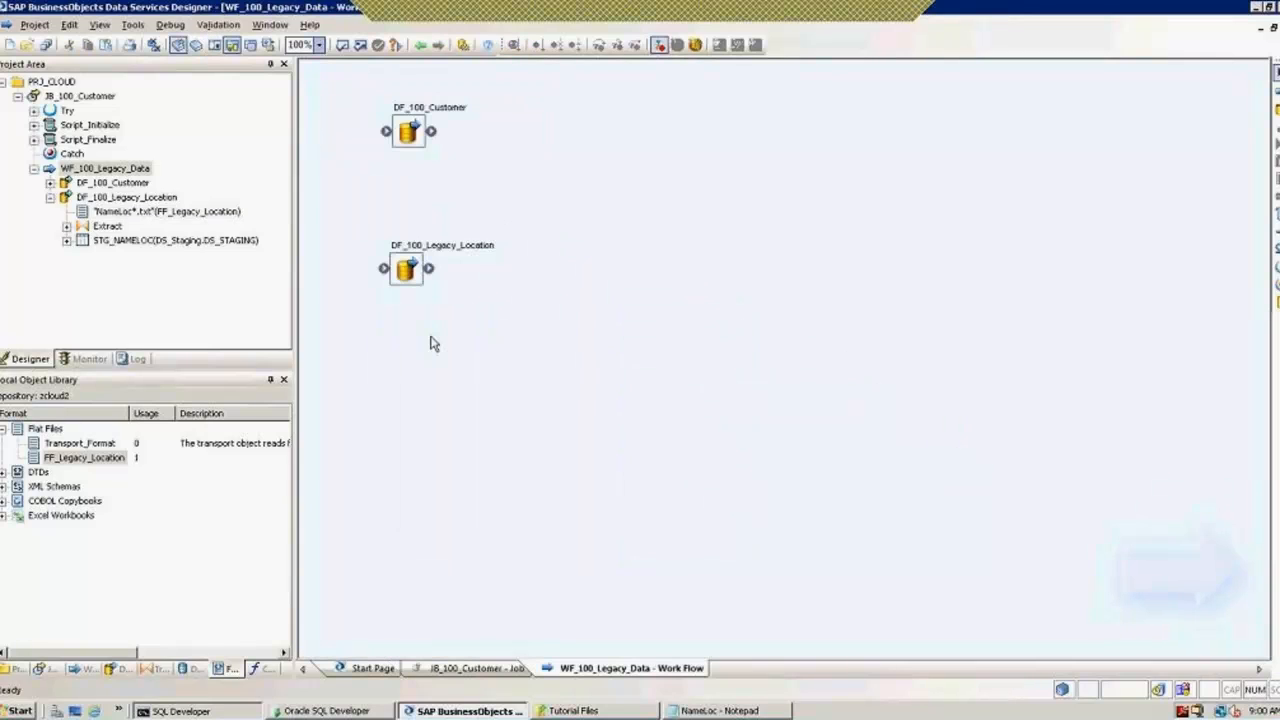
pyautogui.doubleClick(405, 268)
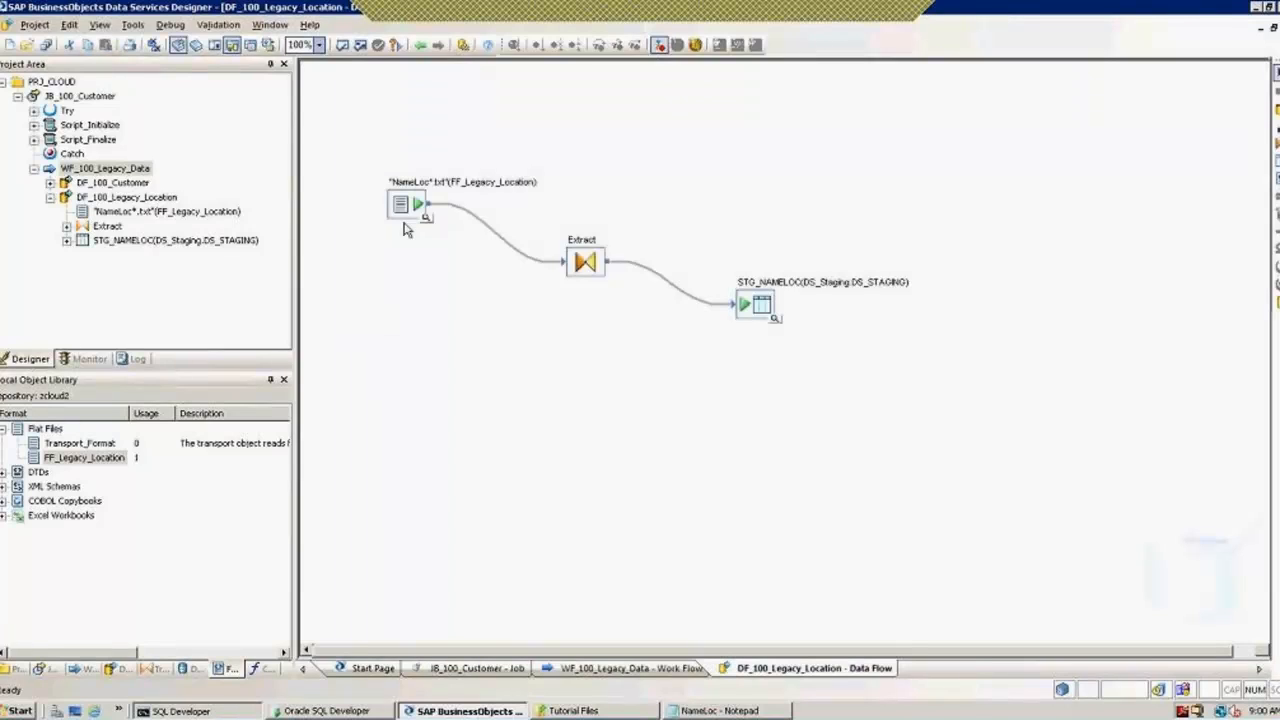
pyautogui.click(416, 211)
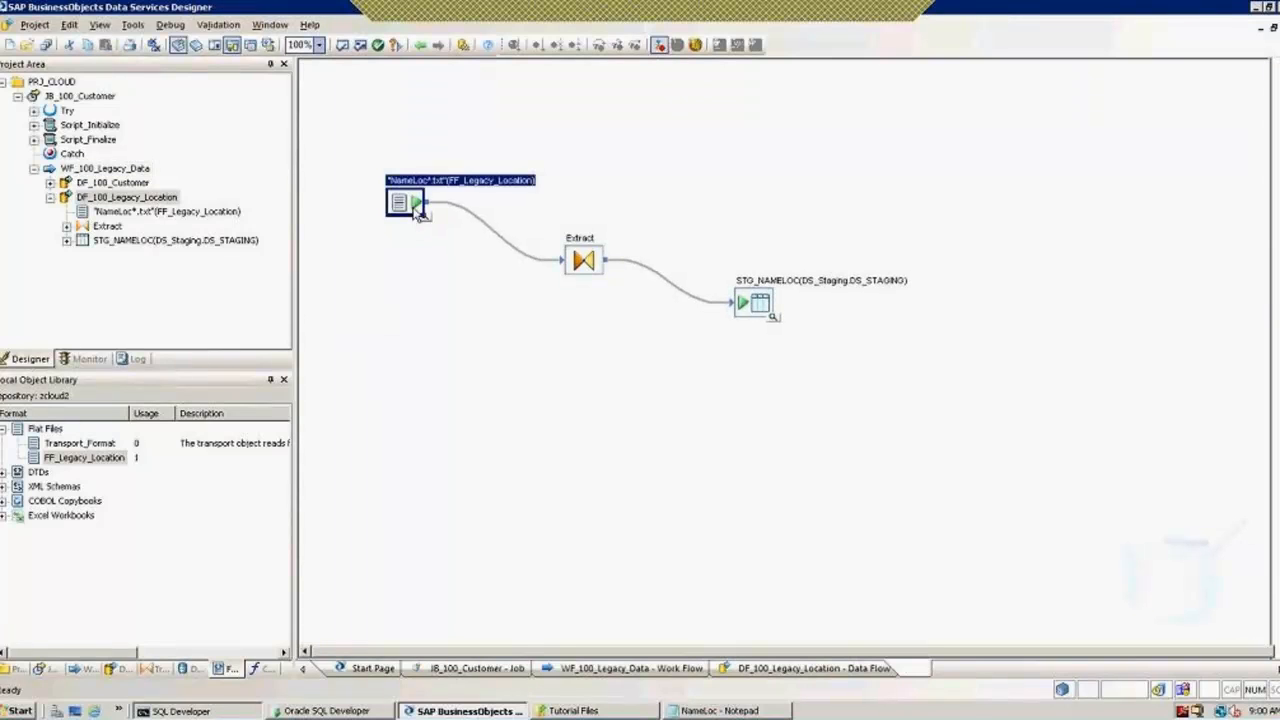
pyautogui.doubleClick(410, 208)
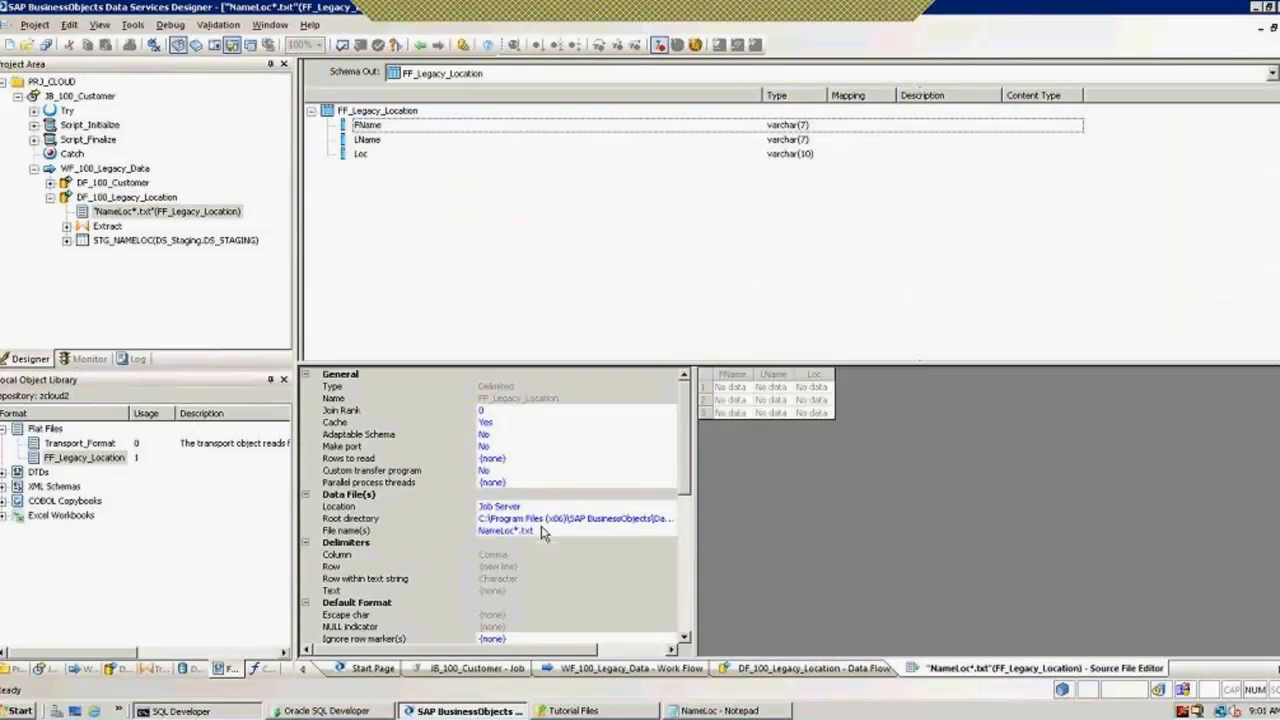
# Step: Set the source's Root directory to the global variable $G_File_Path
pyautogui.click(545, 519)
pyautogui.press('Delete')
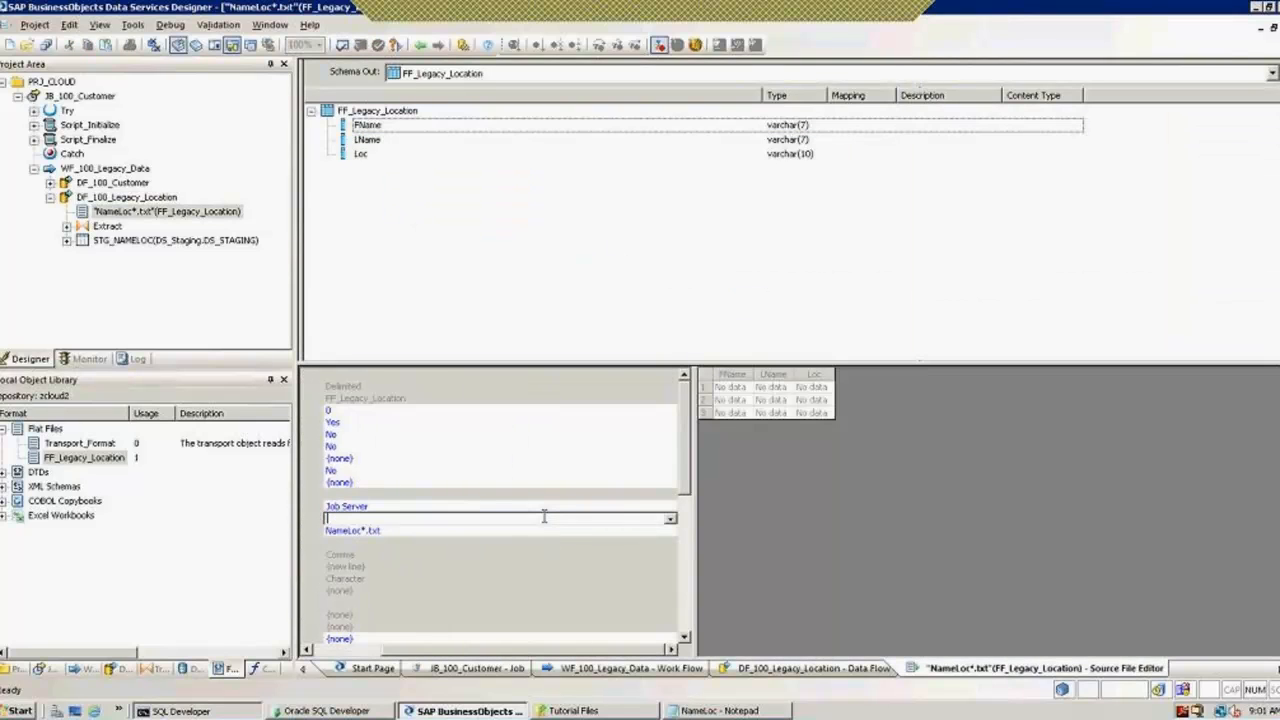
pyautogui.write('$')
pyautogui.press('BackSpace')
pyautogui.write('$')
pyautogui.click(545, 517)
pyautogui.press('BackSpace')
pyautogui.press('BackSpace')
pyautogui.press('BackSpace')
pyautogui.press('BackSpace')
pyautogui.write('Path')
pyautogui.press('Return')
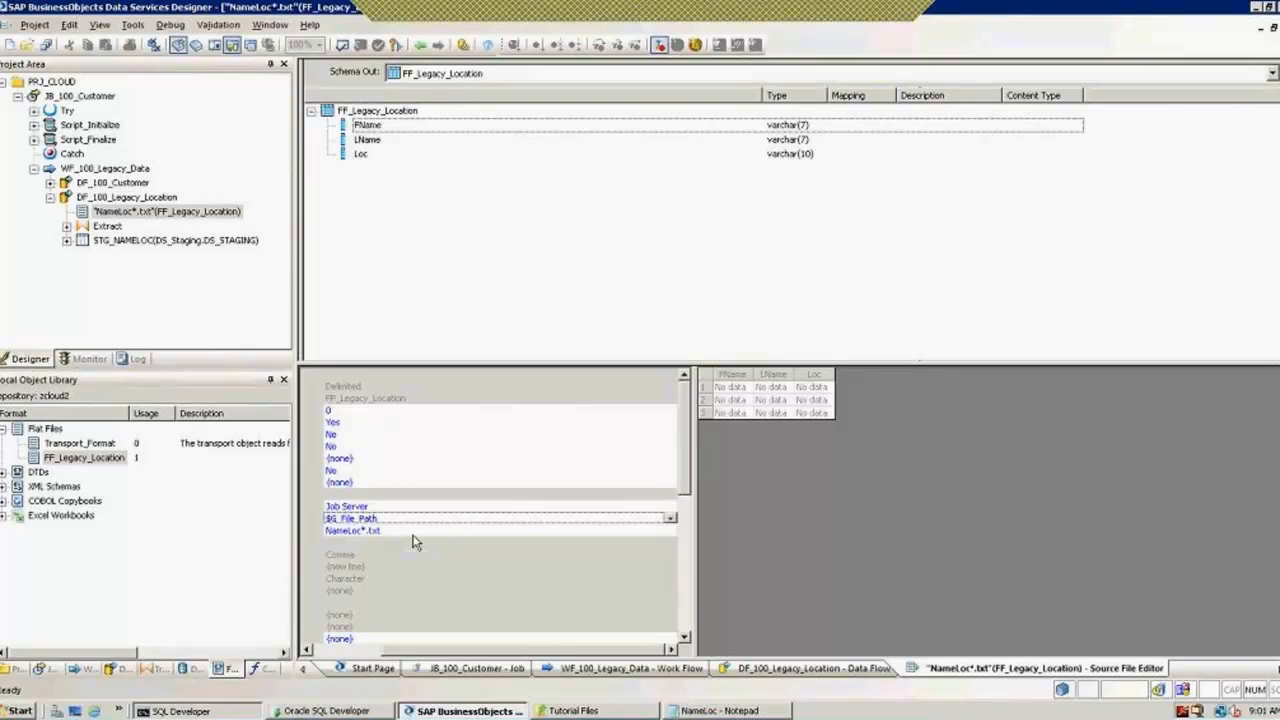
# Step: Set File name(s) to $G_File_Name and return to the data flow diagram
pyautogui.click(411, 533)
pyautogui.press('BackSpace')
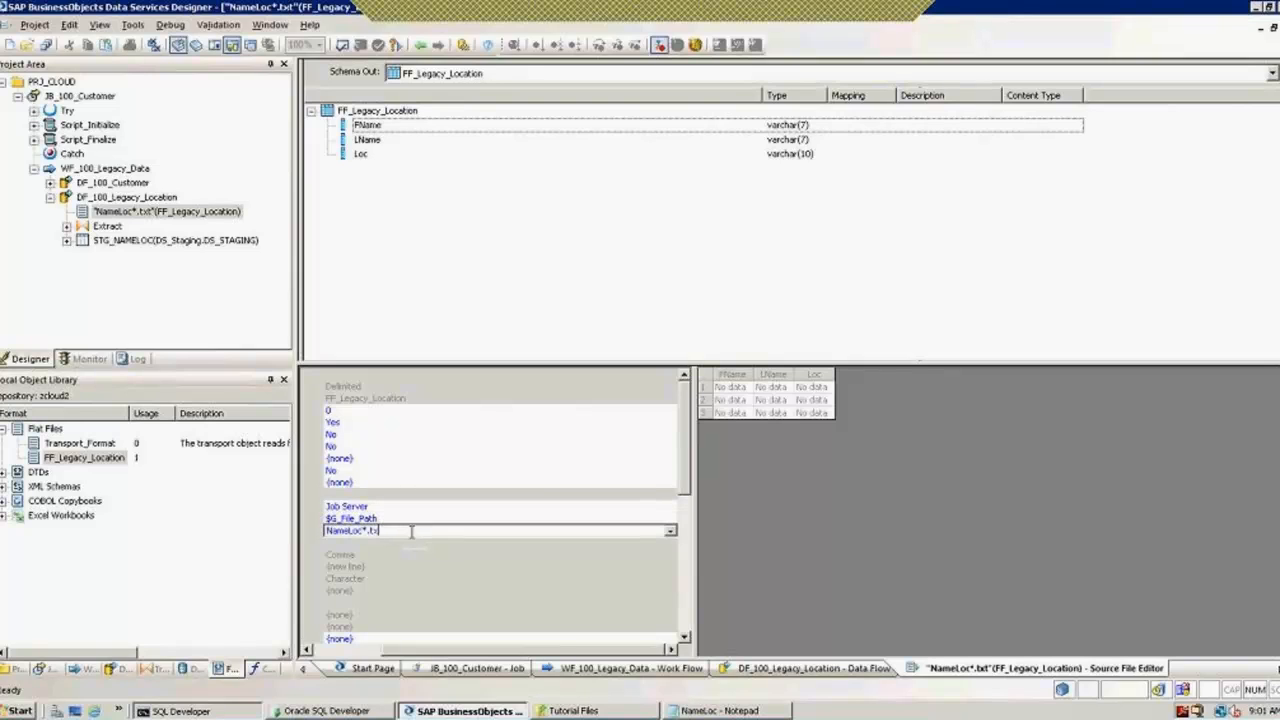
pyautogui.press('BackSpace')
pyautogui.press('BackSpace')
pyautogui.press('BackSpace')
pyautogui.press('BackSpace')
pyautogui.press('BackSpace')
pyautogui.press('BackSpace')
pyautogui.press('BackSpace')
pyautogui.press('BackSpace')
pyautogui.press('BackSpace')
pyautogui.press('BackSpace')
pyautogui.press('BackSpace')
pyautogui.write('$G')
pyautogui.press('Return')
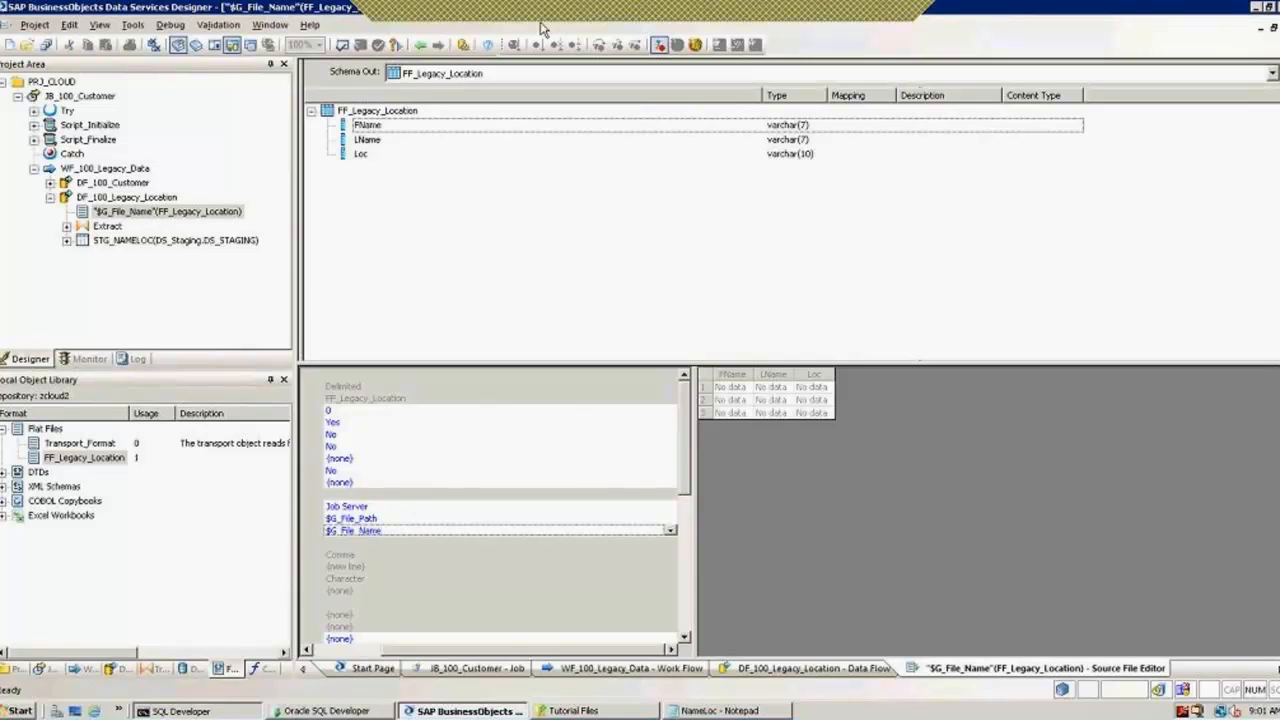
pyautogui.click(422, 50)
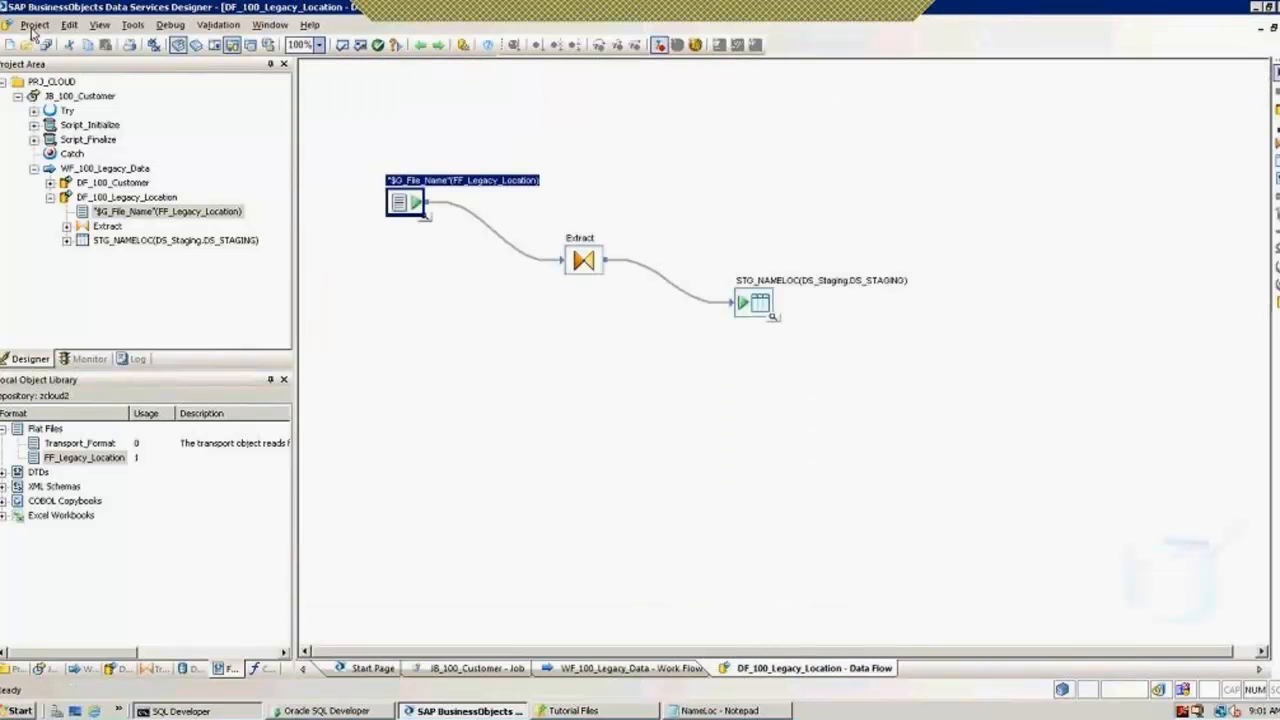
# Step: Save all changes to JB_100_Customer and DF_100_Legacy_Location, then reopen the source editor to confirm both variables
pyautogui.click(34, 24)
pyautogui.click(64, 143)
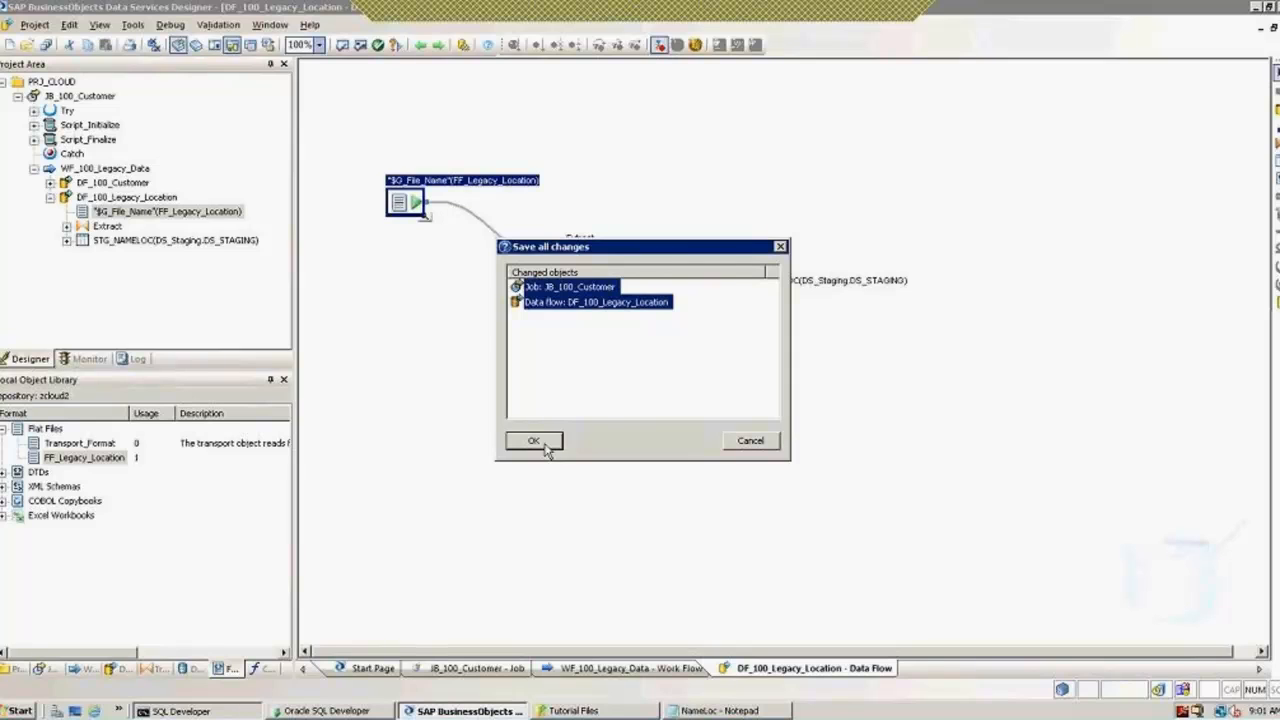
pyautogui.click(545, 445)
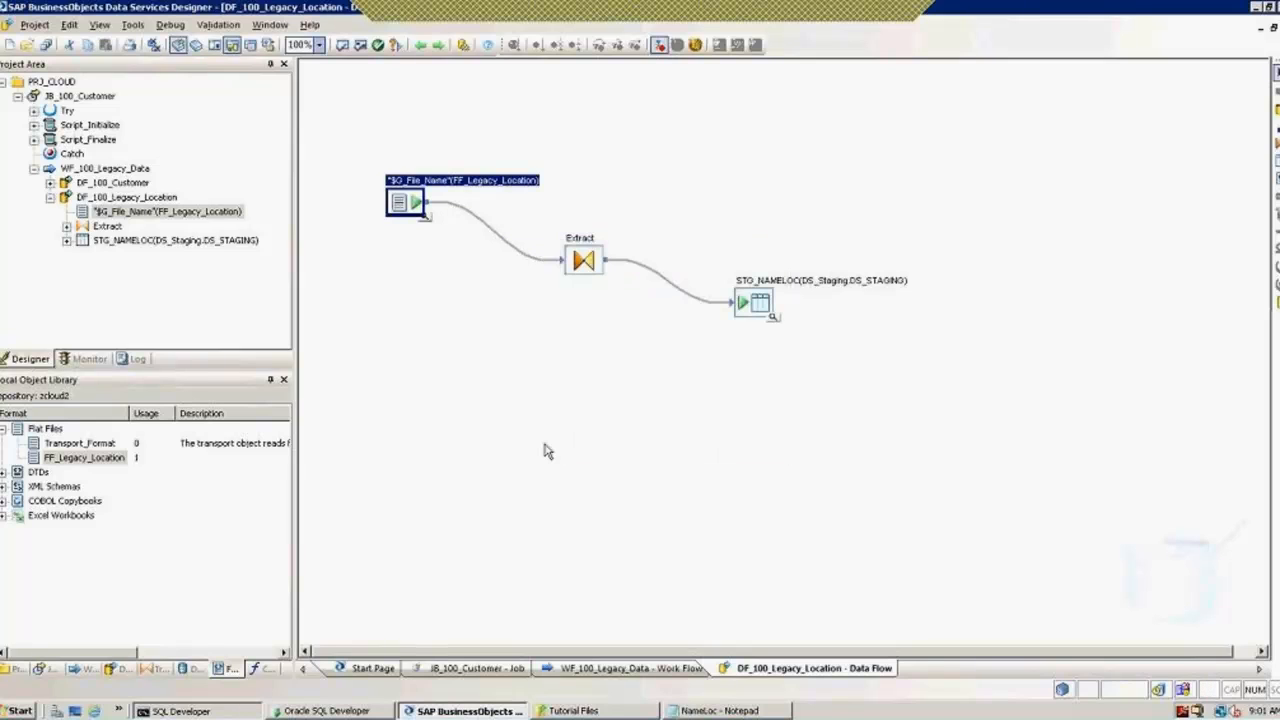
pyautogui.doubleClick(413, 208)
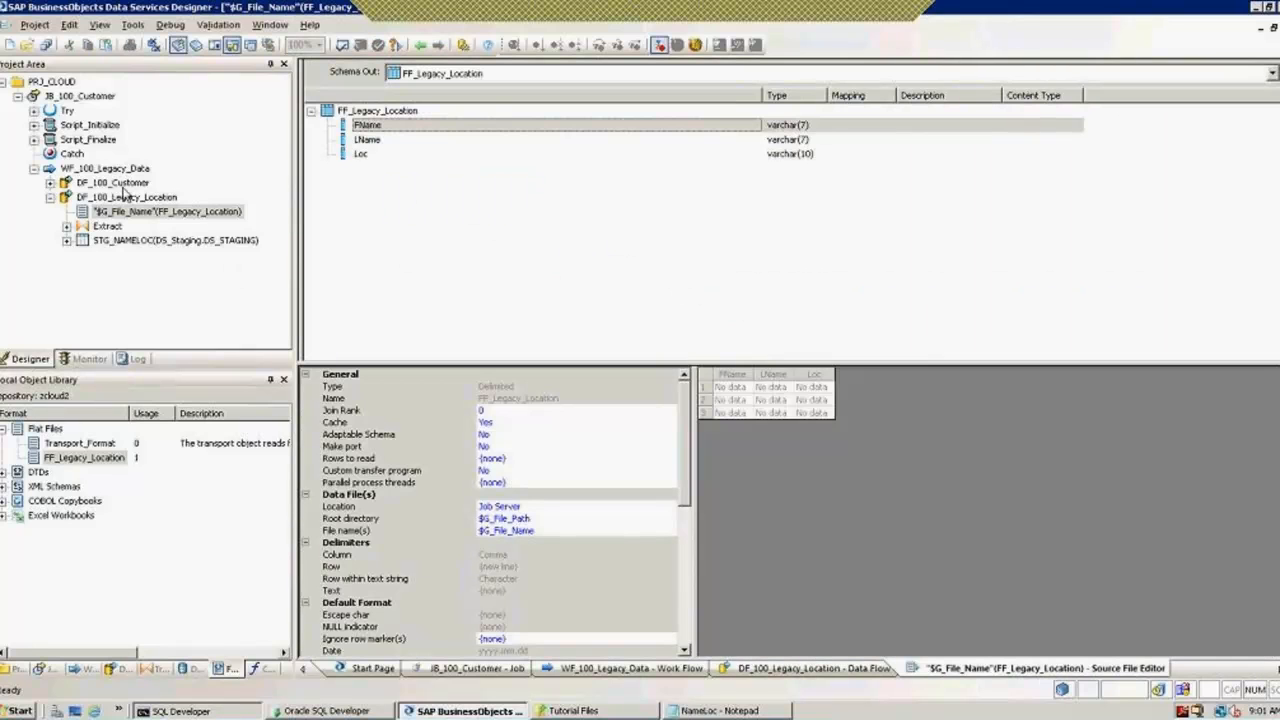
# Step: Execute JB_100_Customer with the global variable $G_File_Name set to NameLoc.txt
pyautogui.click(17, 96)
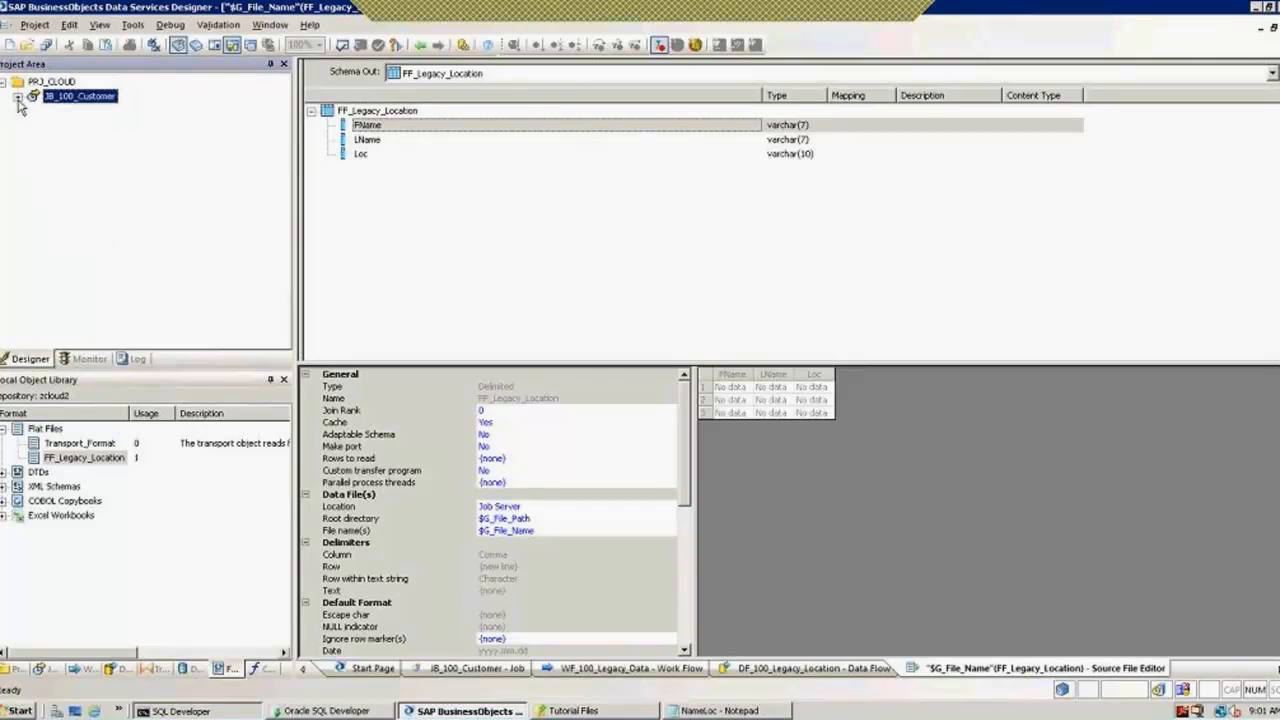
pyautogui.rightClick(63, 100)
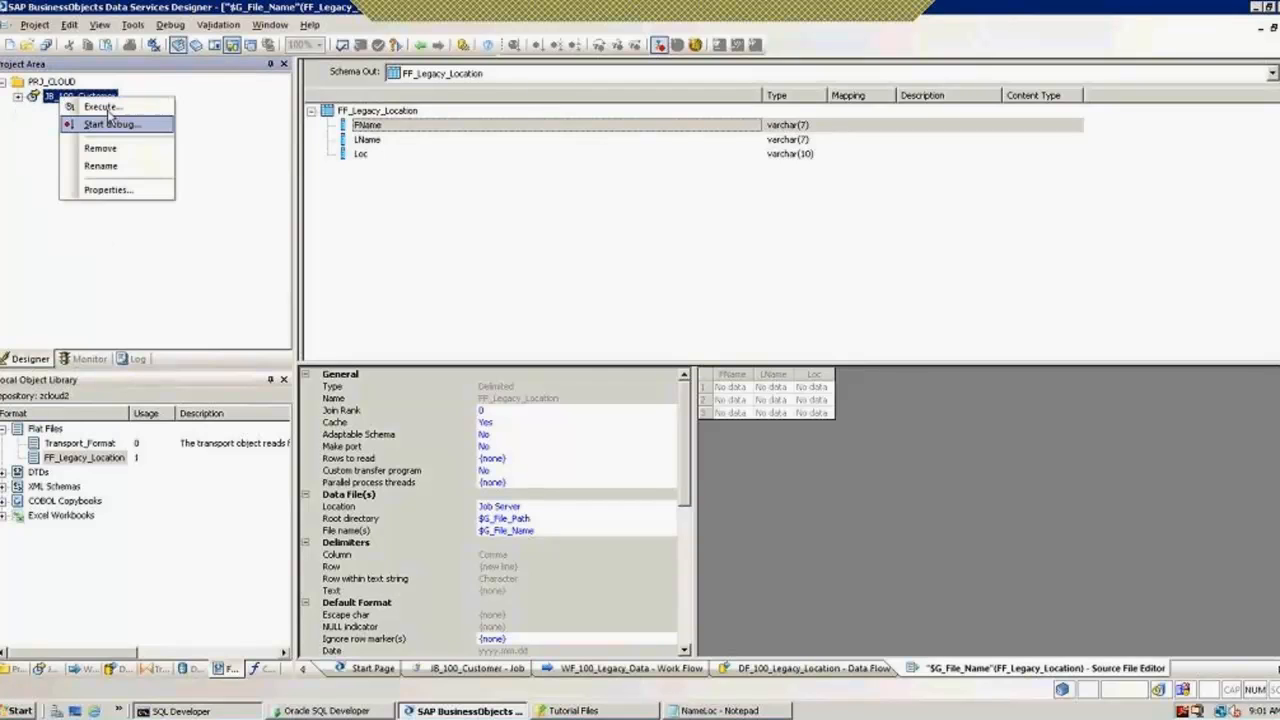
pyautogui.click(100, 108)
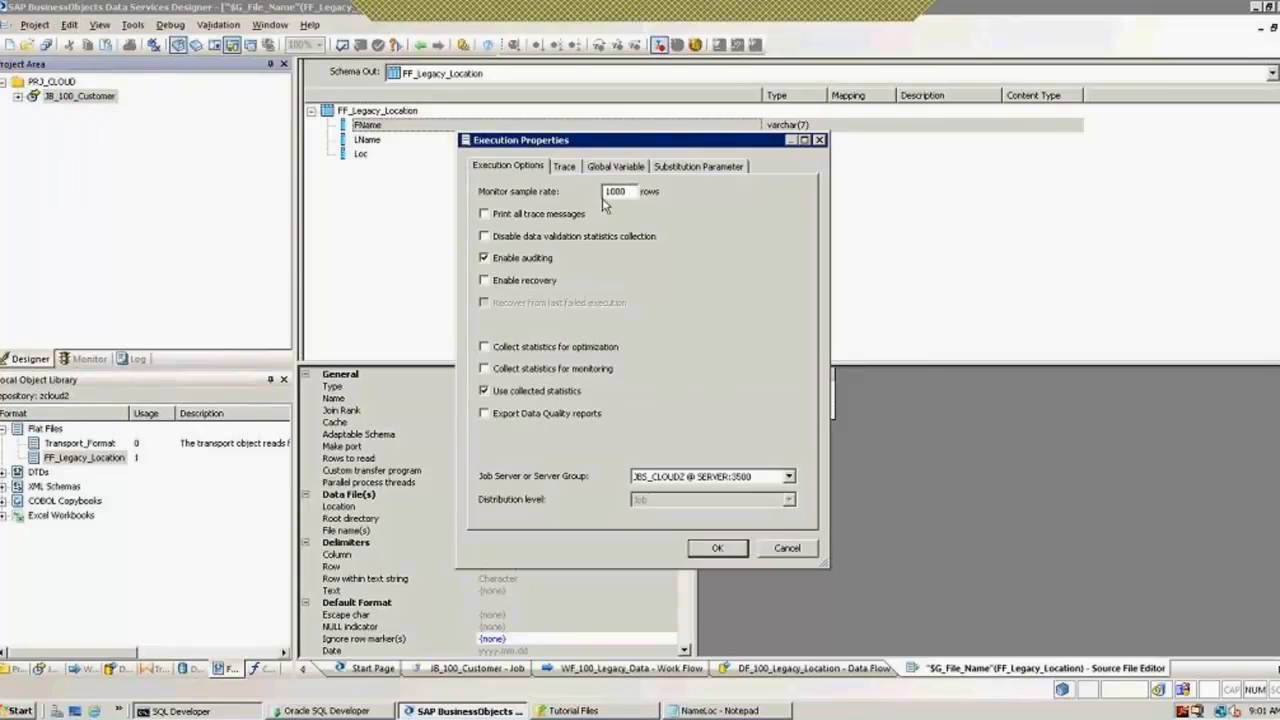
pyautogui.click(620, 168)
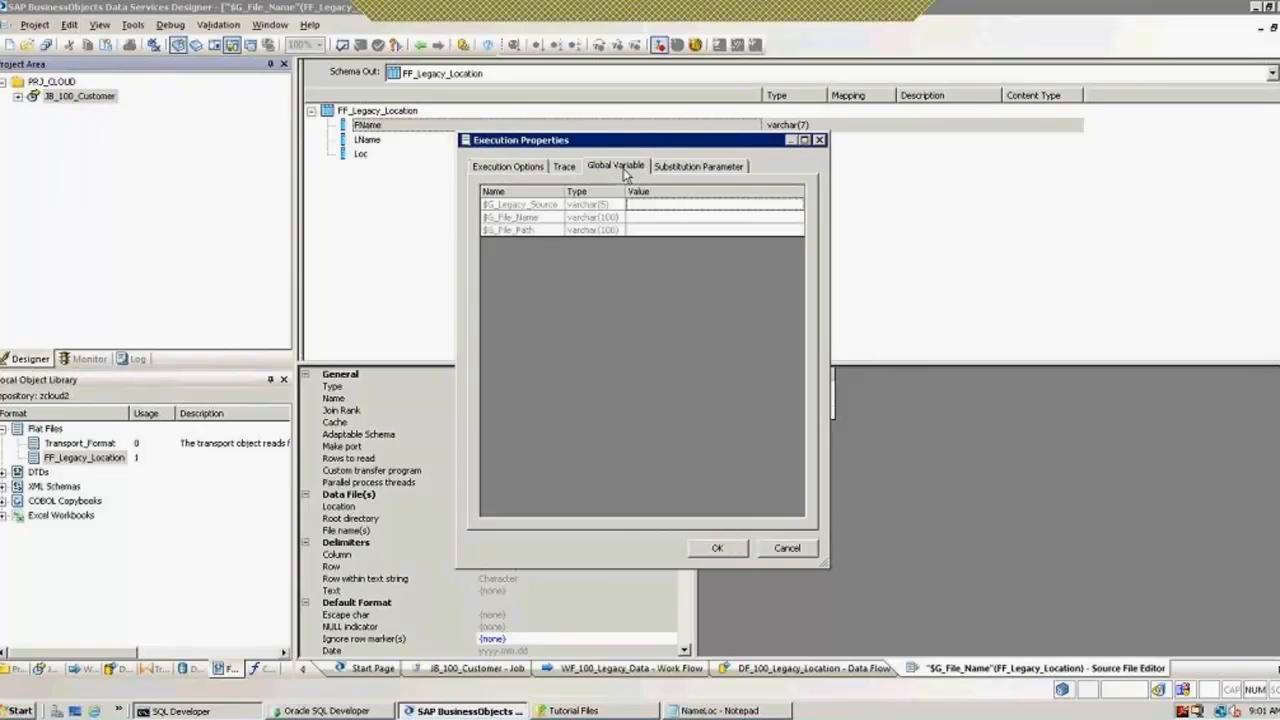
pyautogui.click(636, 217)
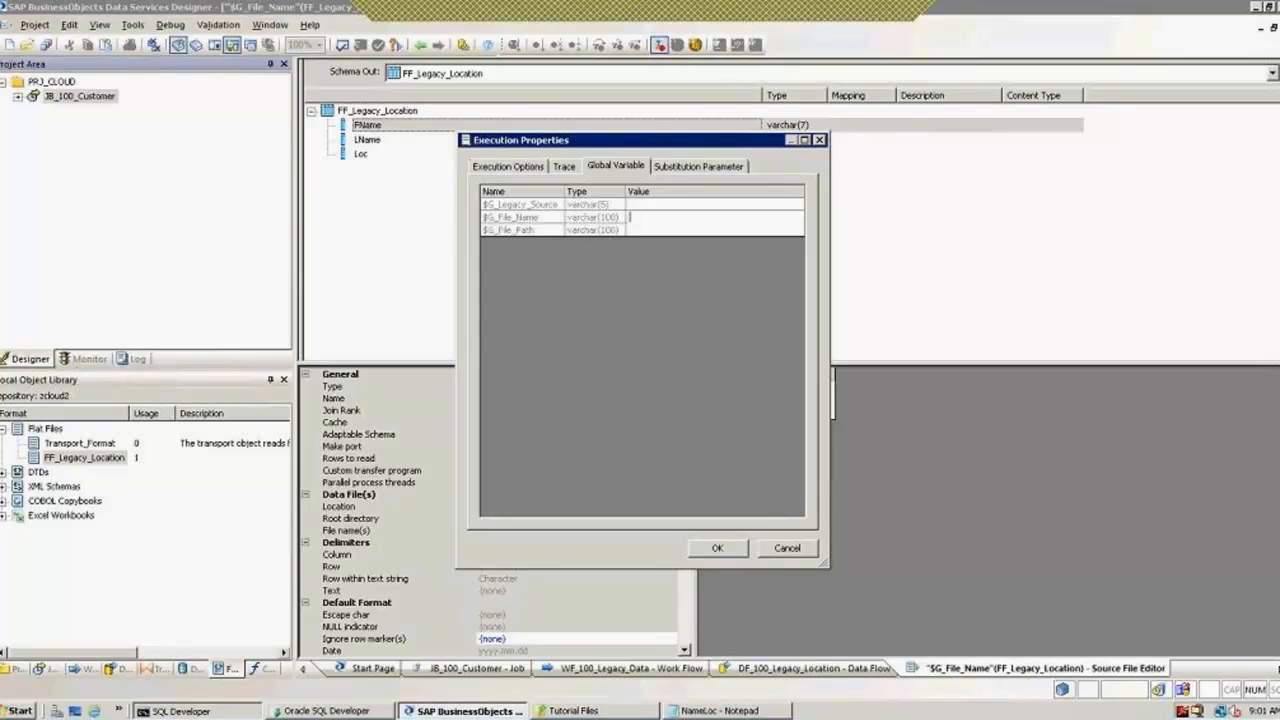
pyautogui.write('NameLoc.txt')
pyautogui.click(645, 230)
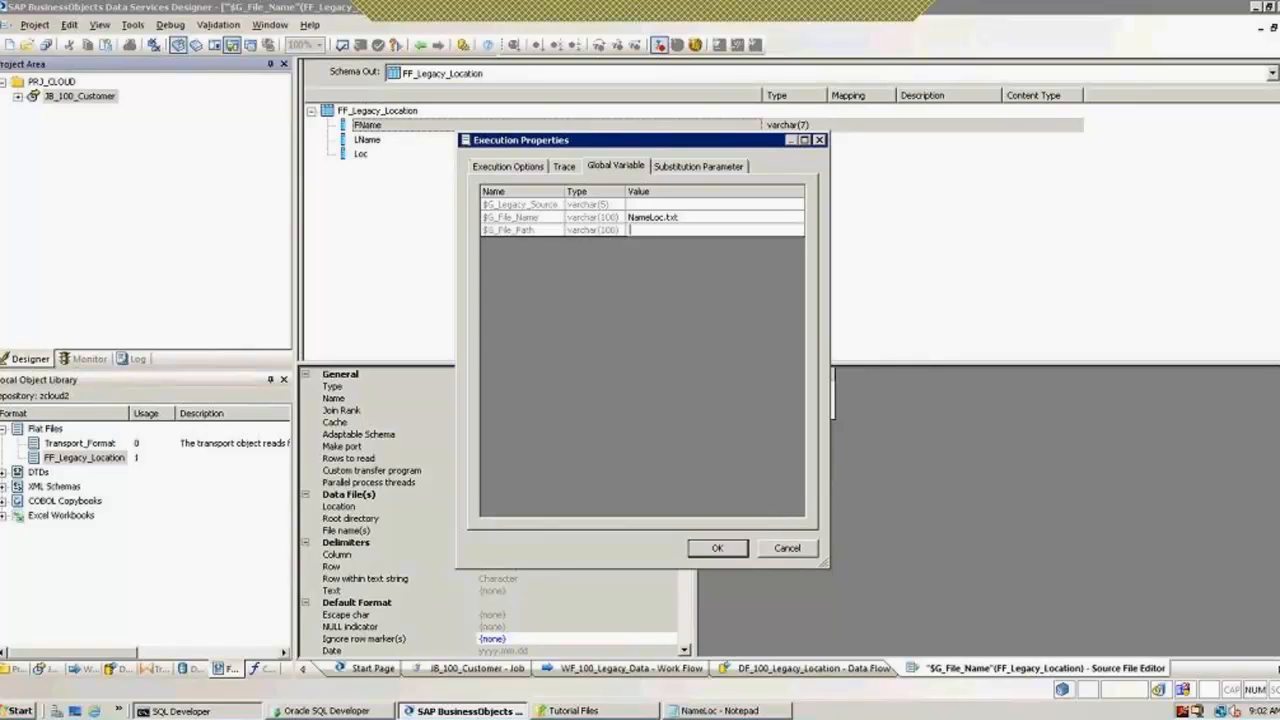
# Step: Close the NameLoc text file in Notepad
pyautogui.click(722, 710)
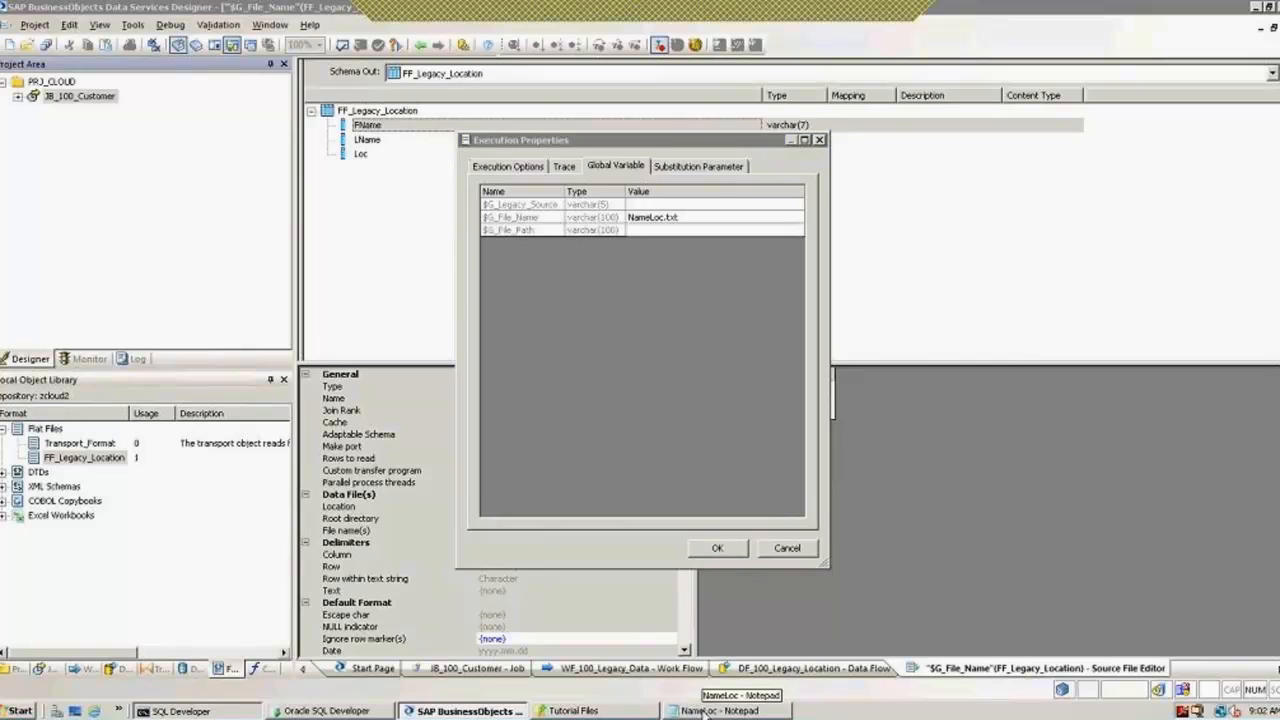
pyautogui.rightClick(665, 711)
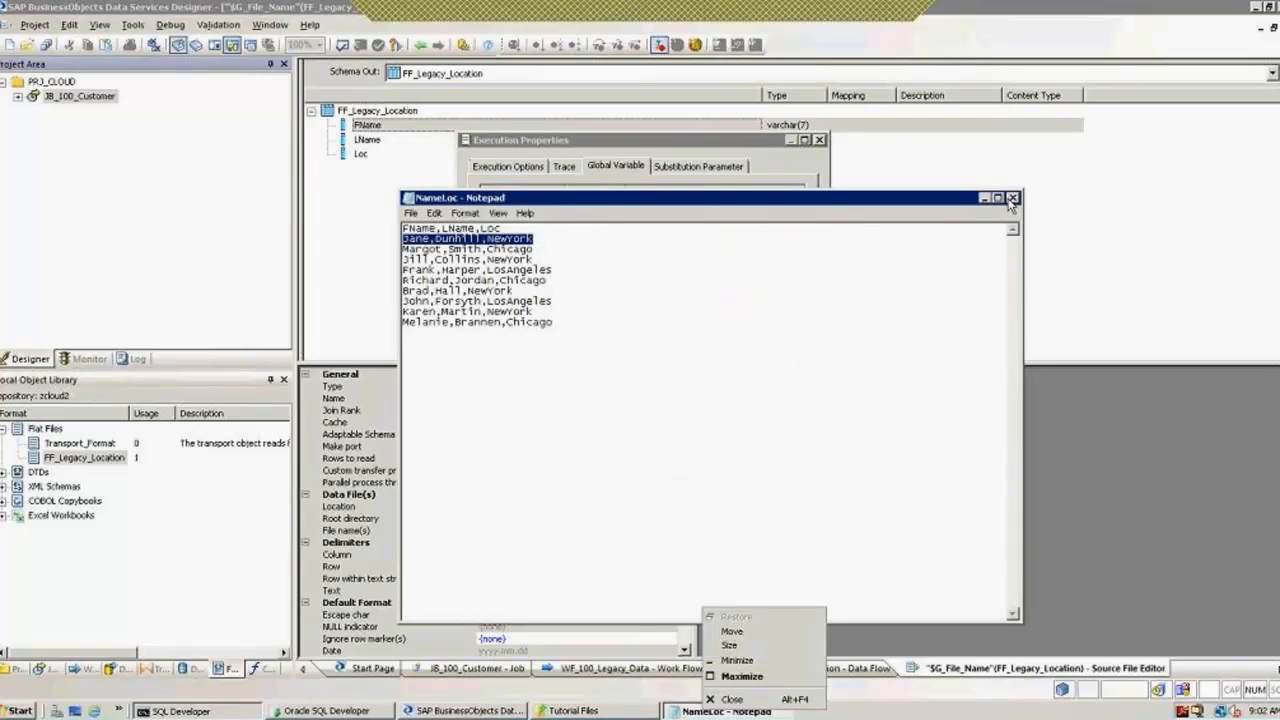
pyautogui.click(1012, 198)
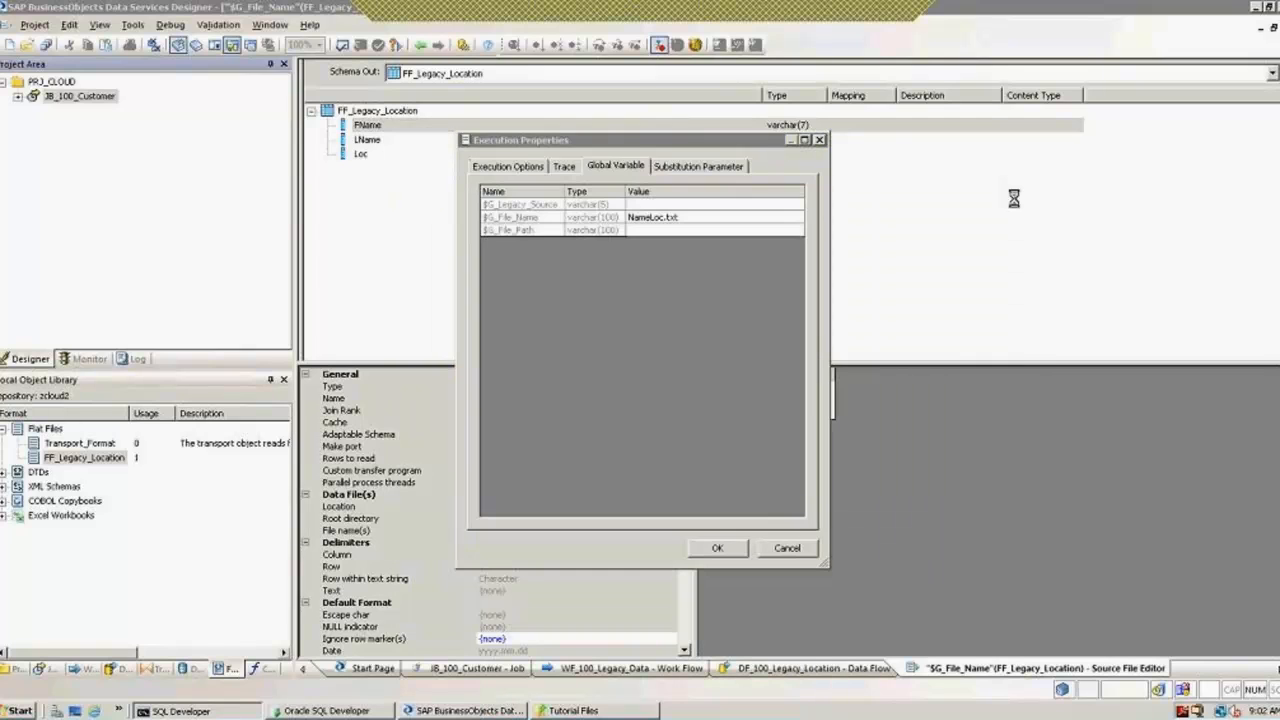
pyautogui.rightClick(587, 710)
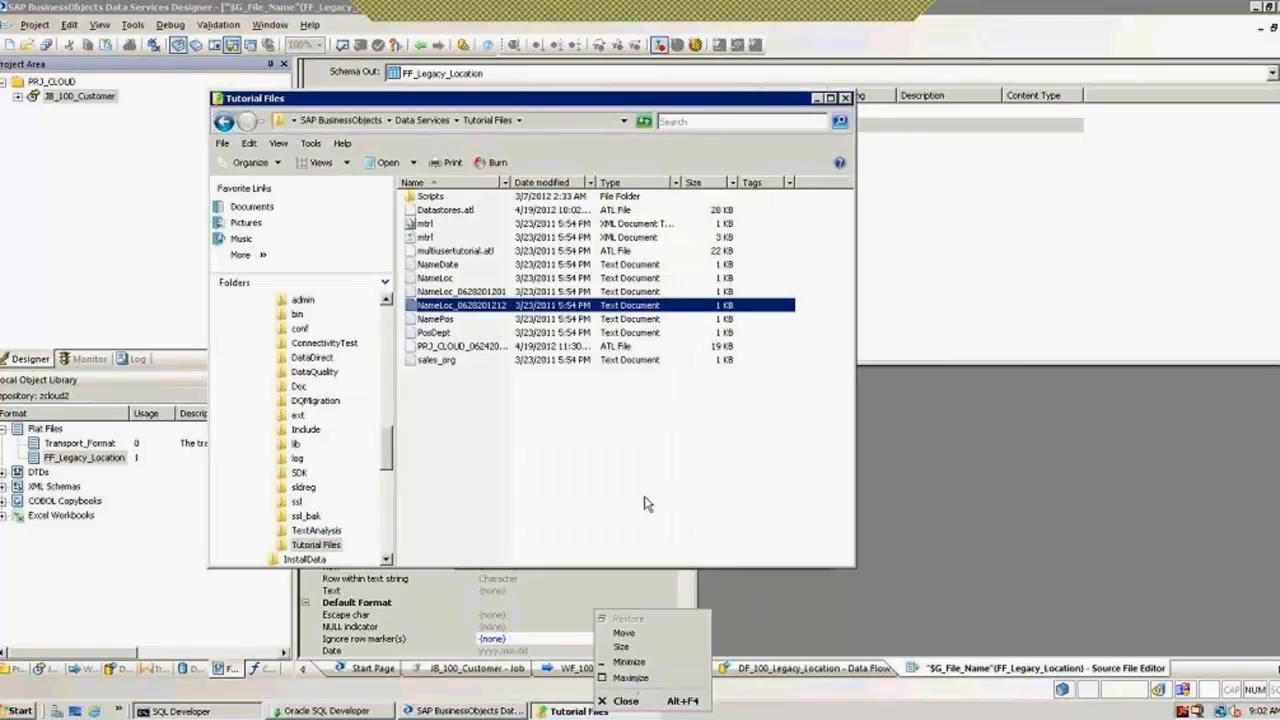
pyautogui.click(467, 306)
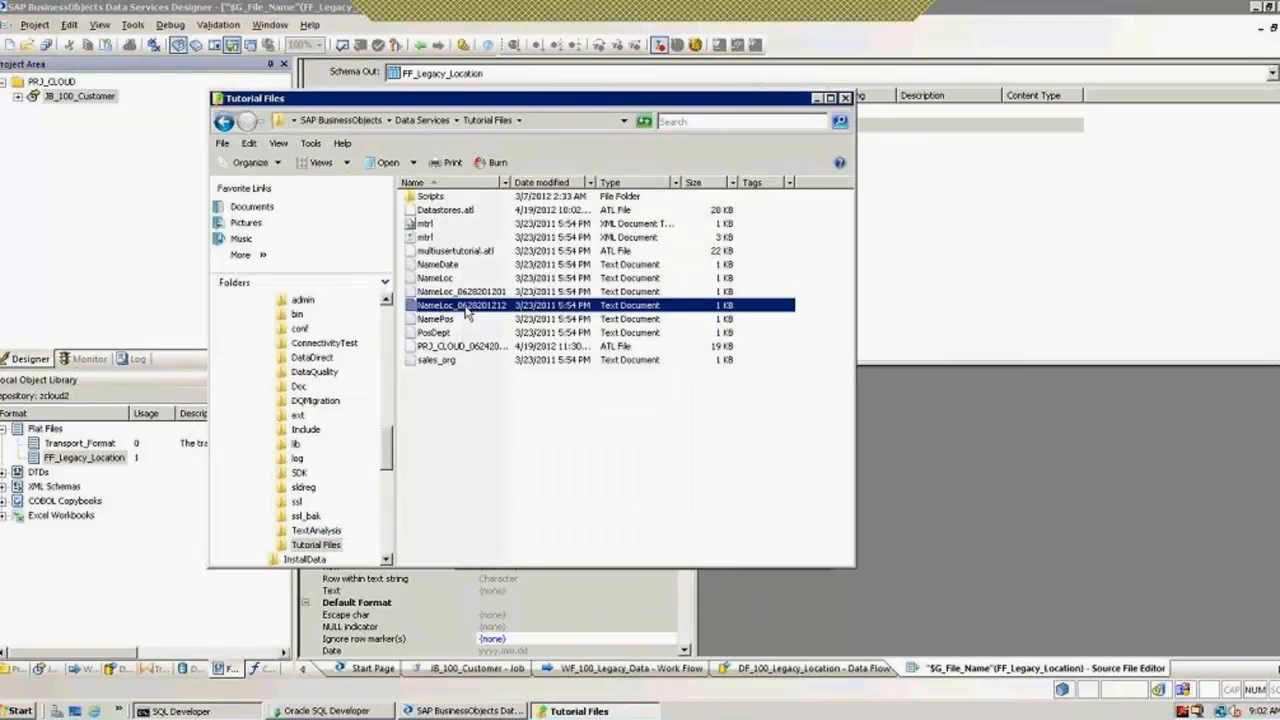
pyautogui.rightClick(467, 306)
pyautogui.click(500, 492)
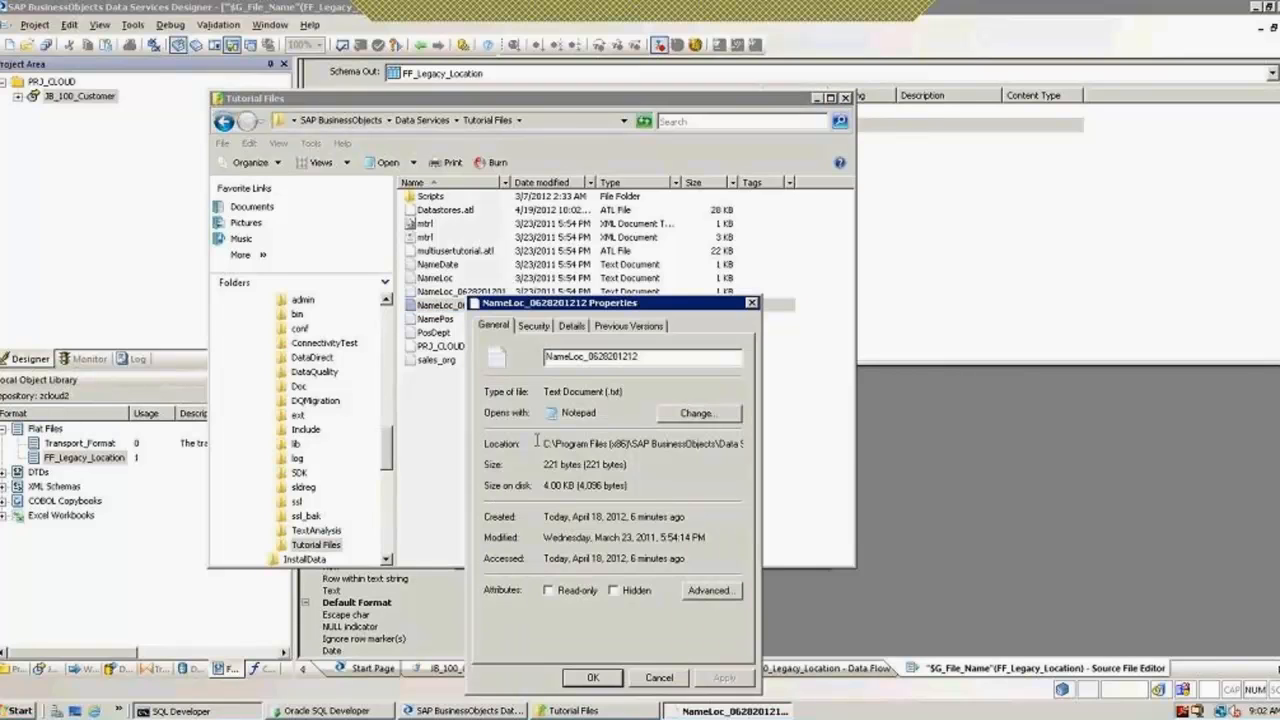
pyautogui.moveTo(543, 447); pyautogui.dragTo(745, 452)
pyautogui.click(665, 678)
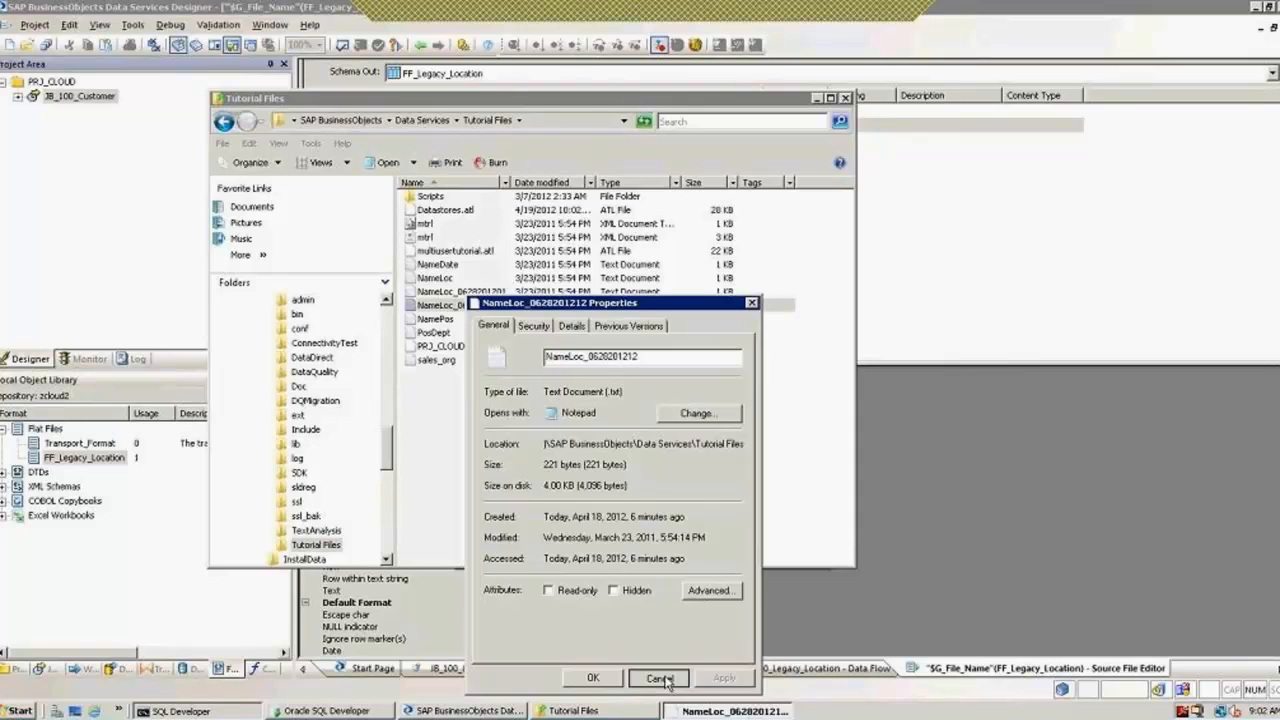
pyautogui.click(660, 679)
pyautogui.click(846, 98)
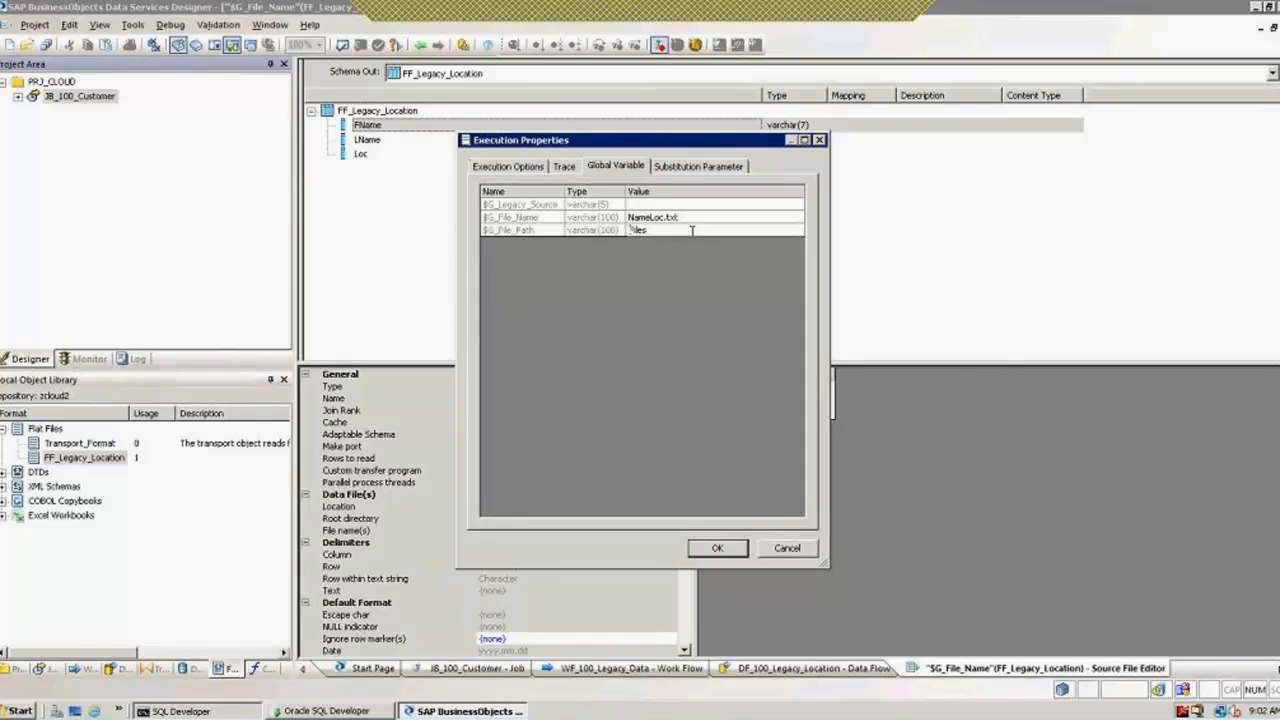
# Step: Correct the $G_File_Path value so it ends with 'Files'
pyautogui.write('BusinessObjects\\Data Services\\Tutorial')
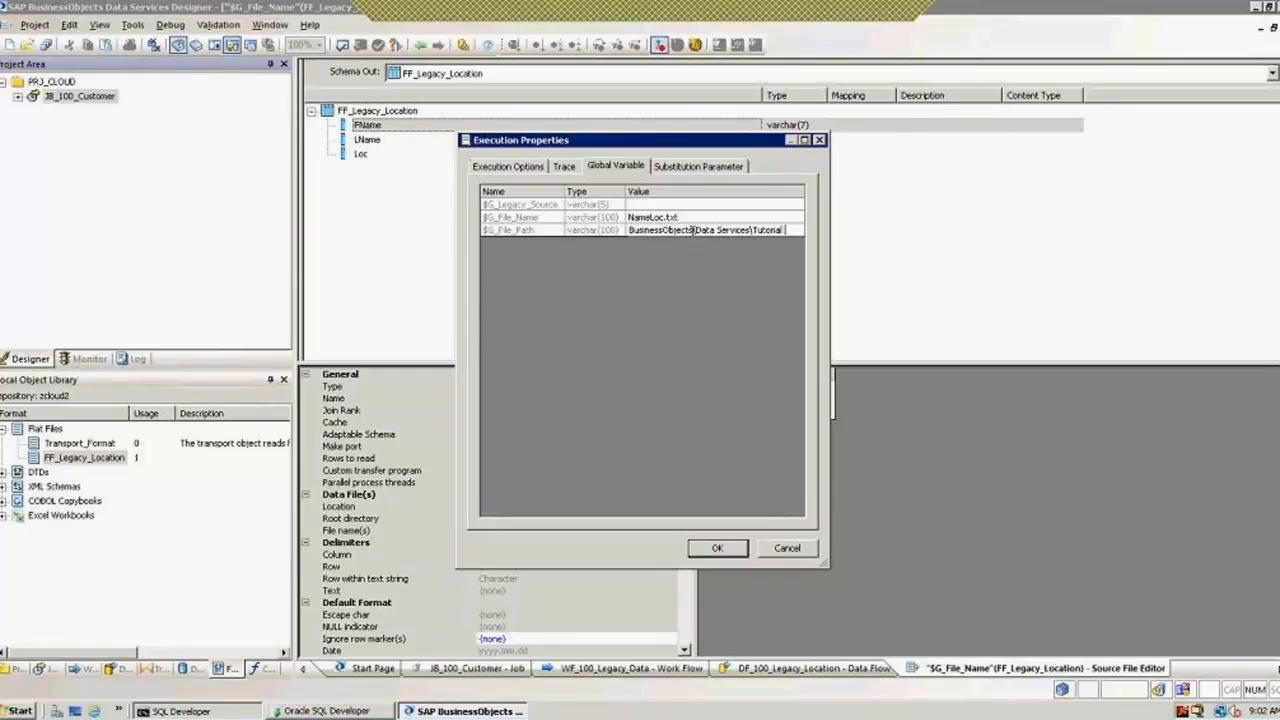
pyautogui.press('BackSpace')
pyautogui.press('BackSpace')
pyautogui.press('BackSpace')
pyautogui.press('BackSpace')
pyautogui.press('BackSpace')
pyautogui.press('BackSpace')
pyautogui.press('BackSpace')
pyautogui.press('BackSpace')
pyautogui.press('BackSpace')
pyautogui.press('BackSpace')
pyautogui.press('BackSpace')
pyautogui.press('BackSpace')
pyautogui.press('BackSpace')
pyautogui.press('BackSpace')
pyautogui.press('BackSpace')
pyautogui.press('BackSpace')
pyautogui.press('BackSpace')
pyautogui.press('BackSpace')
pyautogui.press('BackSpace')
pyautogui.press('BackSpace')
pyautogui.press('BackSpace')
pyautogui.press('BackSpace')
pyautogui.press('BackSpace')
pyautogui.press('BackSpace')
pyautogui.press('BackSpace')
pyautogui.press('BackSpace')
pyautogui.press('BackSpace')
pyautogui.press('BackSpace')
pyautogui.press('BackSpace')
pyautogui.press('BackSpace')
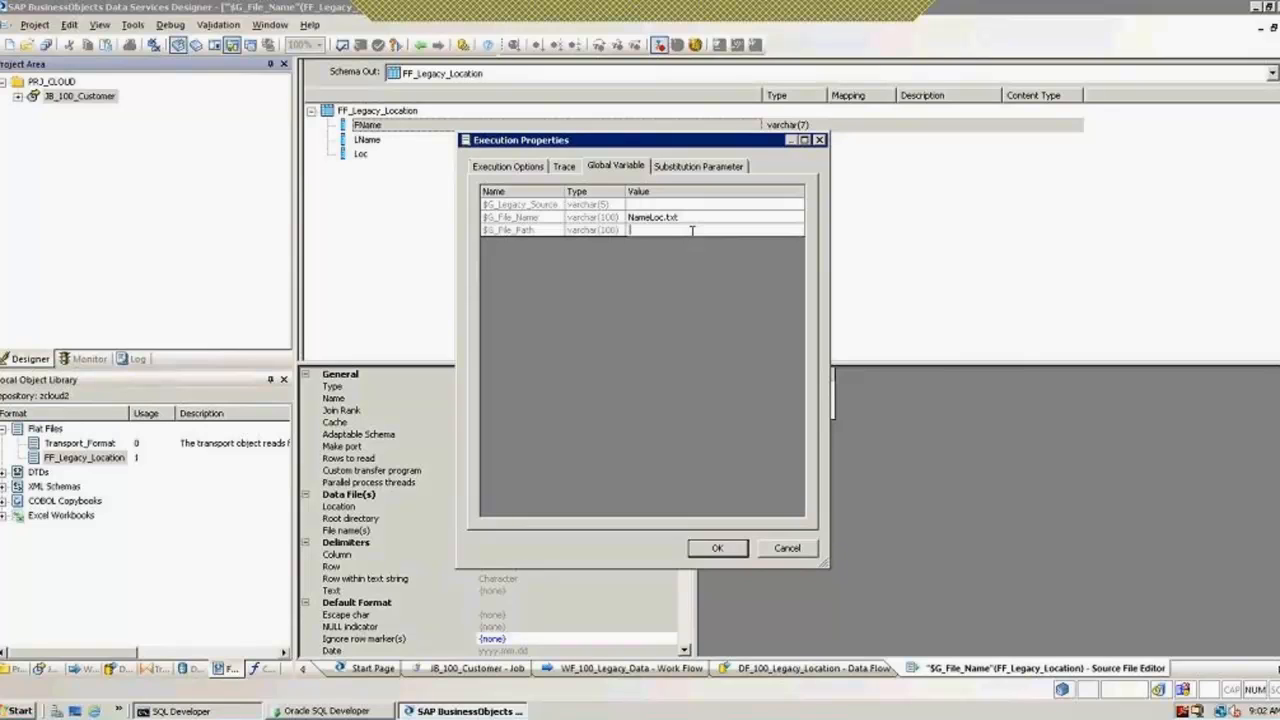
pyautogui.write('Files')
pyautogui.click(687, 221)
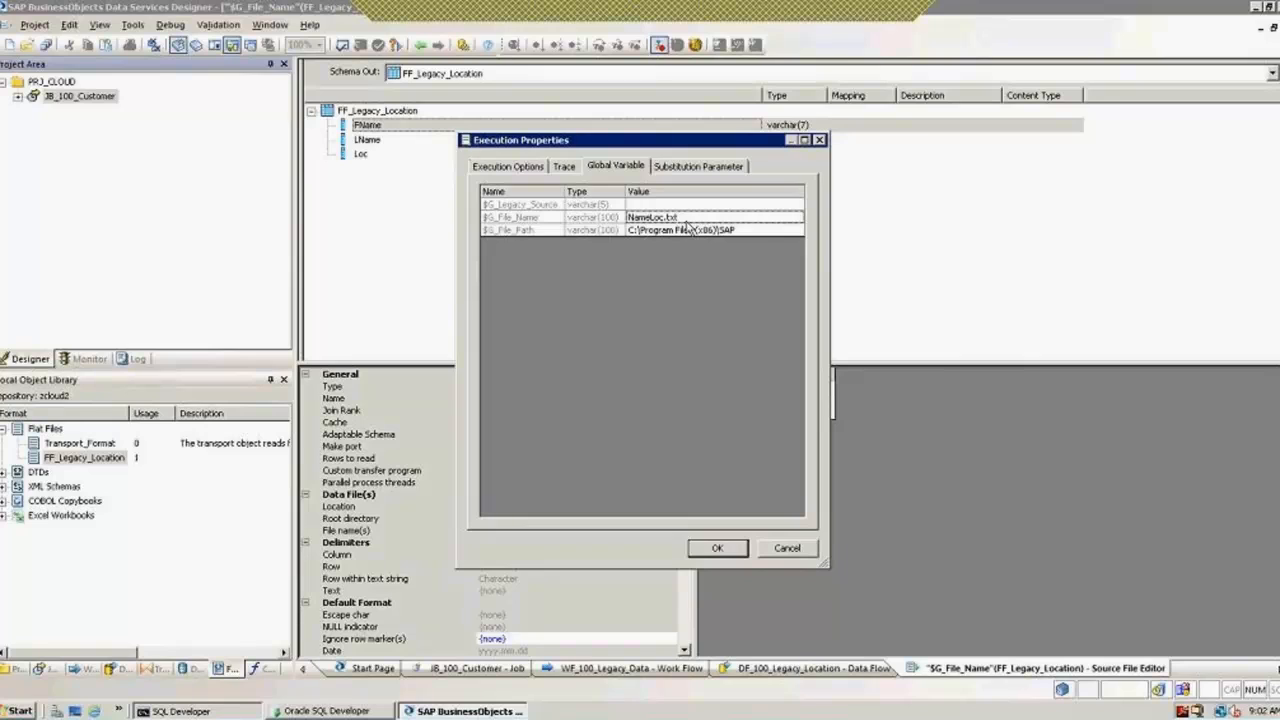
# Step: Wrap the $G_File_Name and $G_File_Path values in single quotes
pyautogui.click(684, 217)
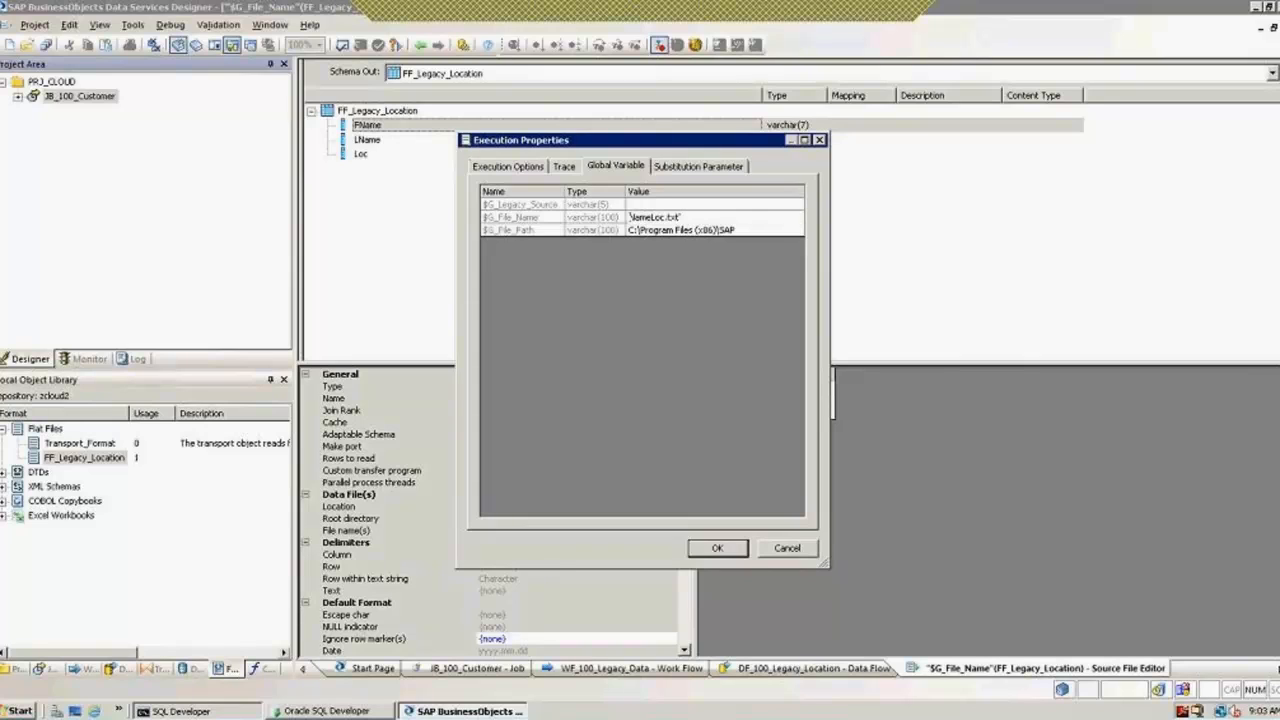
pyautogui.write("'")
pyautogui.click(771, 231)
pyautogui.write("'")
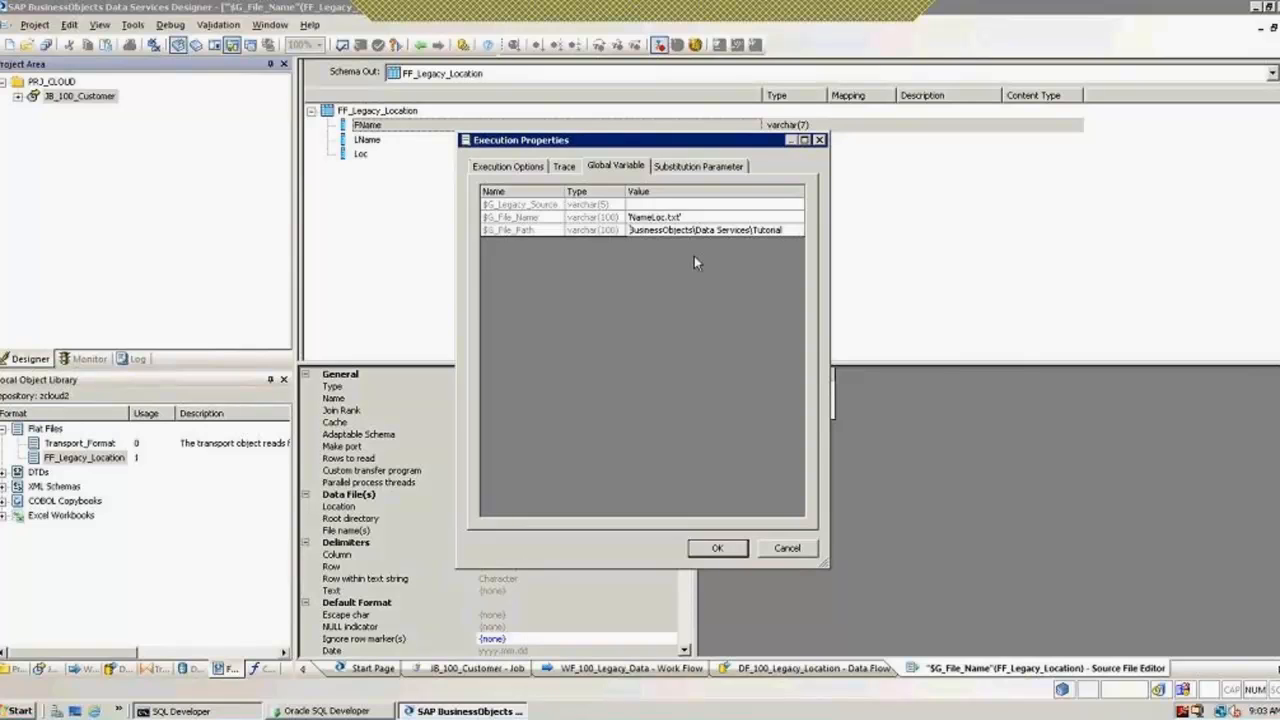
pyautogui.press('Home')
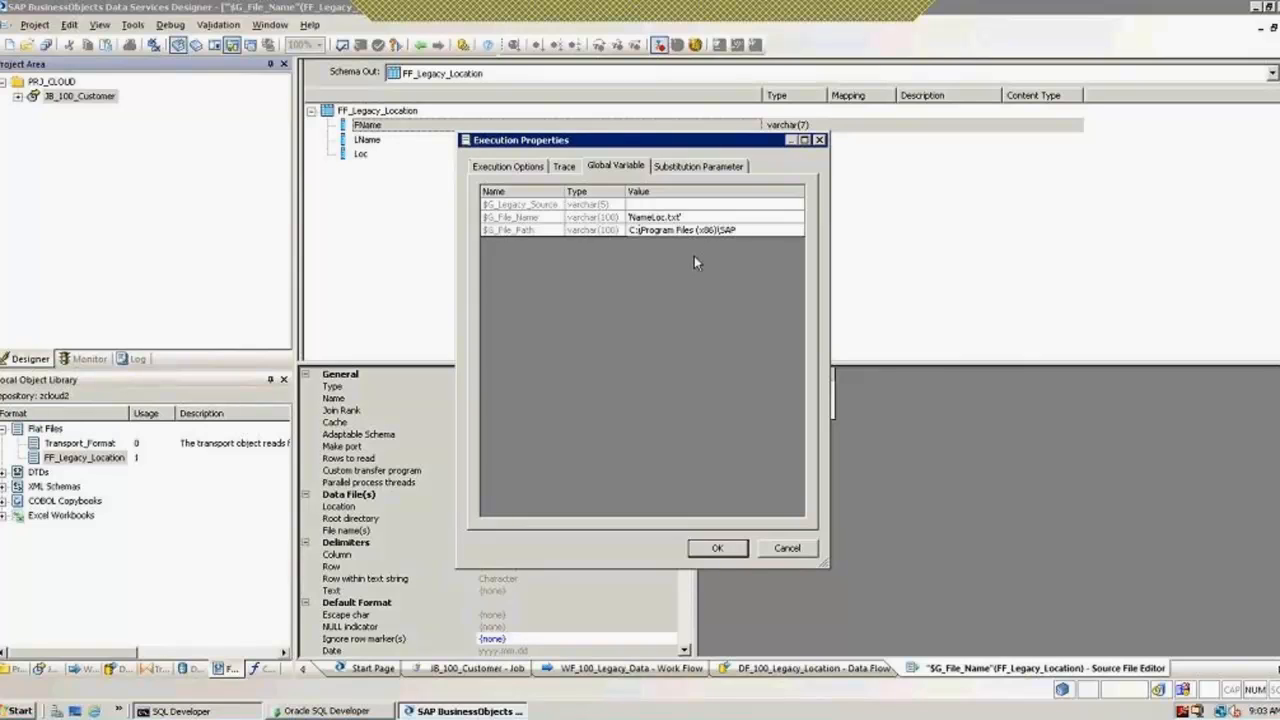
pyautogui.press('Left')
pyautogui.press('Left')
pyautogui.press('Left')
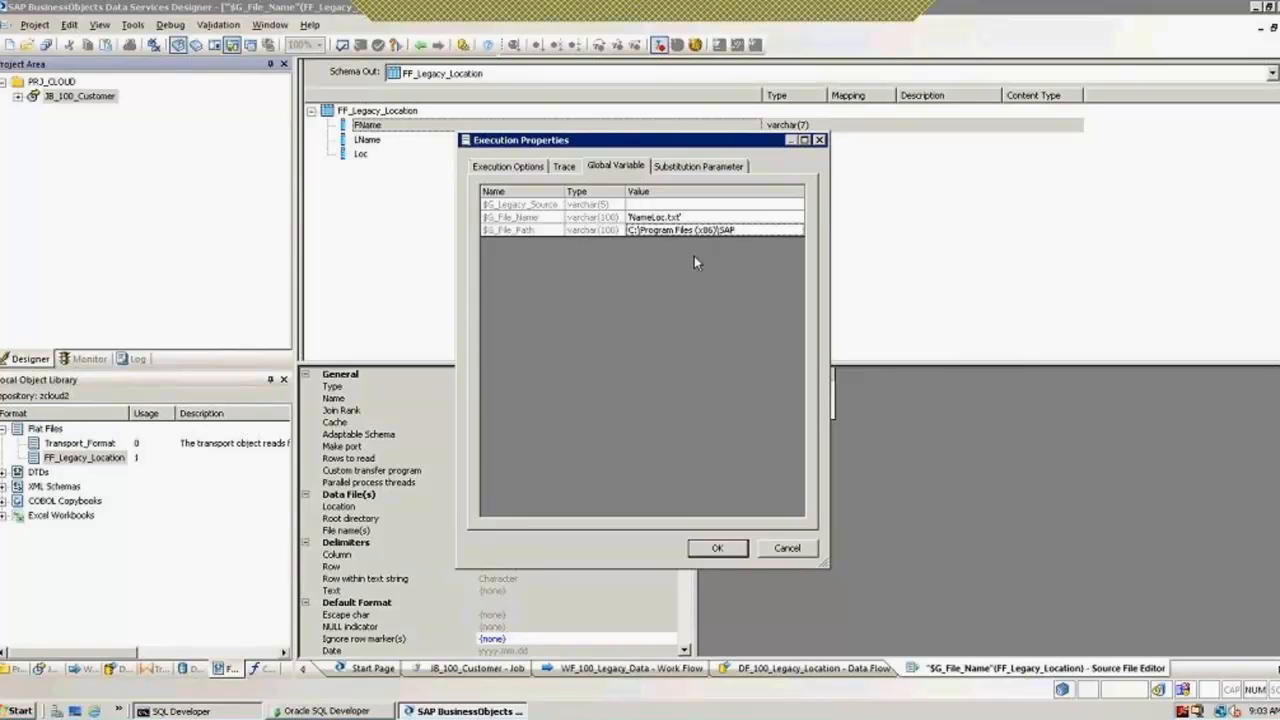
pyautogui.write("'")
pyautogui.press('Return')
# Step: Fix the quoted $G_File_Path value and execute JB_100_Customer
pyautogui.click(658, 219)
pyautogui.click(657, 232)
pyautogui.click(641, 229)
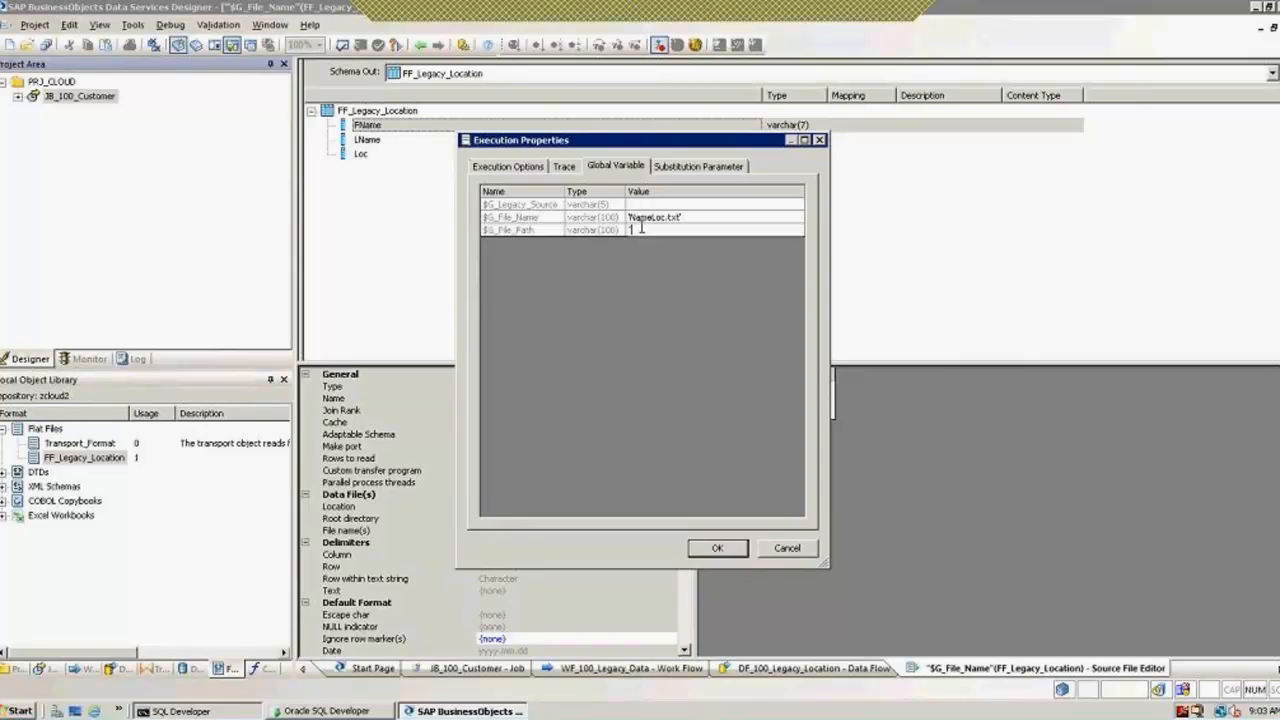
pyautogui.write('F:')
pyautogui.write("les'")
pyautogui.press('Return')
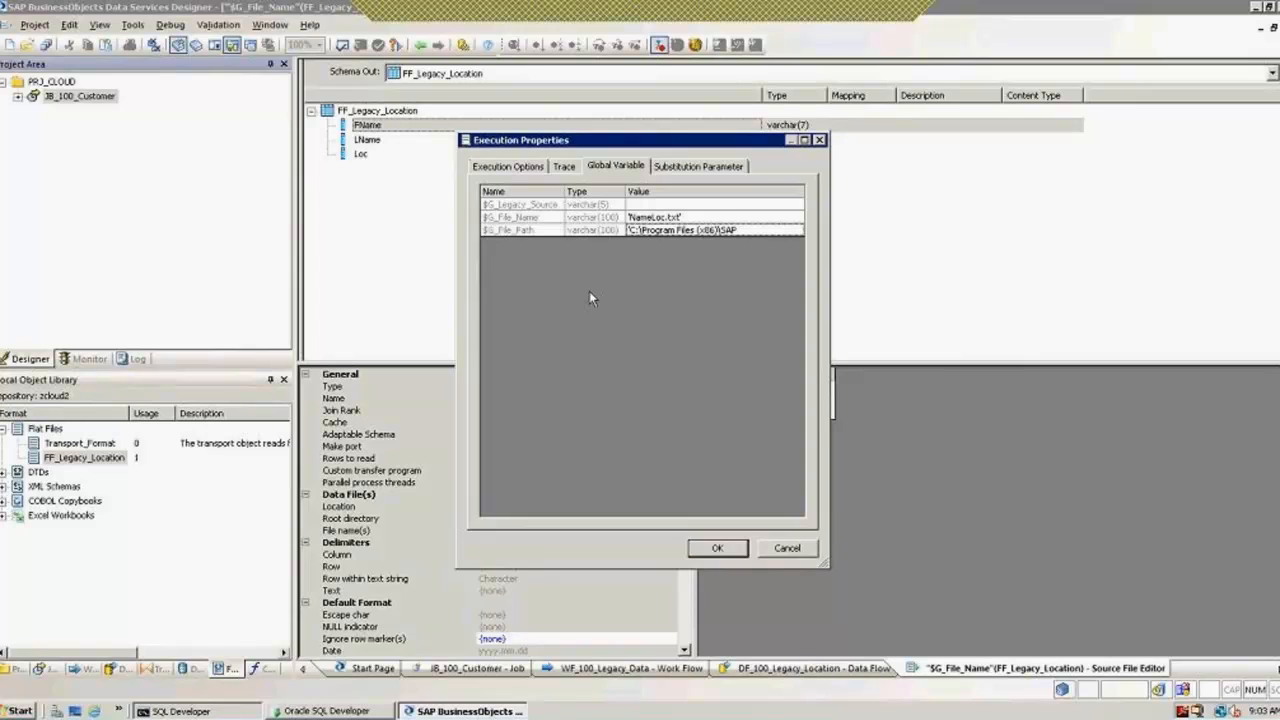
pyautogui.click(712, 546)
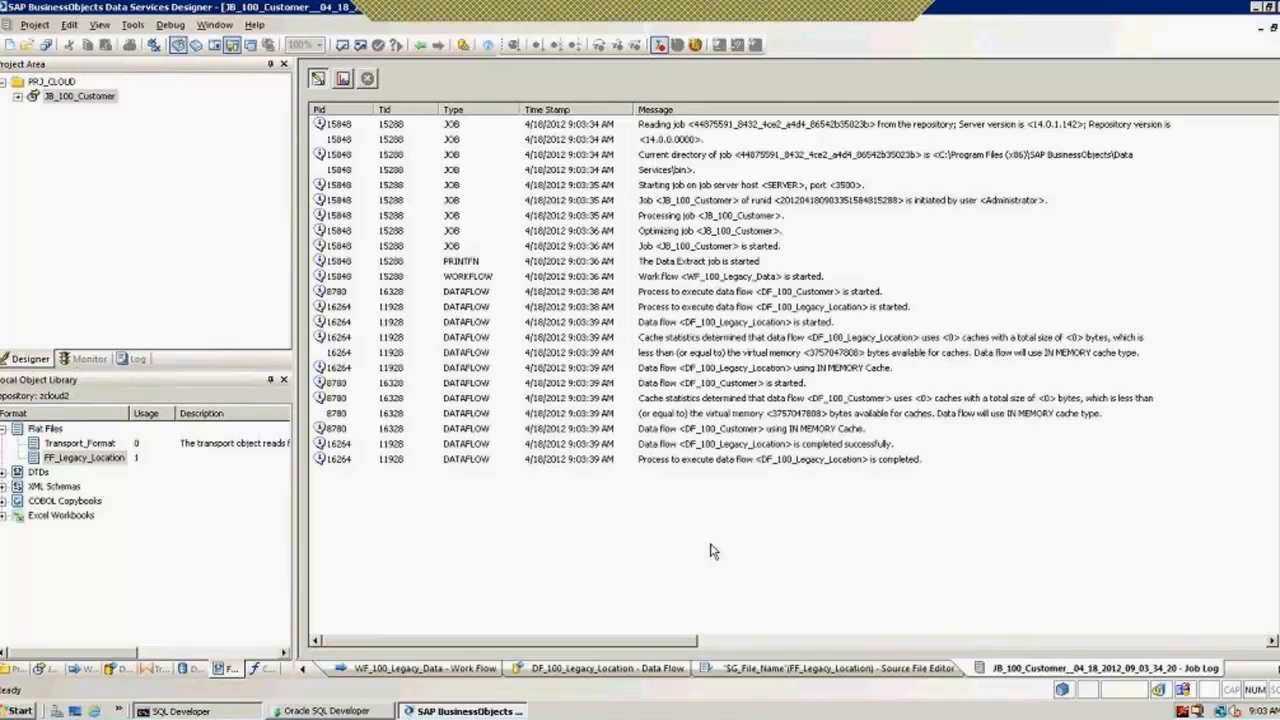
# Step: View STG_NAMELOC's 9 loaded rows from DF_100_Legacy_Location, then back out of the views
pyautogui.click(420, 46)
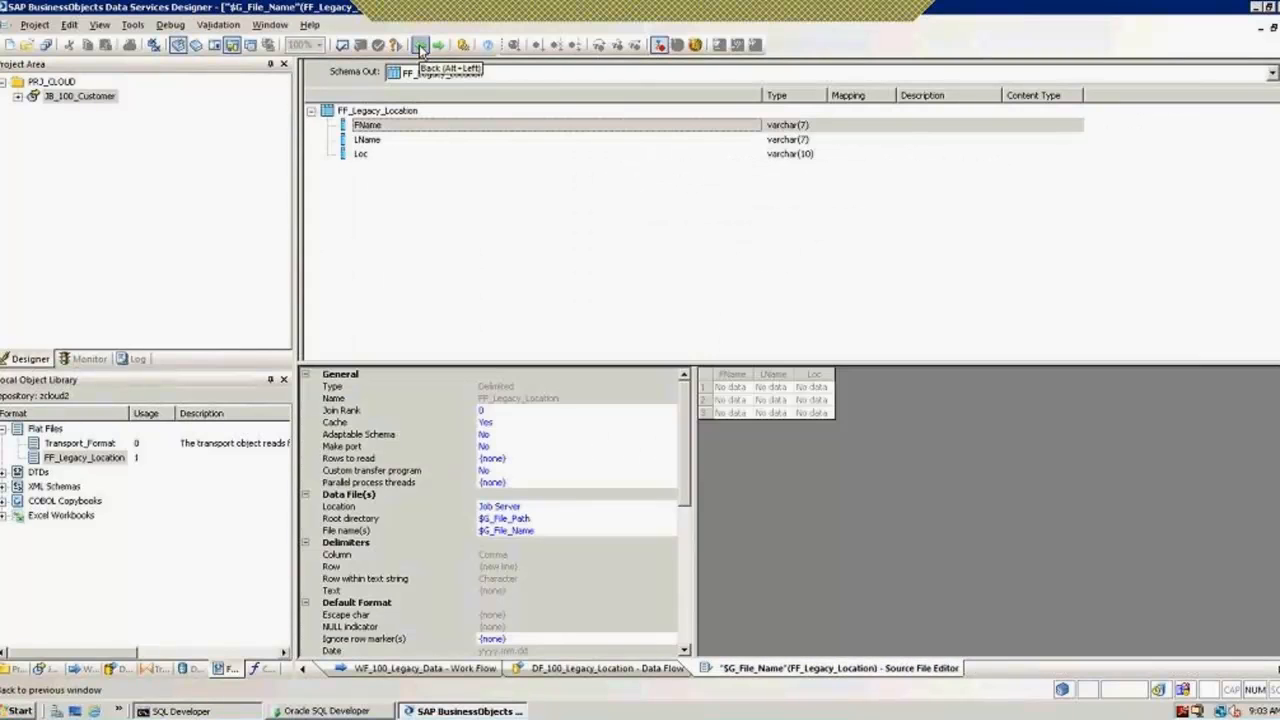
pyautogui.click(420, 46)
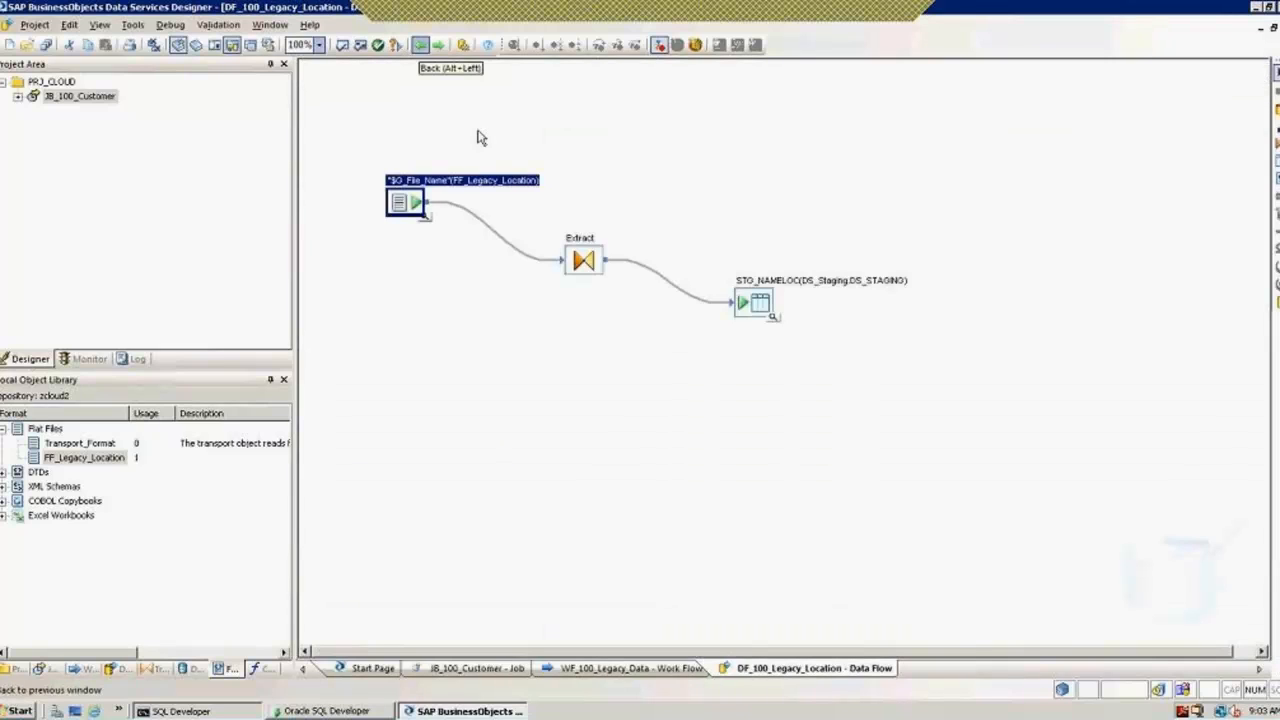
pyautogui.click(773, 320)
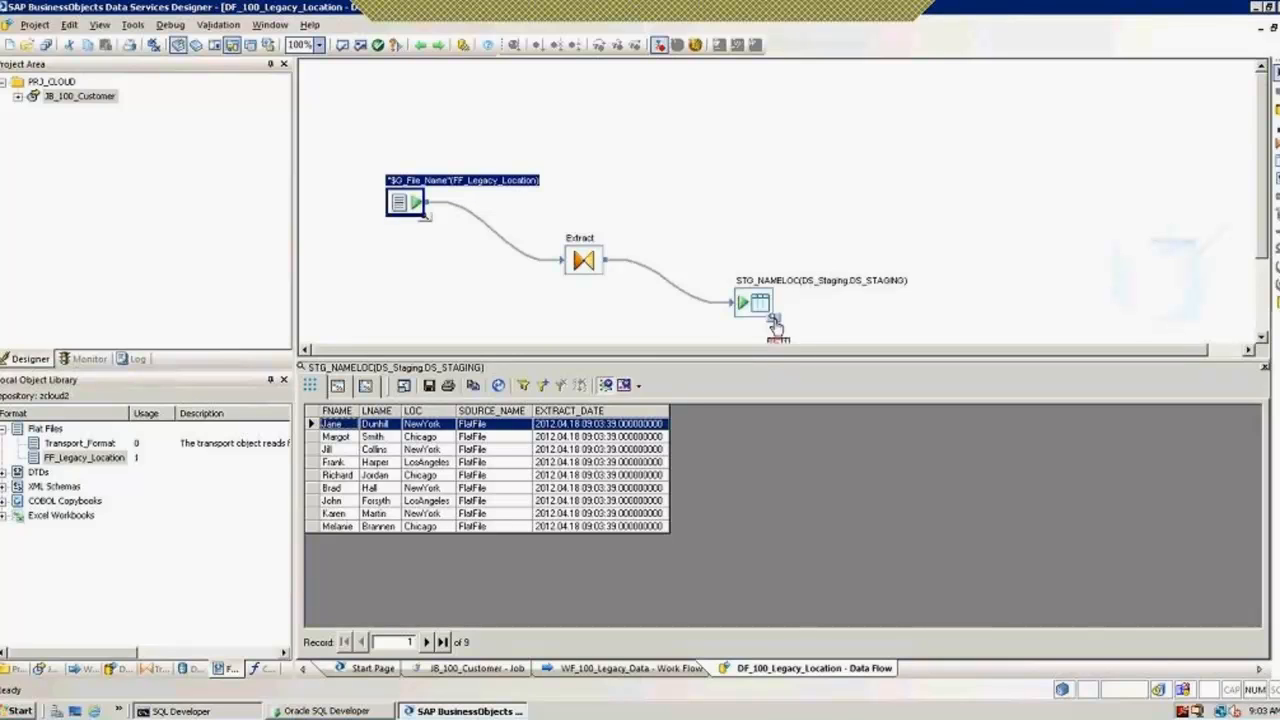
pyautogui.click(423, 49)
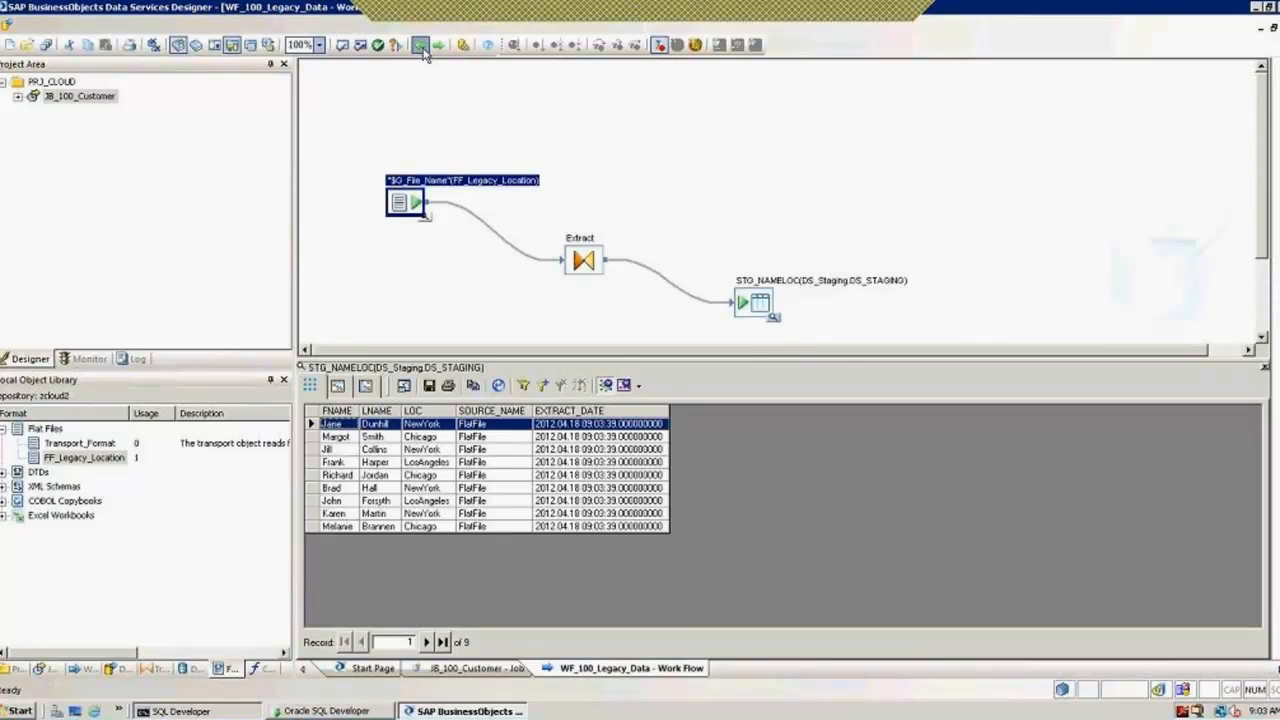
pyautogui.click(423, 49)
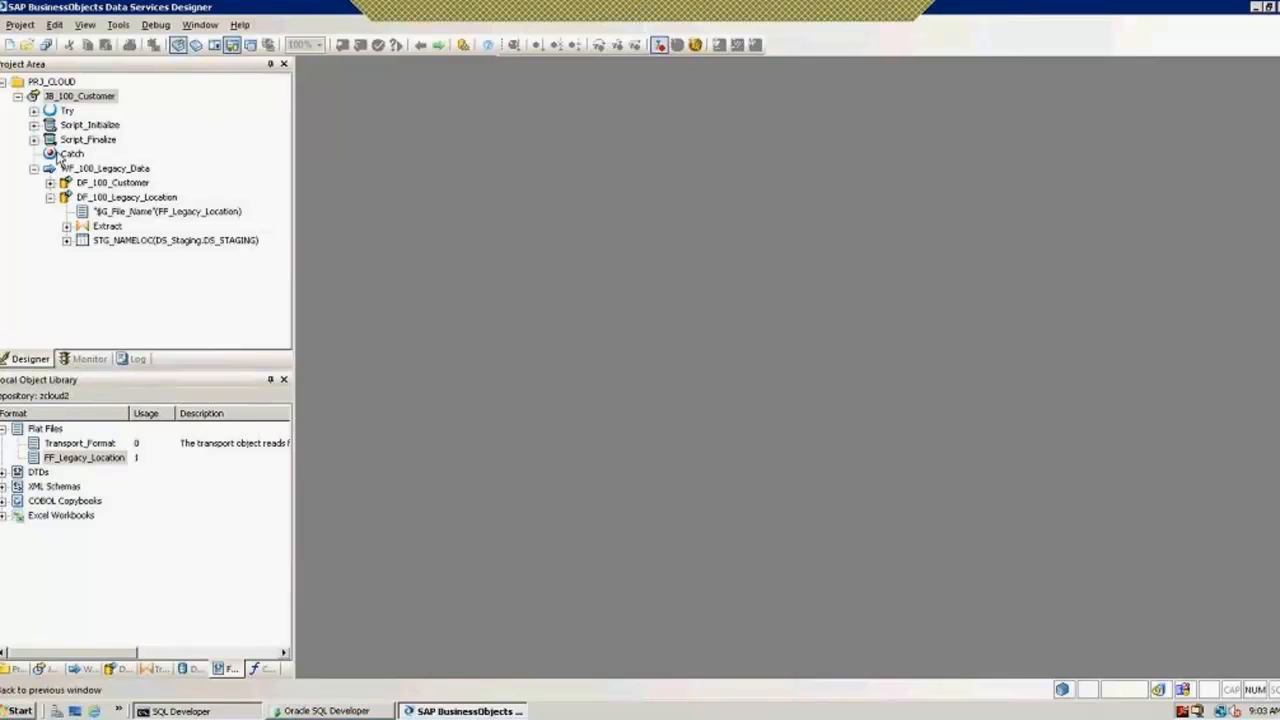
# Step: Open JB_100_Customer and its Script_Initialize script in the Script Editor
pyautogui.click(34, 168)
pyautogui.click(78, 96)
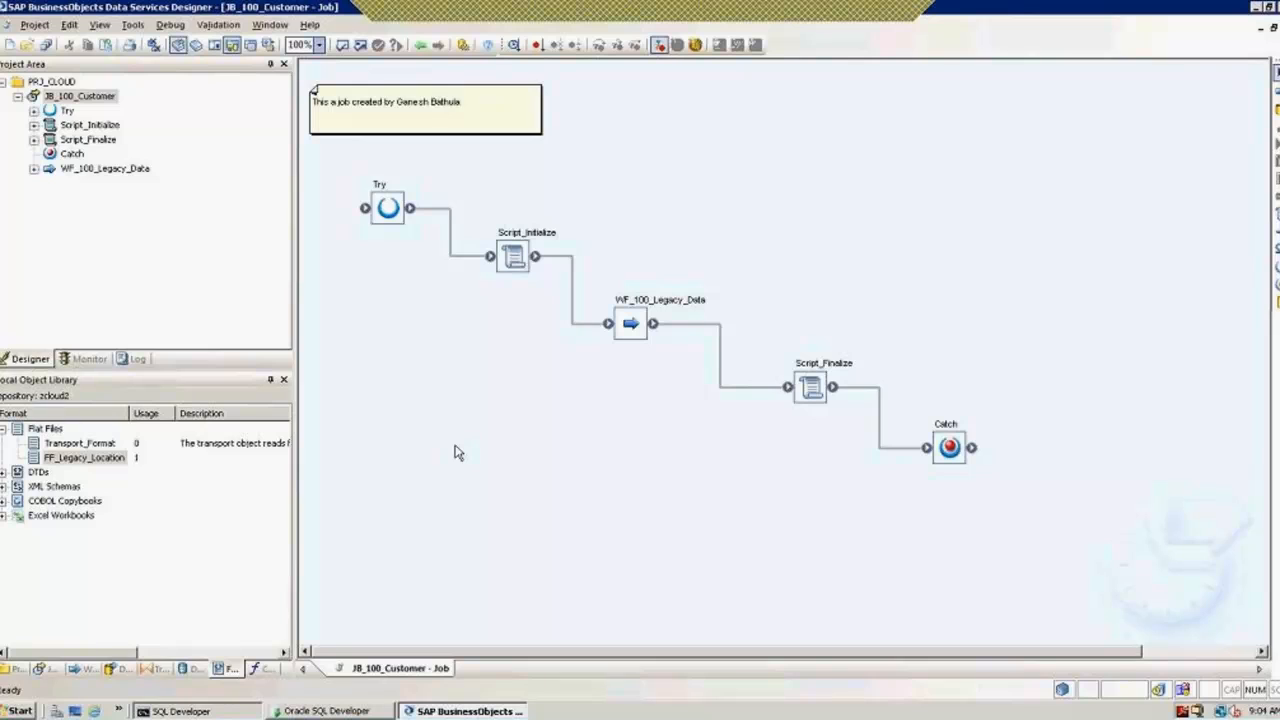
pyautogui.doubleClick(513, 257)
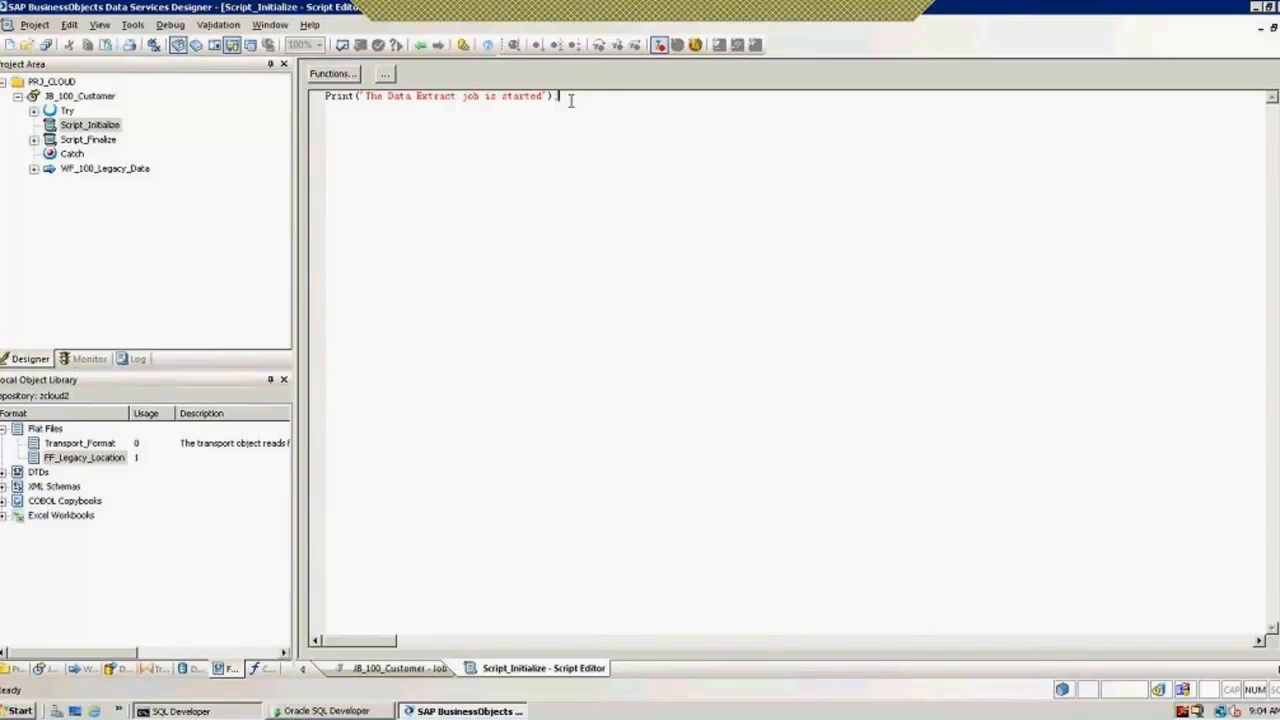
# Step: In the Smart Editor, expand the String, System, SAP, Miscellaneous, Math, Environment and Date function groups
pyautogui.click(386, 76)
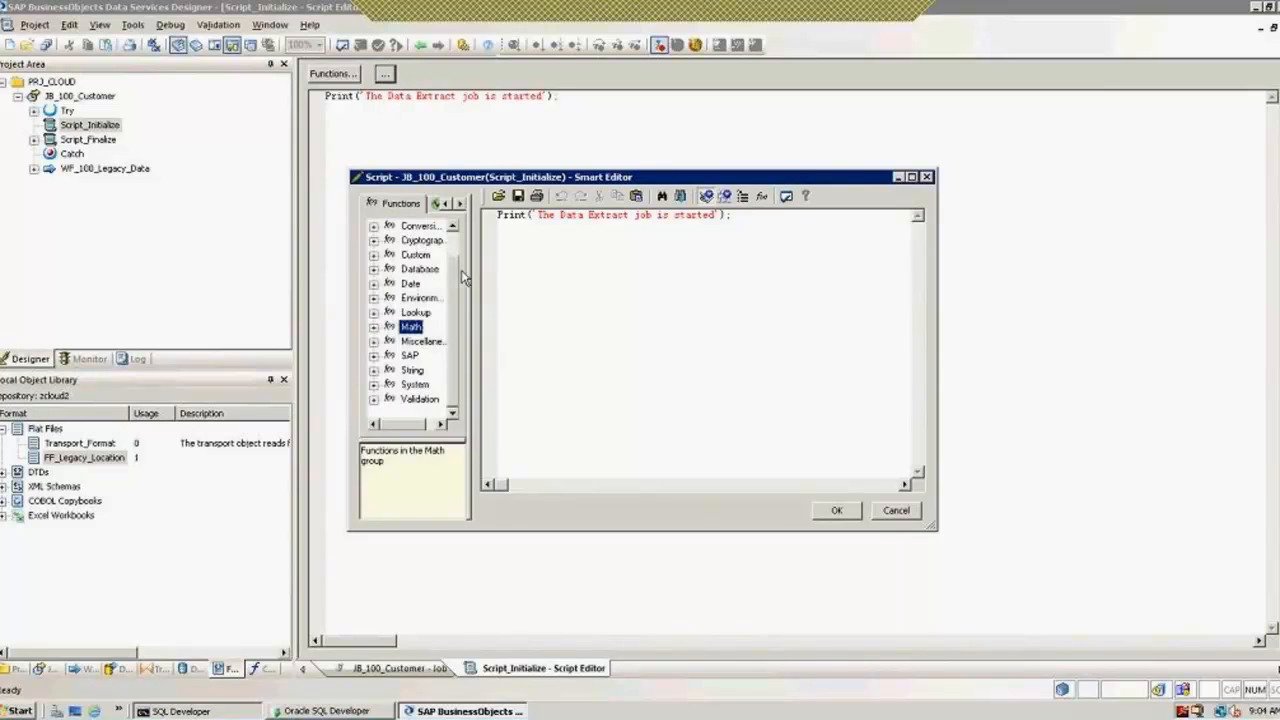
pyautogui.moveTo(472, 278); pyautogui.dragTo(596, 284)
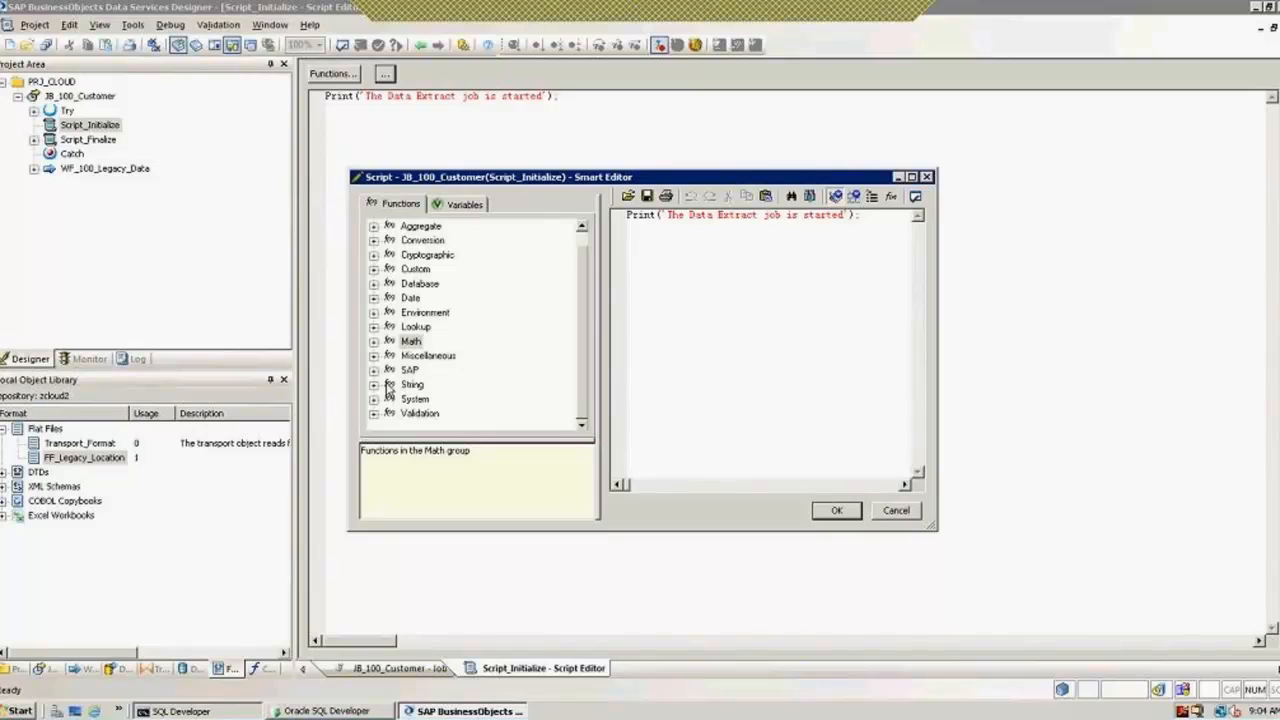
pyautogui.click(373, 385)
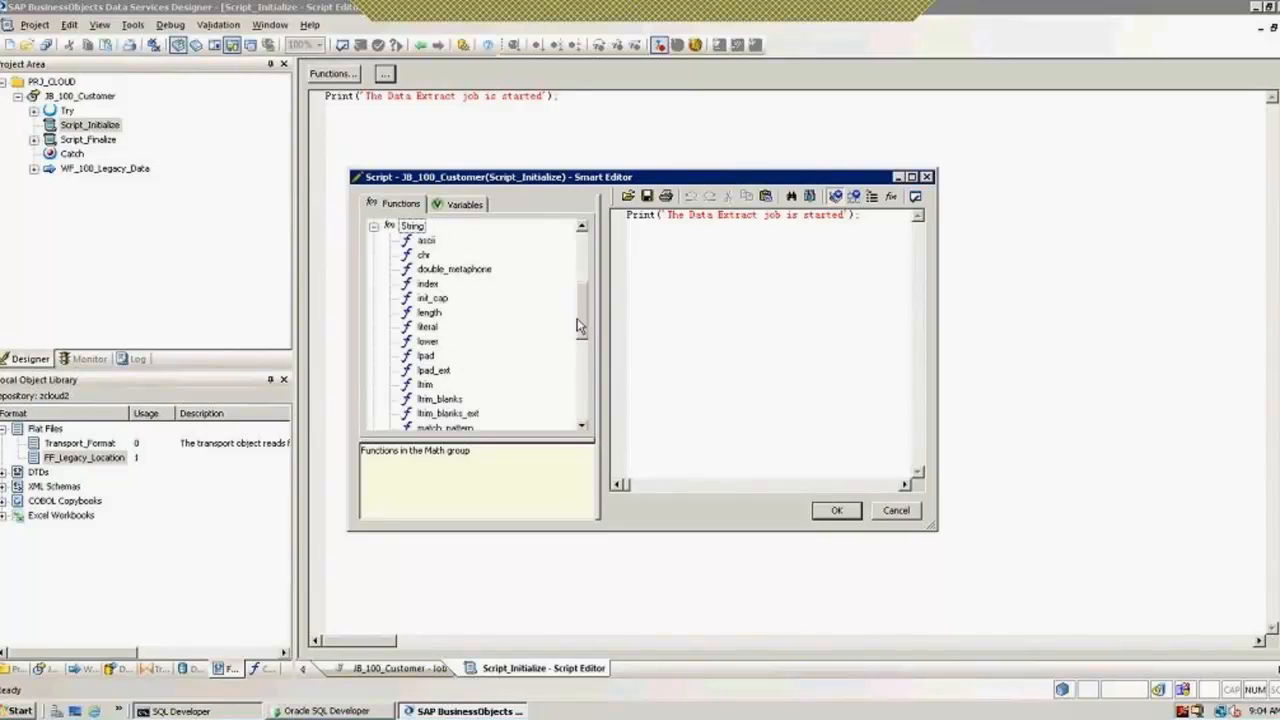
pyautogui.moveTo(580, 318); pyautogui.dragTo(584, 410)
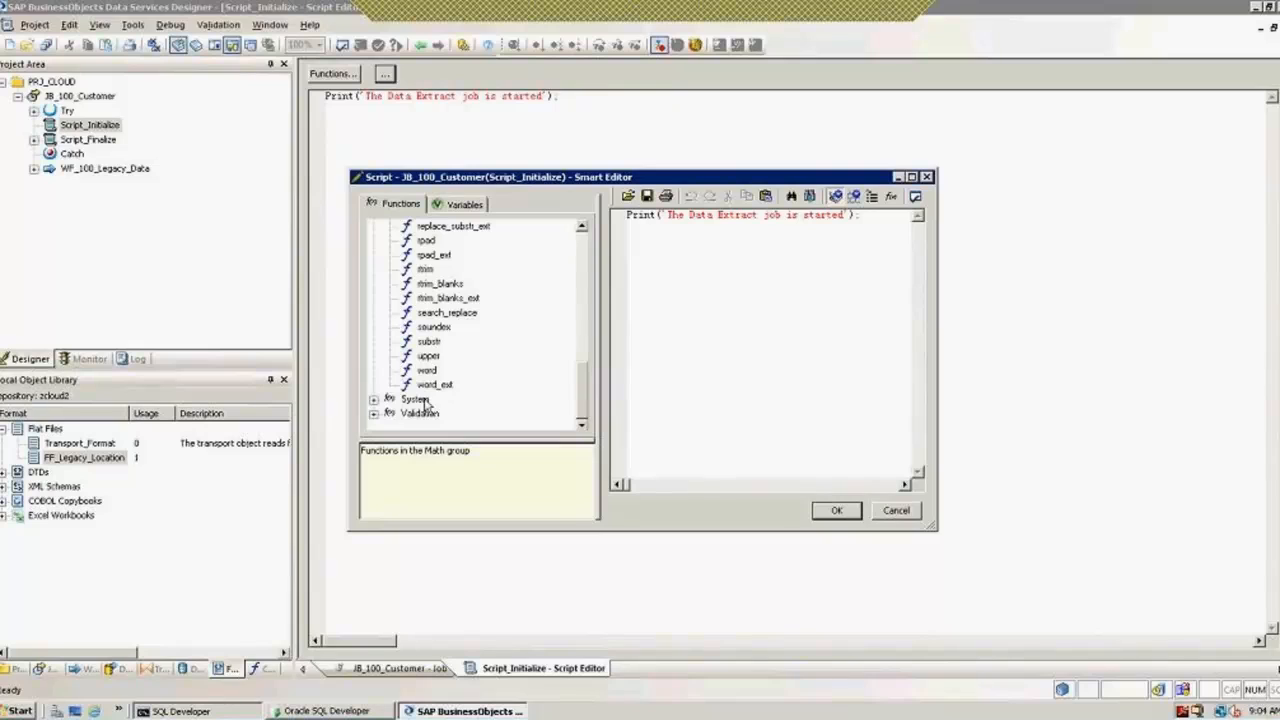
pyautogui.click(375, 400)
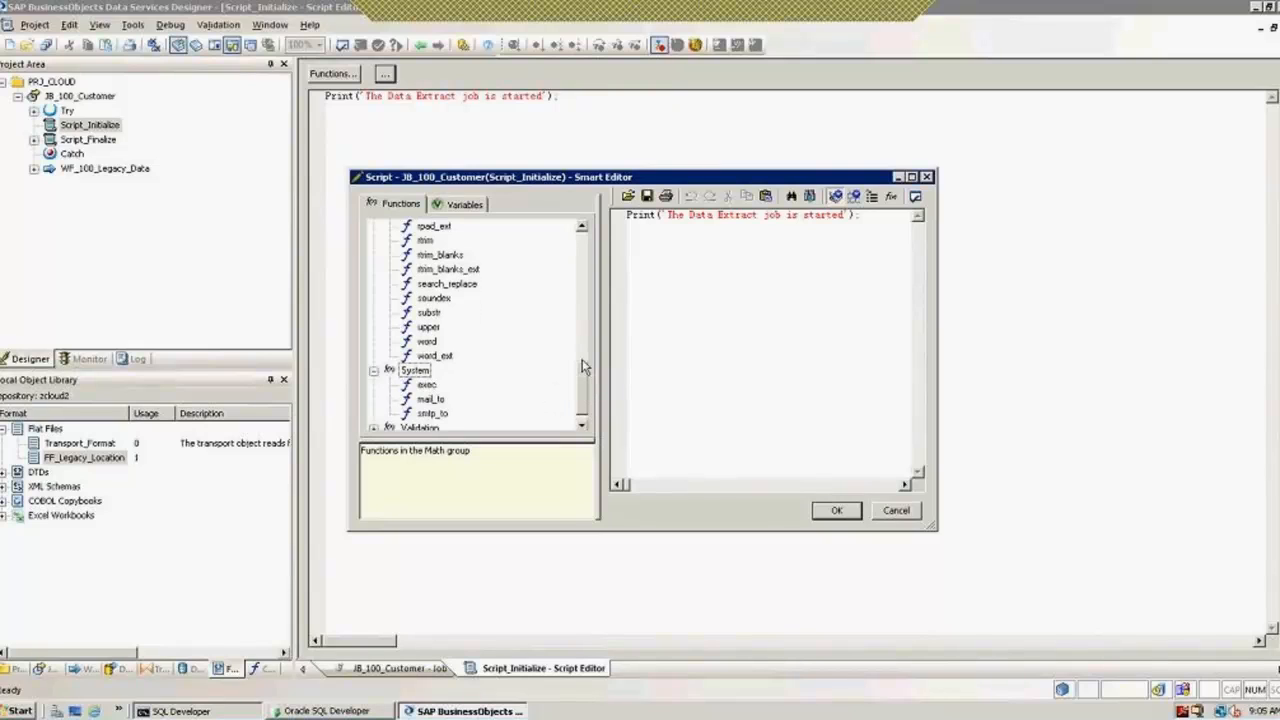
pyautogui.moveTo(583, 368); pyautogui.dragTo(578, 288)
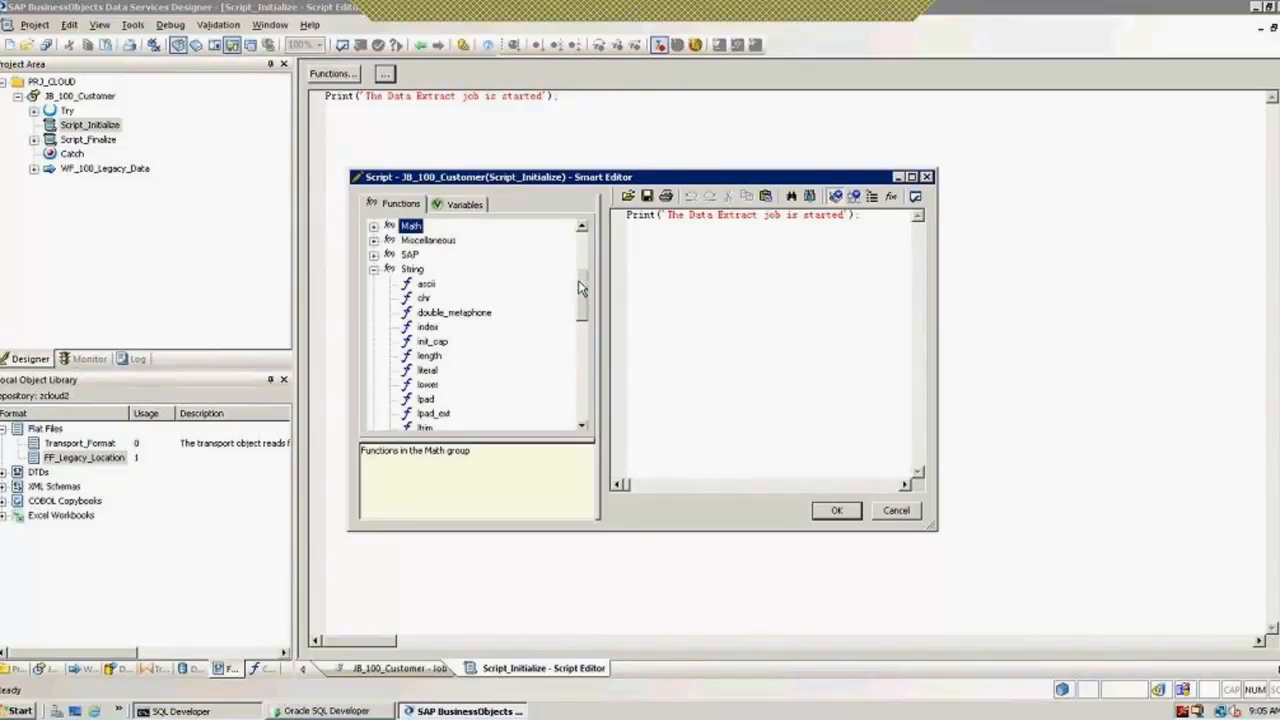
pyautogui.scroll(1, 578, 288)
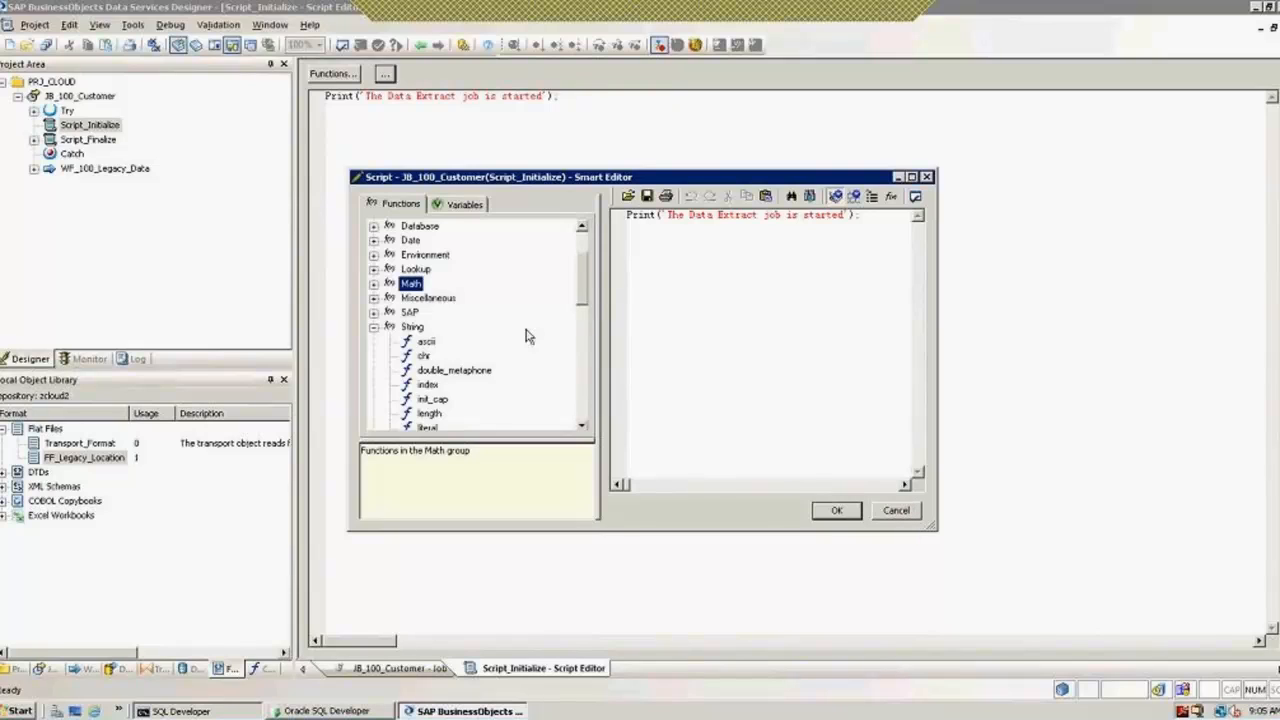
pyautogui.click(377, 314)
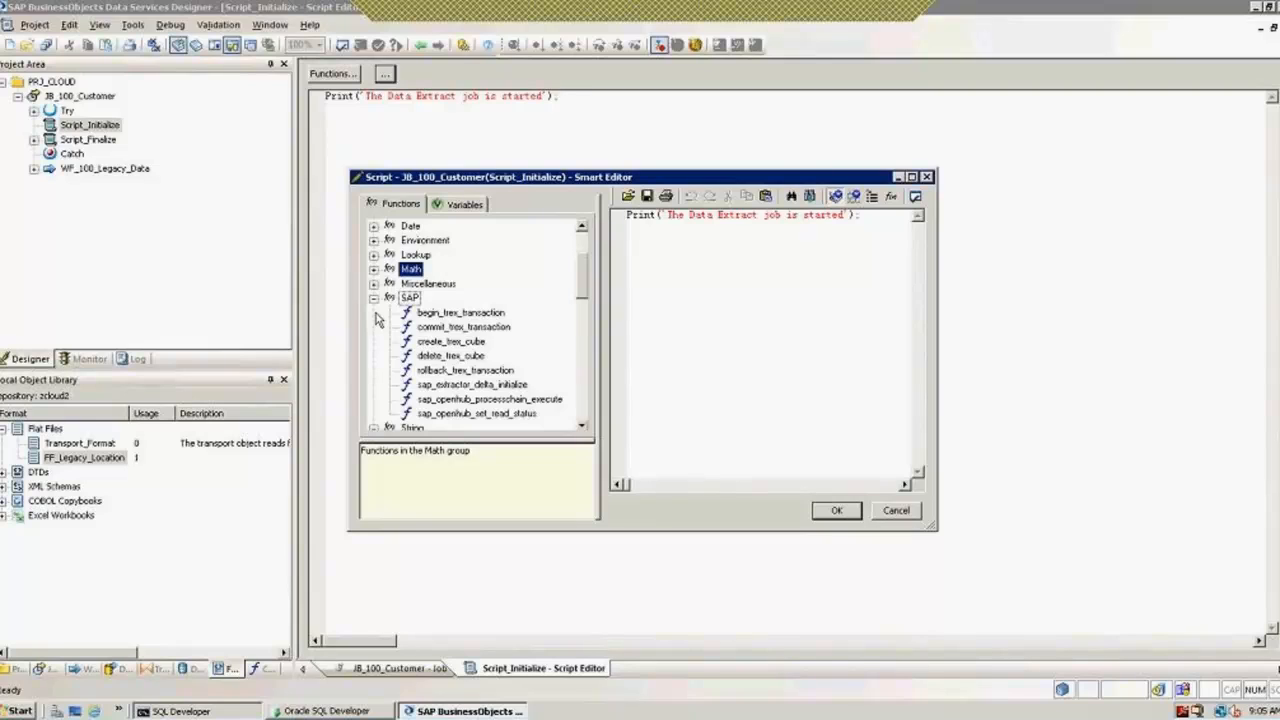
pyautogui.click(374, 284)
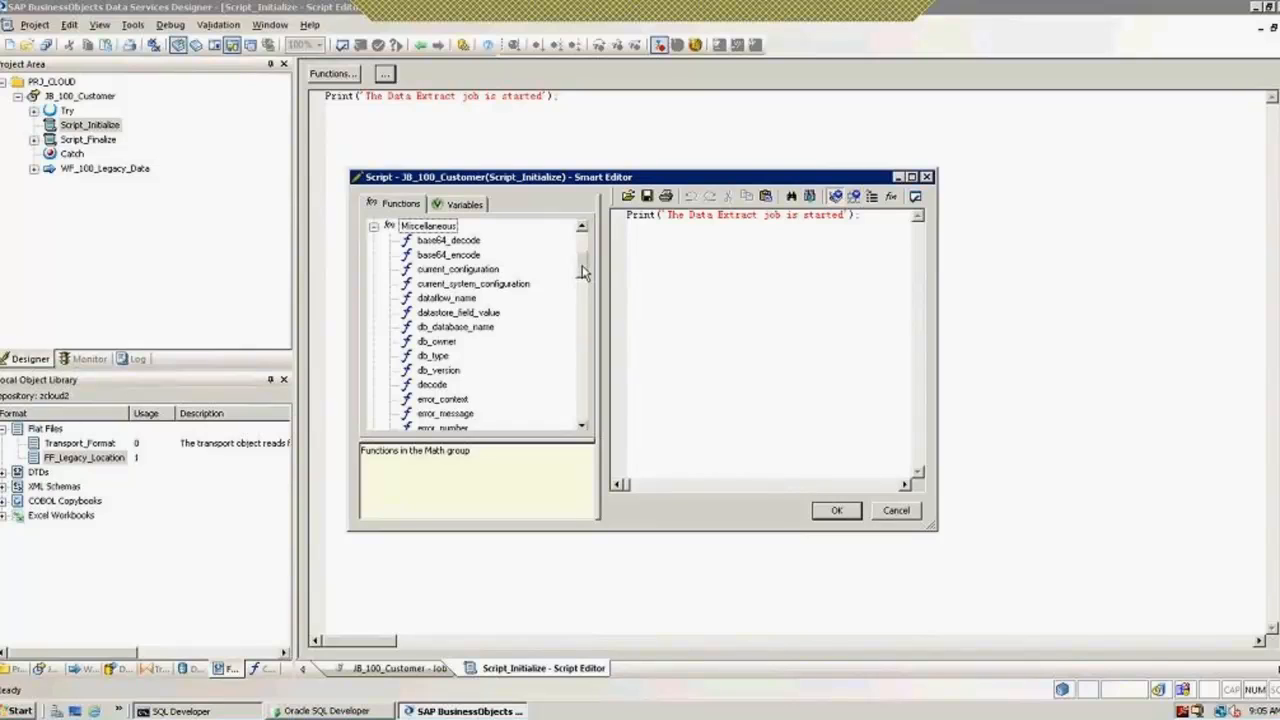
pyautogui.scroll(3, 383, 375)
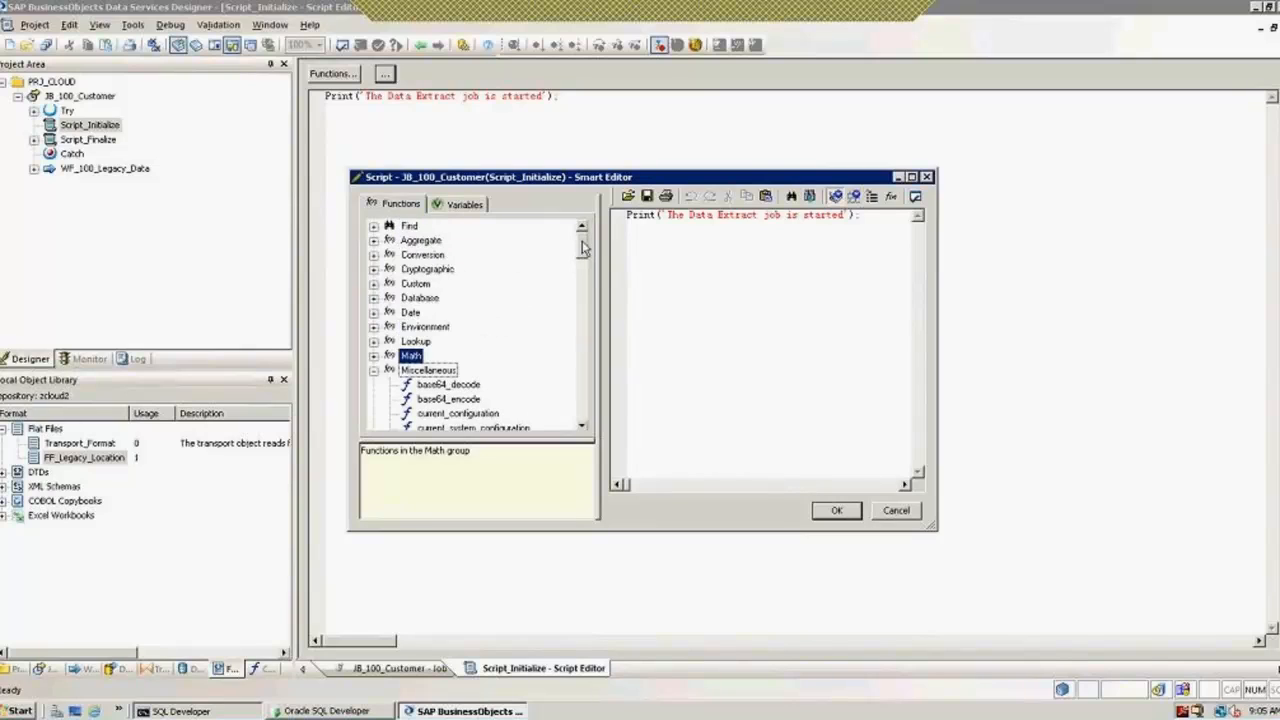
pyautogui.click(374, 358)
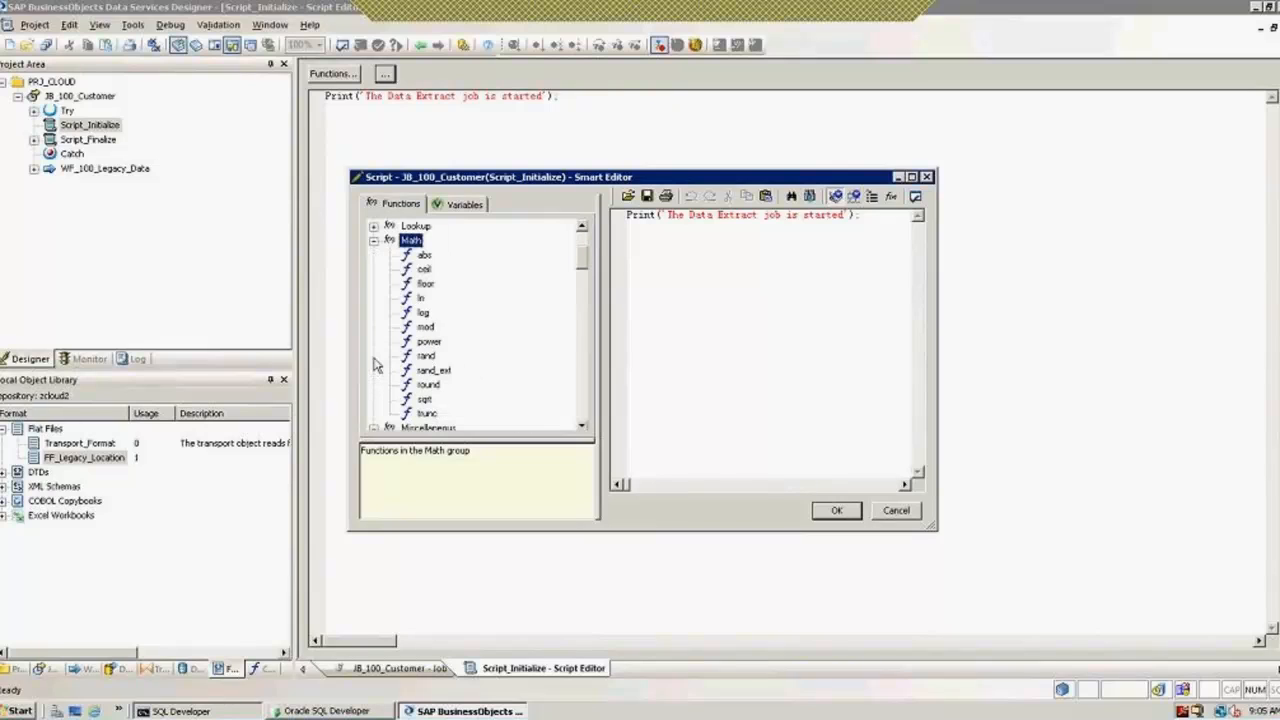
pyautogui.scroll(2, 585, 232)
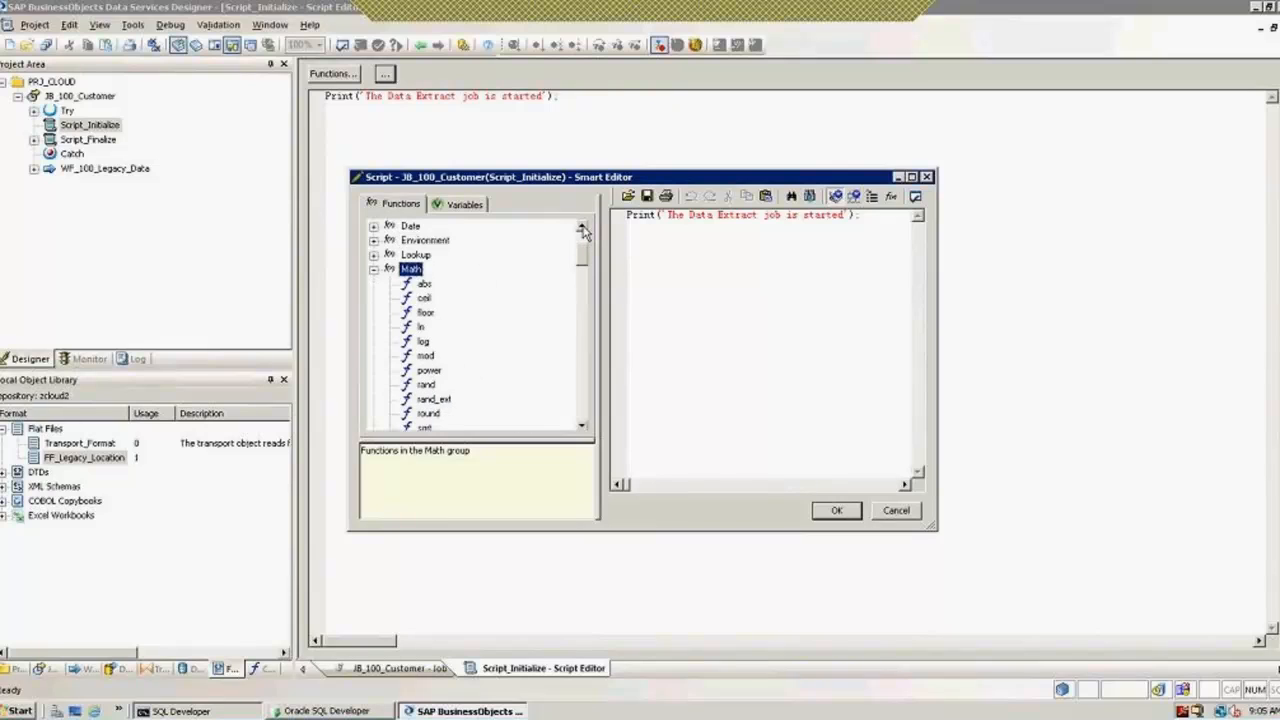
pyautogui.scroll(1, 585, 232)
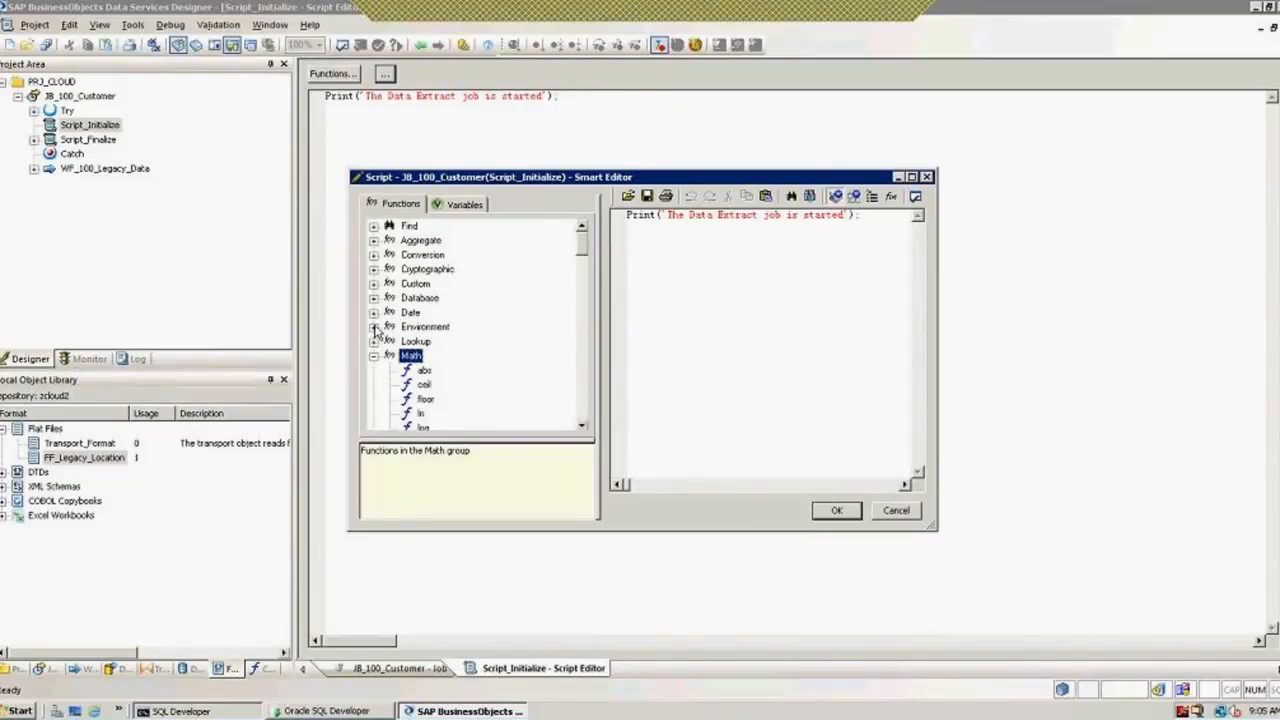
pyautogui.click(374, 327)
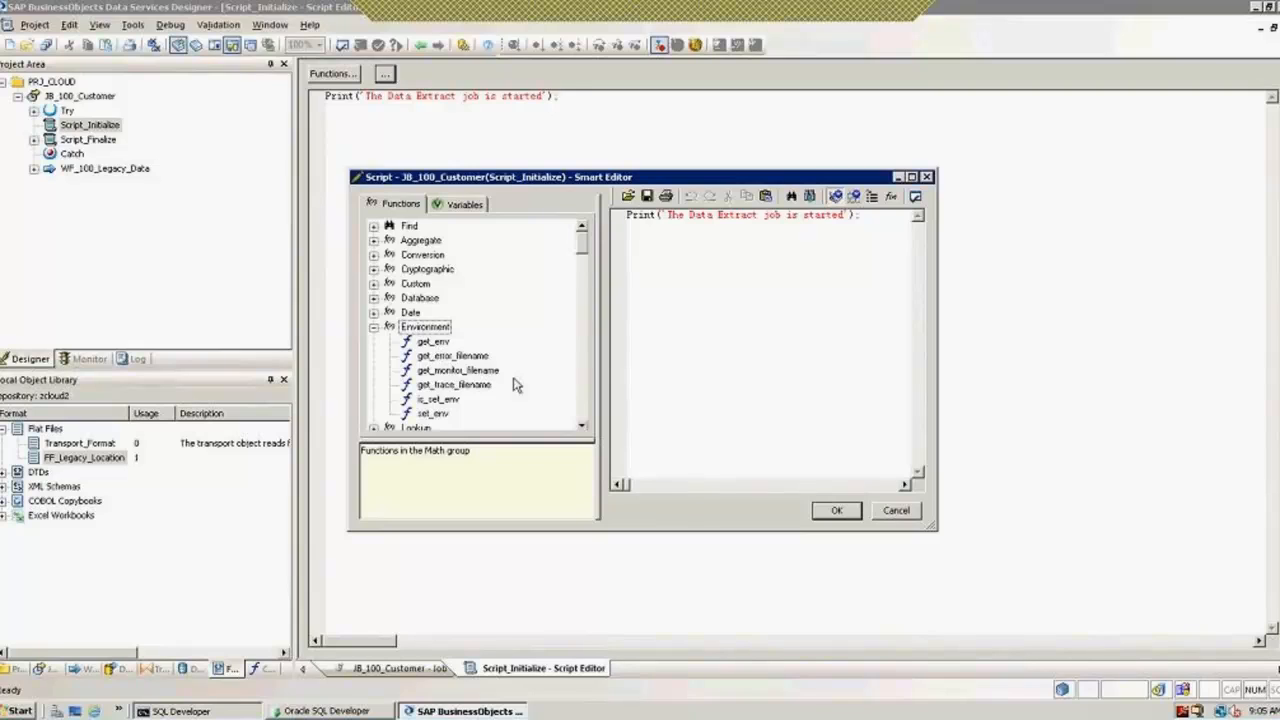
pyautogui.click(374, 313)
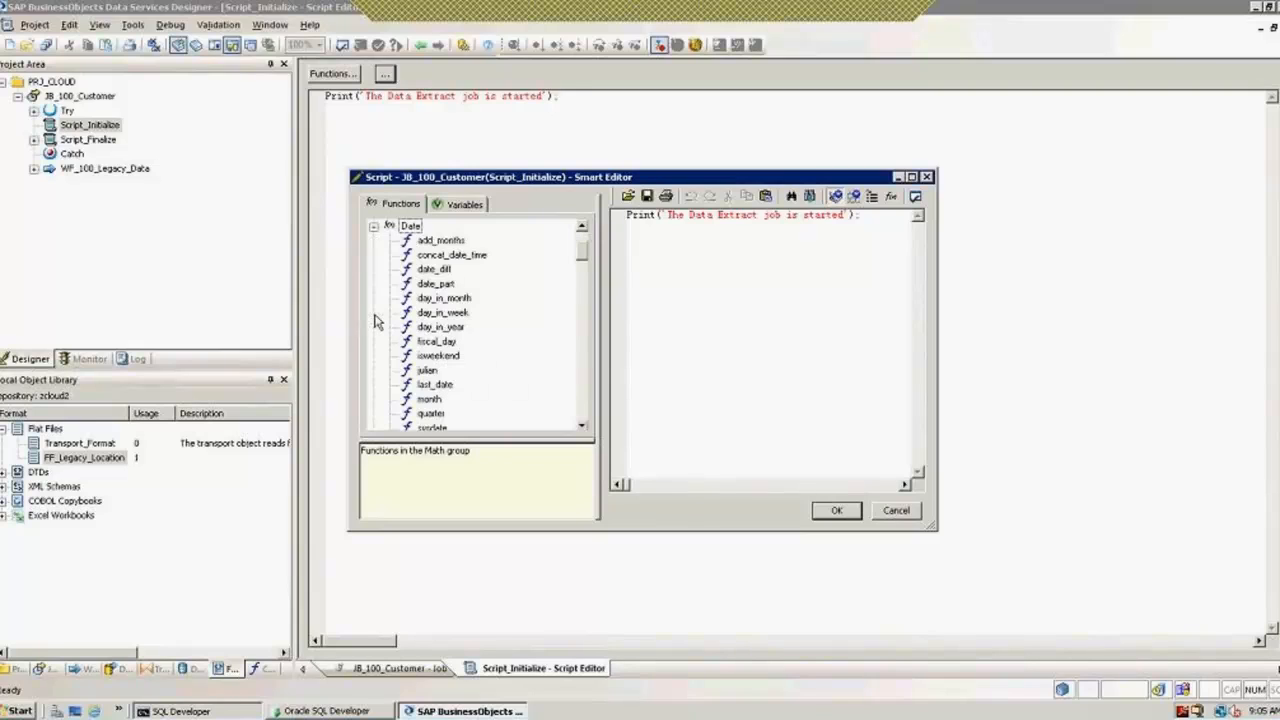
# Step: Collapse all function groups, cancel the Smart Editor, and return to the JB_100_Customer diagram
pyautogui.click(373, 226)
pyautogui.click(373, 241)
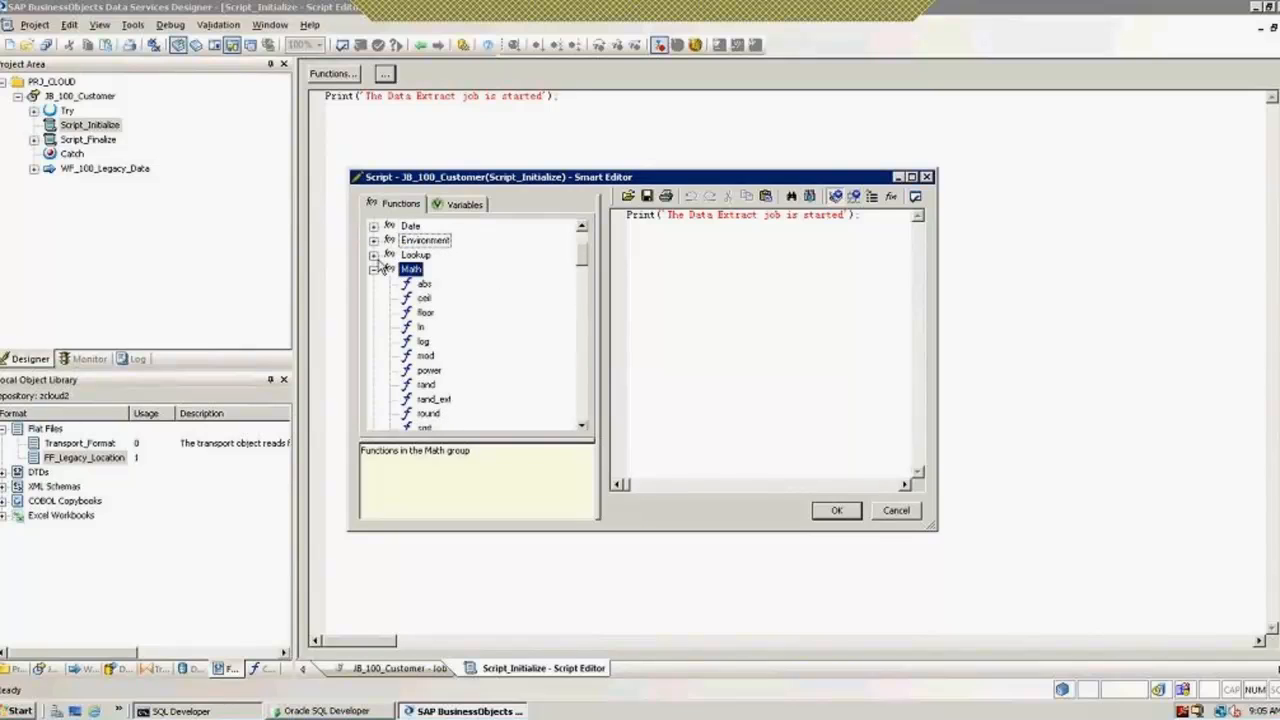
pyautogui.click(373, 269)
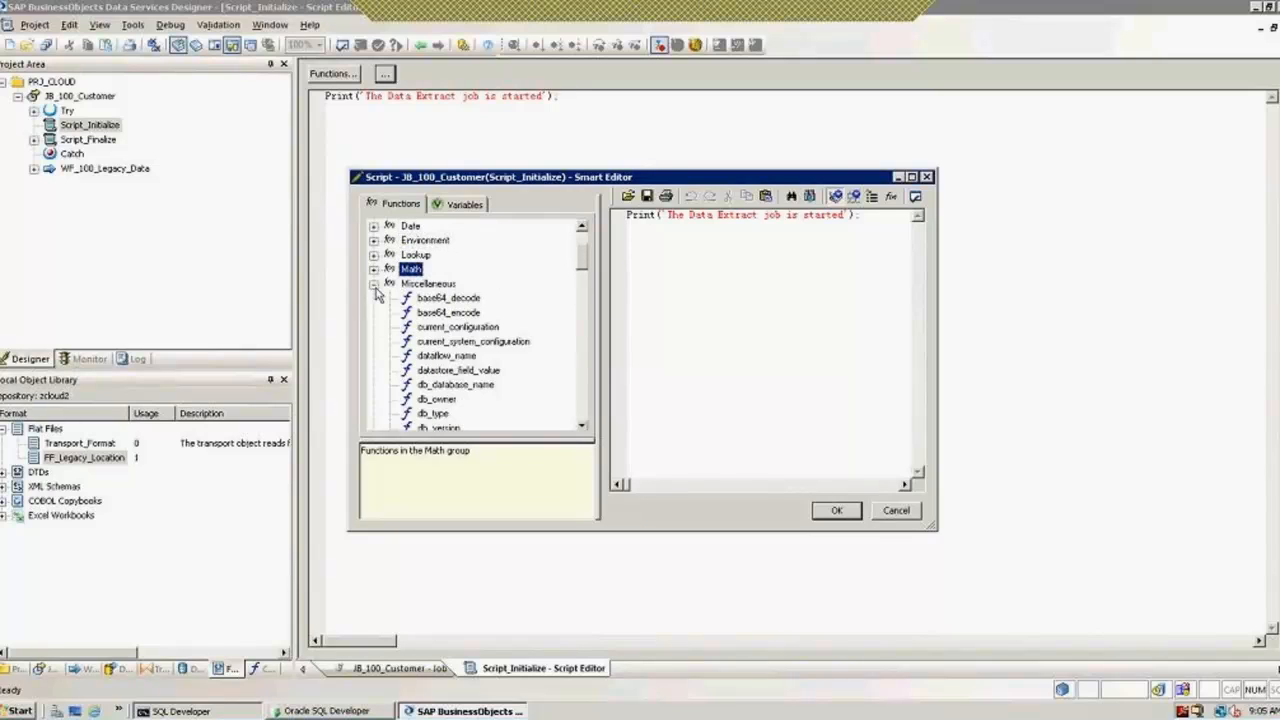
pyautogui.click(374, 284)
pyautogui.click(374, 299)
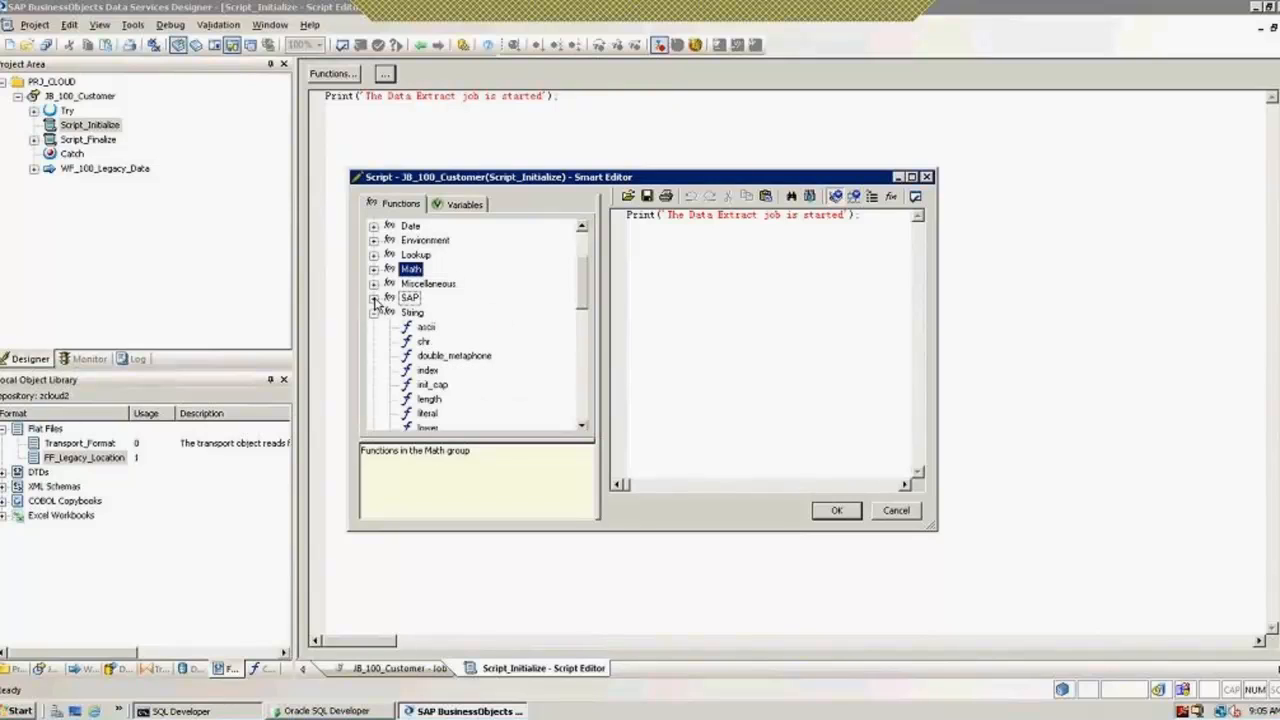
pyautogui.click(374, 322)
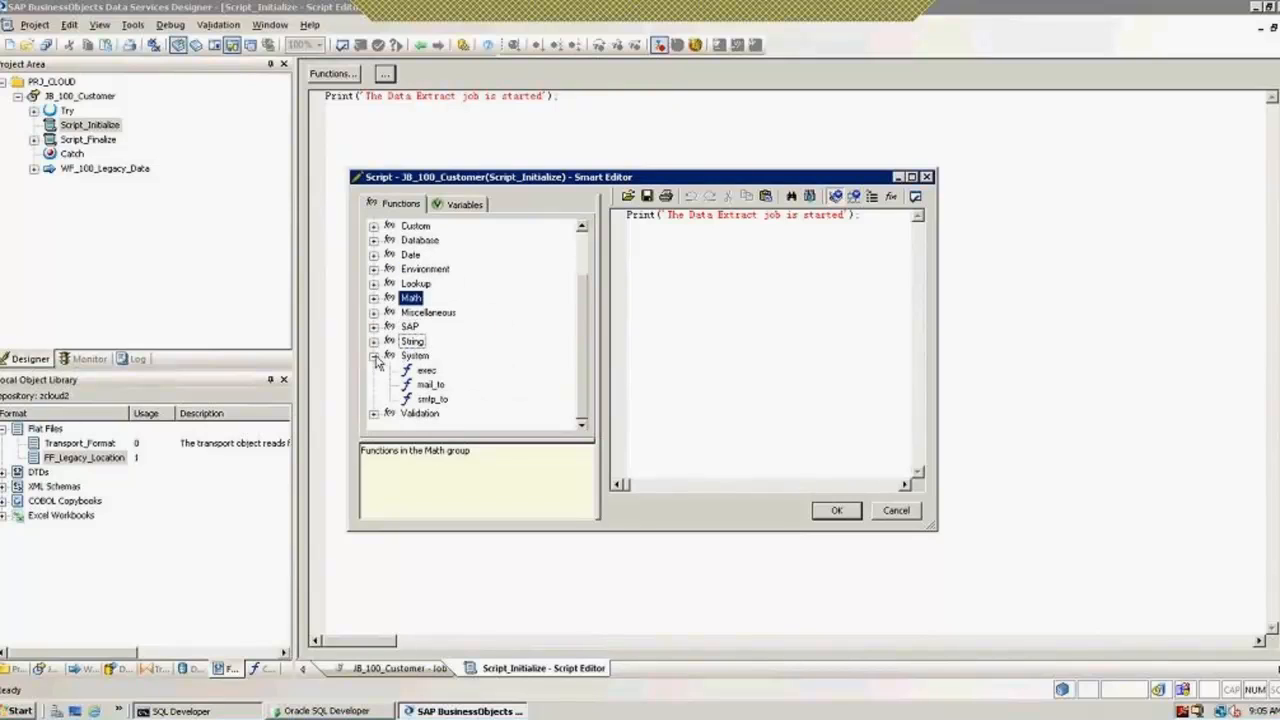
pyautogui.click(374, 356)
pyautogui.click(896, 511)
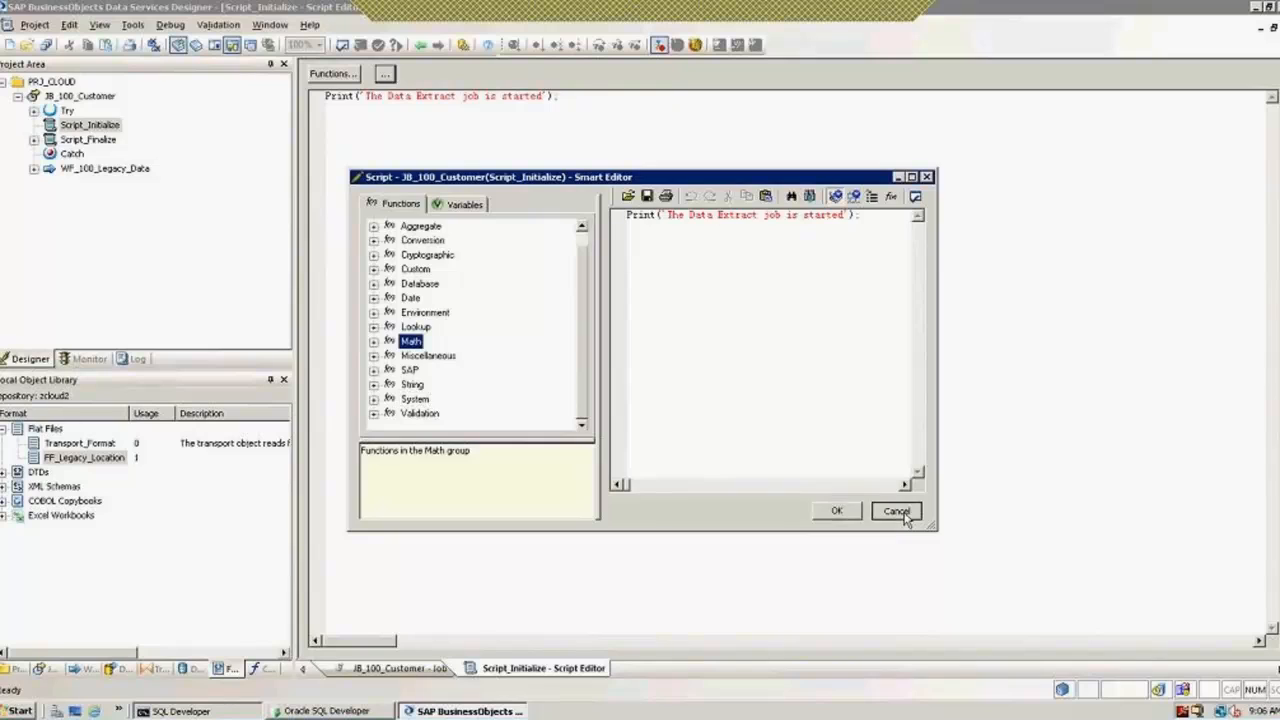
pyautogui.click(420, 46)
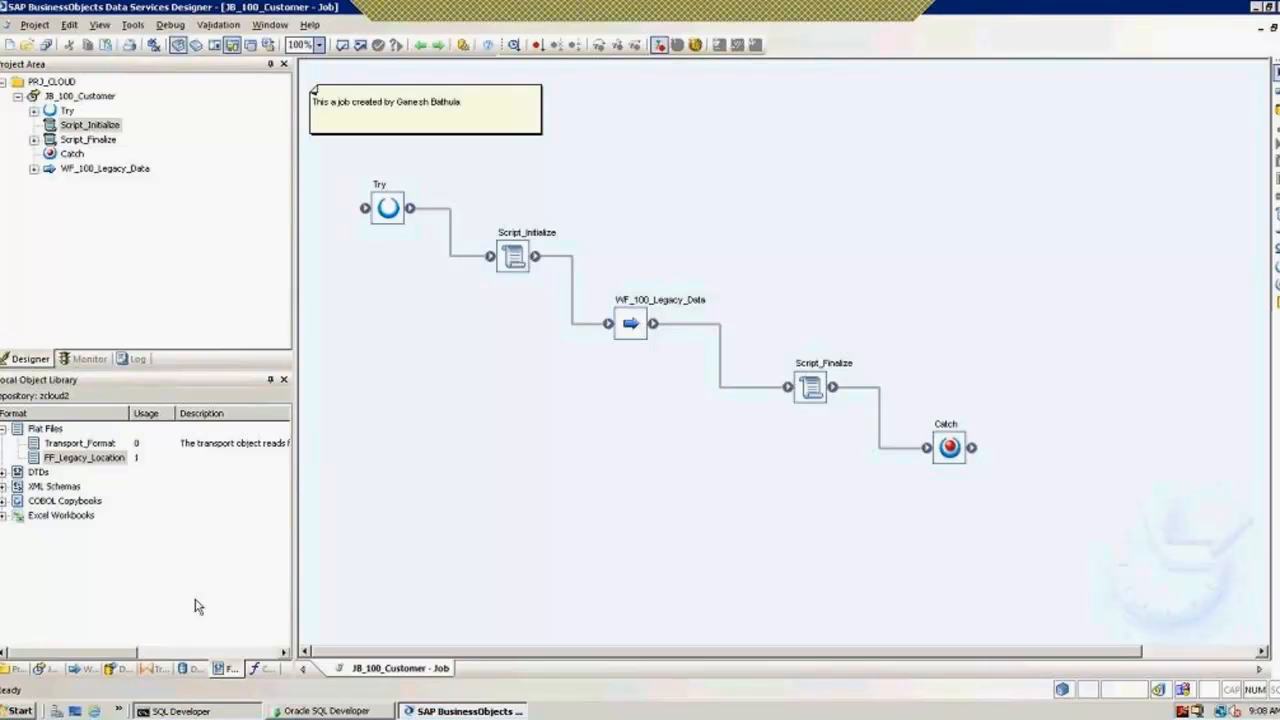
# Step: Browse the local object library's Work Flows, Data Flows and Jobs lists
pyautogui.click(89, 670)
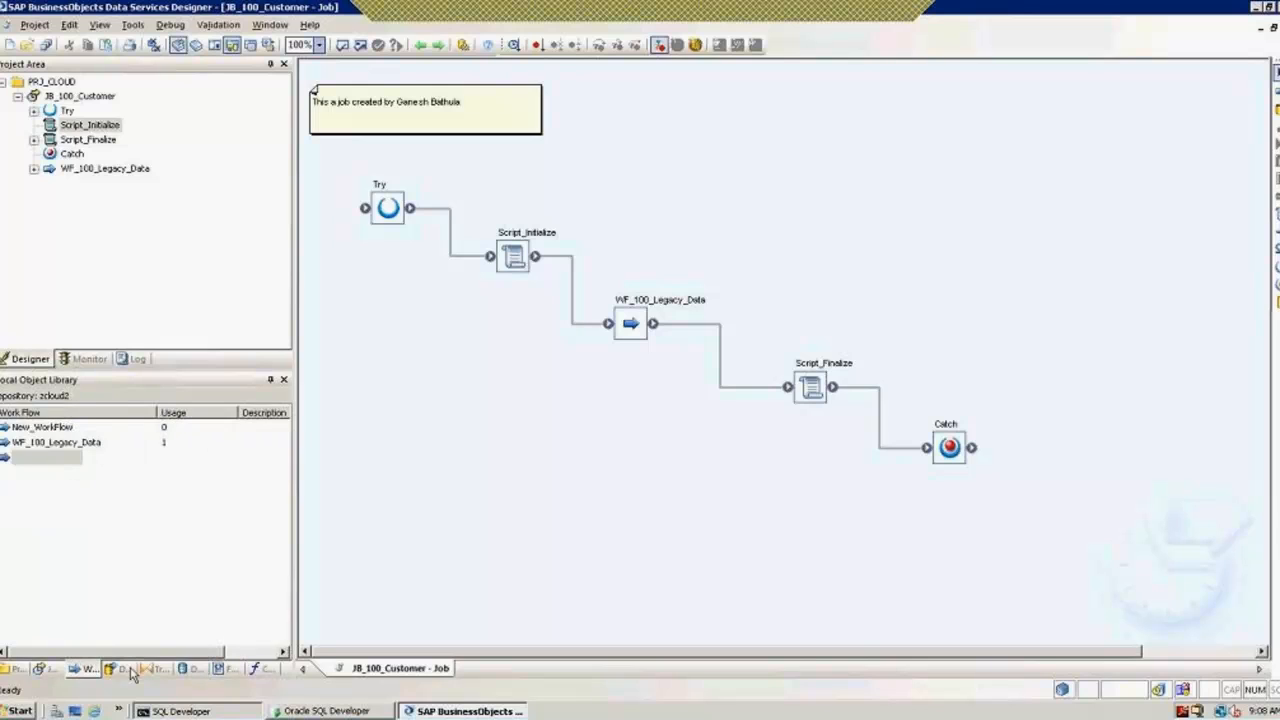
pyautogui.click(118, 670)
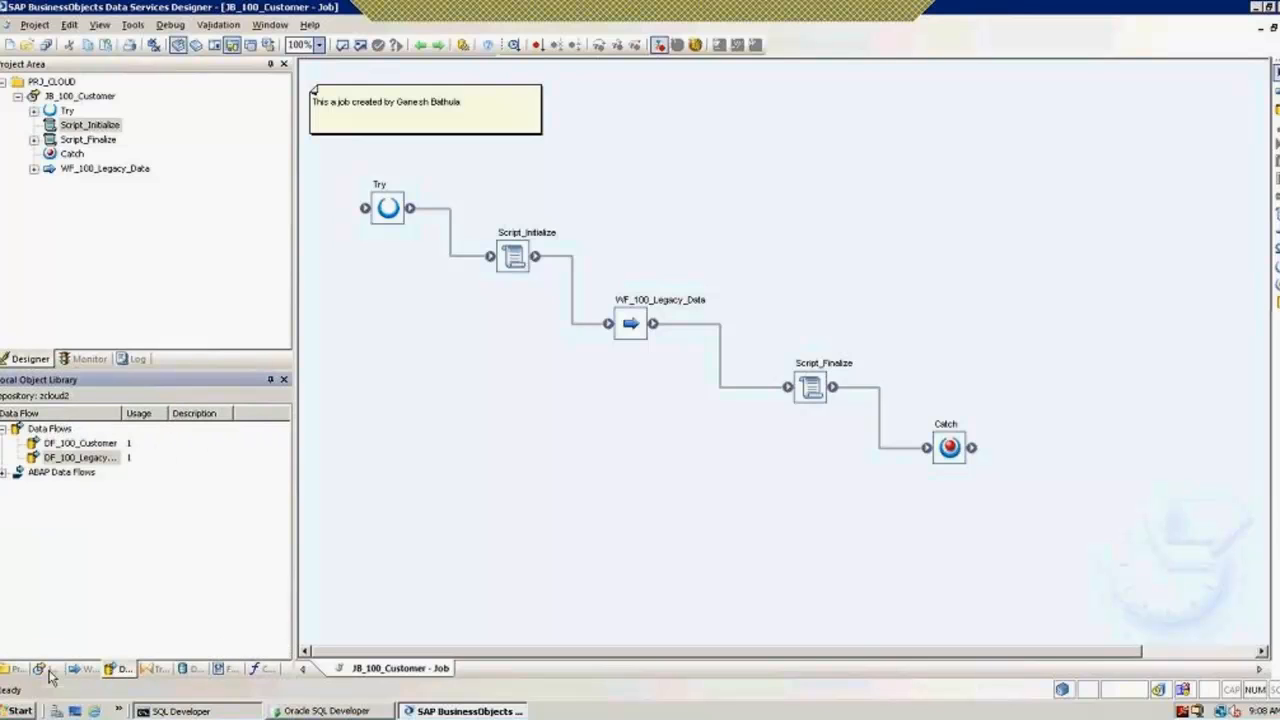
pyautogui.click(40, 670)
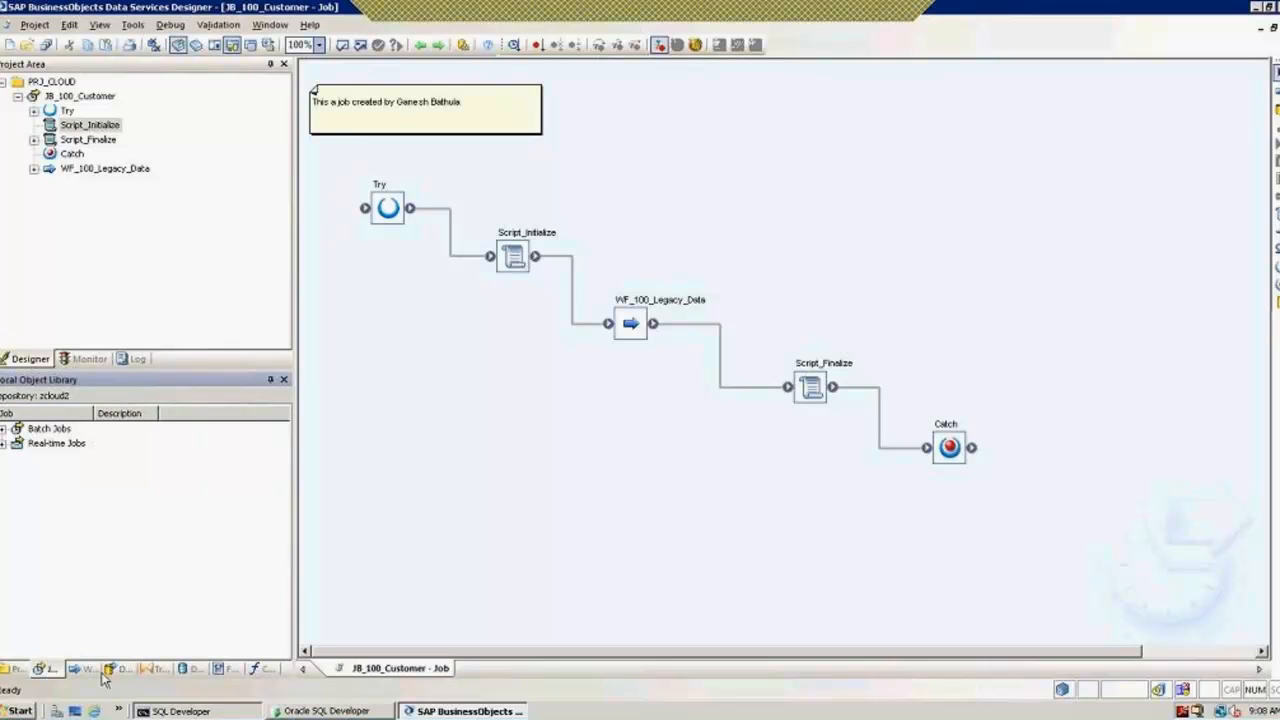
# Step: Delete the New_WorkFlow1 work flow from the local library
pyautogui.click(87, 669)
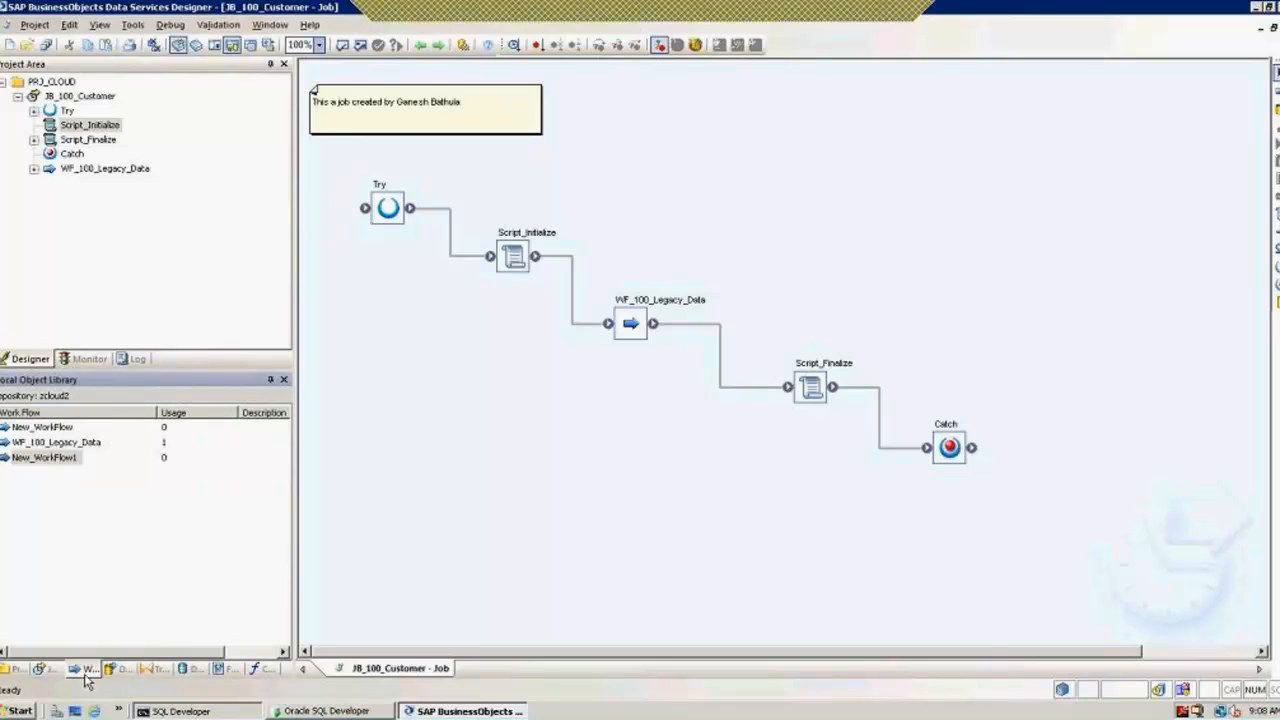
pyautogui.click(45, 458)
pyautogui.rightClick(45, 458)
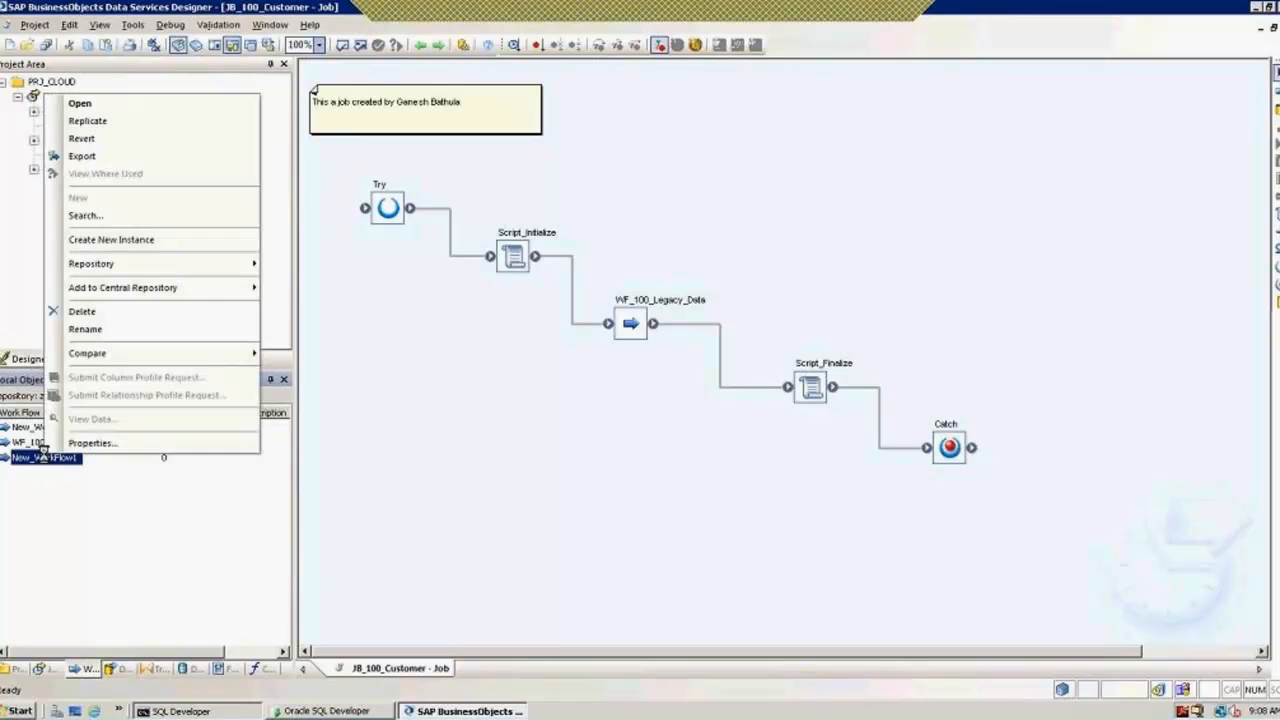
pyautogui.click(86, 330)
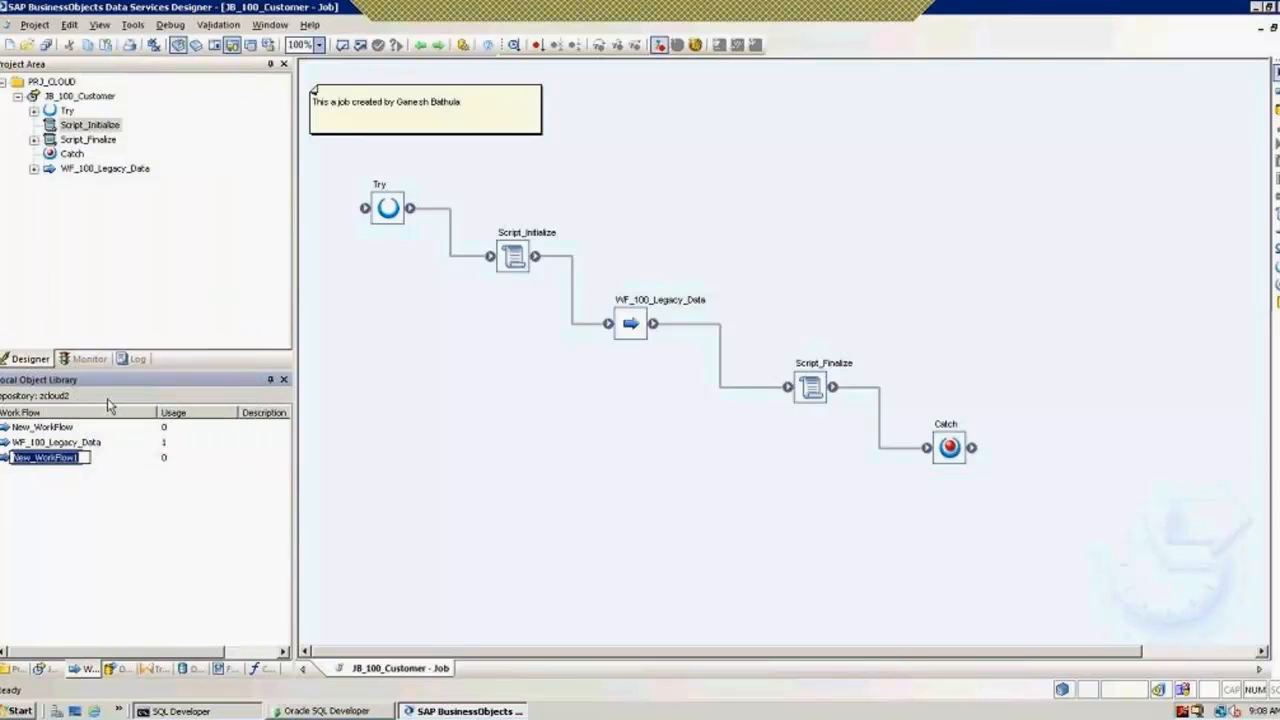
pyautogui.click(97, 520)
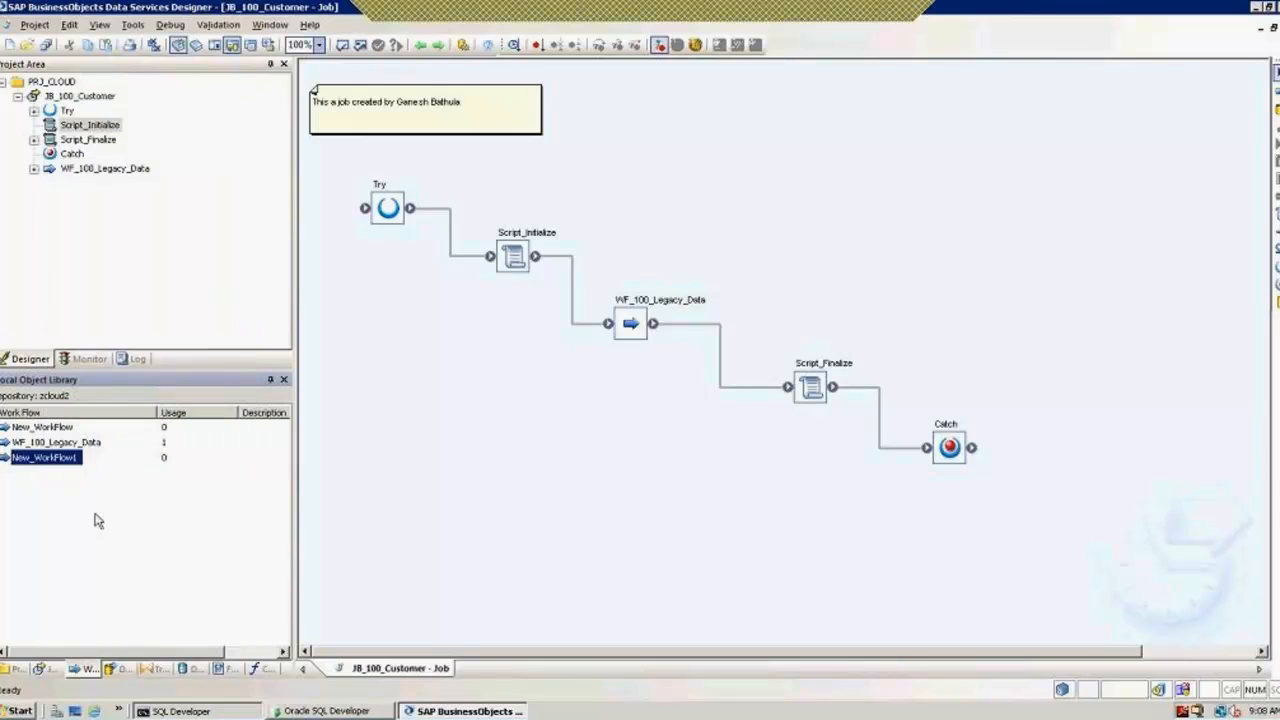
pyautogui.click(40, 460)
pyautogui.rightClick(40, 460)
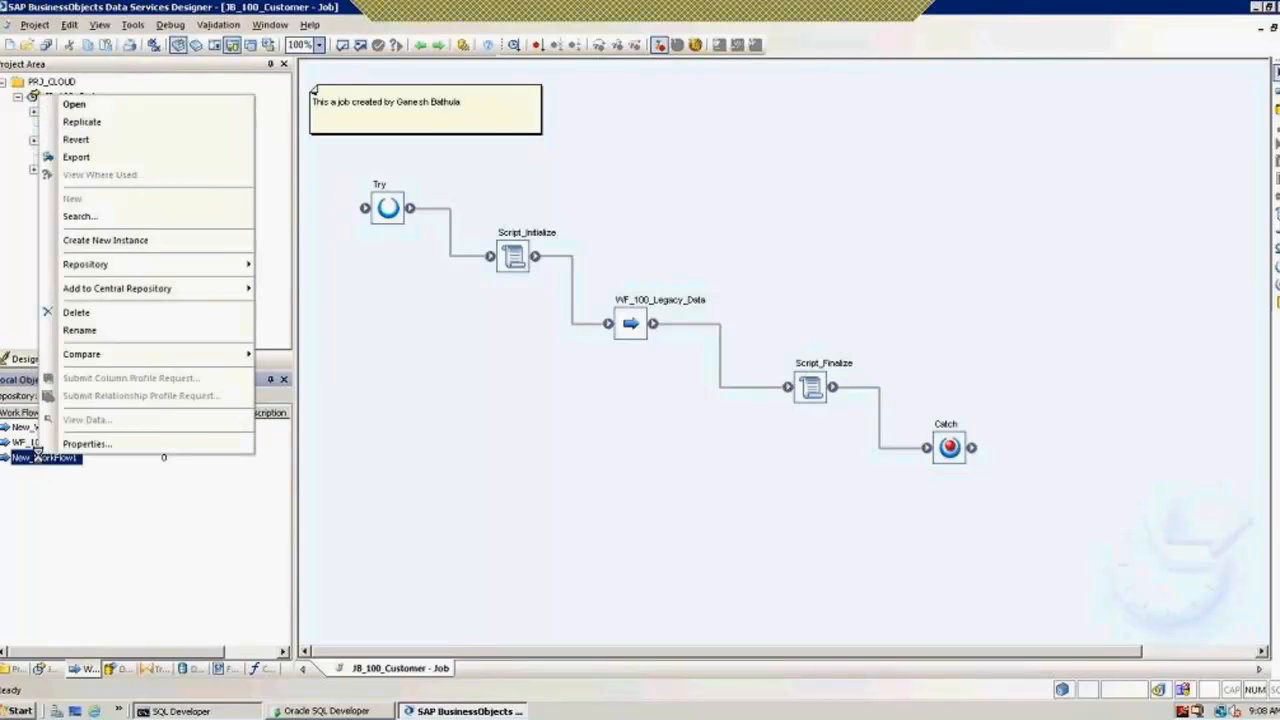
pyautogui.click(85, 316)
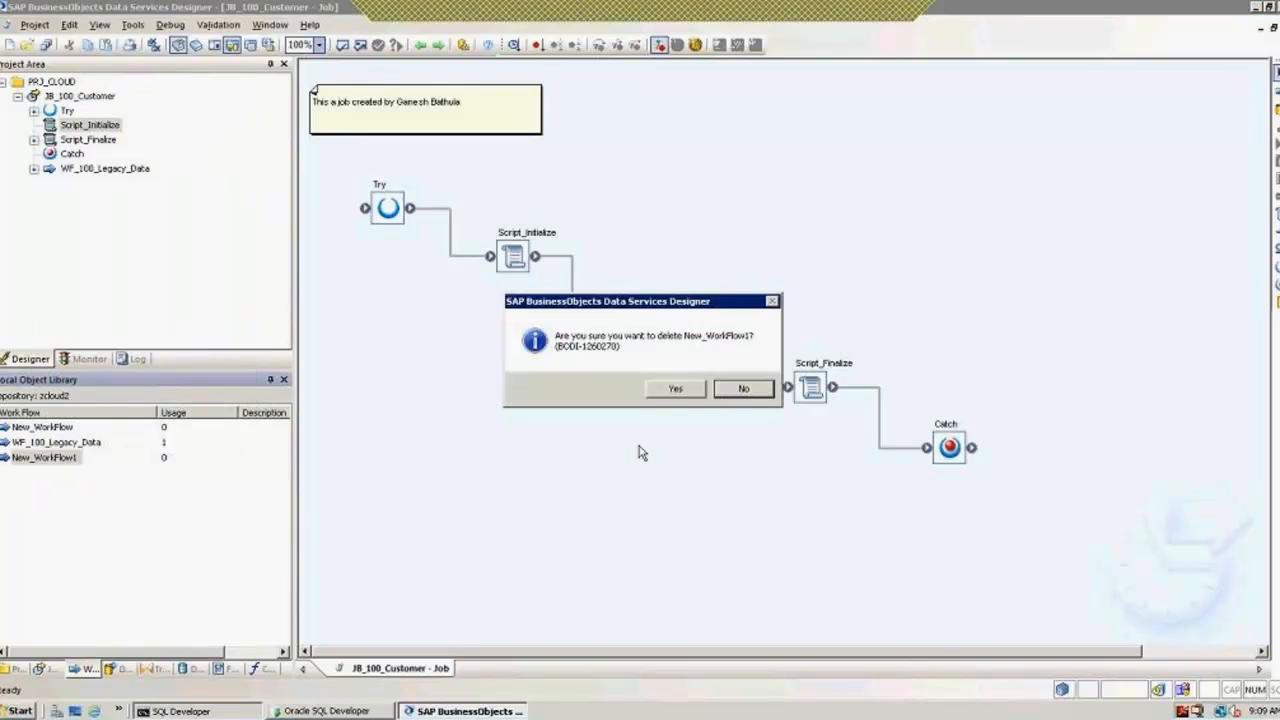
pyautogui.click(685, 394)
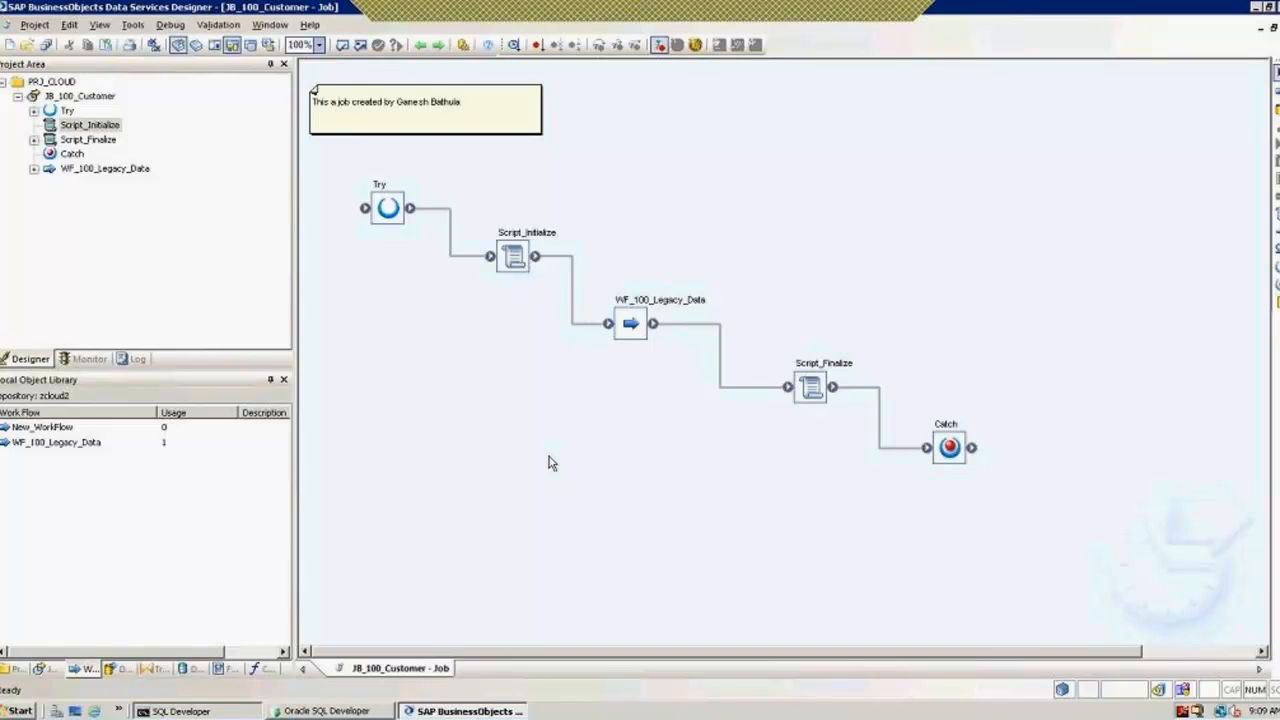
# Step: Delete the New_WorkFlow work flow as well
pyautogui.click(116, 670)
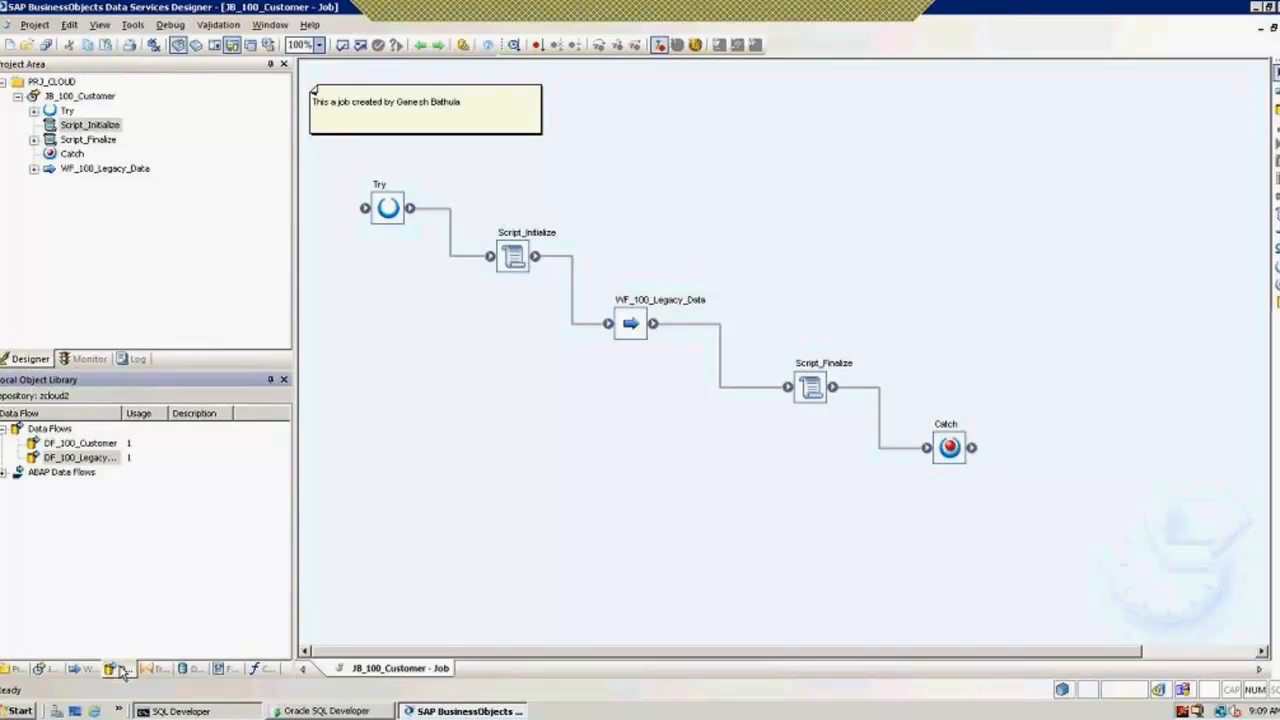
pyautogui.click(80, 669)
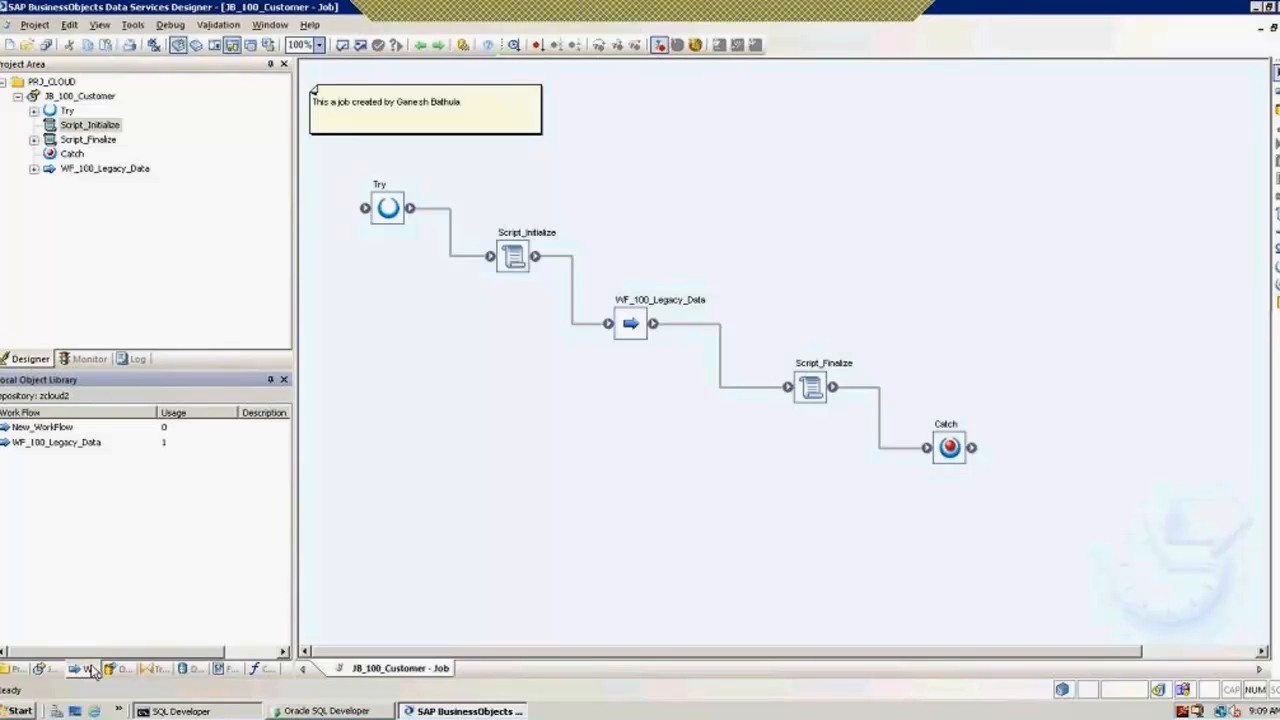
pyautogui.click(40, 428)
pyautogui.rightClick(42, 430)
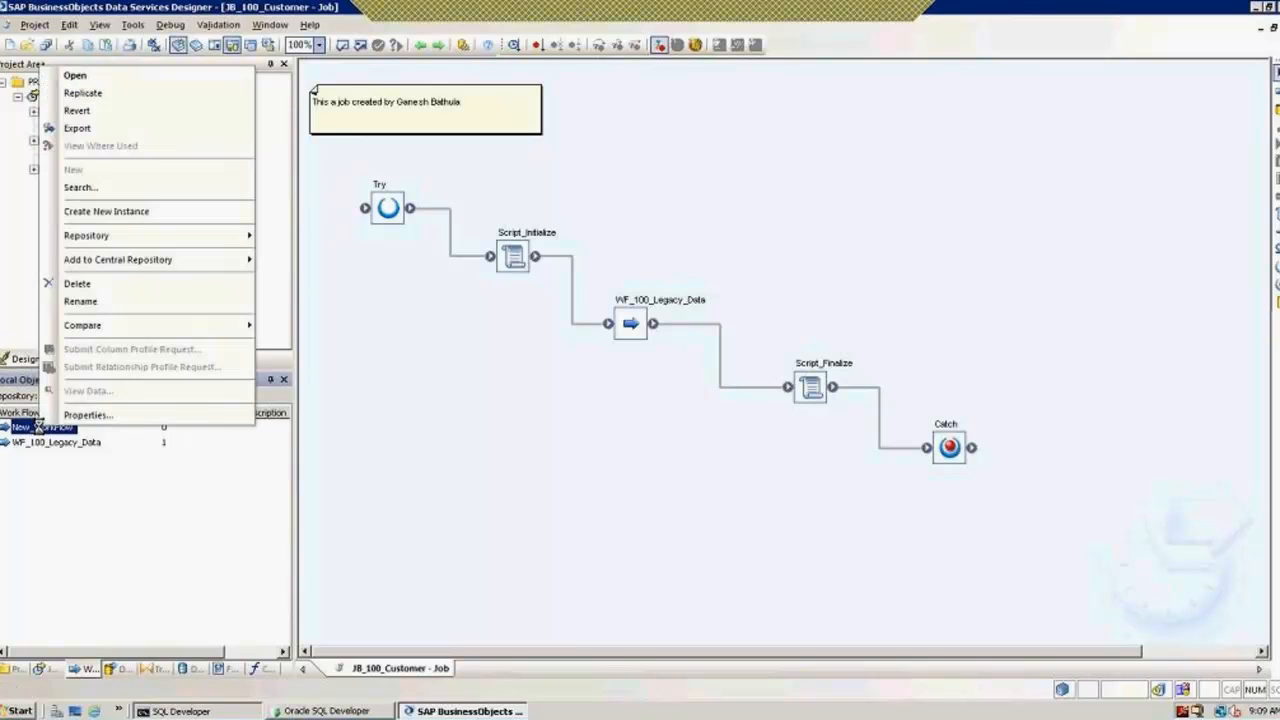
pyautogui.click(80, 288)
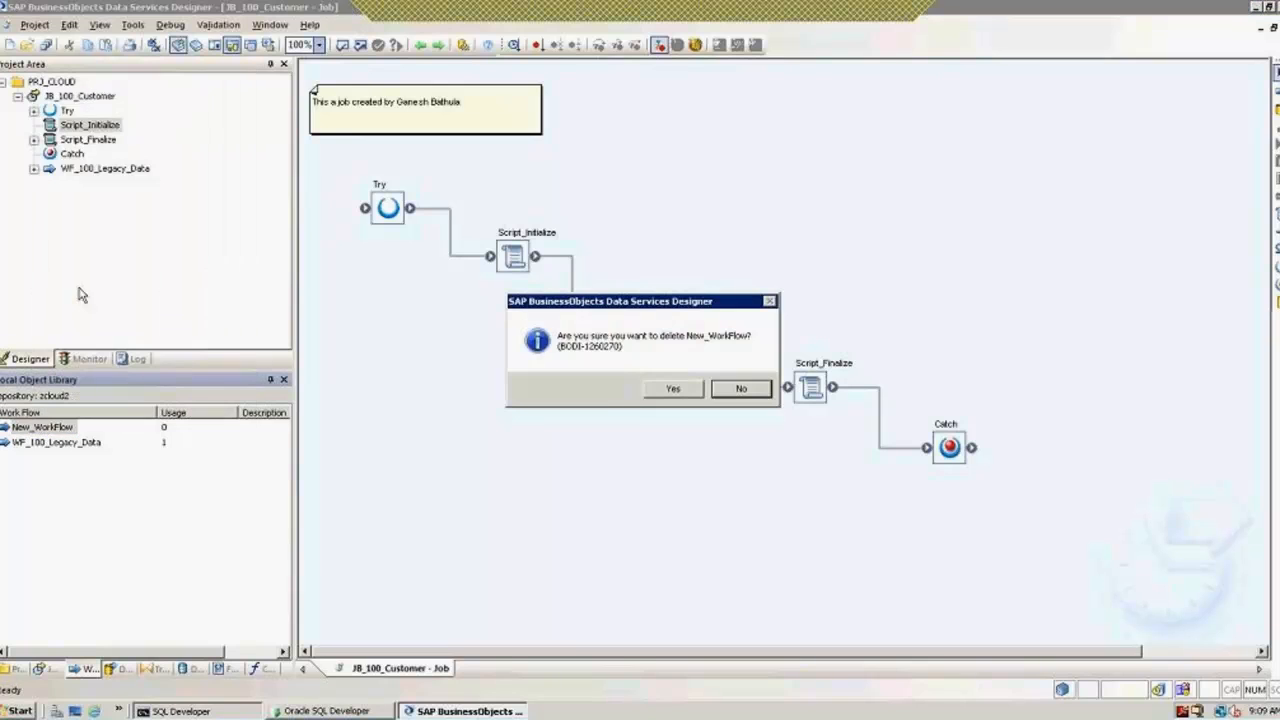
pyautogui.click(689, 389)
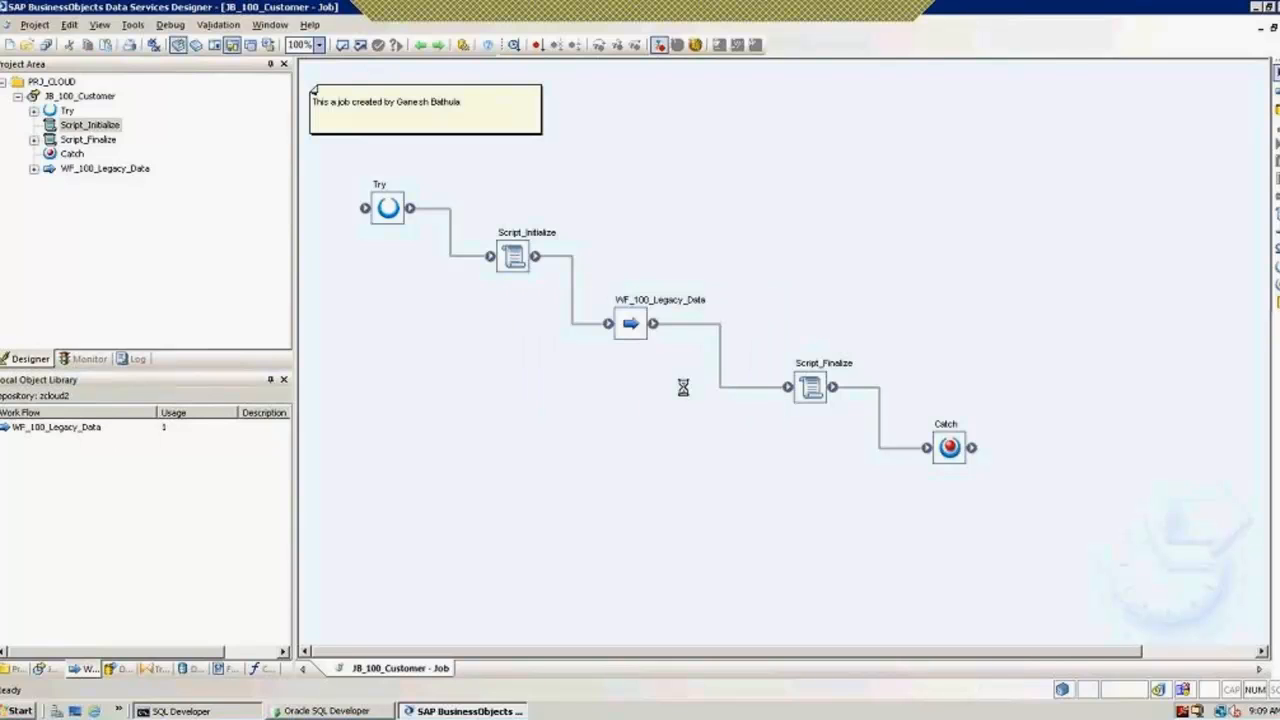
pyautogui.click(117, 669)
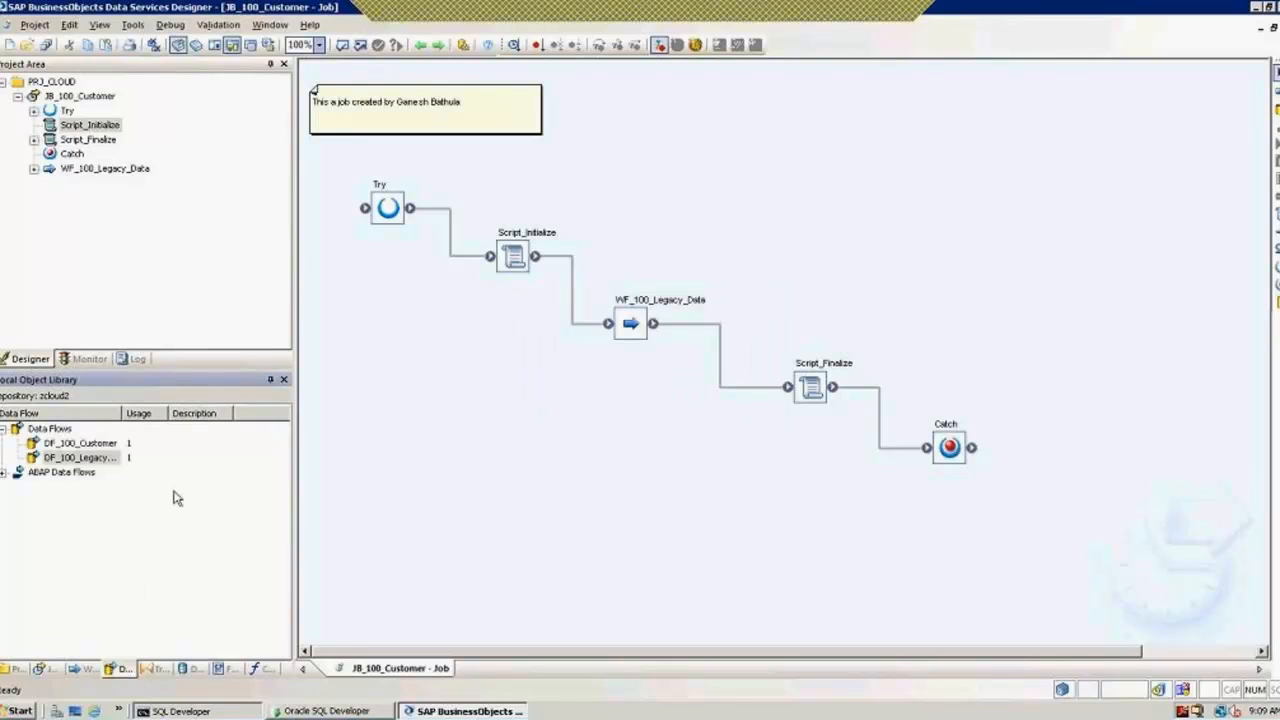
# Step: Widen the data flow name column and dismiss DF_100_Legacy_Location's context menu
pyautogui.doubleClick(120, 413)
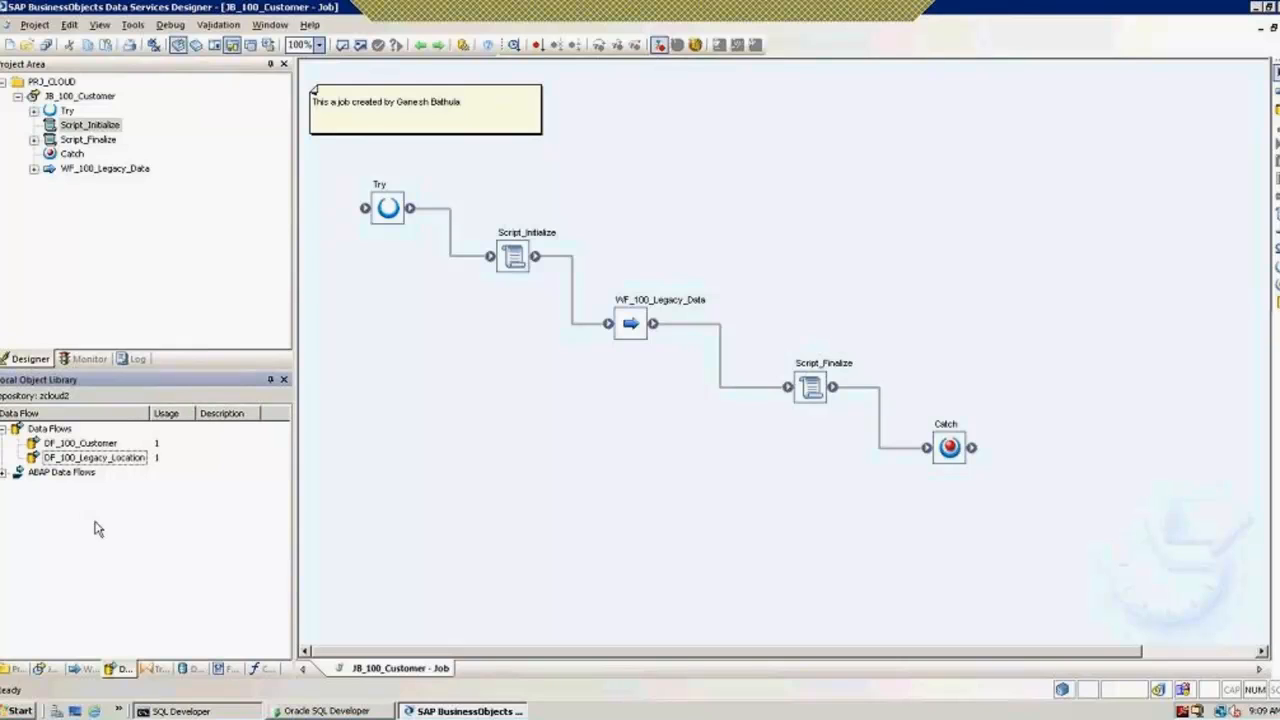
pyautogui.rightClick(90, 458)
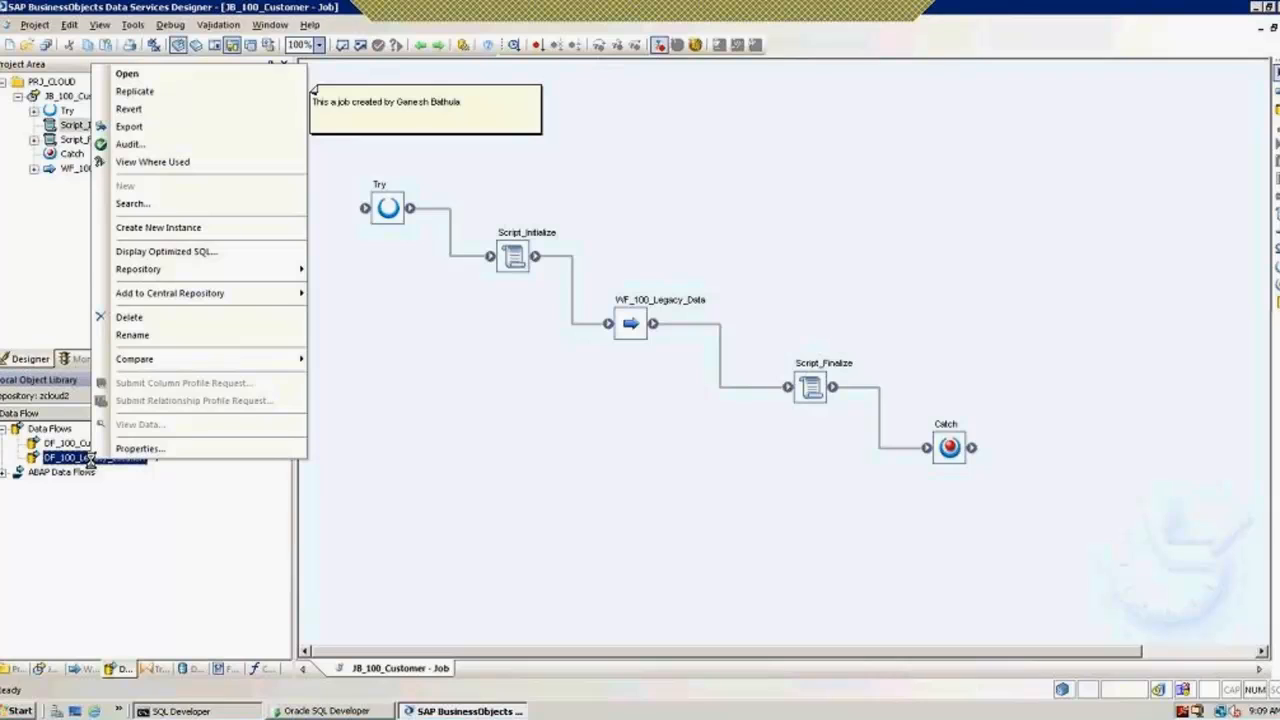
pyautogui.click(141, 517)
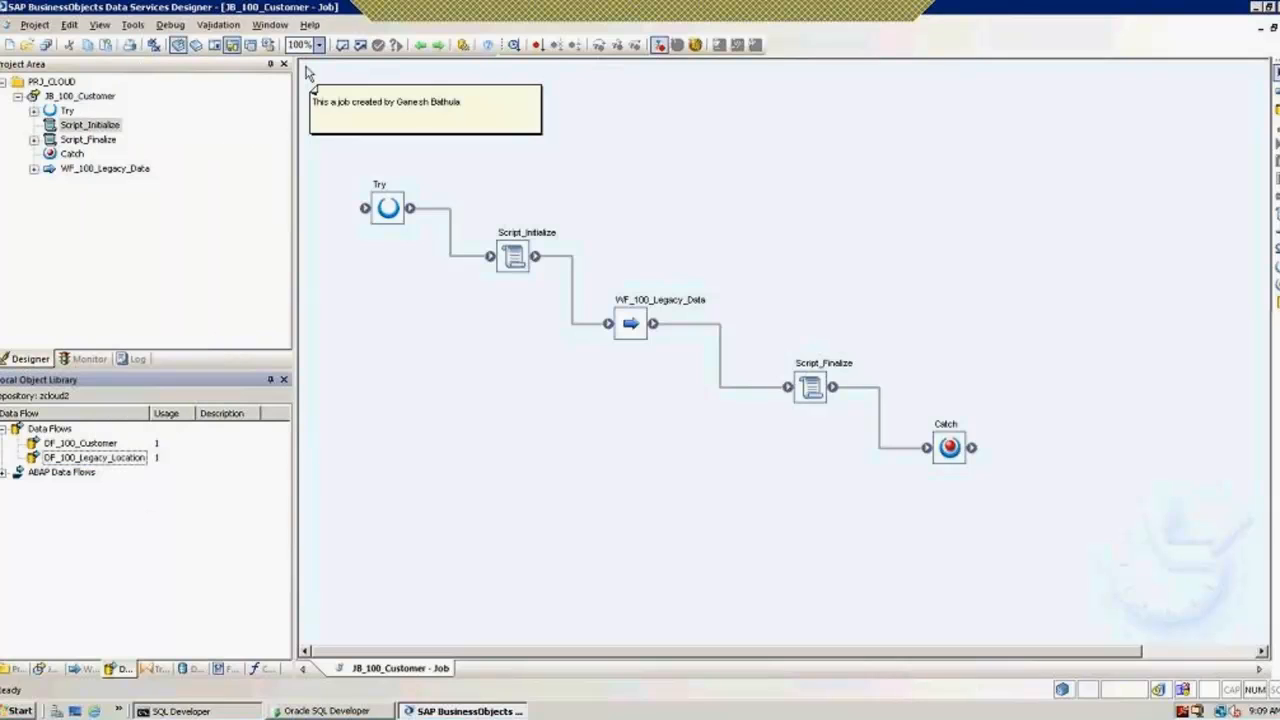
# Step: Check the central library's data flows, finding only DF_100_Customer, then close it
pyautogui.click(197, 45)
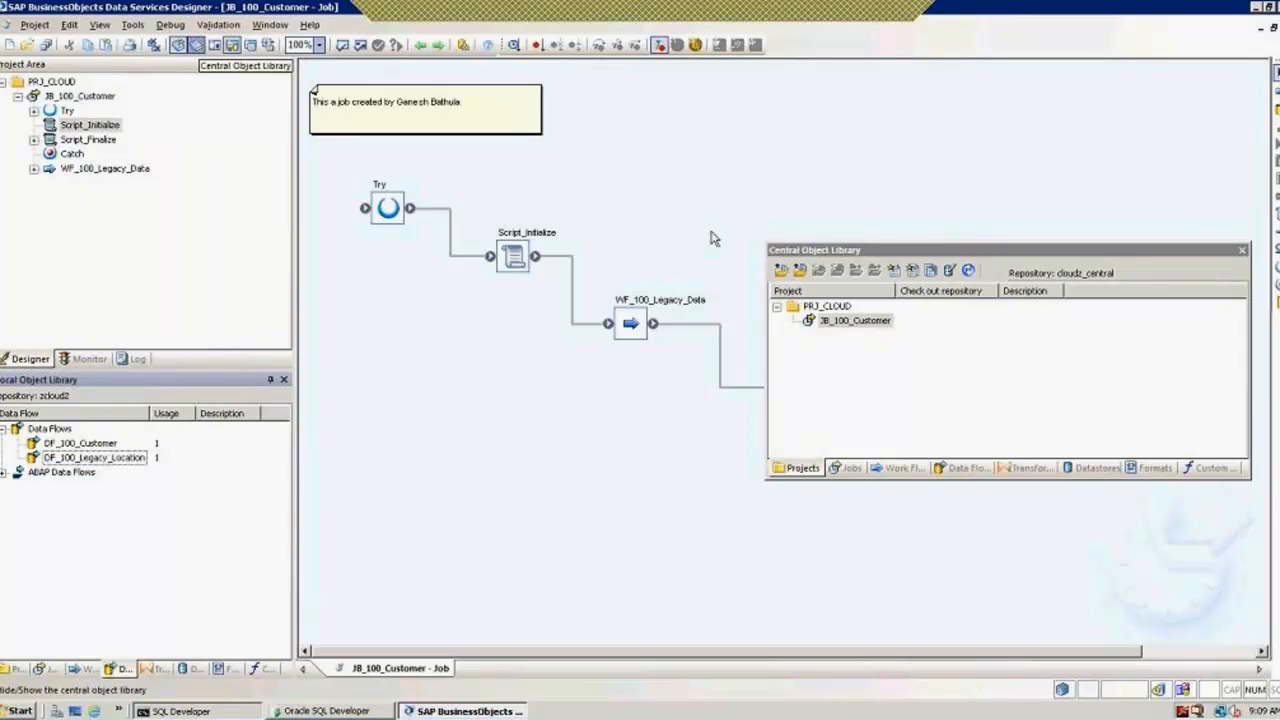
pyautogui.click(960, 476)
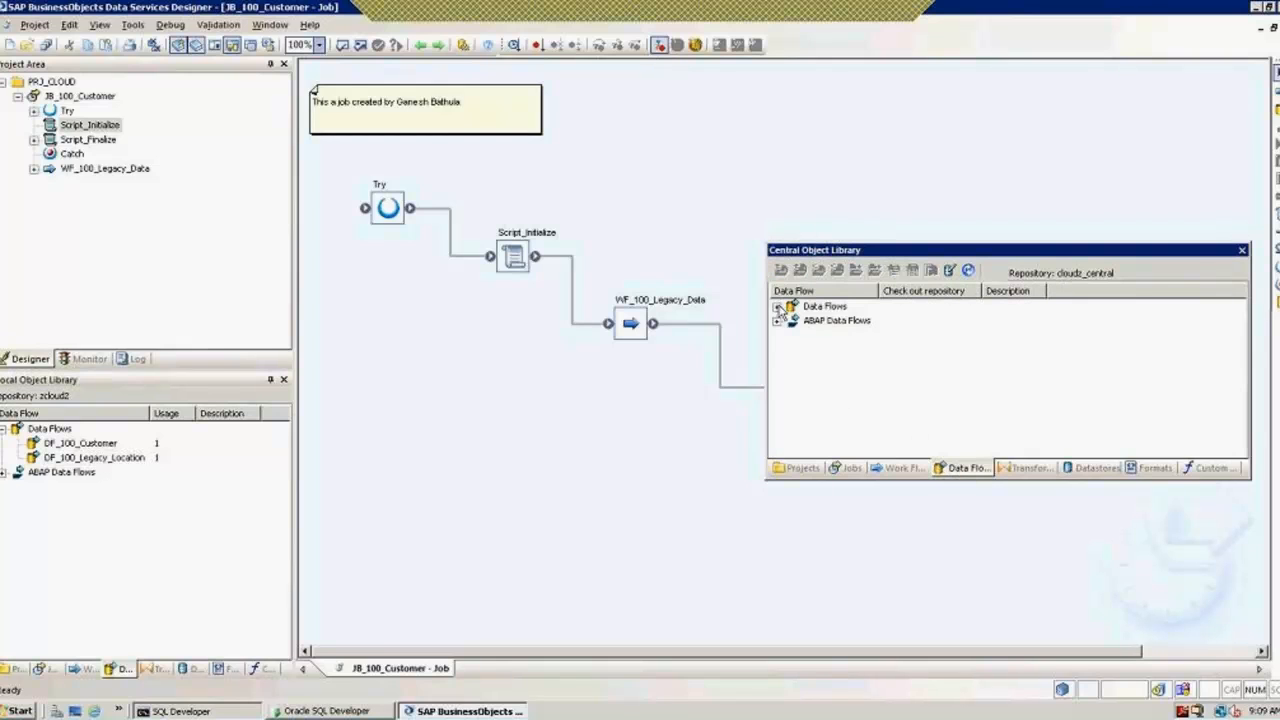
pyautogui.click(778, 306)
pyautogui.click(840, 322)
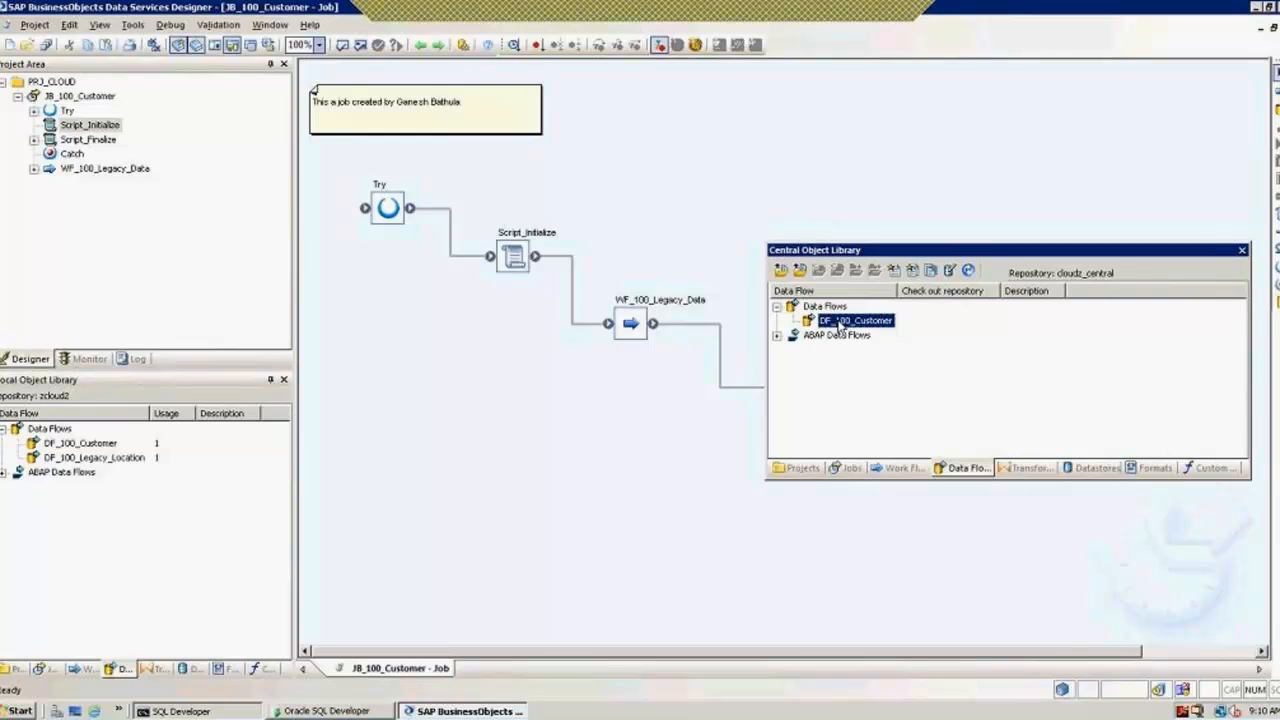
pyautogui.click(1242, 251)
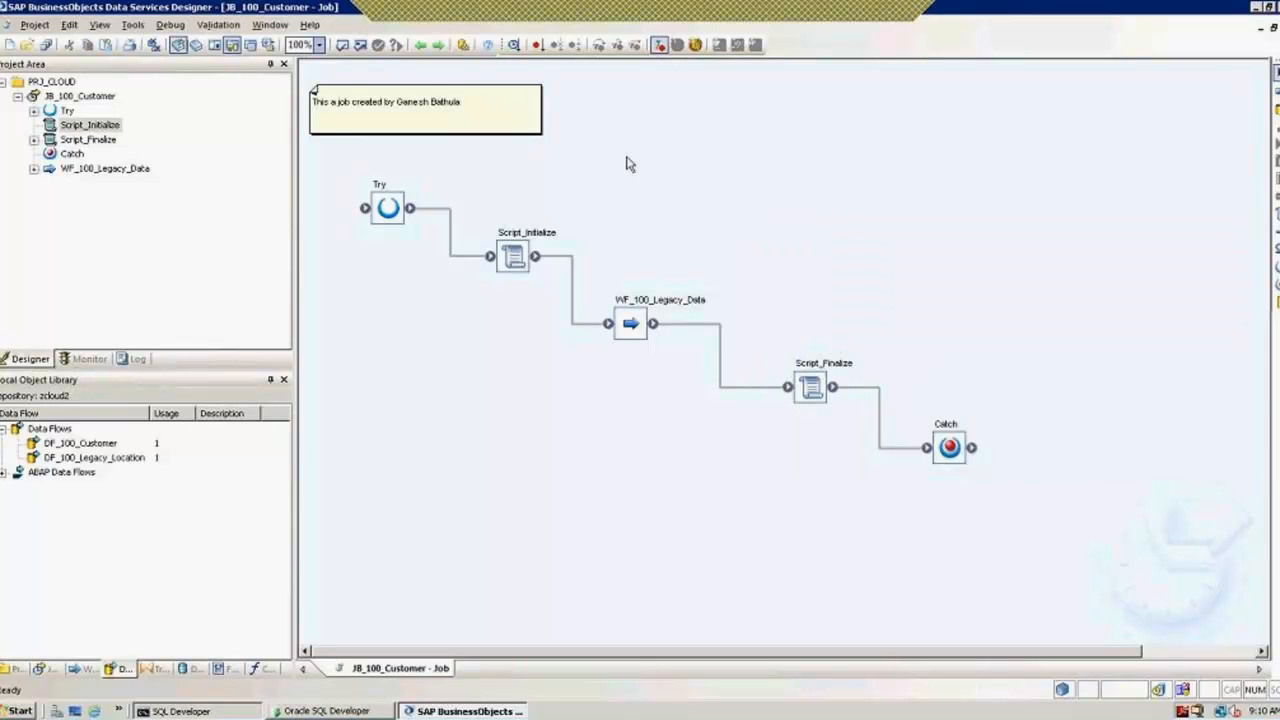
pyautogui.click(197, 48)
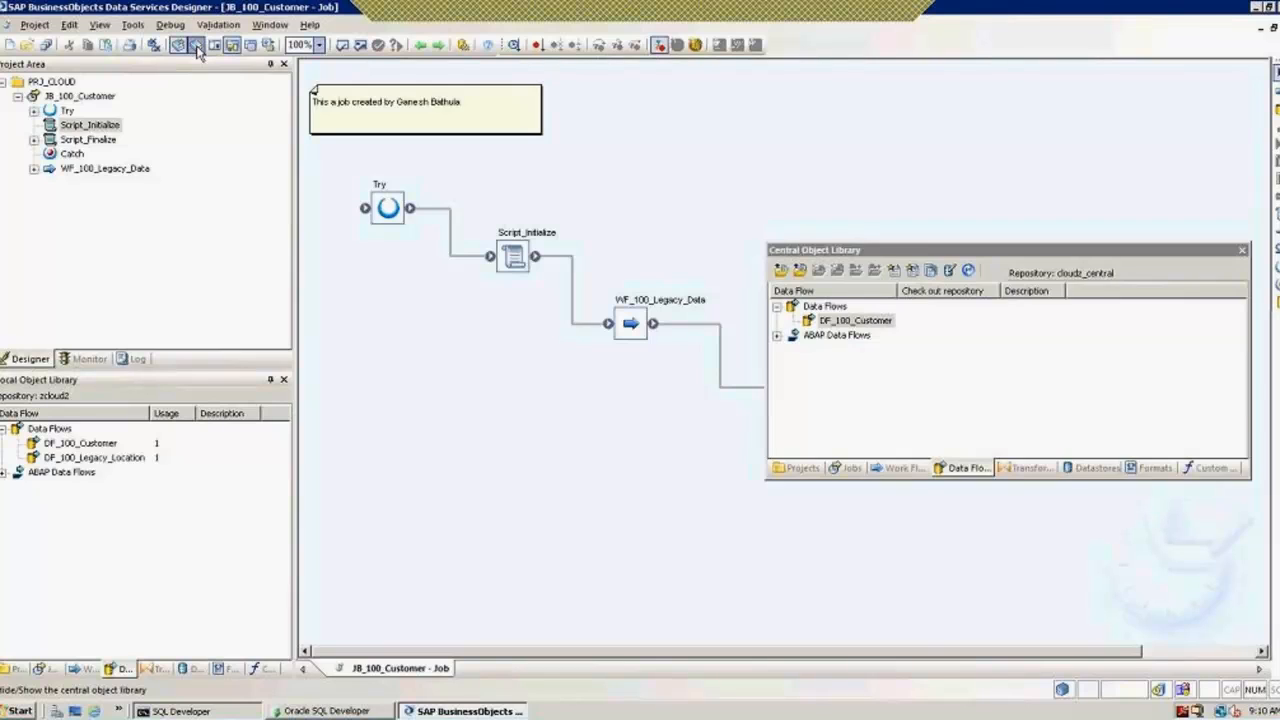
pyautogui.click(1241, 250)
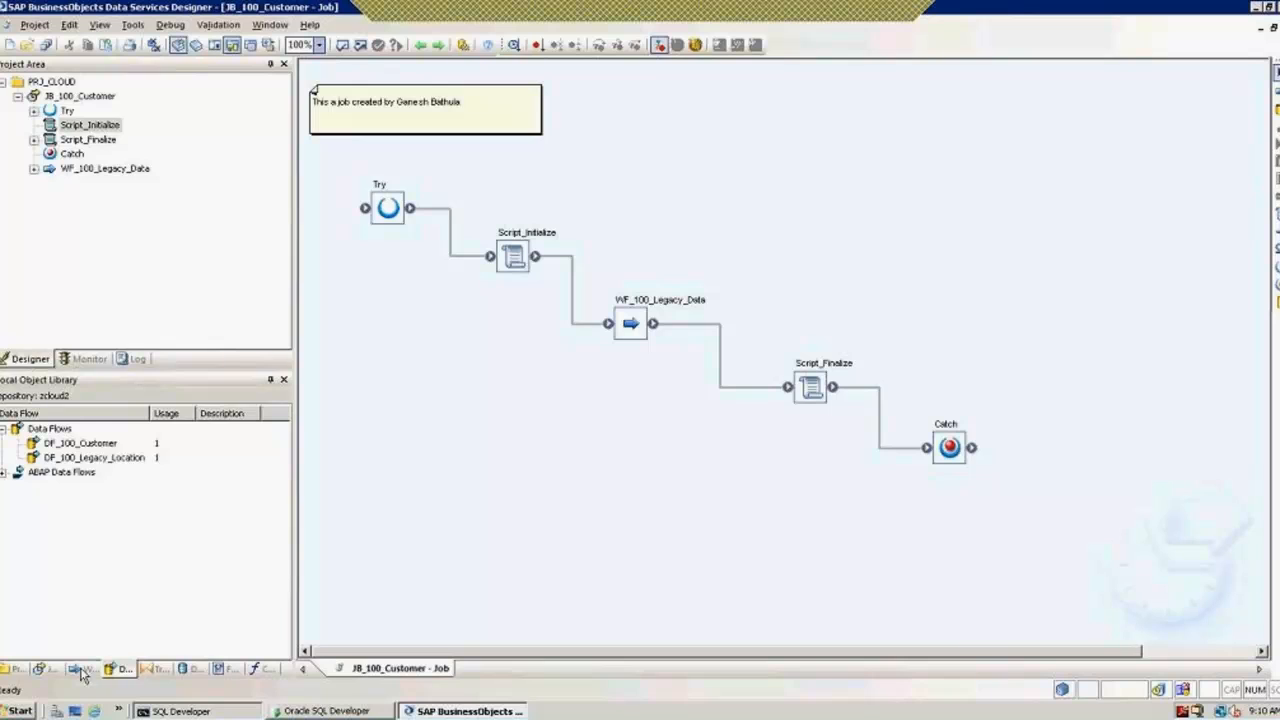
# Step: Replicate WF_100_Legacy_Data and rename the copy to WF_100_Legacy_Data_2
pyautogui.click(83, 672)
pyautogui.click(66, 430)
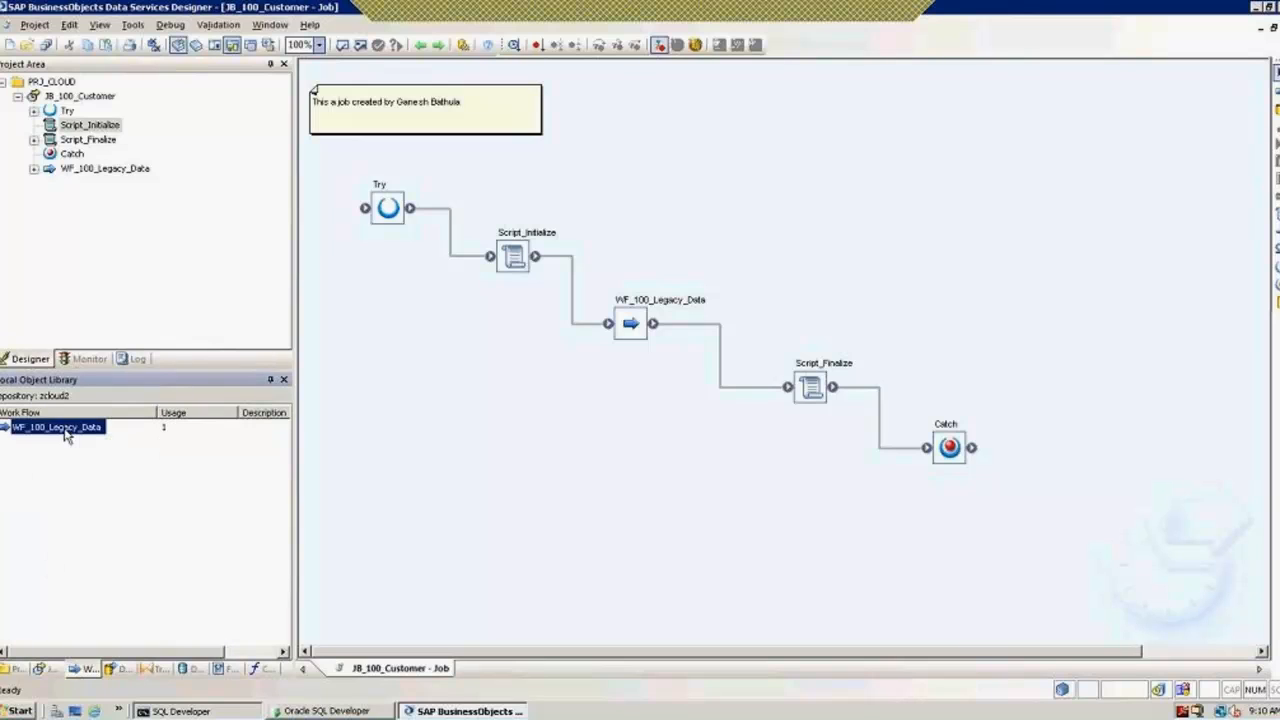
pyautogui.rightClick(66, 433)
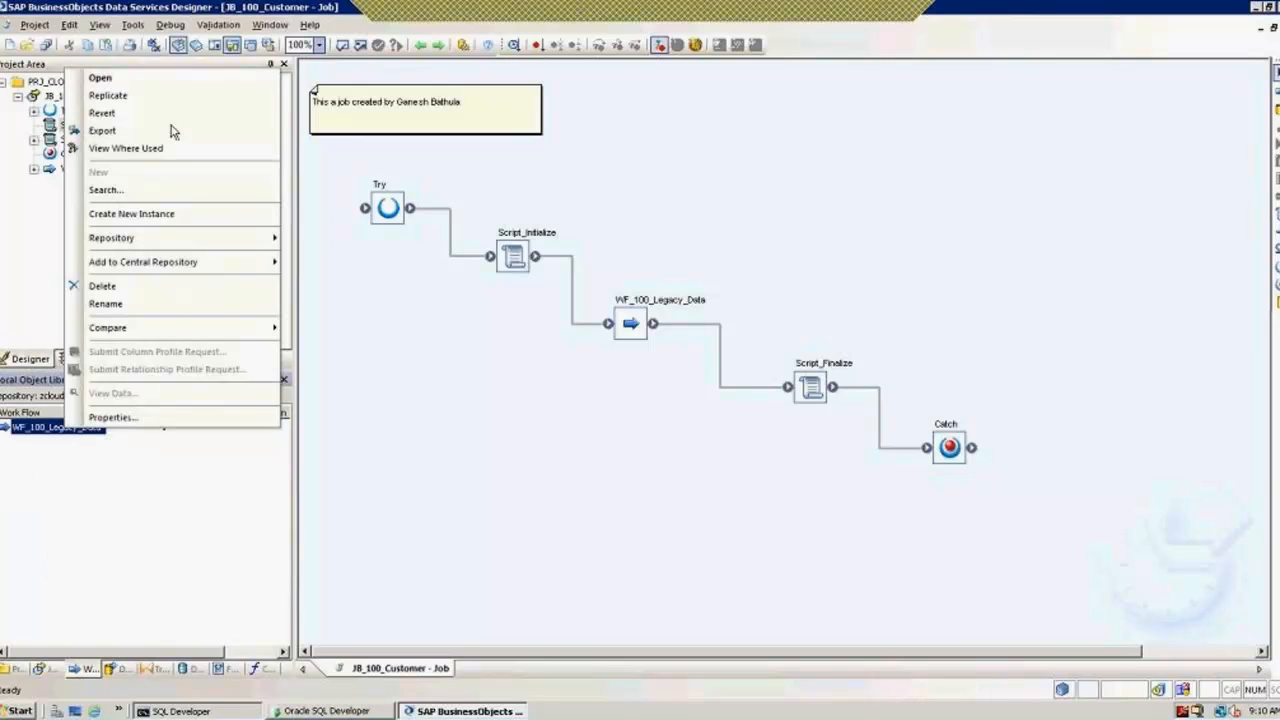
pyautogui.click(133, 96)
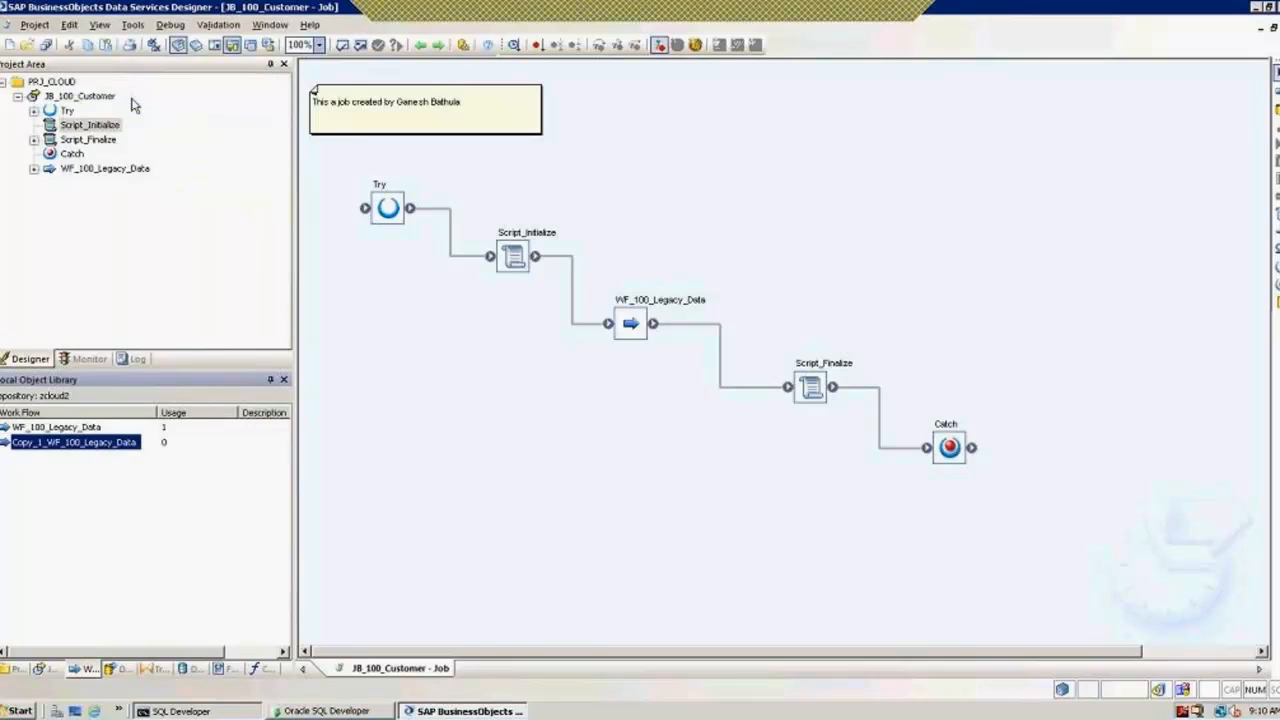
pyautogui.rightClick(95, 447)
pyautogui.click(146, 324)
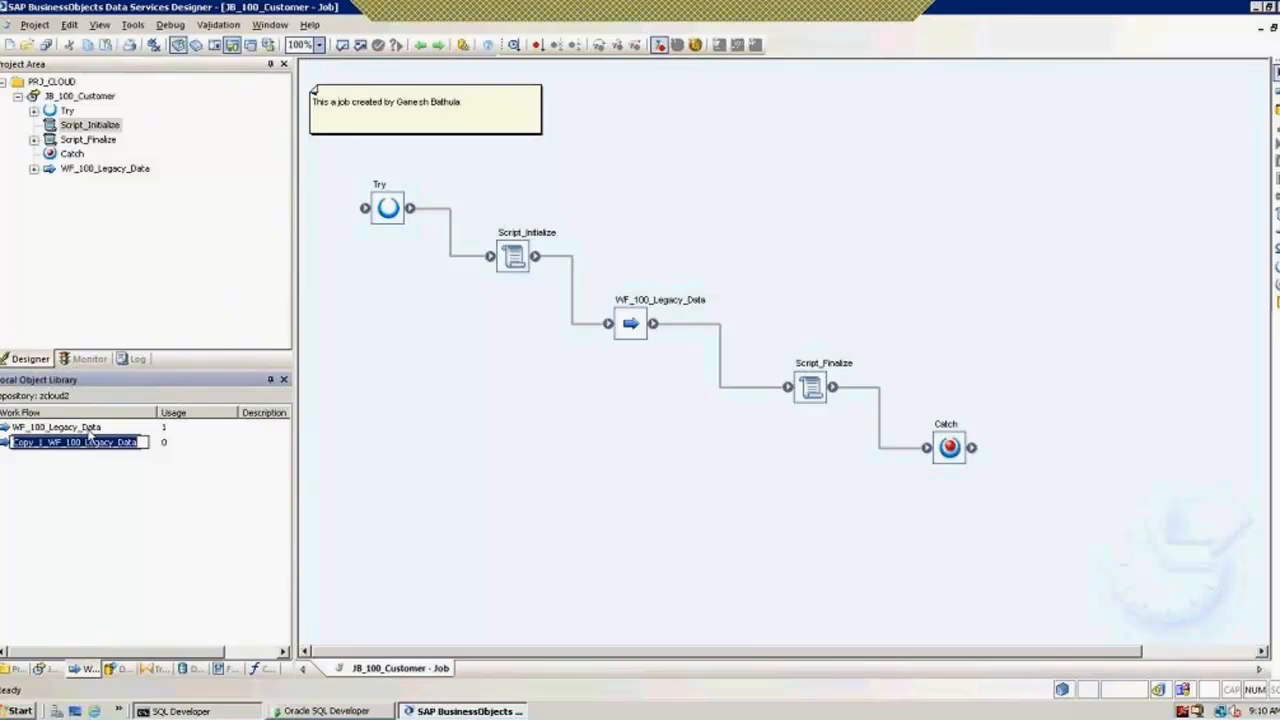
pyautogui.click(48, 446)
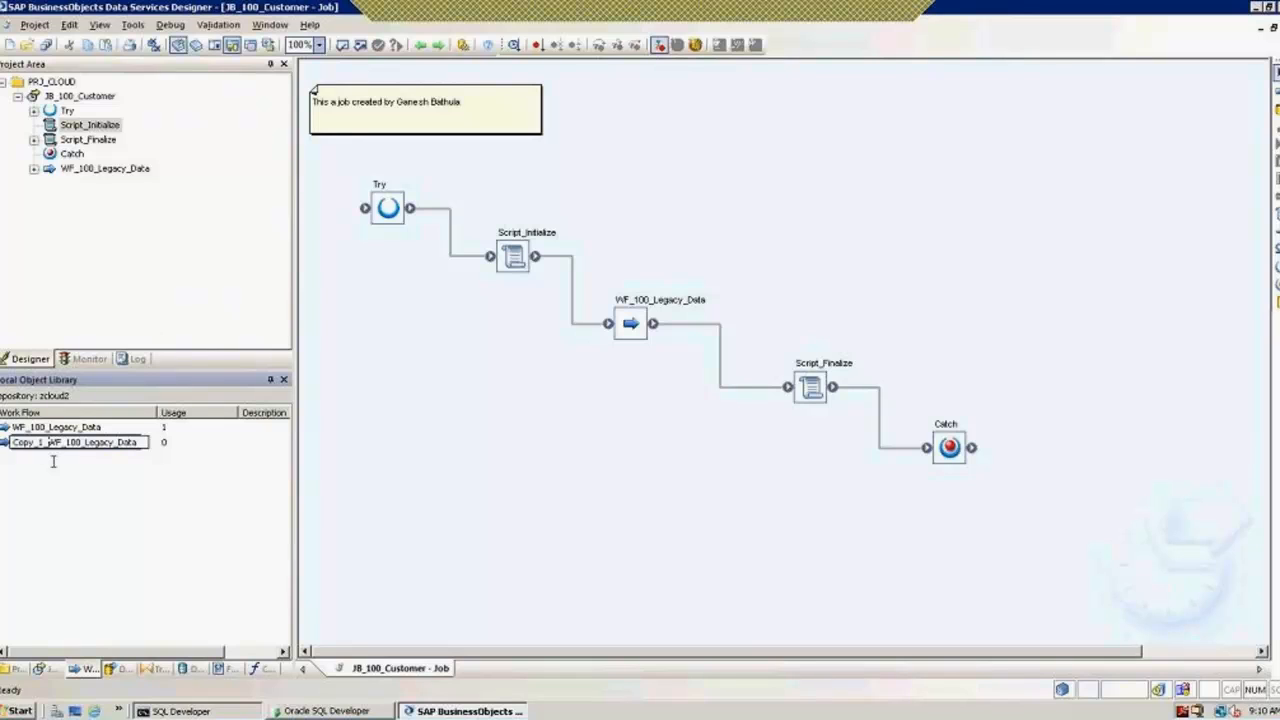
pyautogui.press('BackSpace')
pyautogui.press('BackSpace')
pyautogui.press('BackSpace')
pyautogui.press('BackSpace')
pyautogui.press('BackSpace')
pyautogui.press('BackSpace')
pyautogui.press('BackSpace')
pyautogui.press('Return')
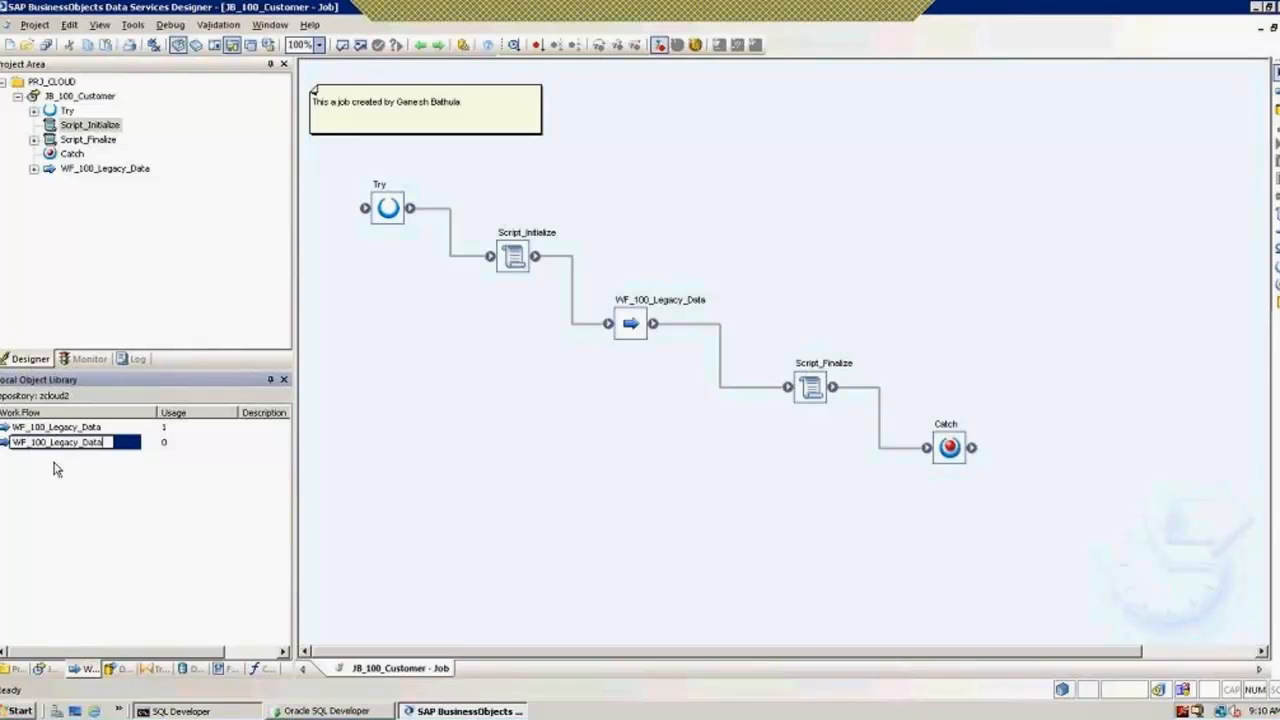
pyautogui.write('_2')
pyautogui.click(113, 514)
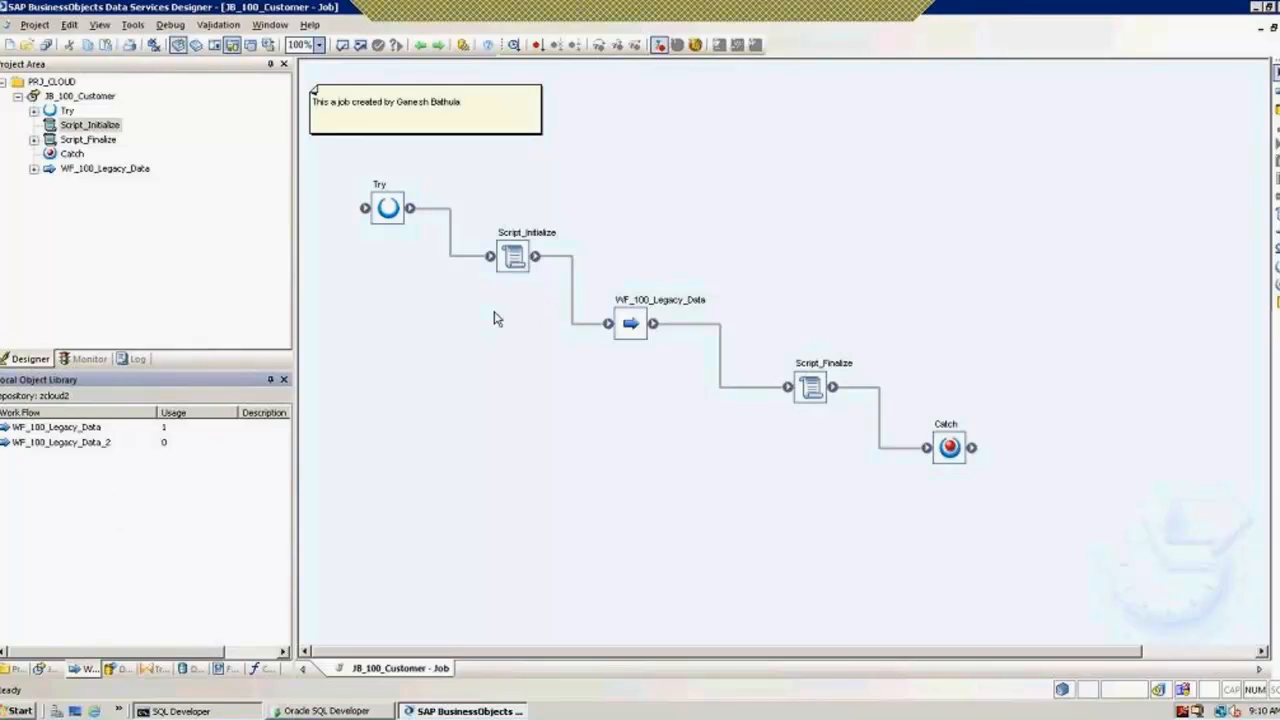
pyautogui.click(62, 443)
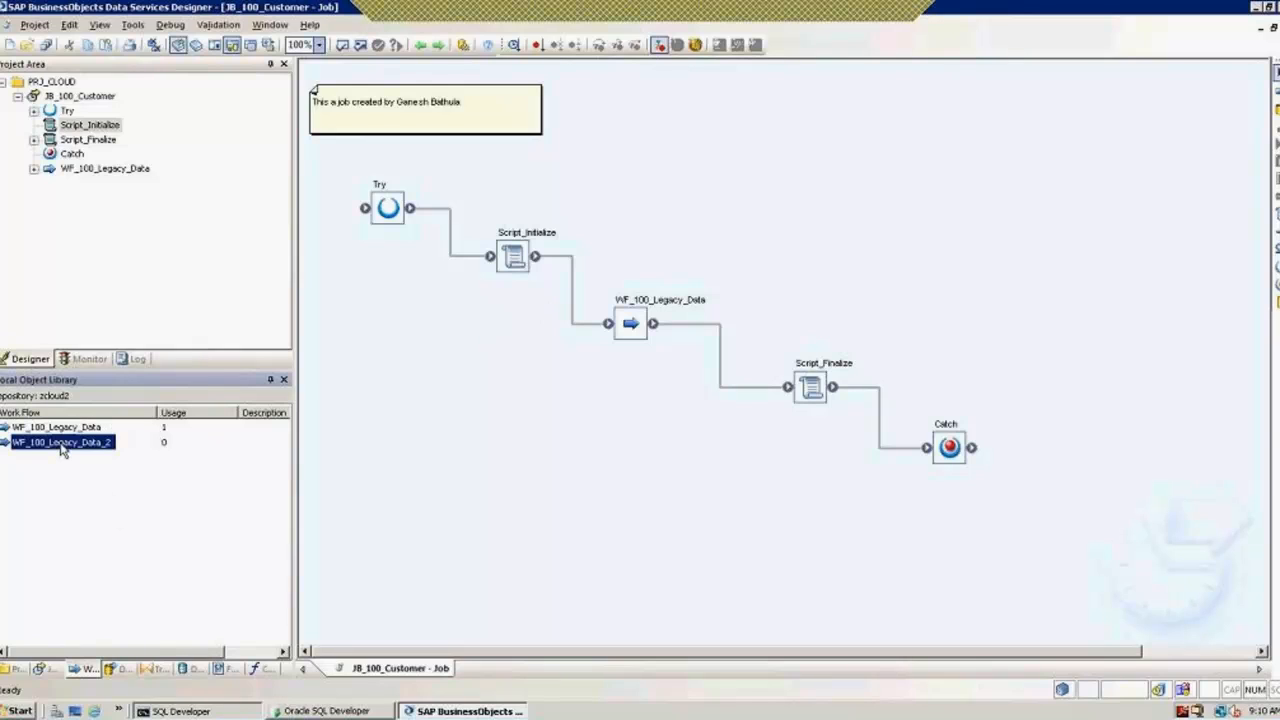
# Step: Export WF_100_Legacy_Data_2 to an ATL file named WF_100_Legacy_Data_2
pyautogui.rightClick(62, 450)
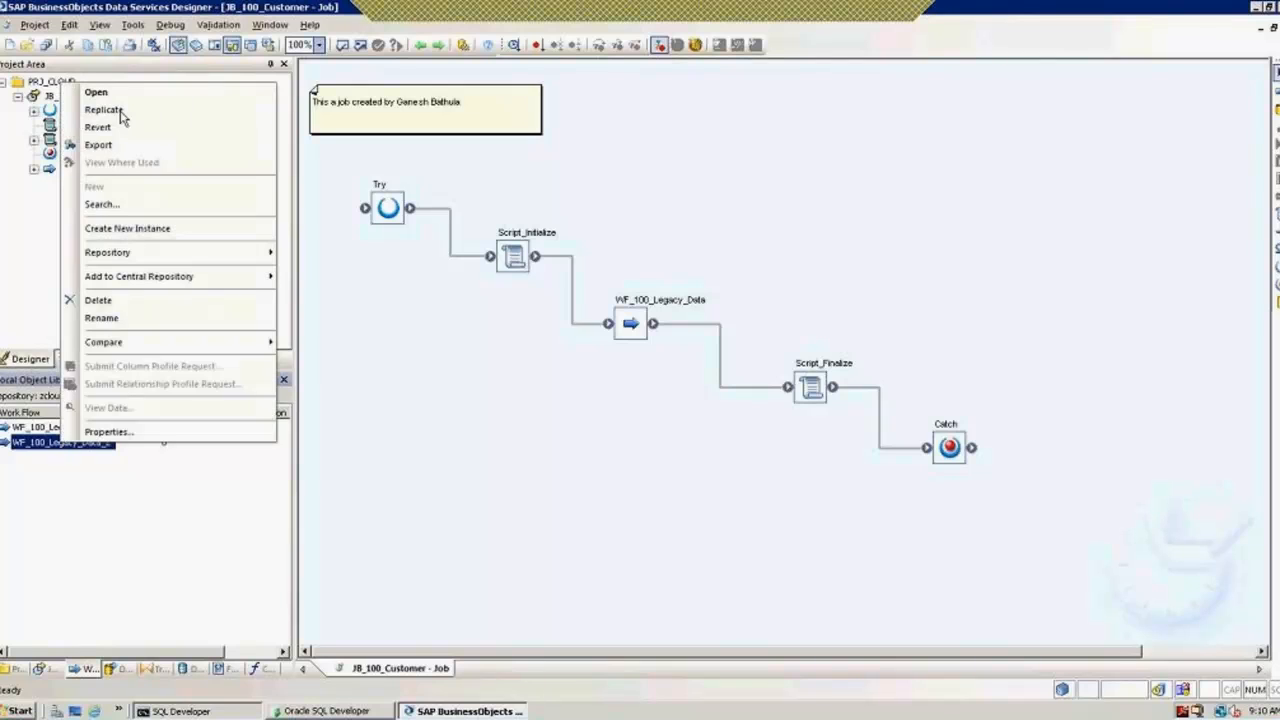
pyautogui.click(113, 146)
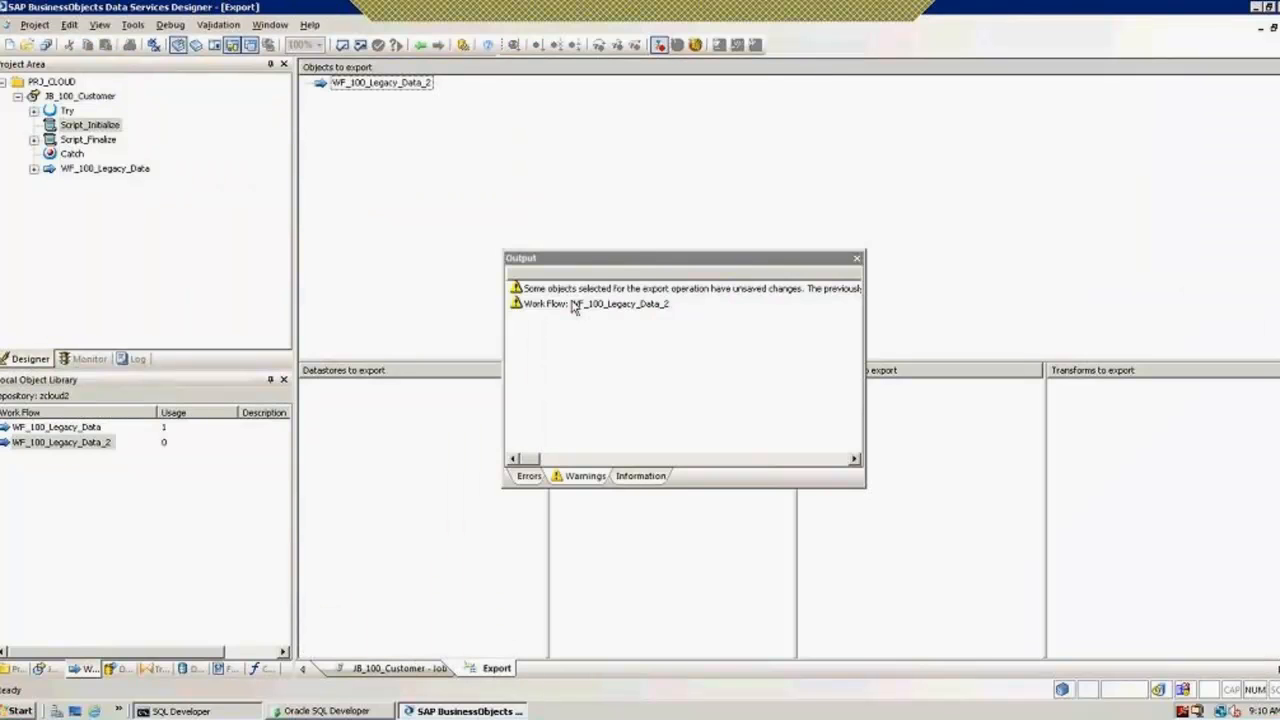
pyautogui.click(857, 258)
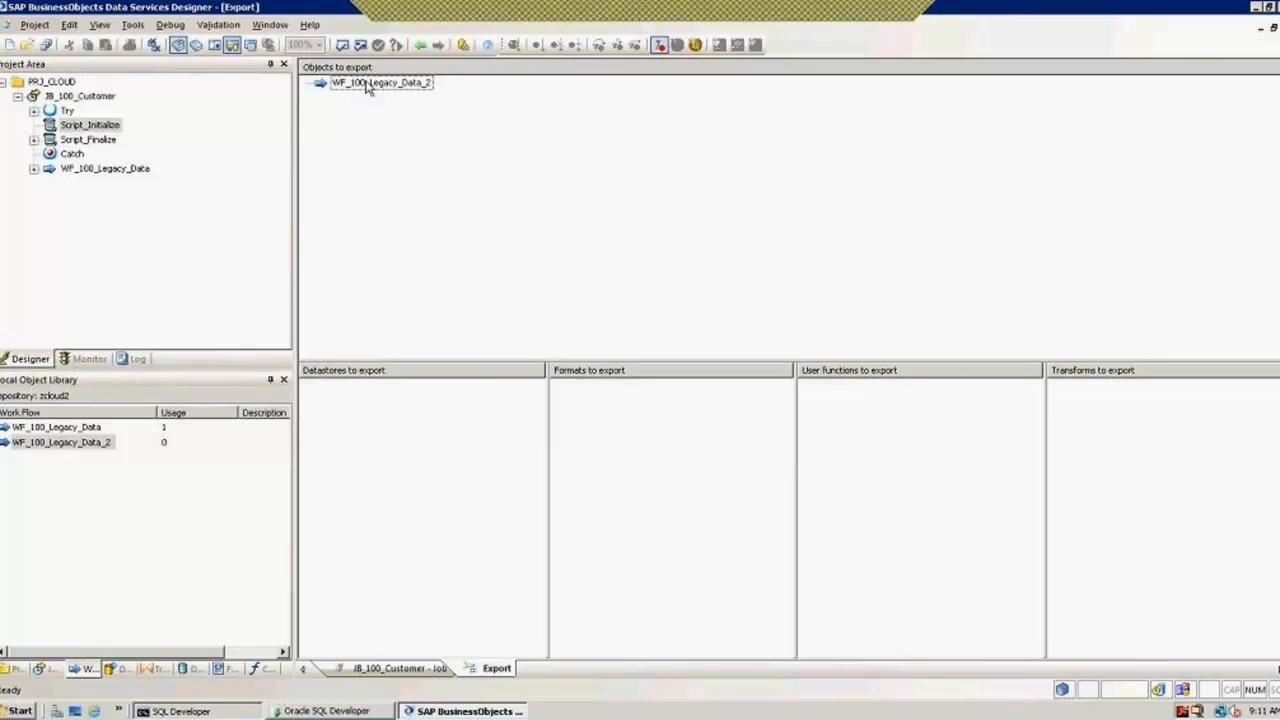
pyautogui.rightClick(367, 86)
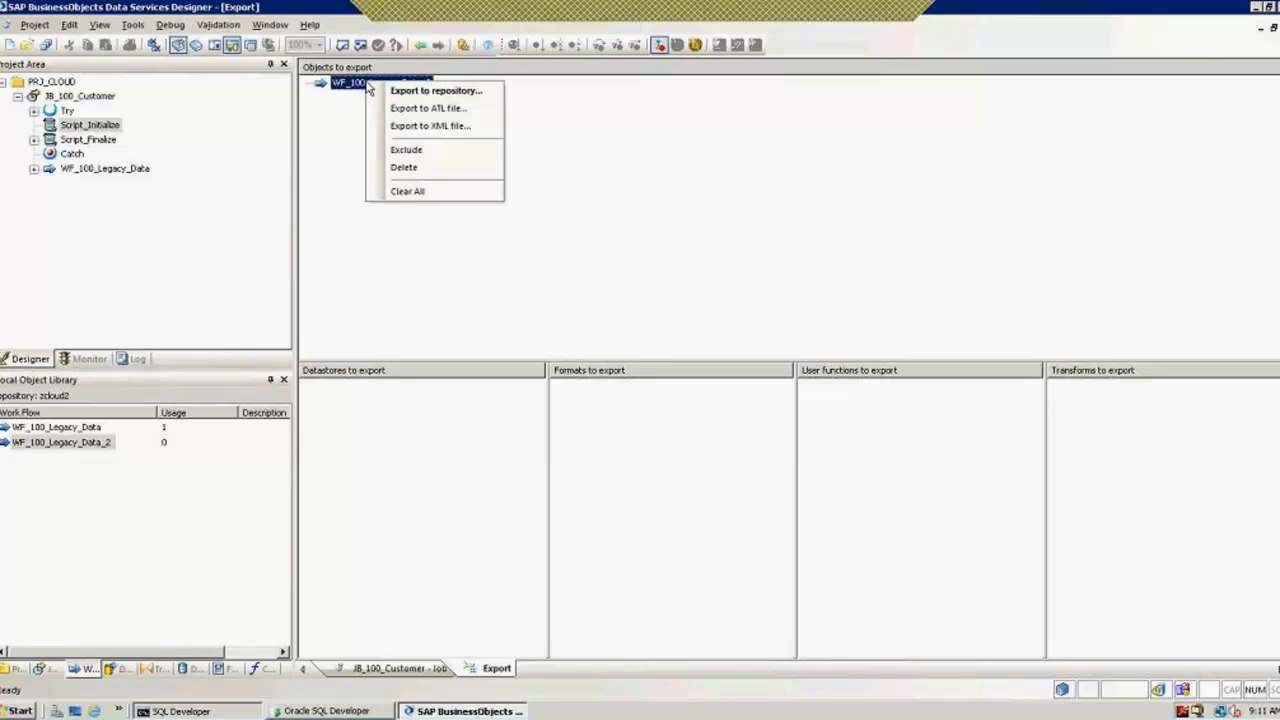
pyautogui.click(428, 108)
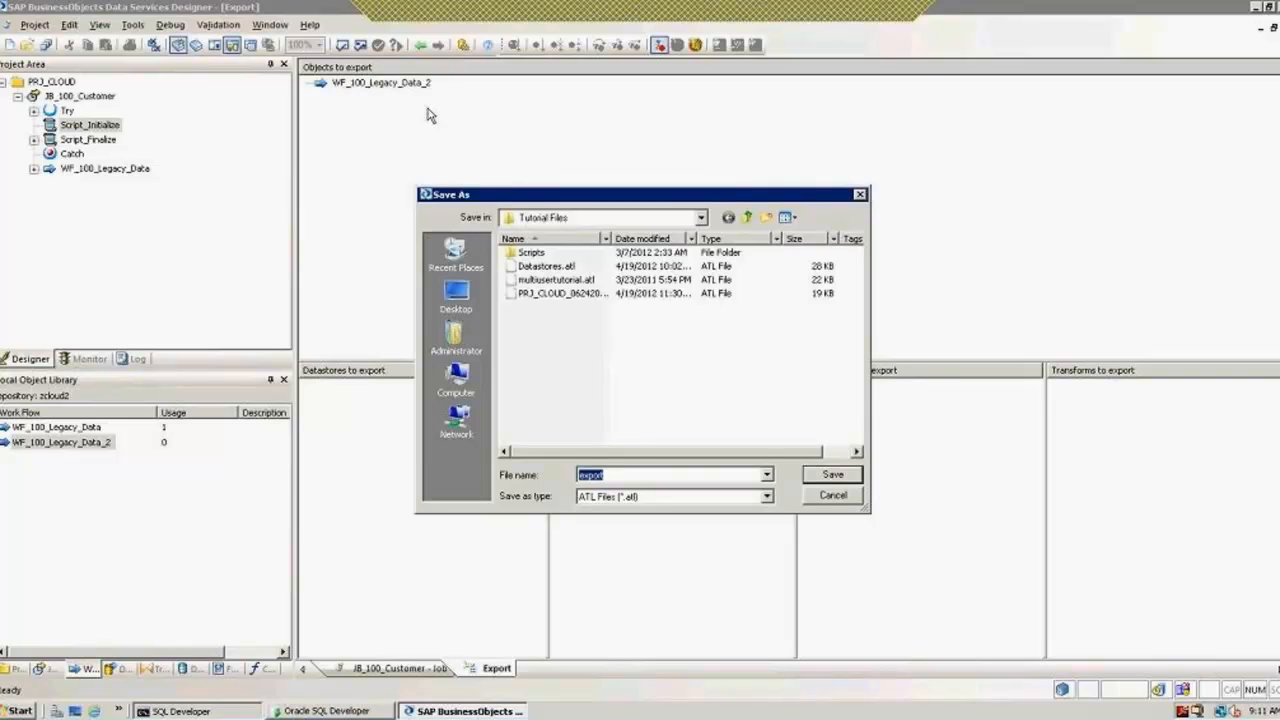
pyautogui.write('WF_100_Legacy_Data_2')
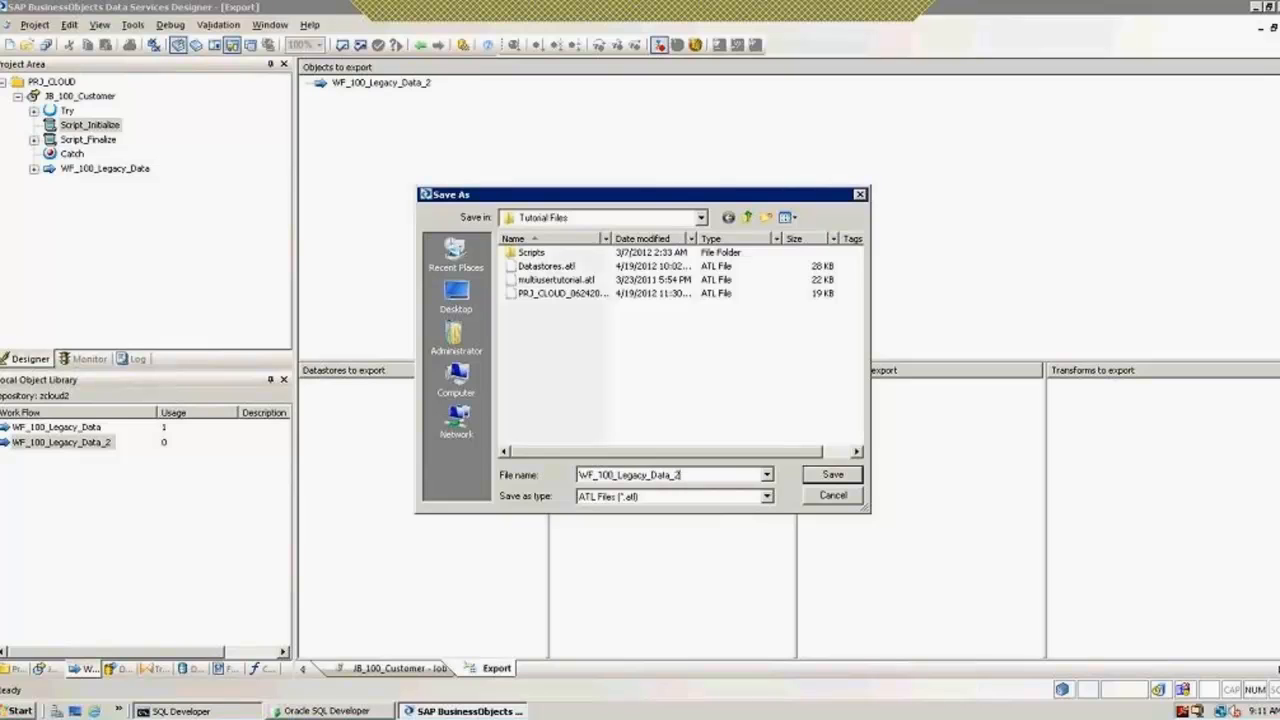
pyautogui.click(840, 480)
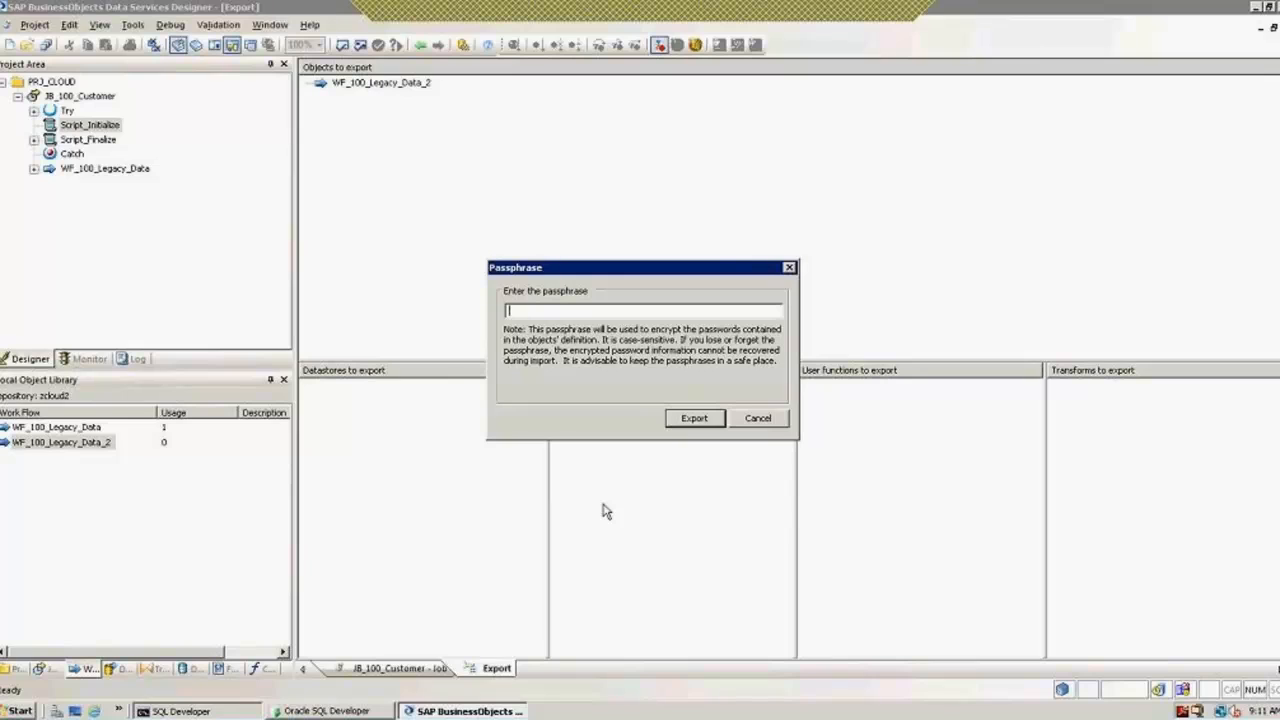
# Step: Enter the export passphrase, dismiss the repository error, and return to the job diagram
pyautogui.write('*****')
pyautogui.press('Return')
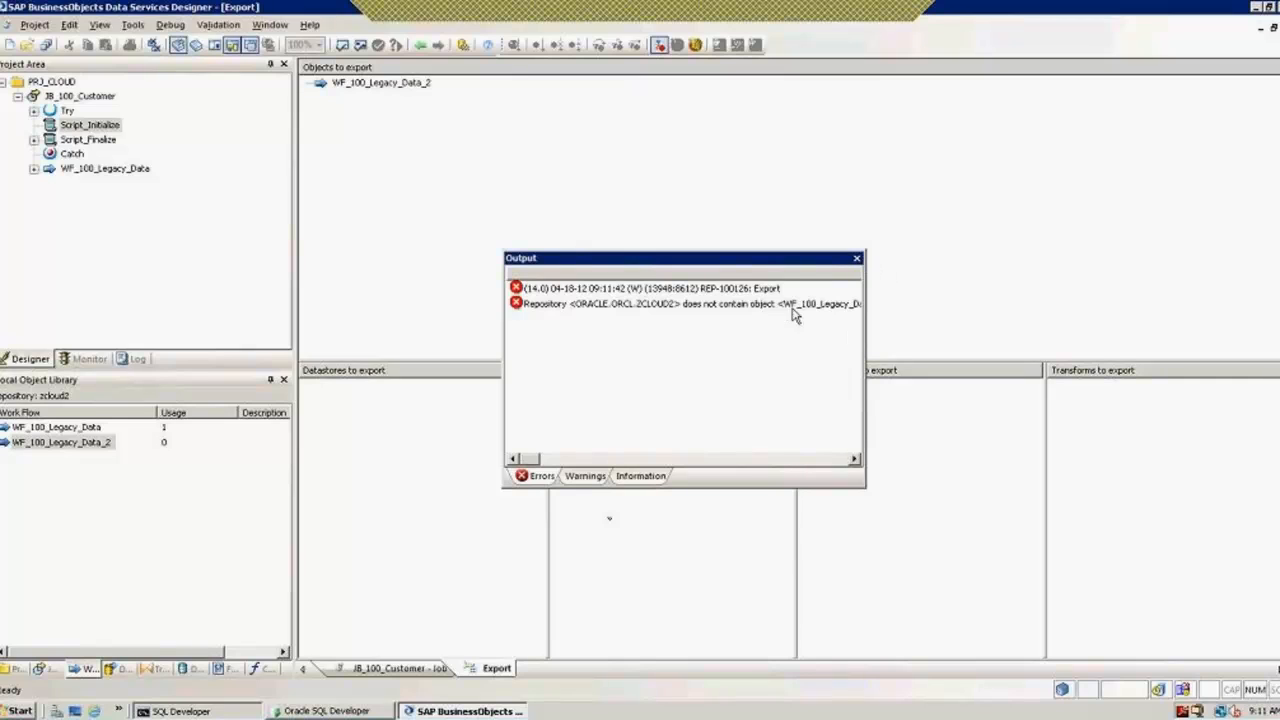
pyautogui.click(857, 259)
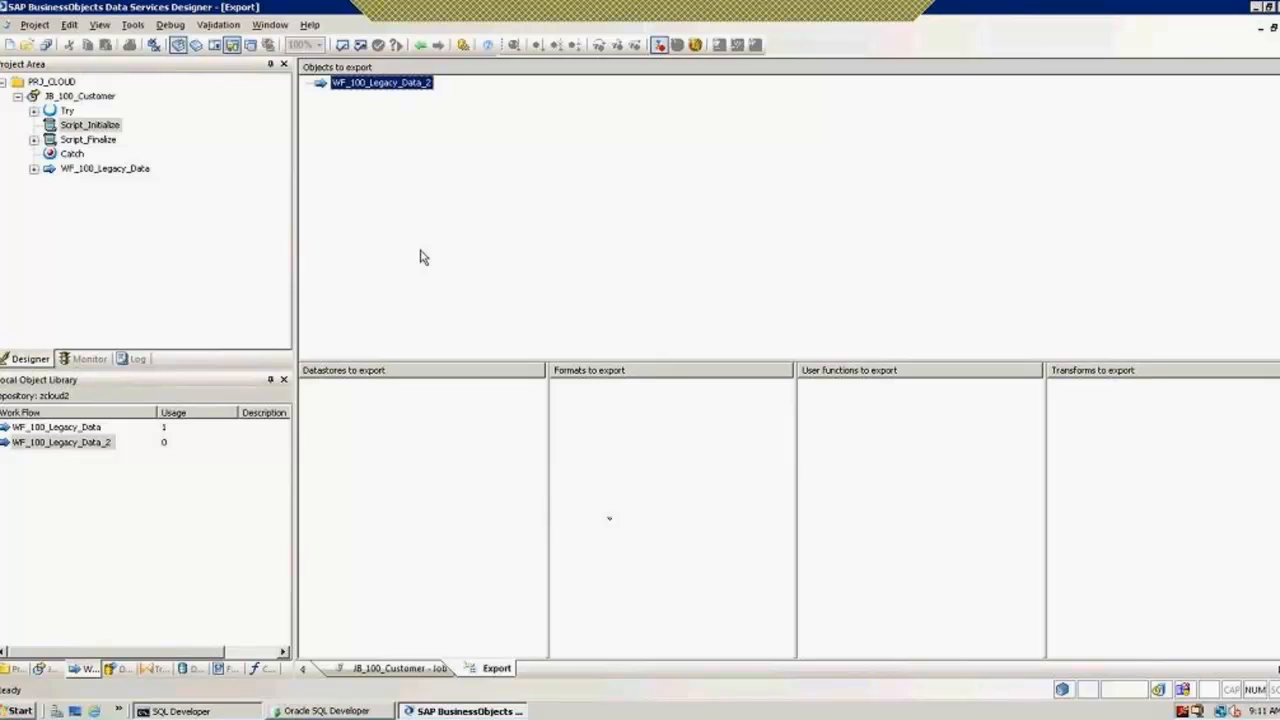
pyautogui.click(420, 45)
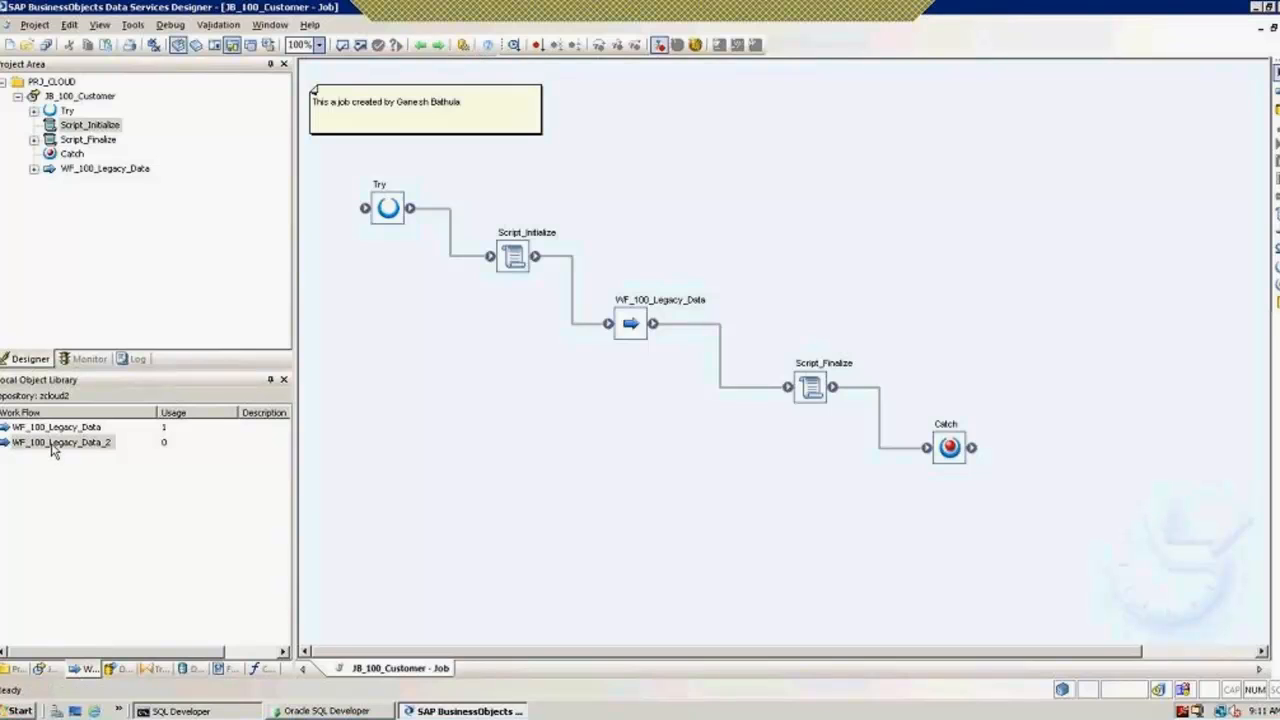
pyautogui.click(117, 668)
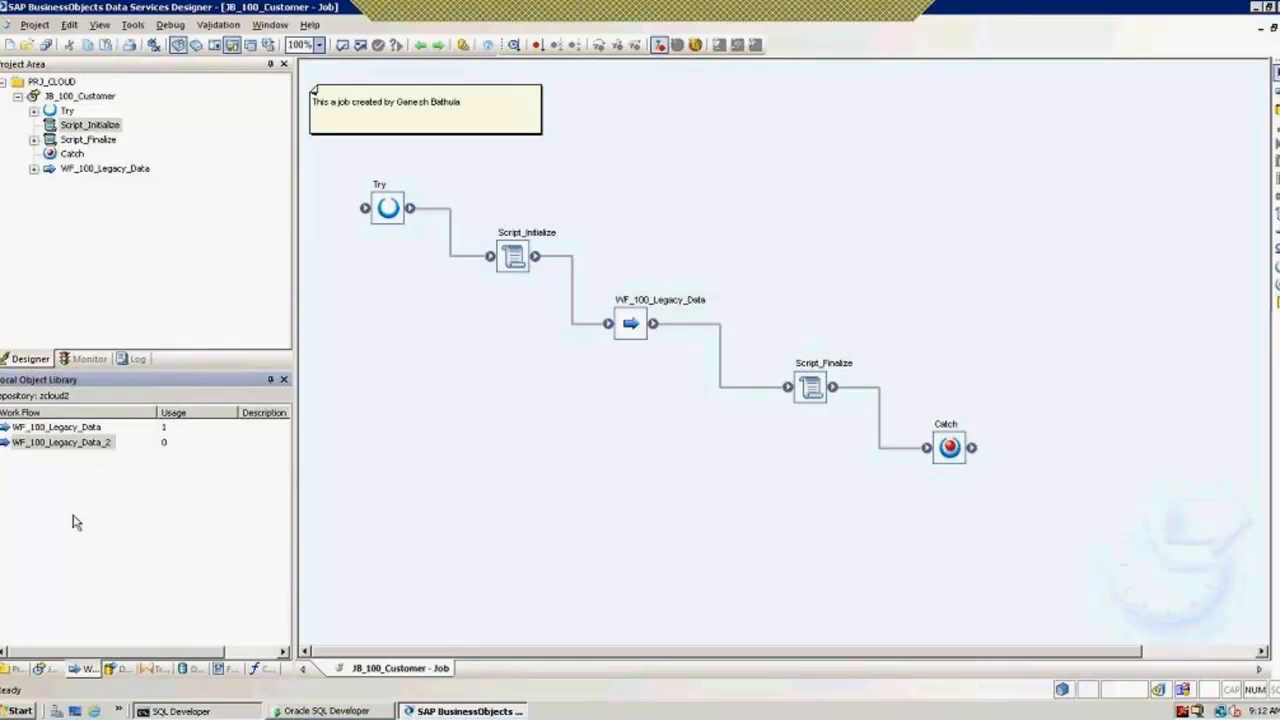
# Step: Open WF_100_Legacy_Data_2 from the work flows list and save all pending changes
pyautogui.click(84, 668)
pyautogui.doubleClick(58, 446)
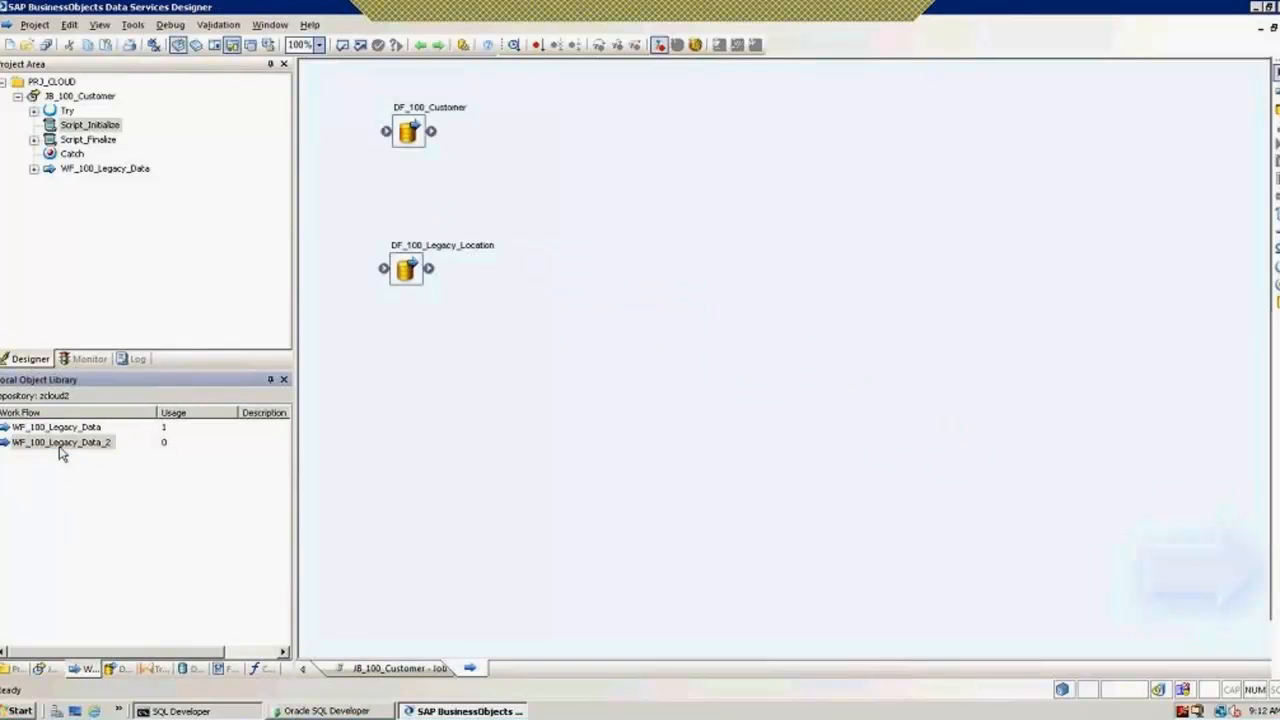
pyautogui.click(38, 25)
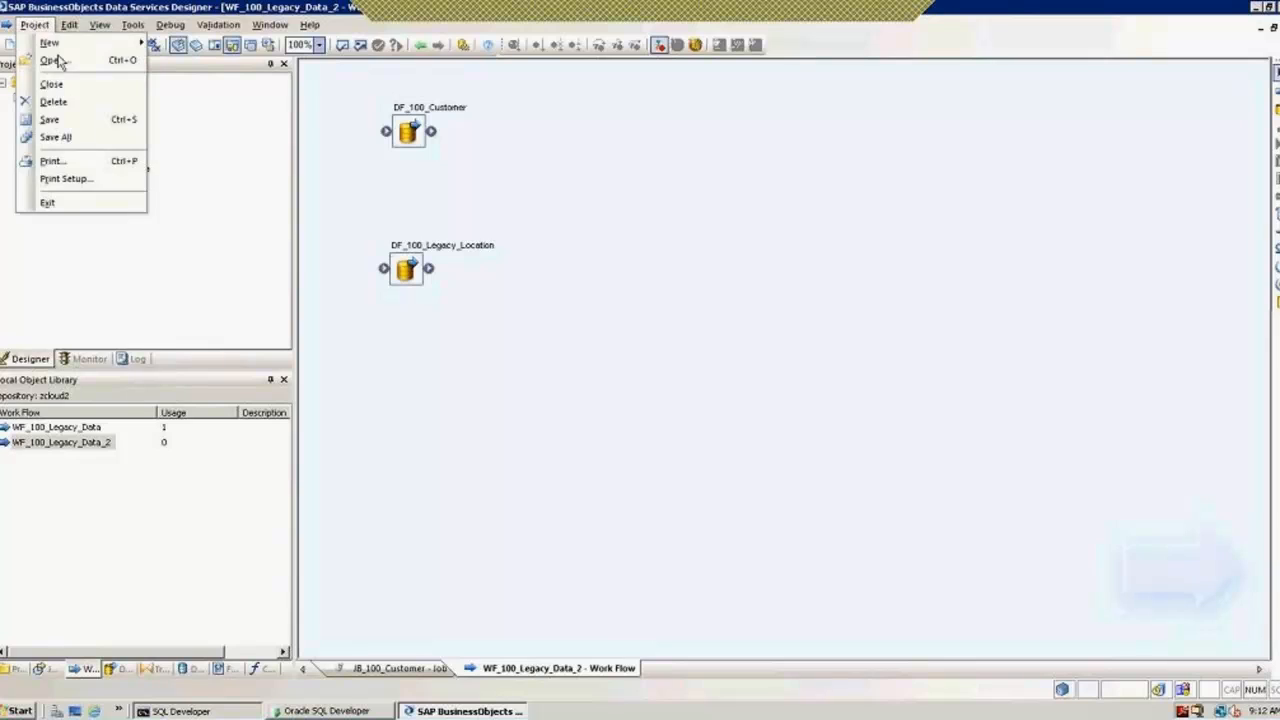
pyautogui.click(75, 136)
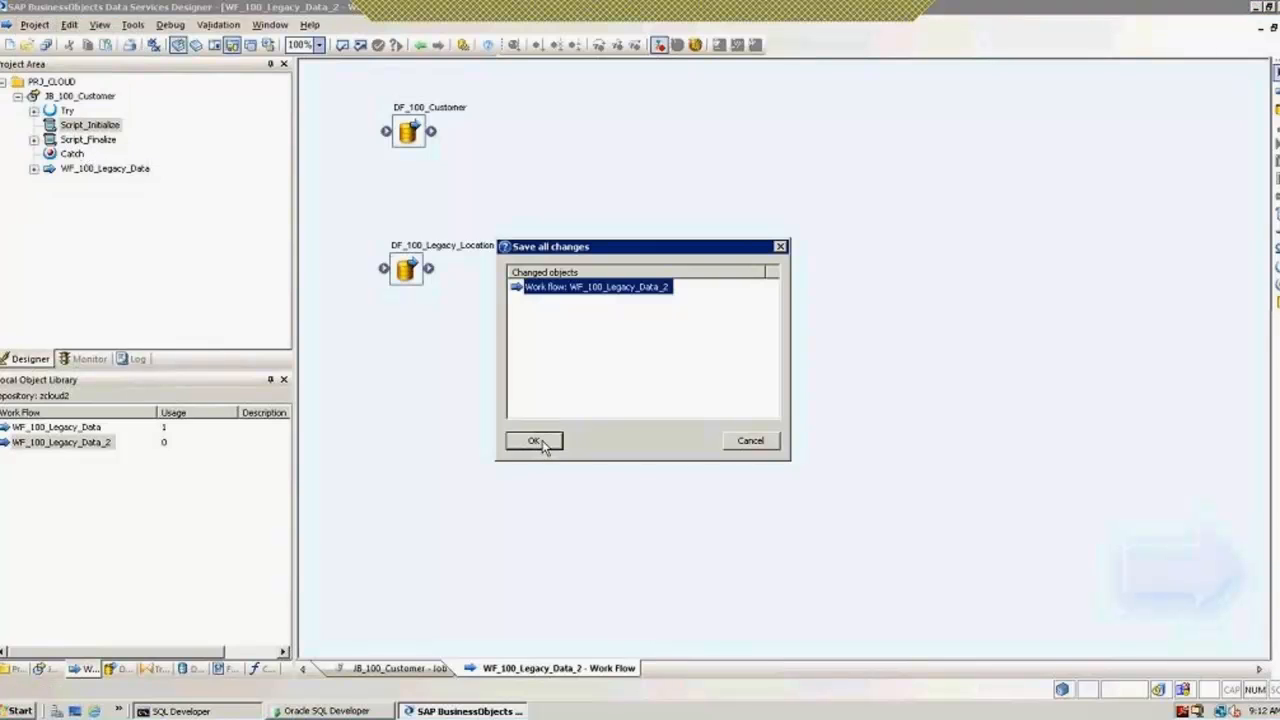
pyautogui.click(543, 446)
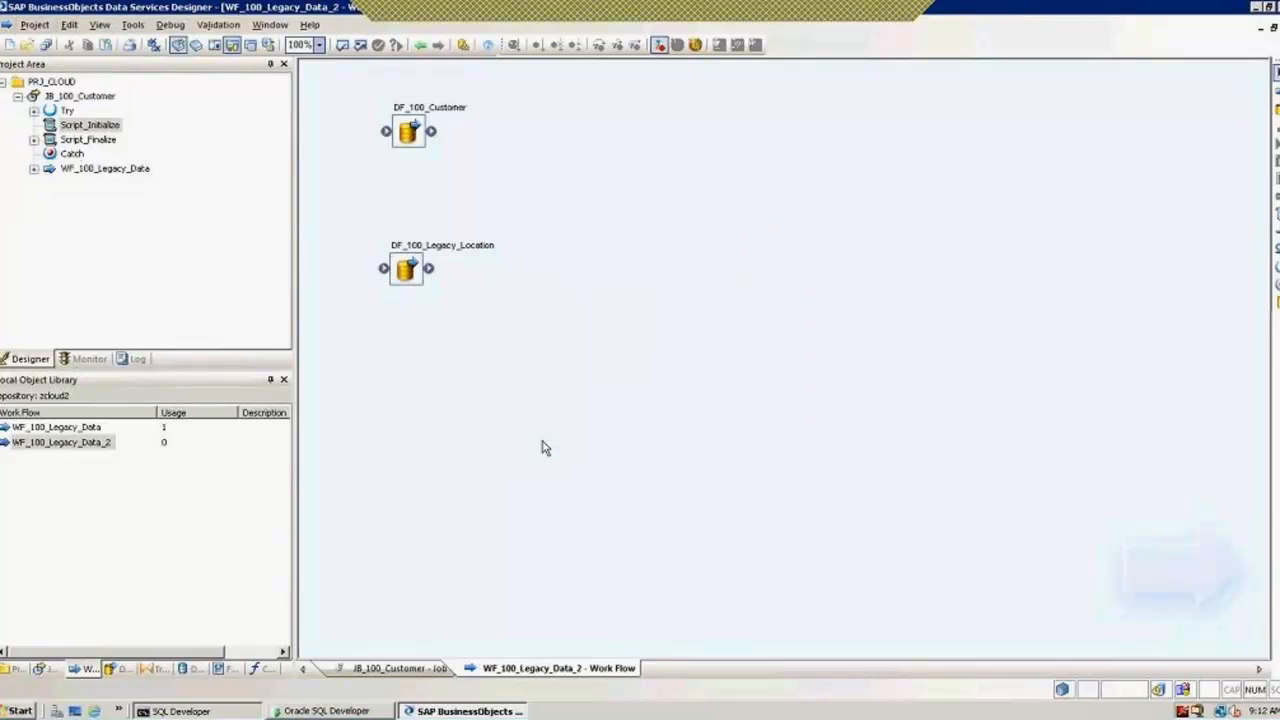
# Step: Export WF_100_Legacy_Data_2 to WF_100_Legacy_Data_2.atl with a passphrase, overwriting the existing file
pyautogui.rightClick(44, 443)
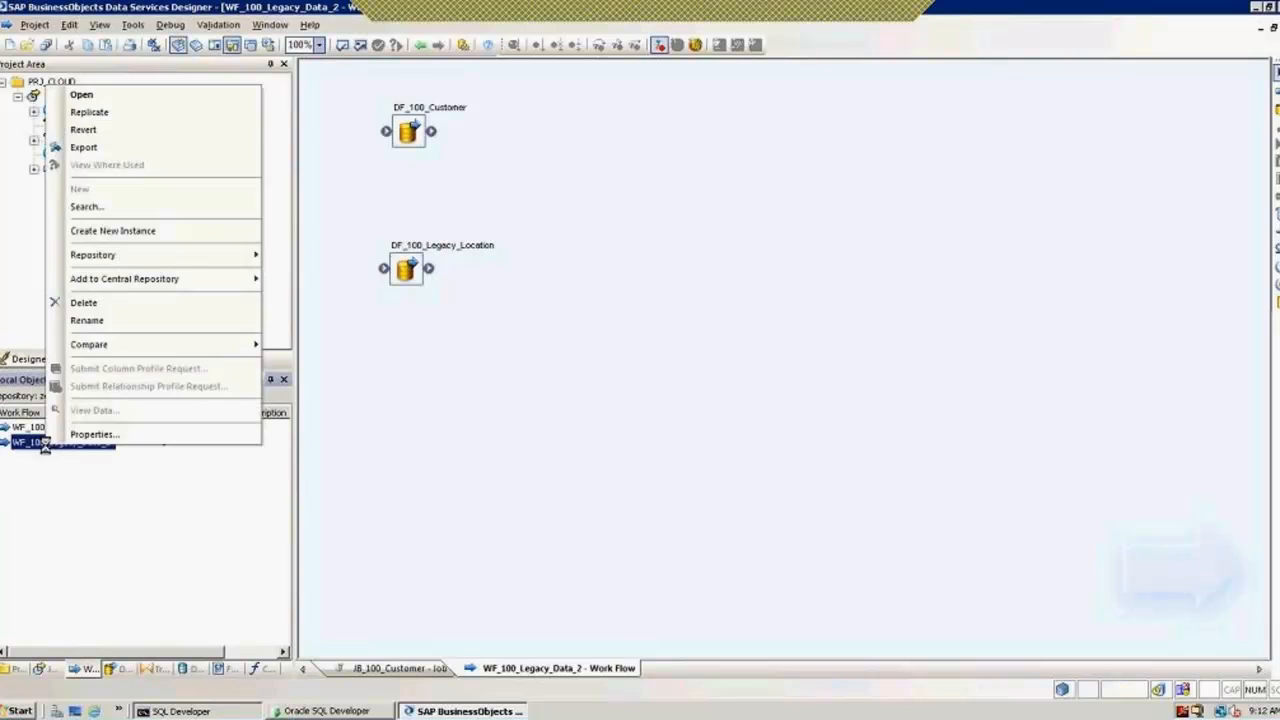
pyautogui.click(84, 148)
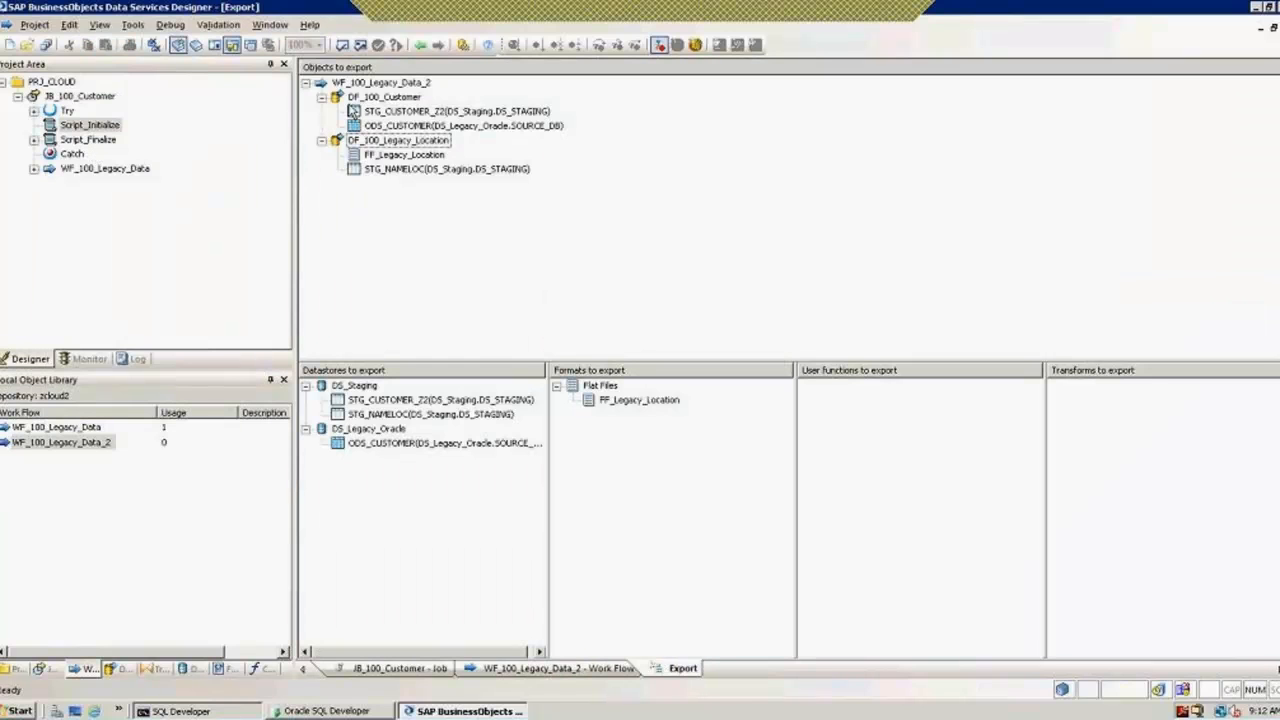
pyautogui.click(307, 85)
pyautogui.rightClick(358, 90)
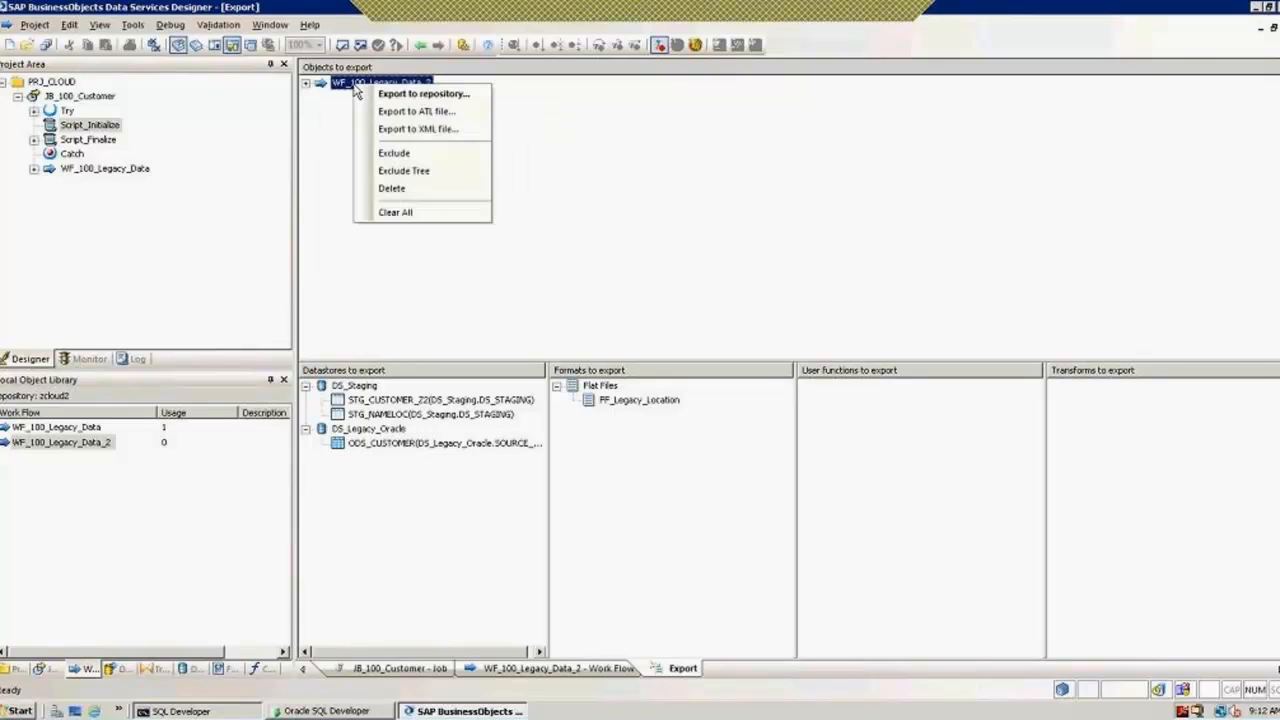
pyautogui.click(413, 113)
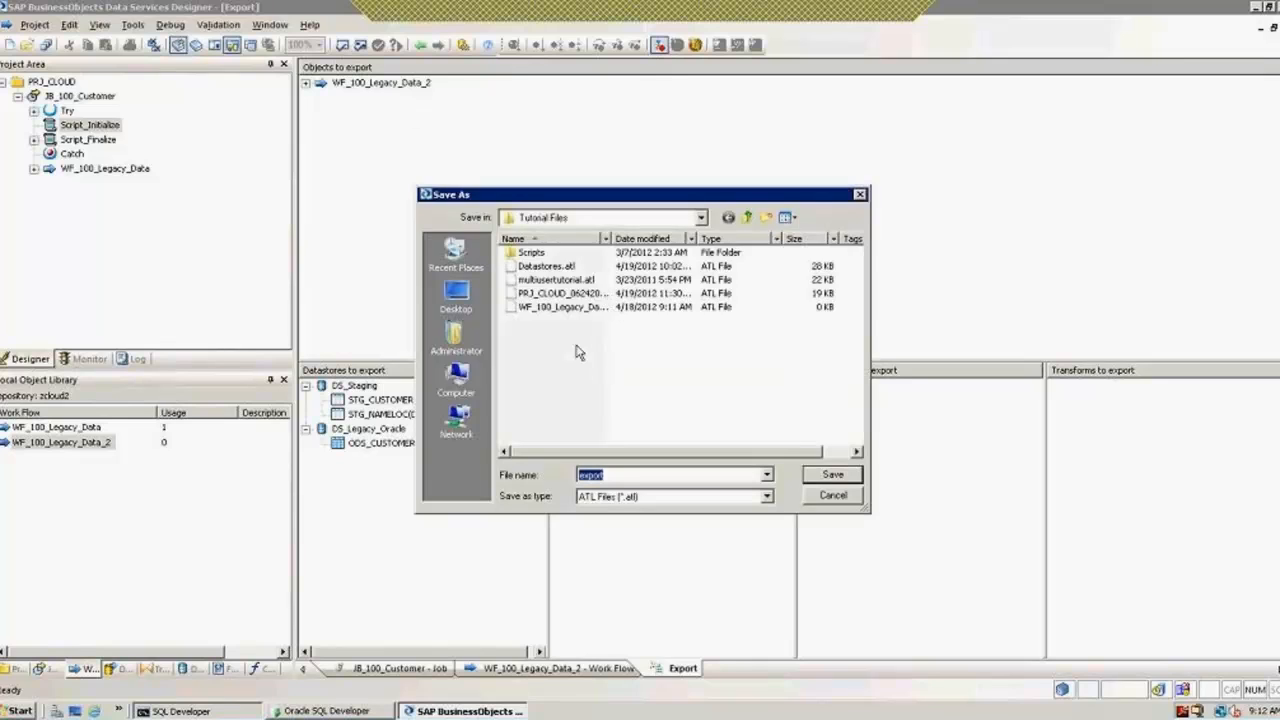
pyautogui.write('WF_')
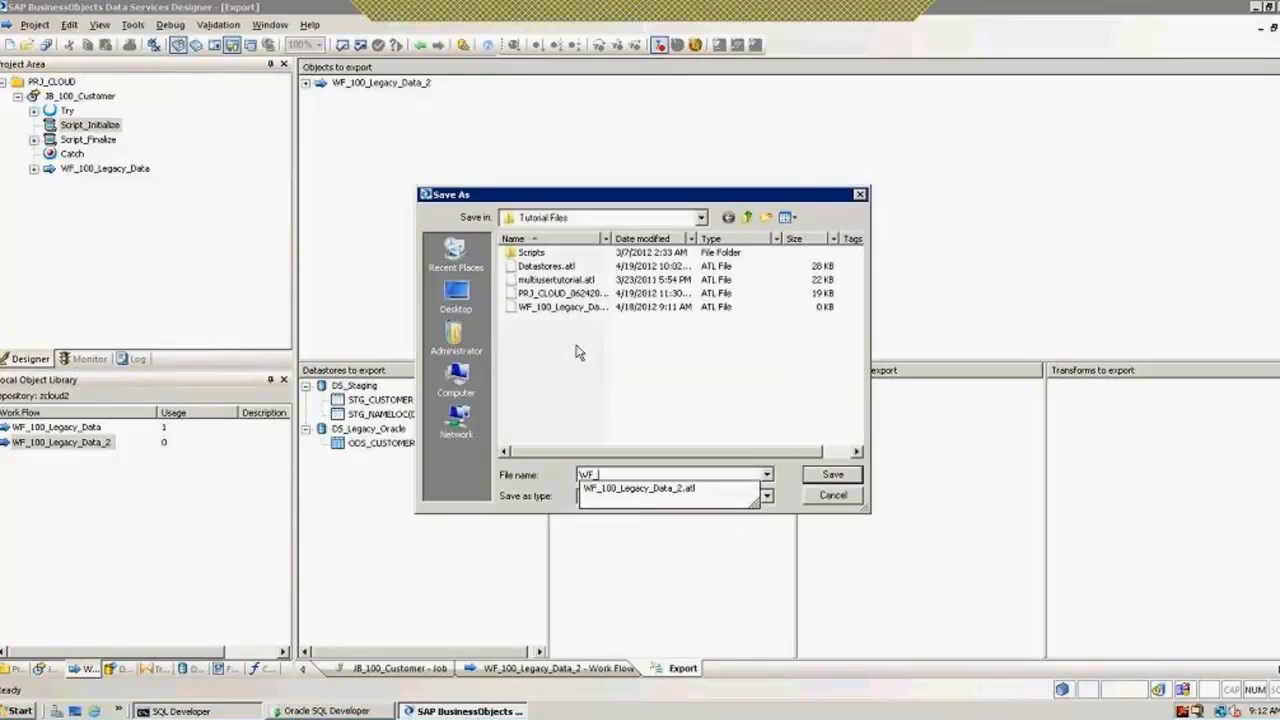
pyautogui.write('100')
pyautogui.press('Down')
pyautogui.press('Return')
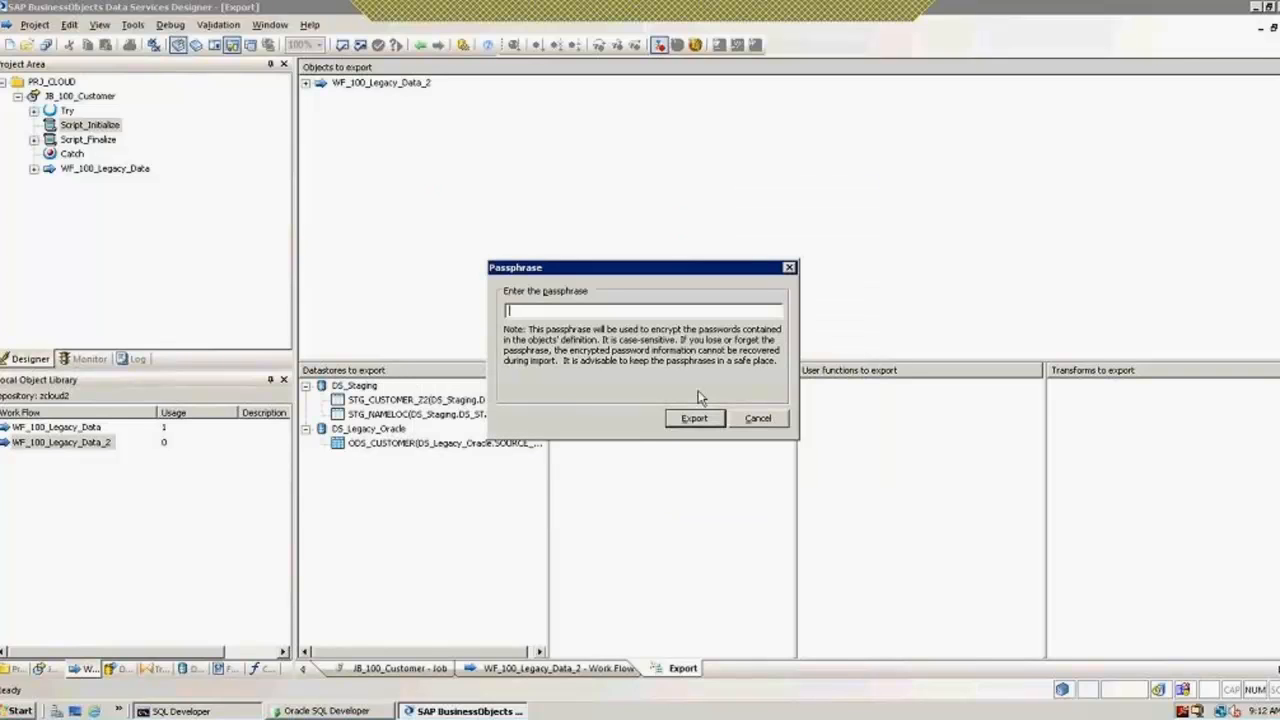
pyautogui.write('d2')
pyautogui.press('Return')
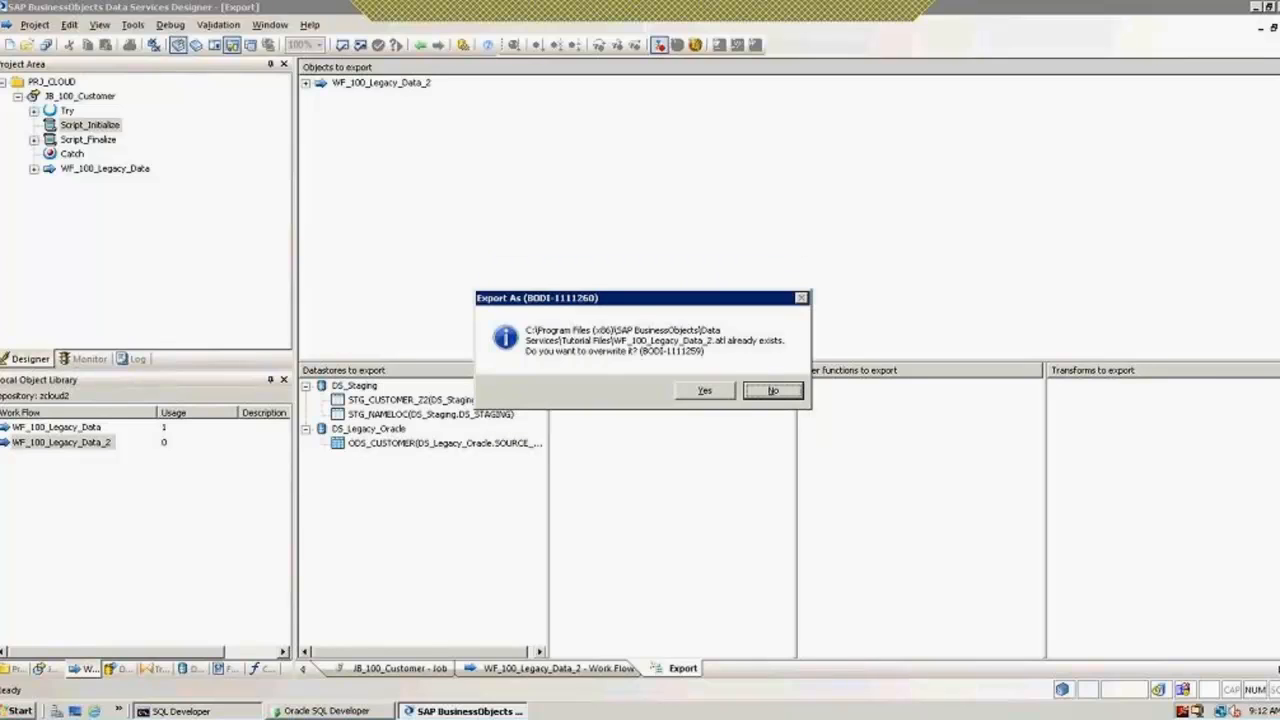
pyautogui.click(704, 390)
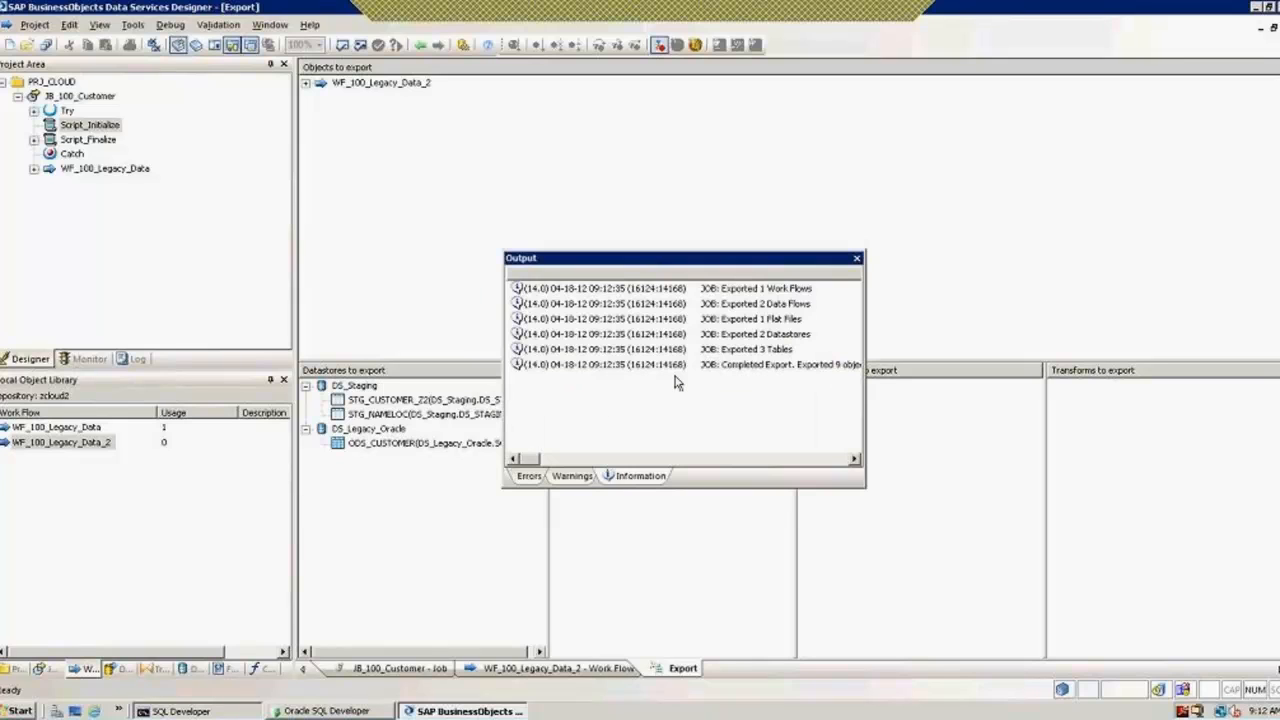
# Step: Close the export results log and go back to the JB_100_Customer job diagram
pyautogui.click(857, 259)
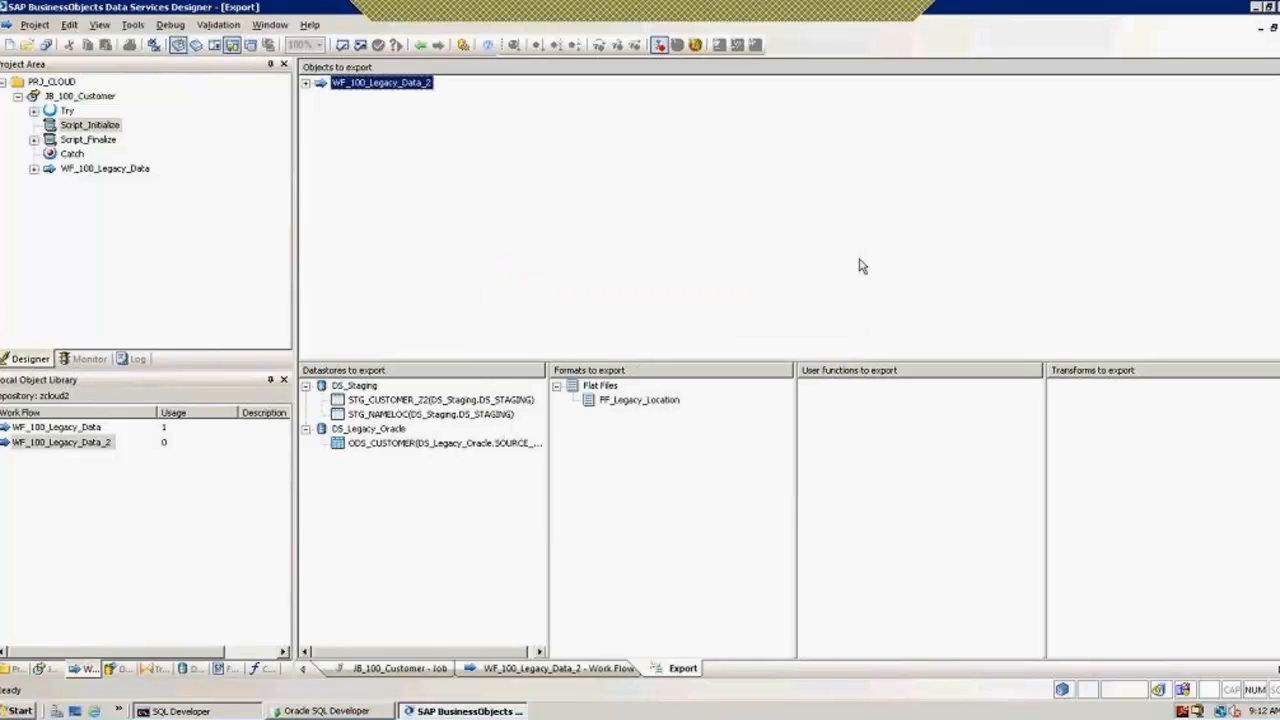
pyautogui.click(421, 46)
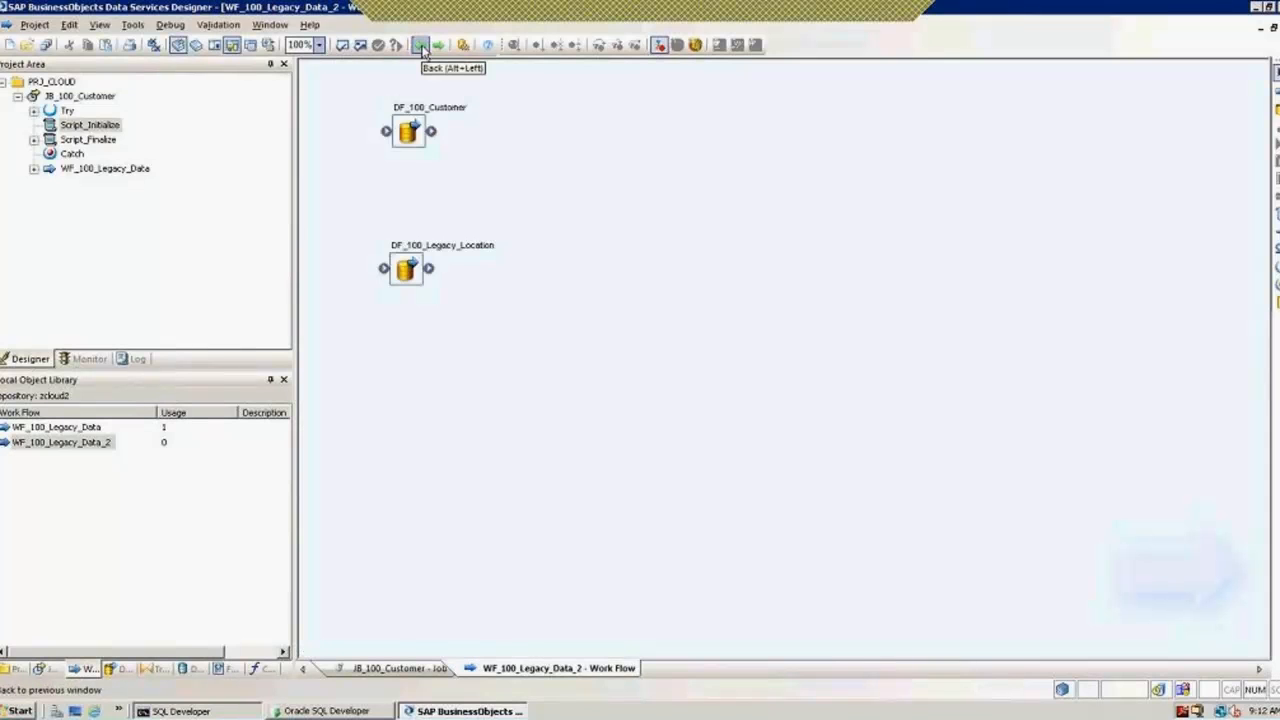
pyautogui.click(421, 46)
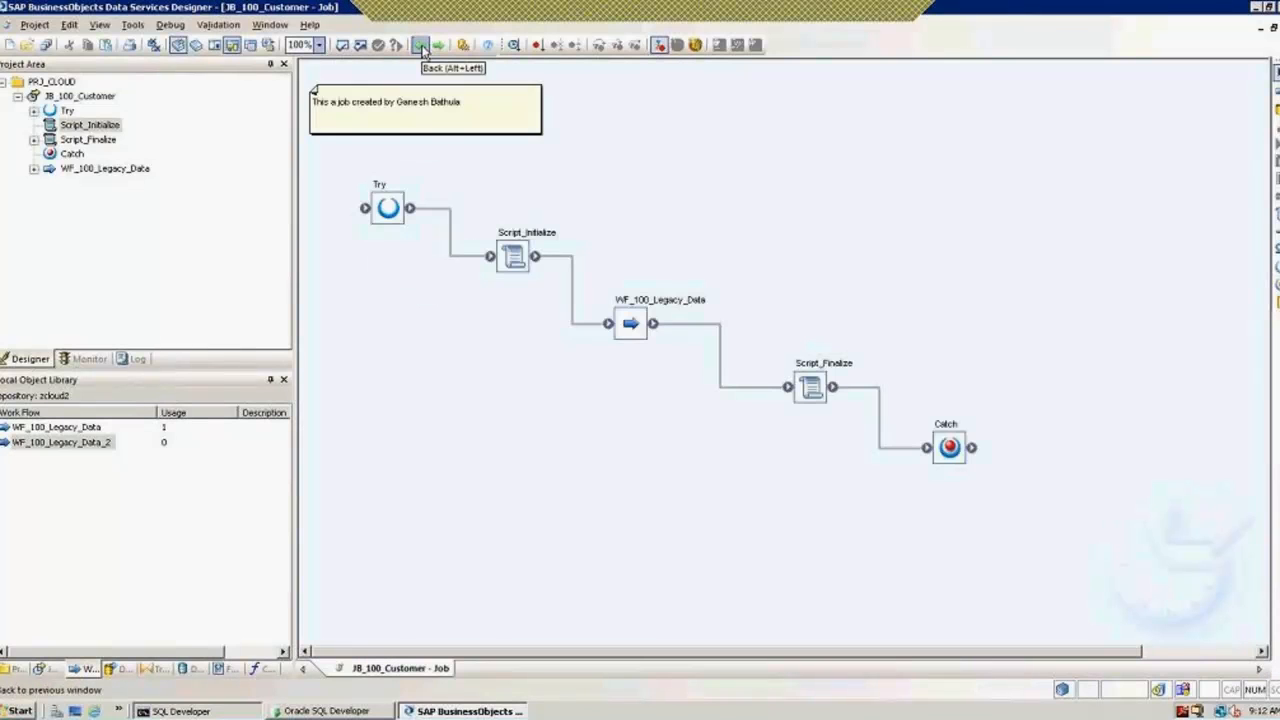
# Step: Collapse the JB_100_Customer project tree and open WF_100_Legacy_Data from the job canvas
pyautogui.click(18, 97)
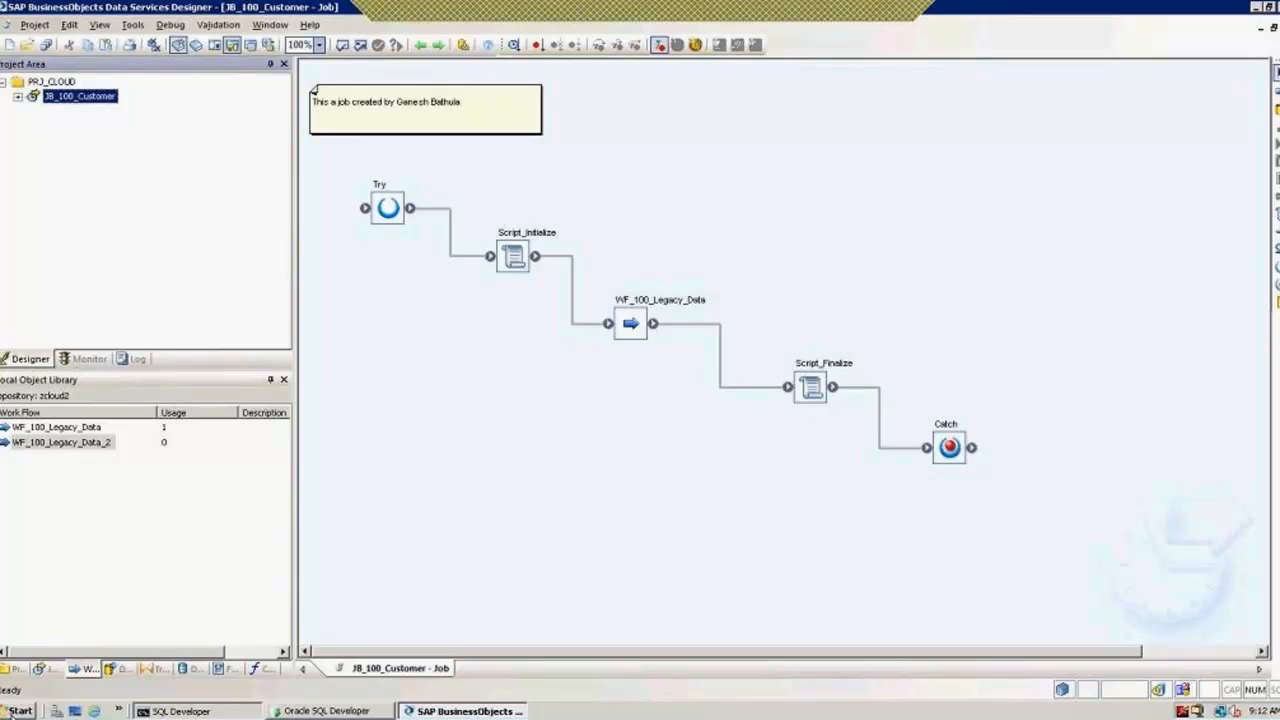
pyautogui.click(20, 711)
pyautogui.moveTo(115, 505)
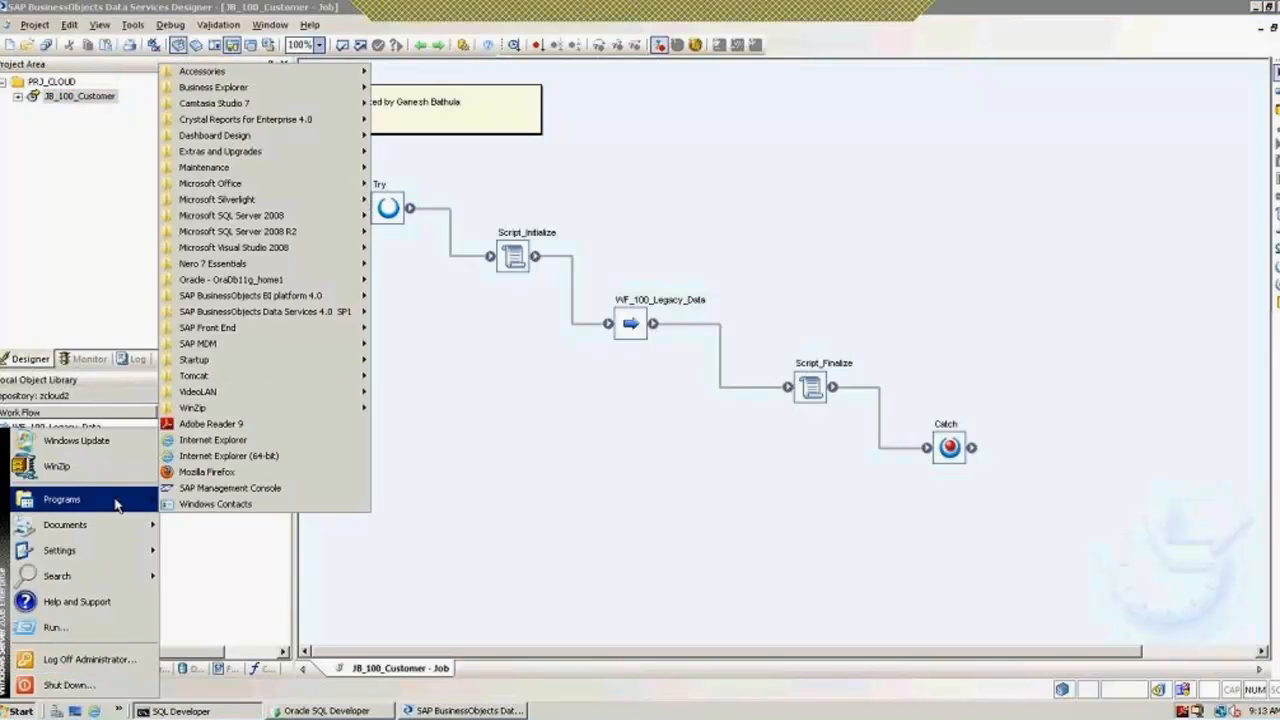
pyautogui.click(521, 413)
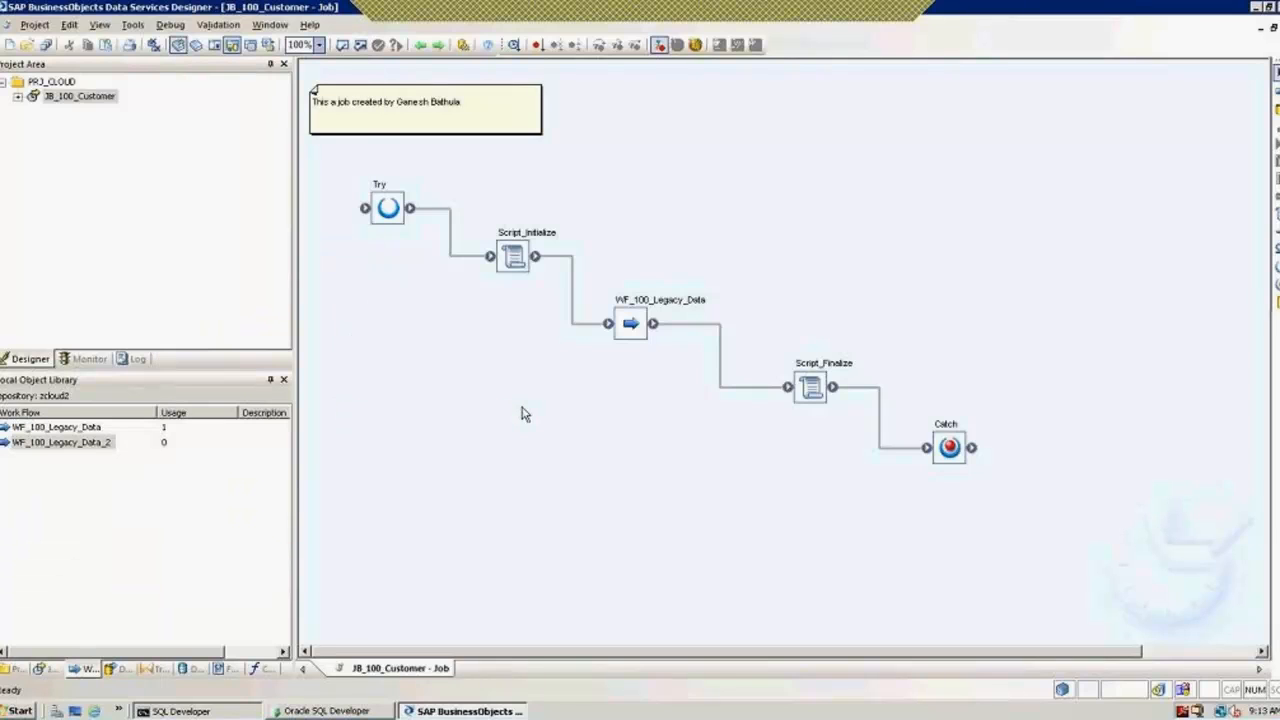
pyautogui.click(636, 328)
pyautogui.doubleClick(636, 328)
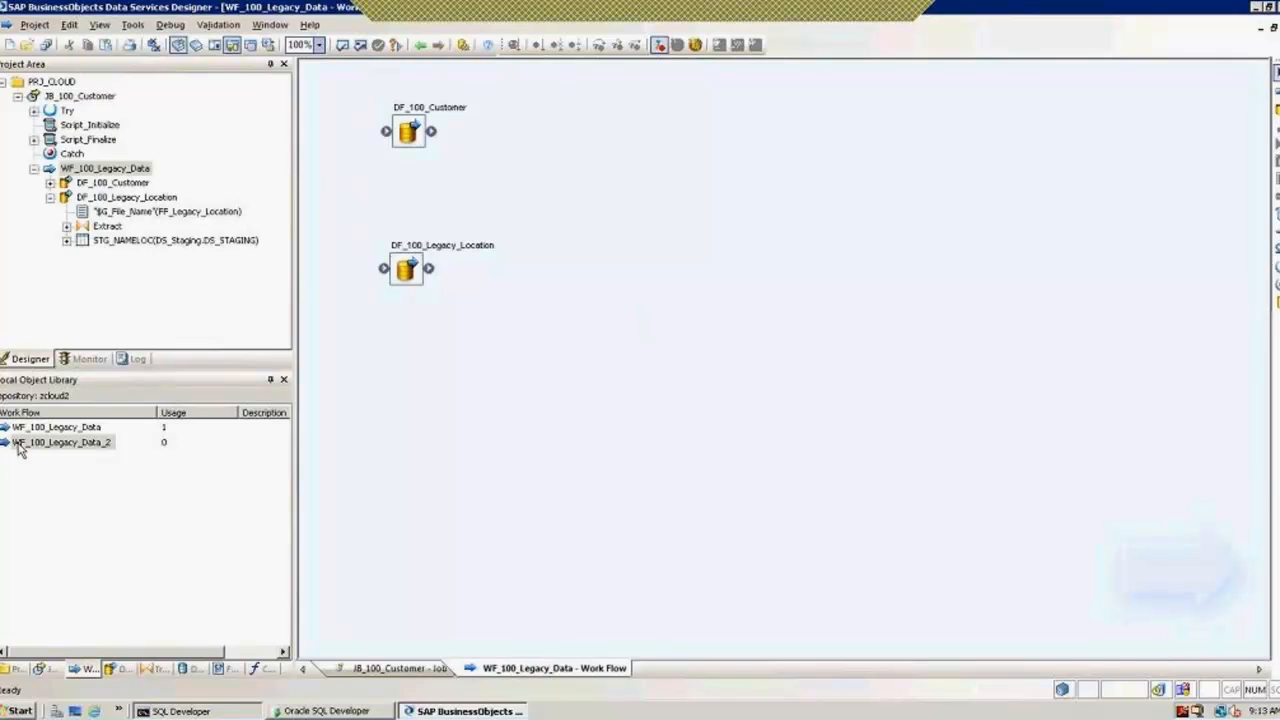
# Step: Drag WF_100_Legacy_Data_2 onto the canvas below DF_100_Legacy_Location, then select it in the library
pyautogui.moveTo(26, 446); pyautogui.dragTo(389, 436)
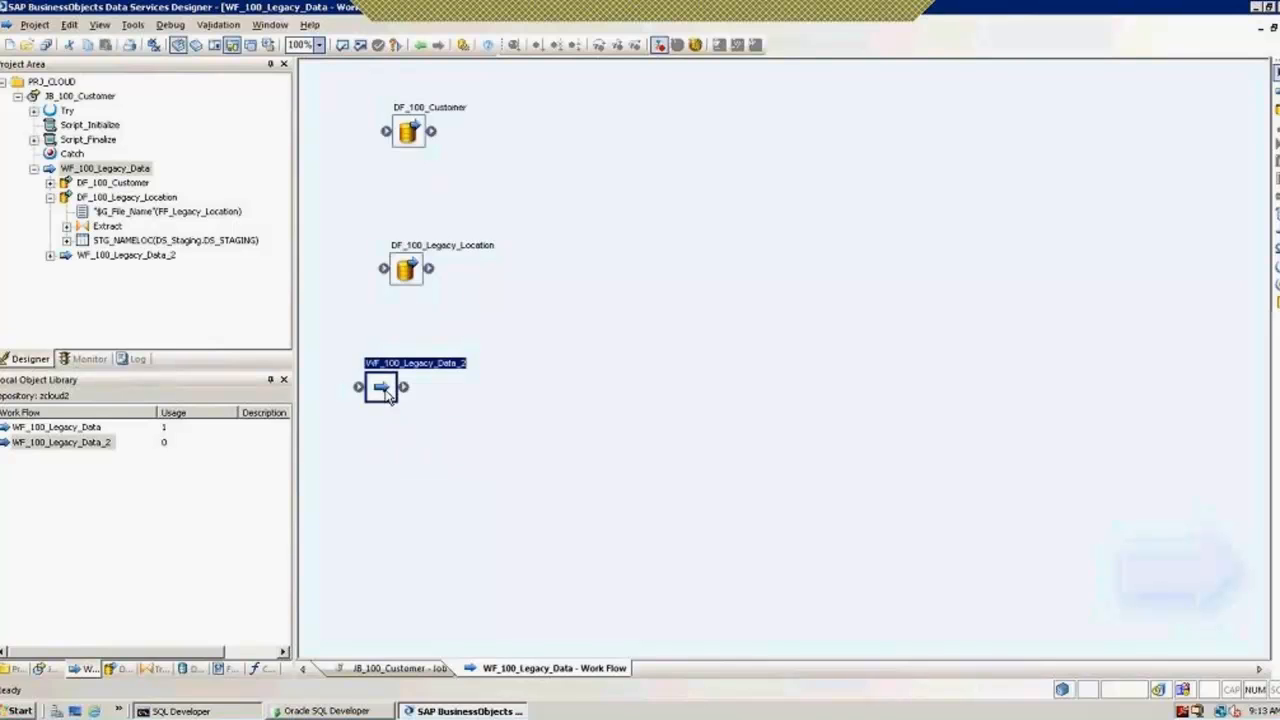
pyautogui.moveTo(388, 395); pyautogui.dragTo(403, 400)
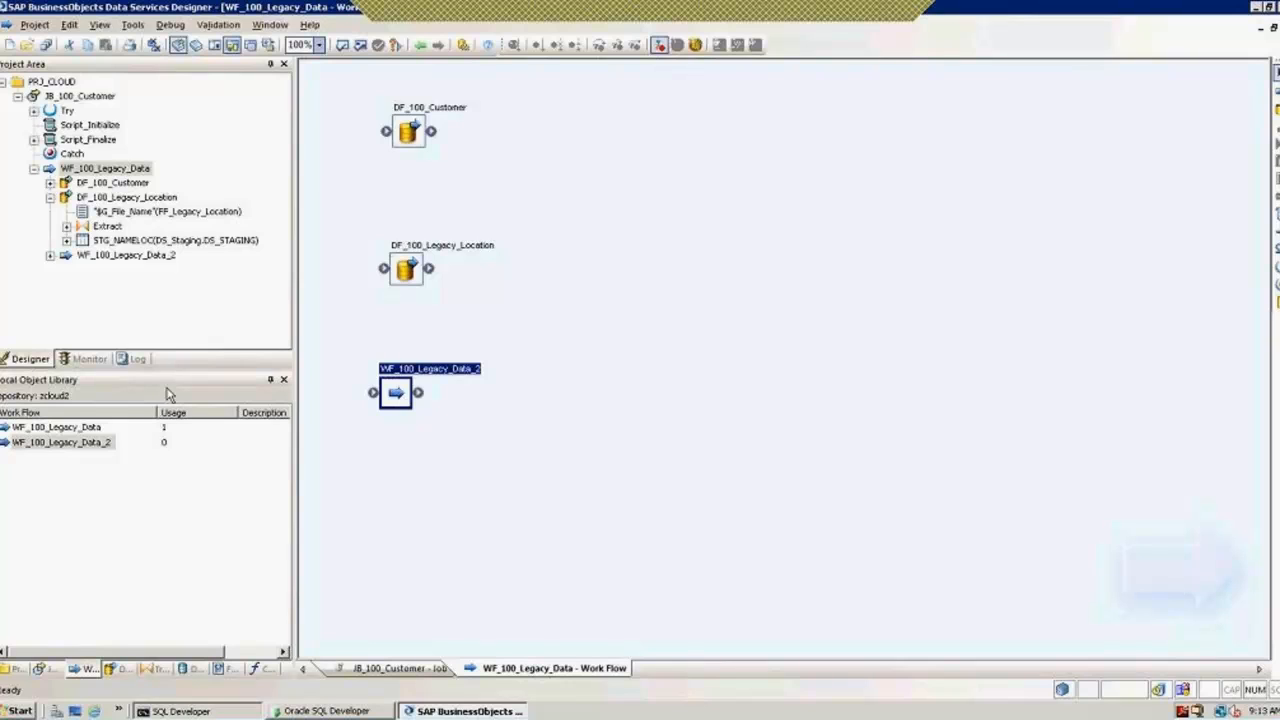
pyautogui.click(66, 443)
# Step: List WF_100_Legacy_Data_2 for export, try exporting to another repository, then cancel the logon
pyautogui.rightClick(66, 443)
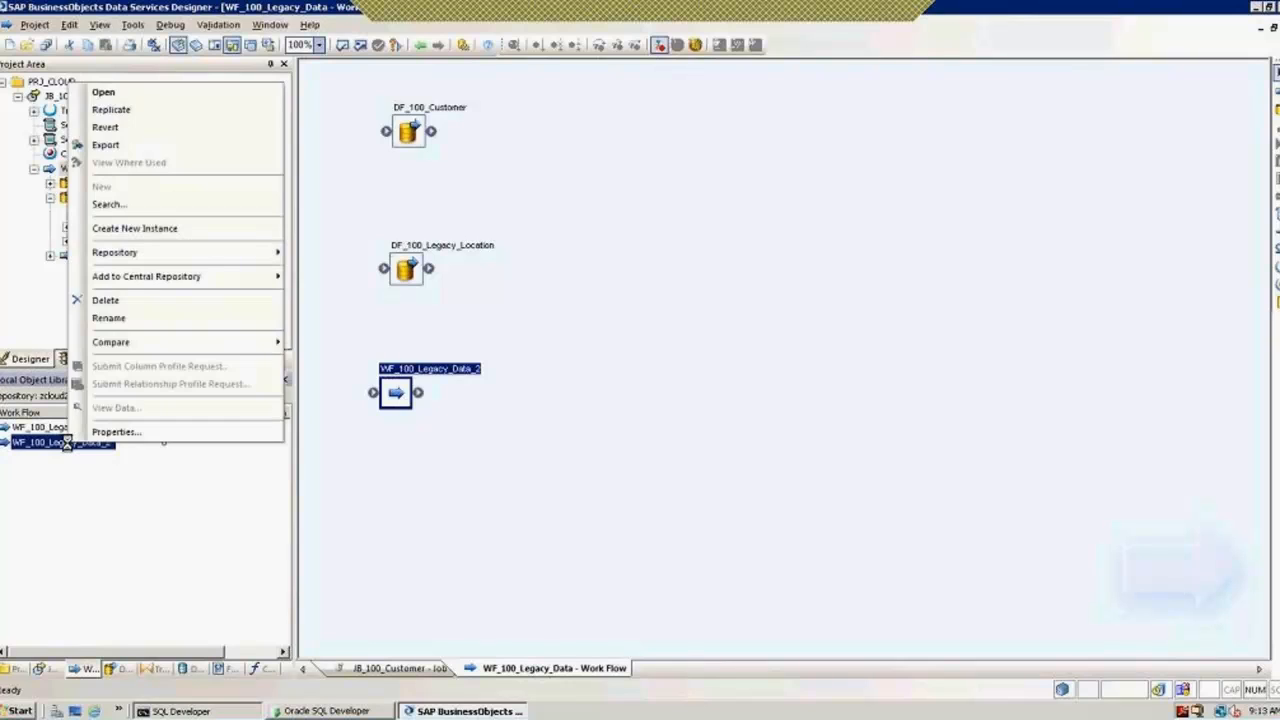
pyautogui.click(127, 147)
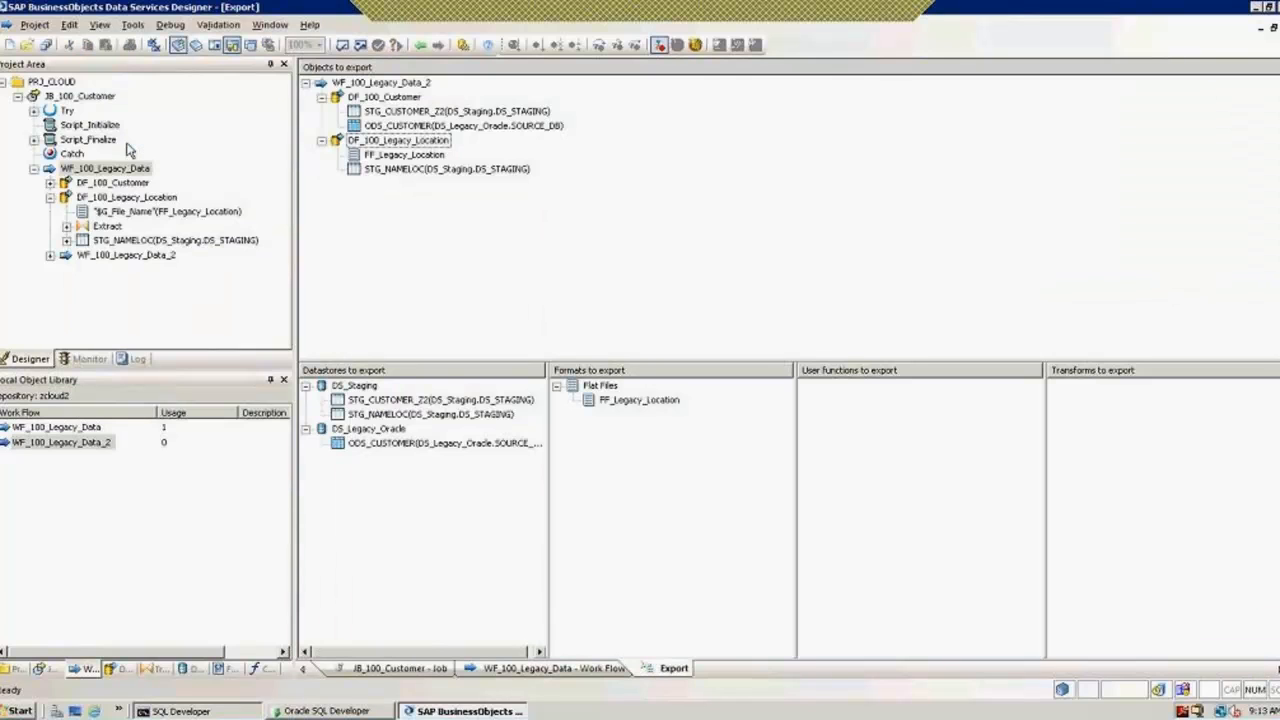
pyautogui.click(307, 83)
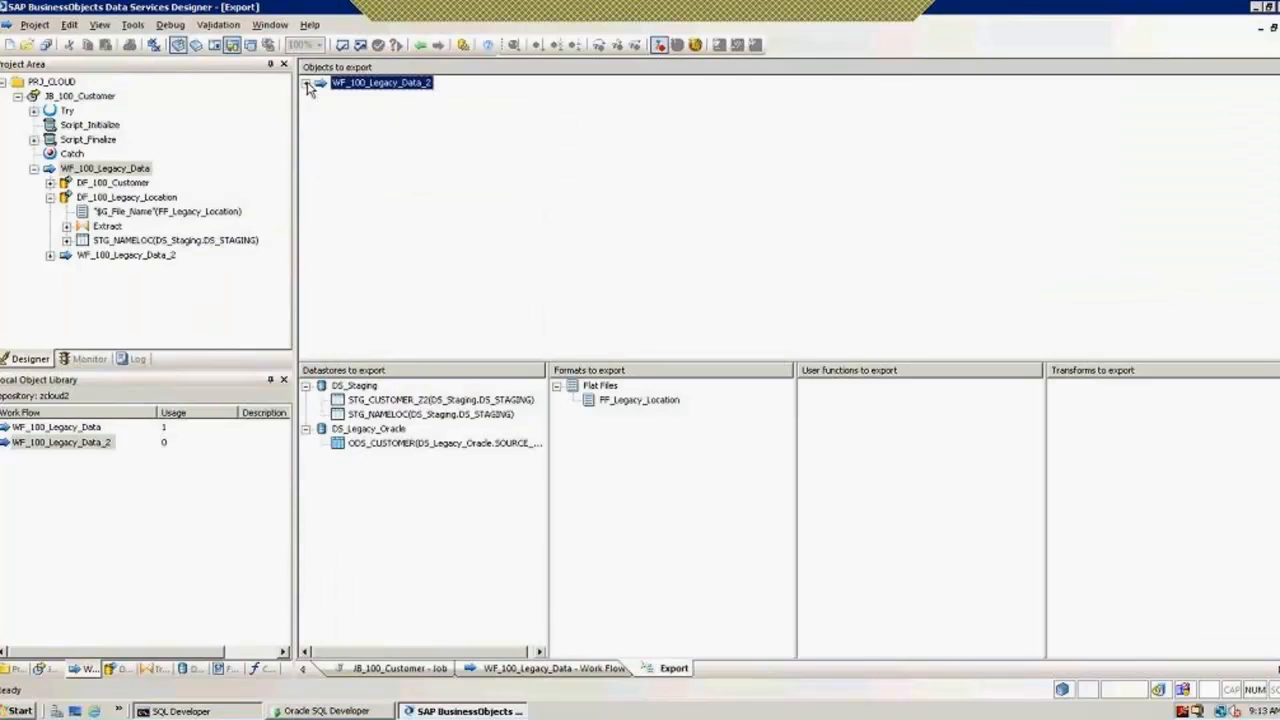
pyautogui.rightClick(373, 92)
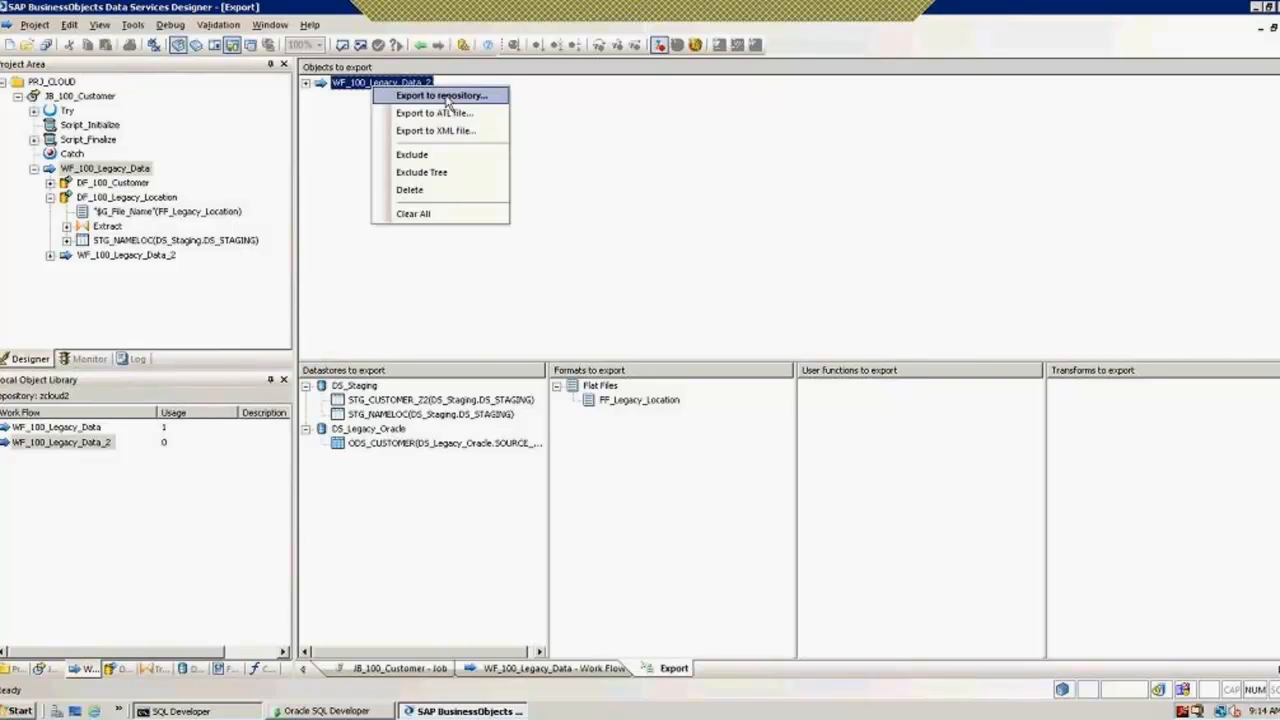
pyautogui.click(446, 96)
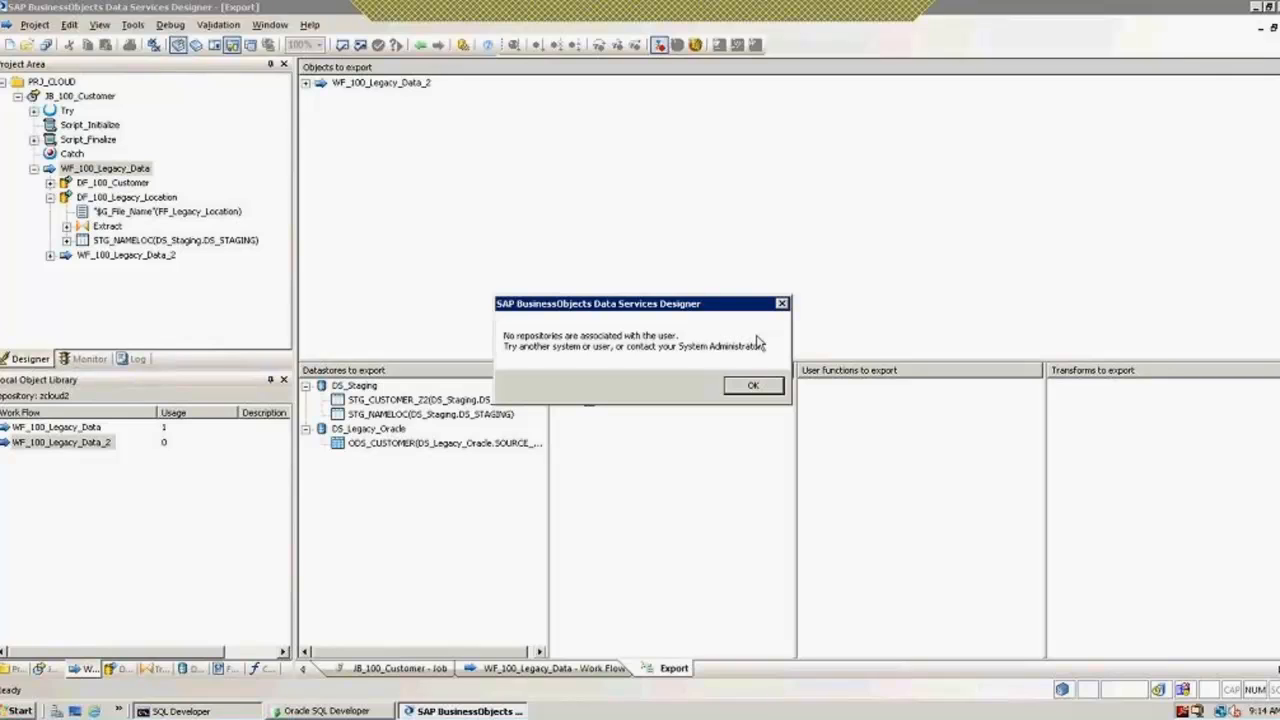
pyautogui.click(758, 388)
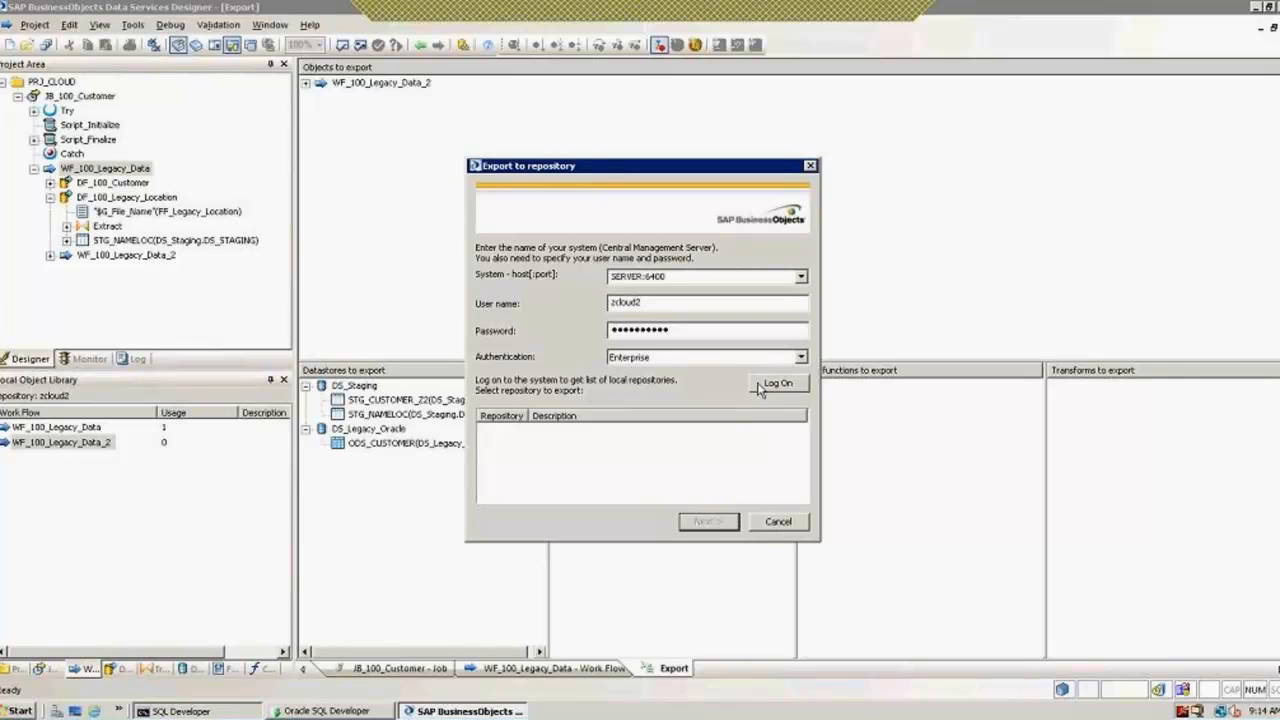
pyautogui.click(778, 522)
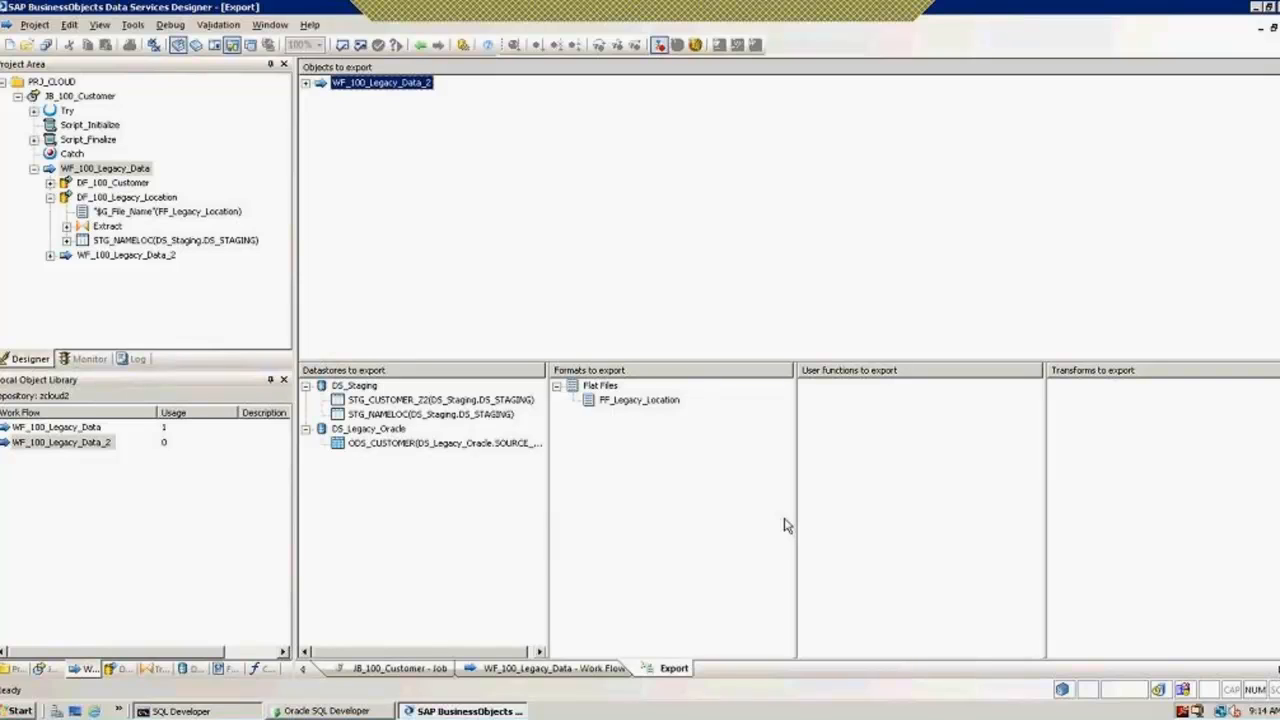
pyautogui.click(30, 26)
pyautogui.click(46, 203)
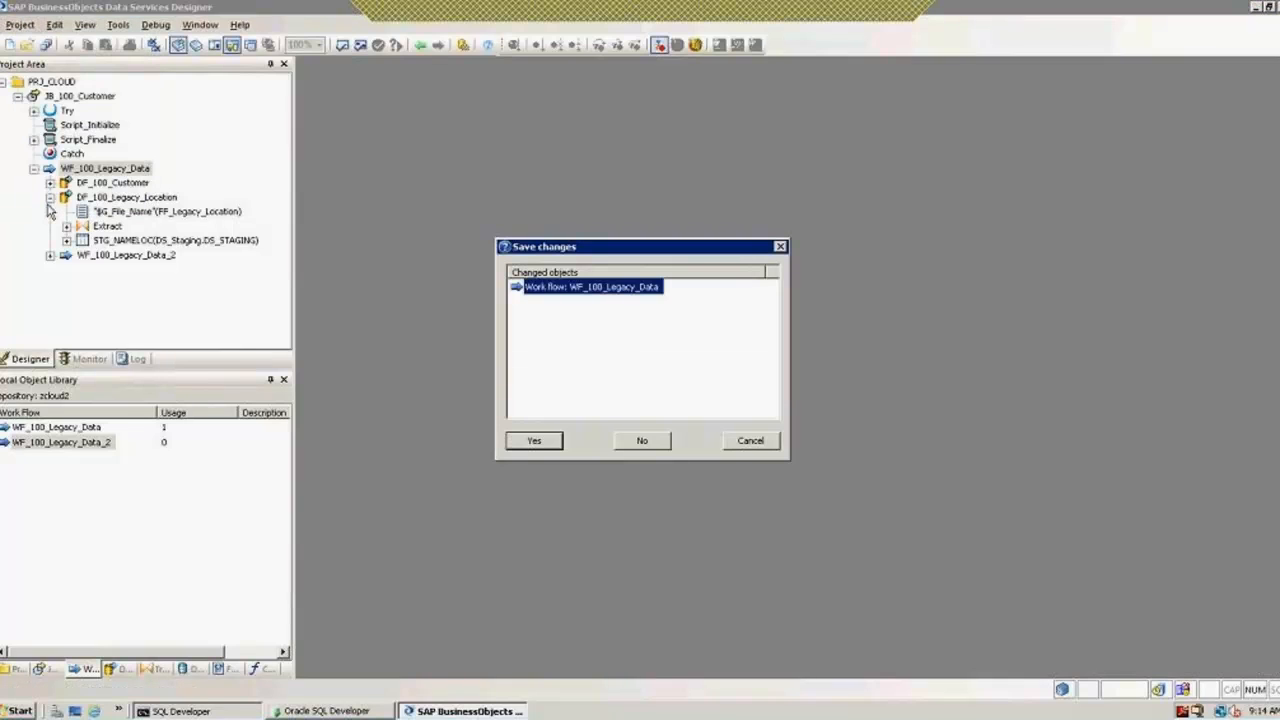
pyautogui.click(534, 440)
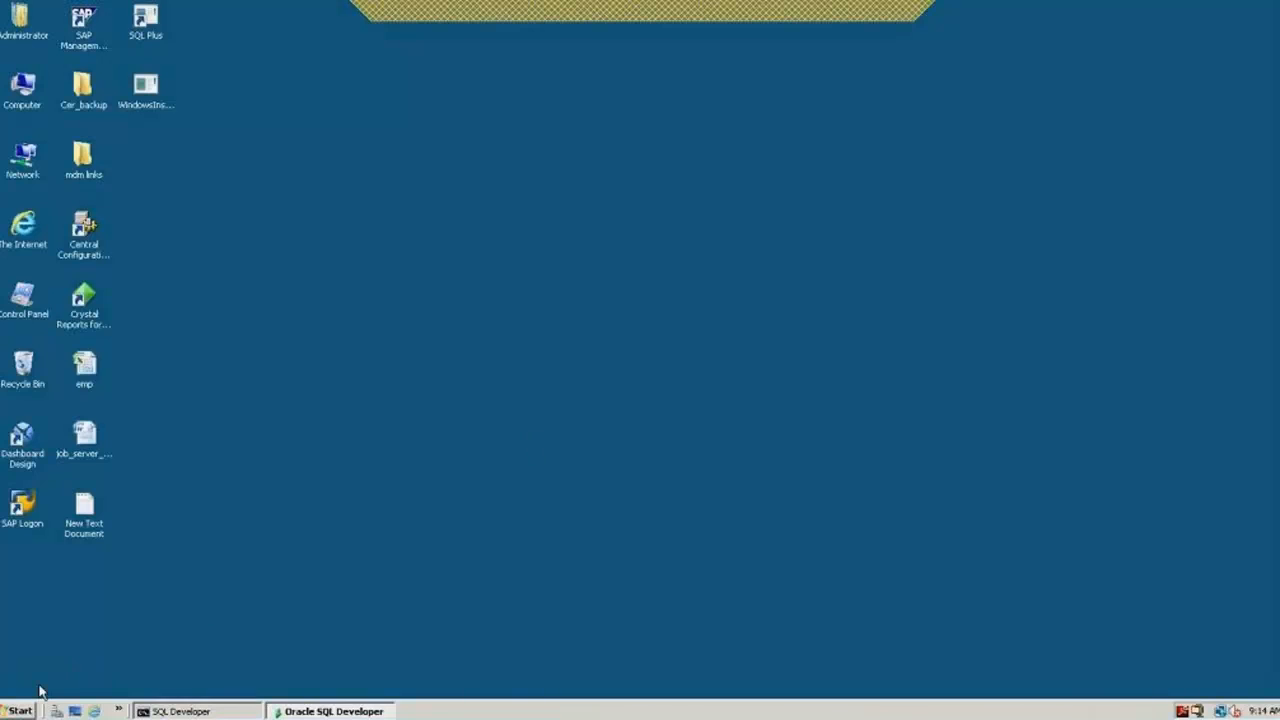
pyautogui.click(20, 710)
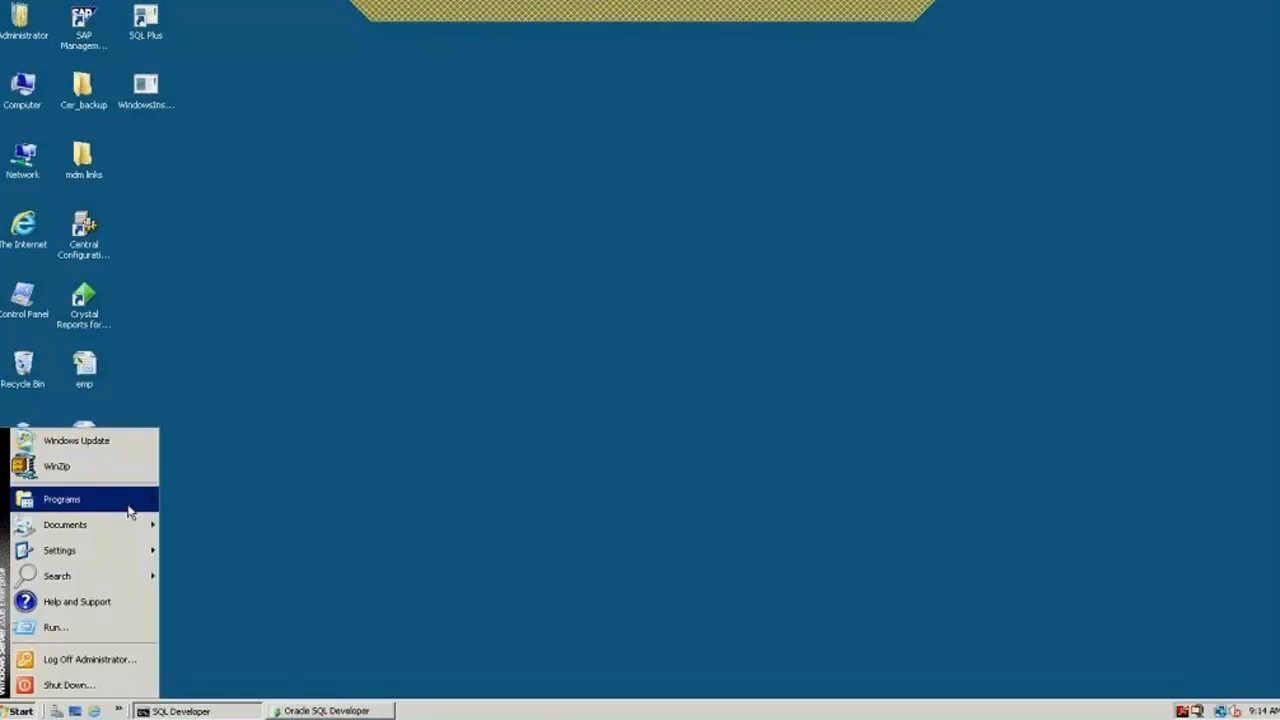
pyautogui.moveTo(128, 505)
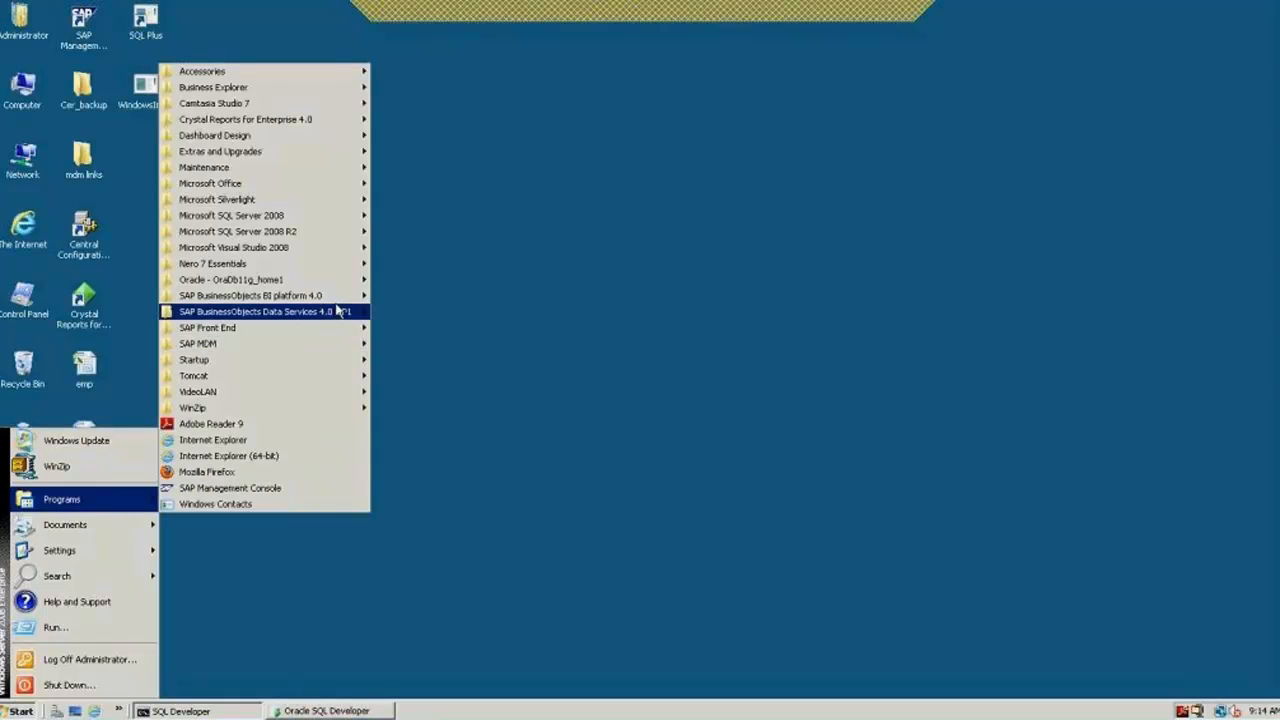
pyautogui.moveTo(345, 296)
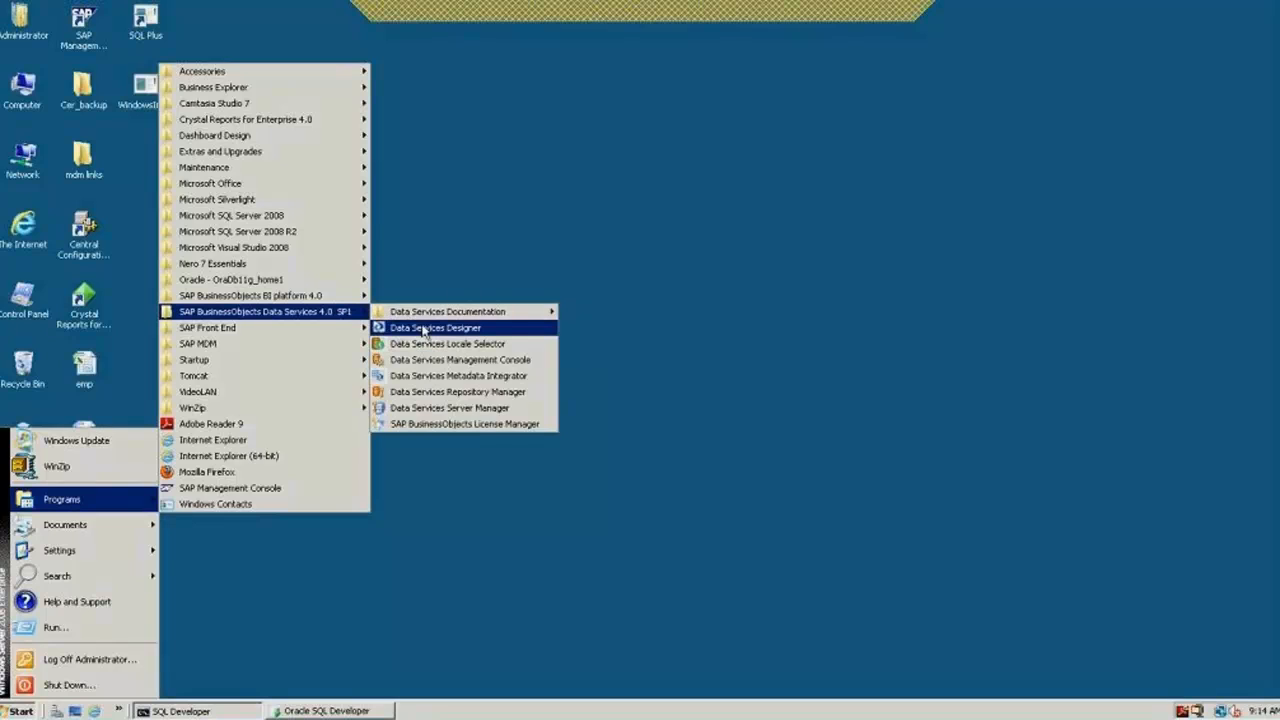
pyautogui.click(424, 329)
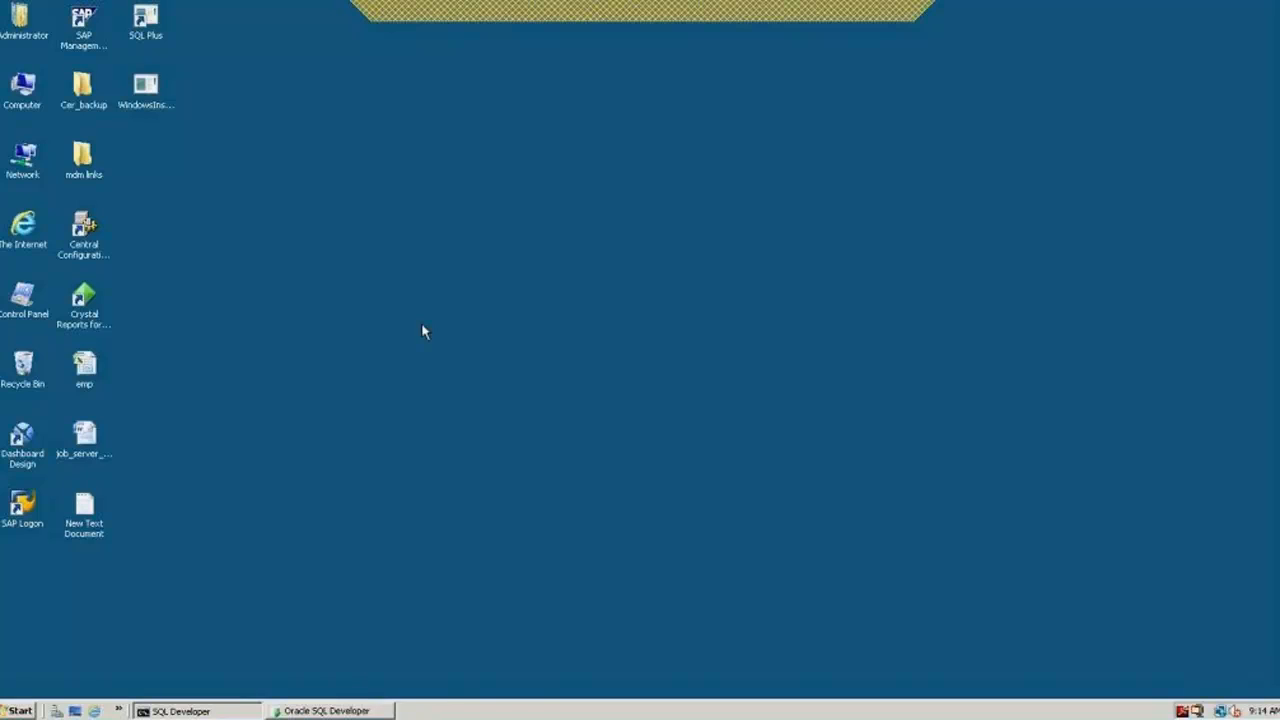
pyautogui.rightClick(477, 711)
# Step: Check the running AL_Designer.exe processes in Task Manager, then close it and show the programs list
pyautogui.click(415, 575)
pyautogui.rightClick(466, 711)
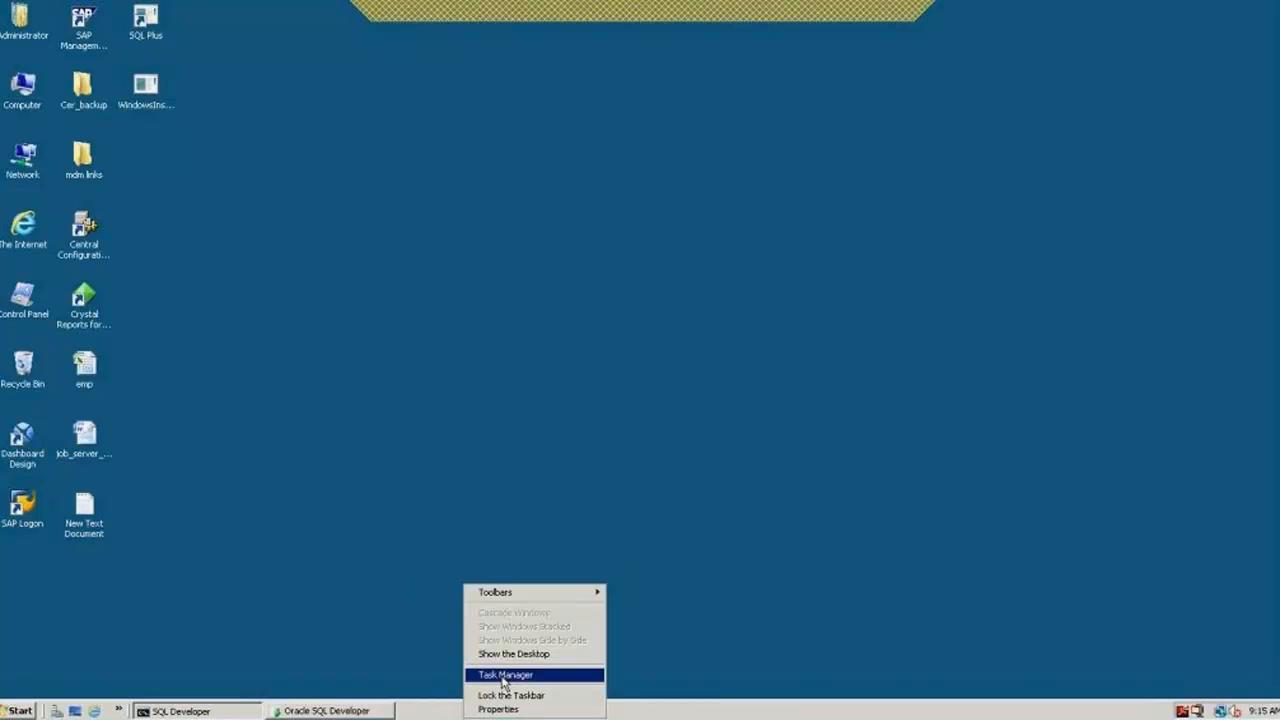
pyautogui.click(503, 676)
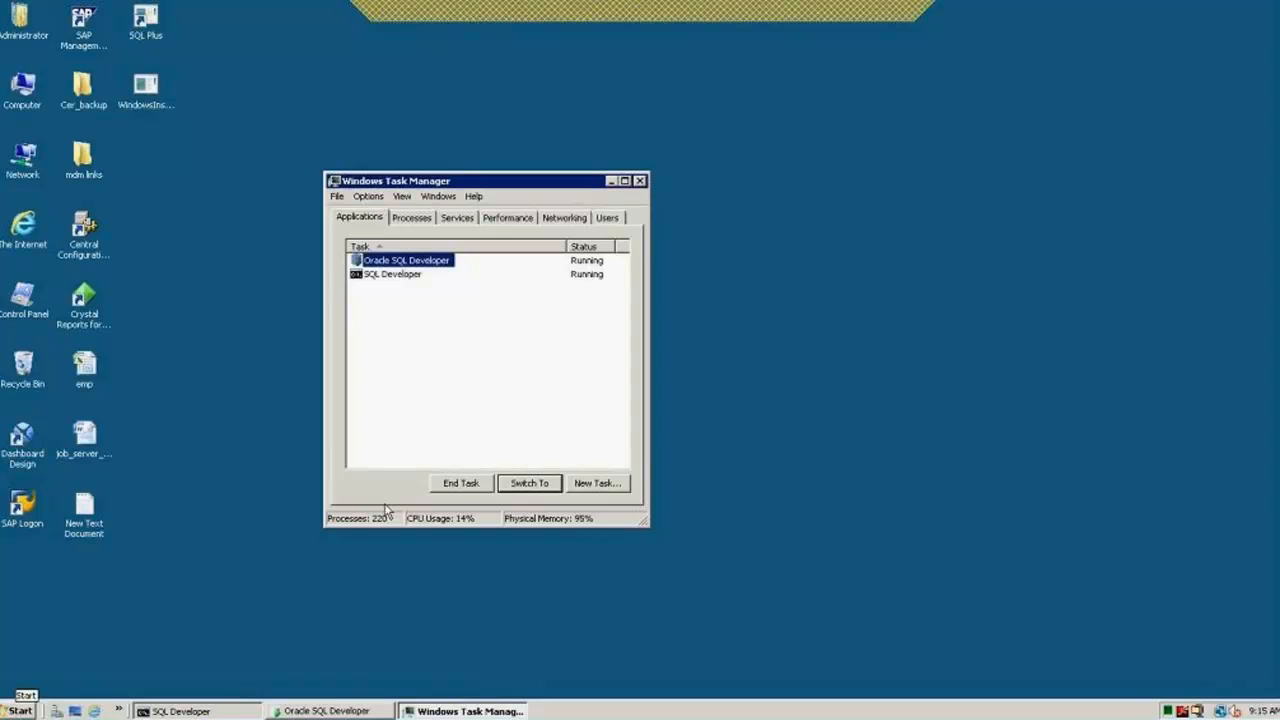
pyautogui.click(412, 218)
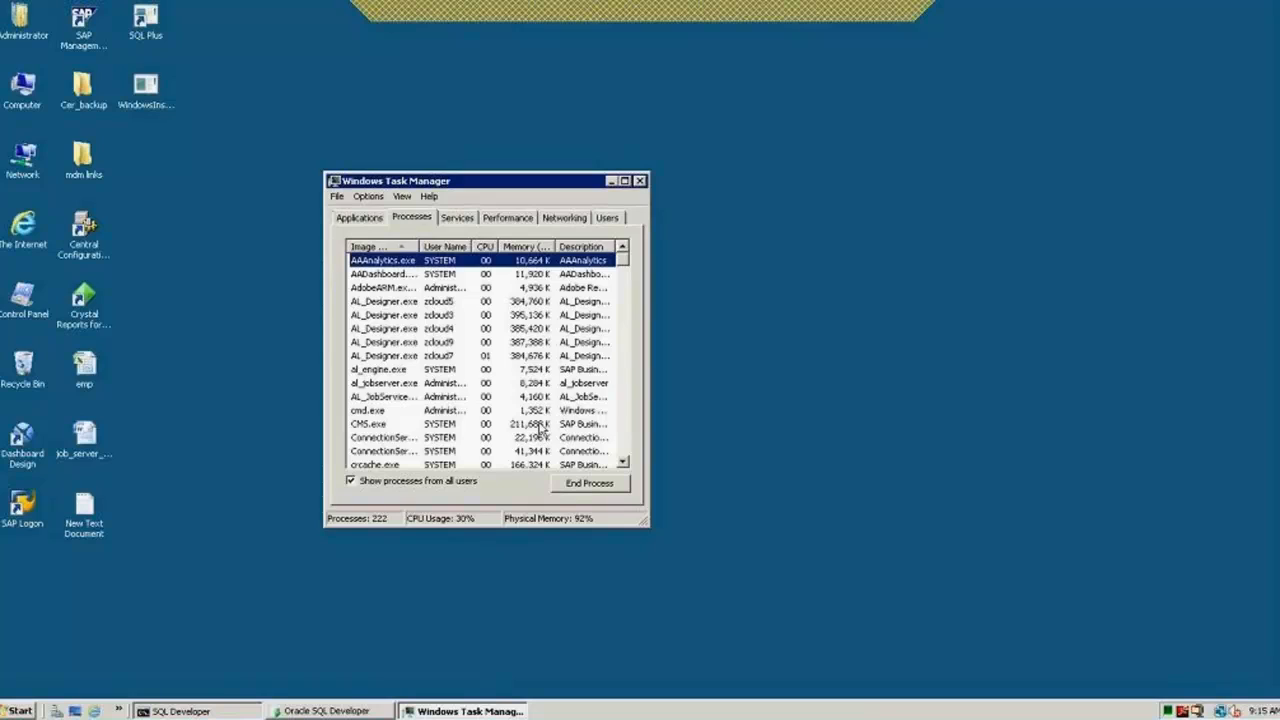
pyautogui.click(640, 181)
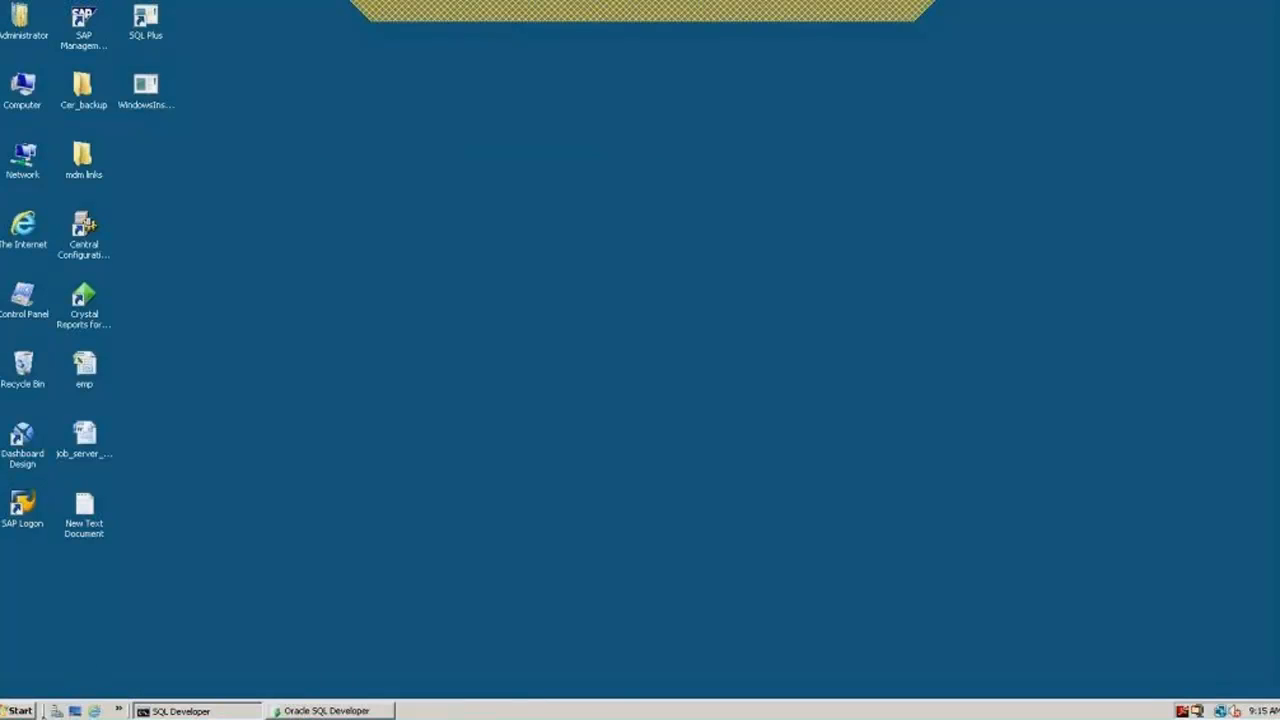
pyautogui.click(29, 707)
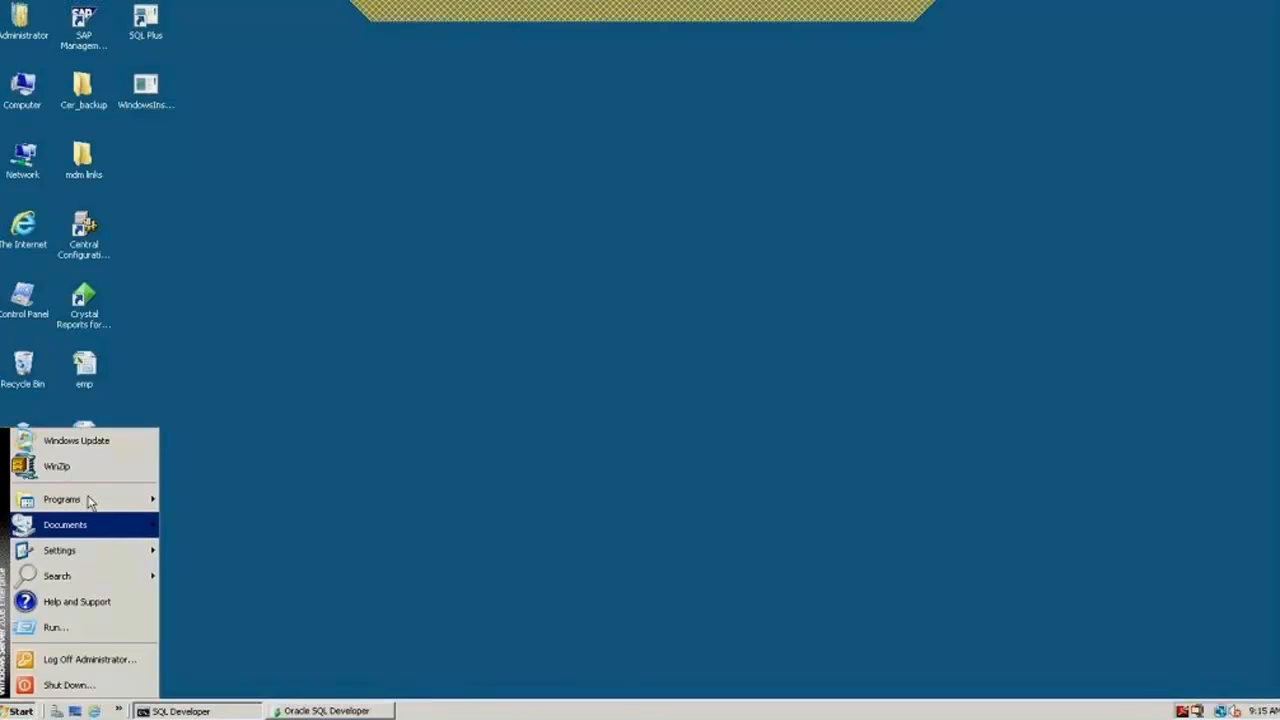
# Step: Launch Data Services Designer and log on as administrator with the account password
pyautogui.moveTo(88, 500)
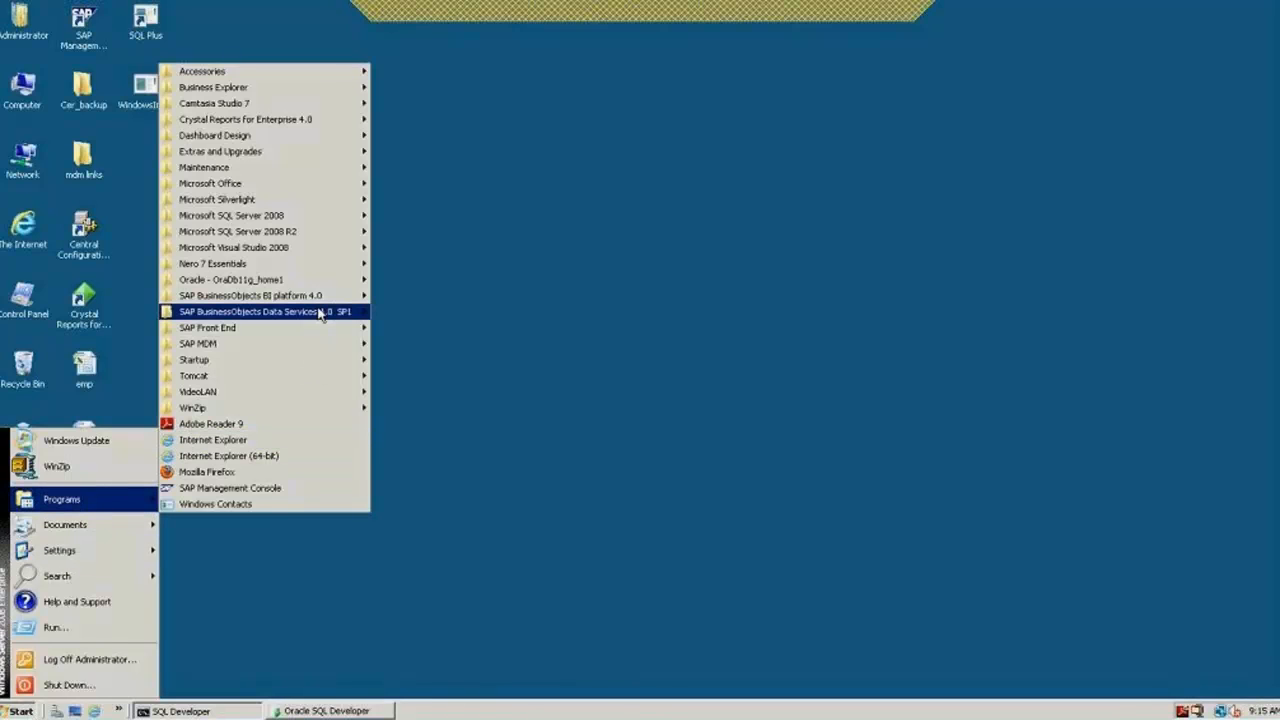
pyautogui.moveTo(321, 312)
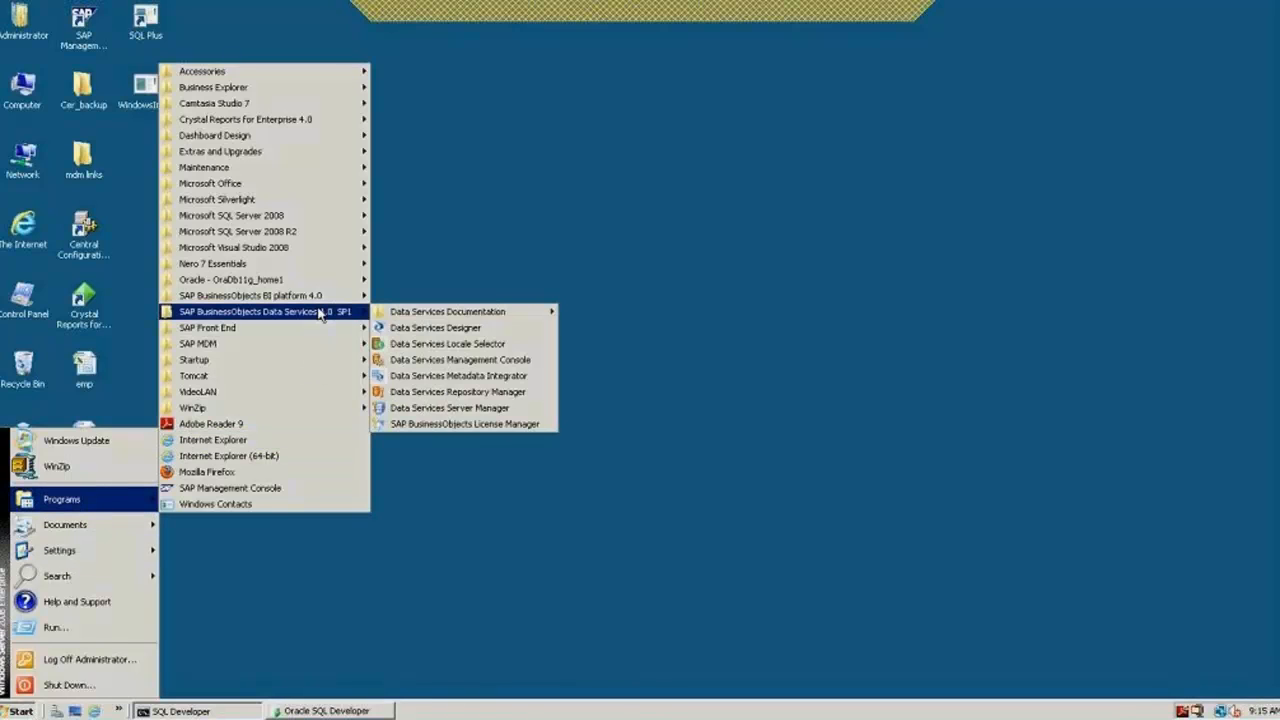
pyautogui.click(440, 329)
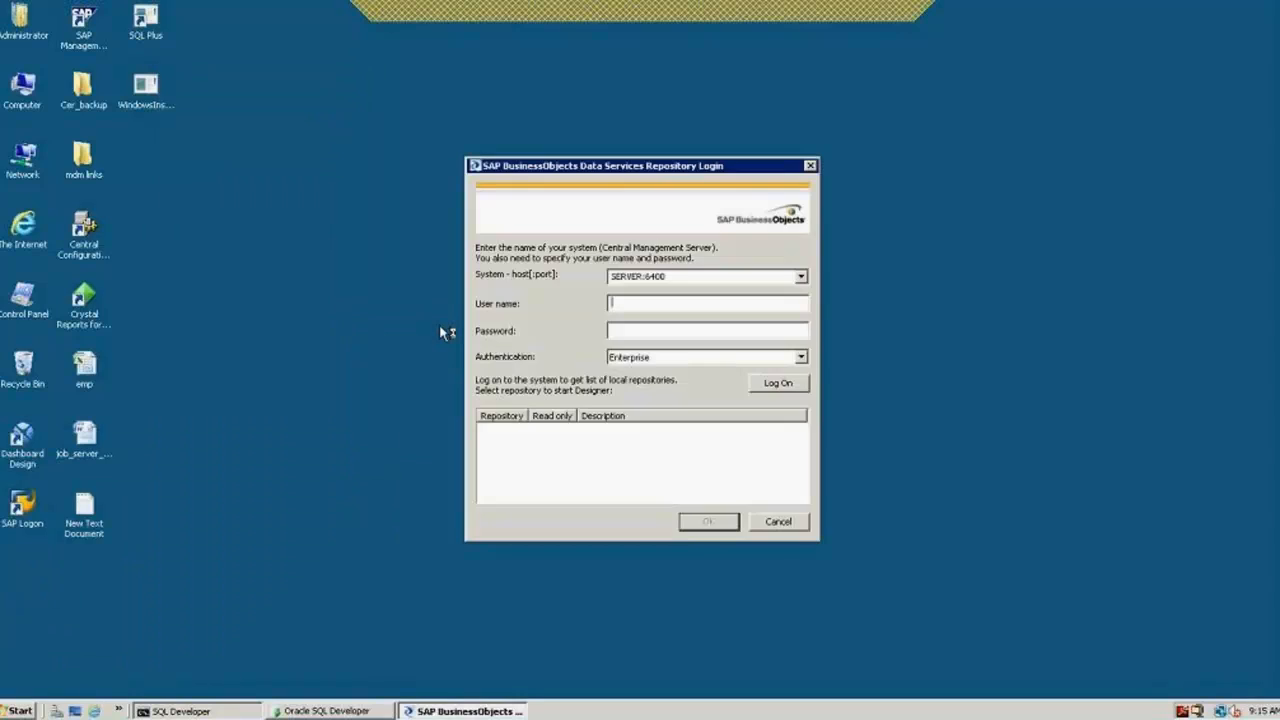
pyautogui.write('administrator')
pyautogui.press('Tab')
pyautogui.write('•••••••••')
pyautogui.press('Return')
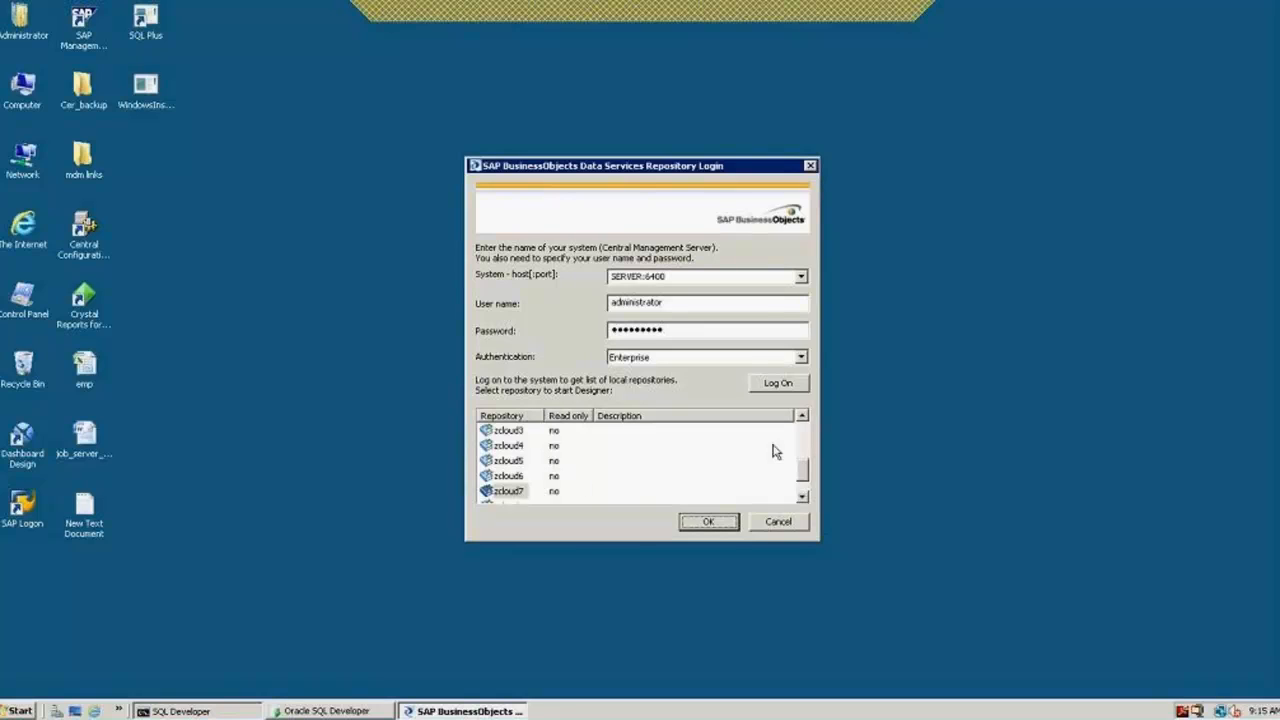
# Step: Scroll the repository list, select zcloud2, and open Designer on it
pyautogui.moveTo(803, 478); pyautogui.dragTo(804, 426)
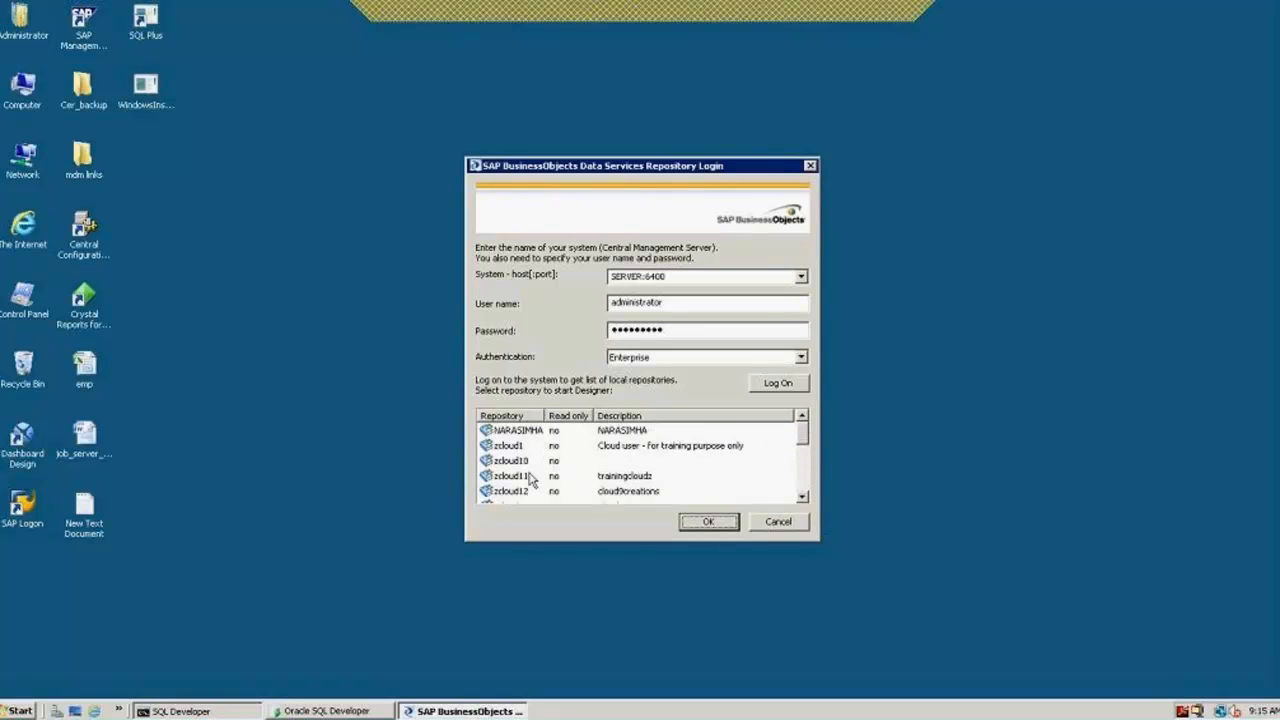
pyautogui.click(803, 497)
pyautogui.click(803, 497)
pyautogui.click(803, 497)
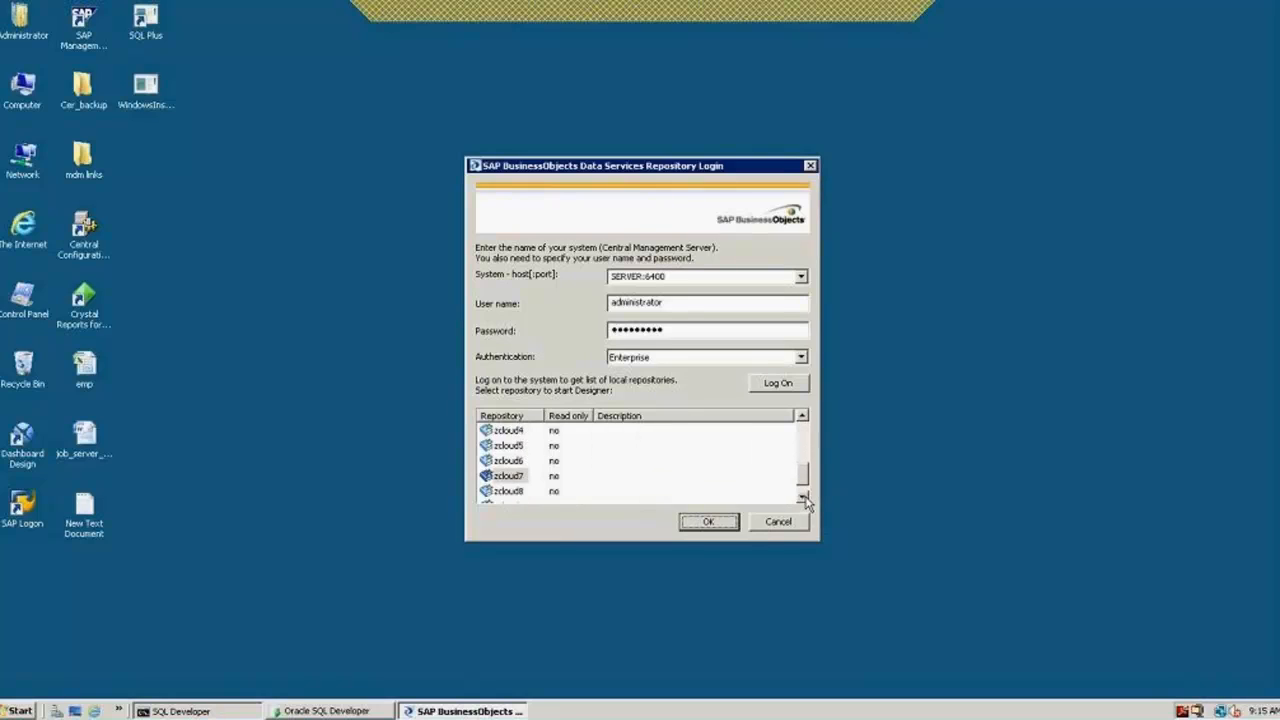
pyautogui.click(803, 497)
pyautogui.click(802, 416)
pyautogui.click(802, 416)
pyautogui.click(802, 416)
pyautogui.click(802, 416)
pyautogui.click(802, 416)
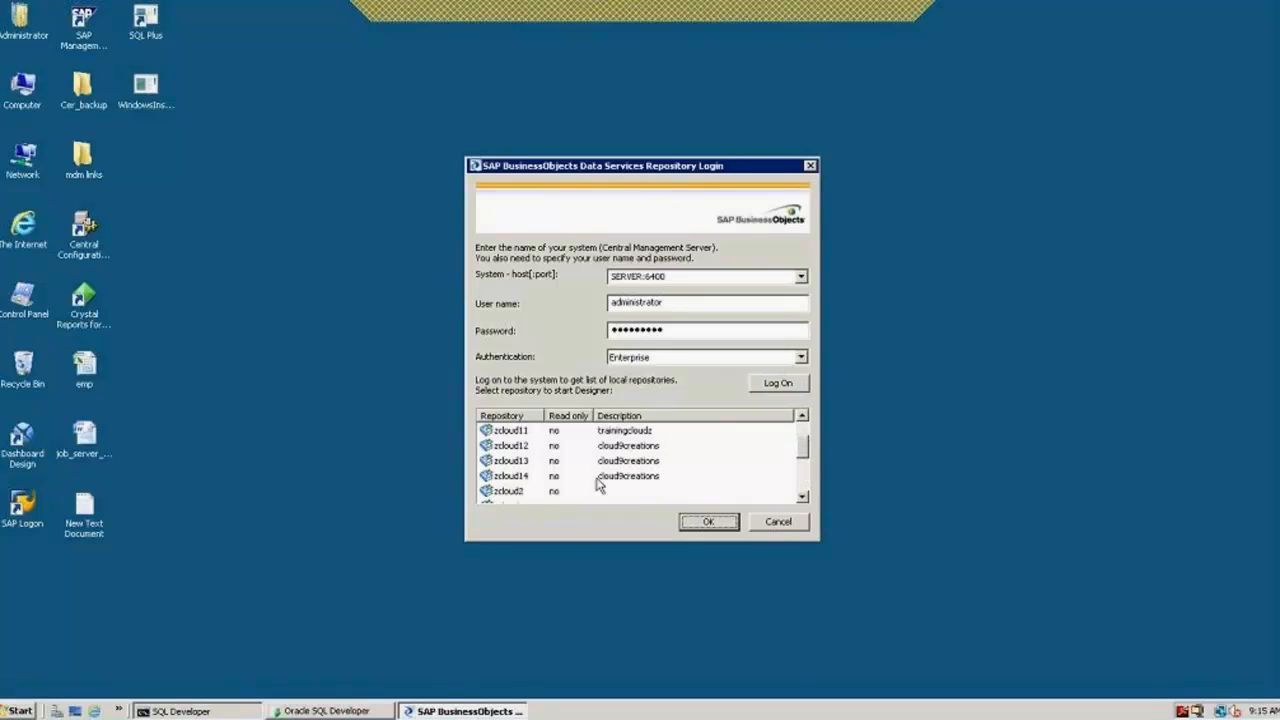
pyautogui.click(507, 493)
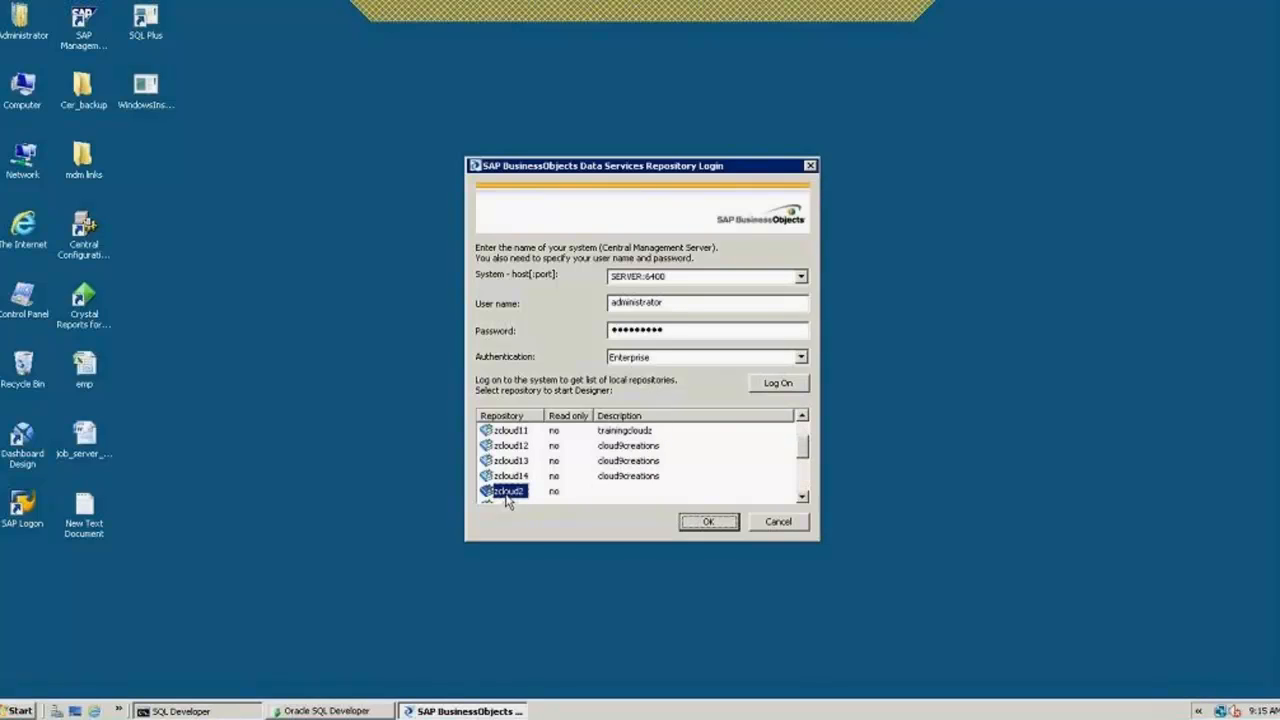
pyautogui.click(708, 522)
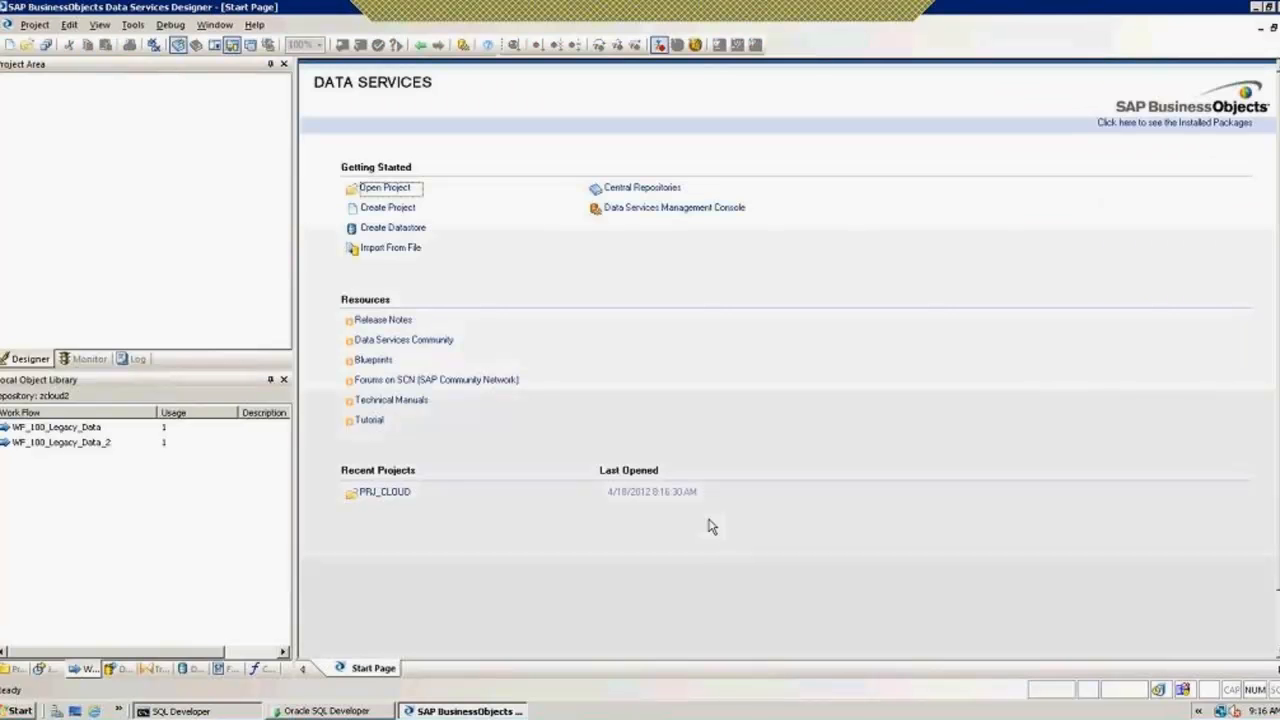
# Step: Open PRJ_CLOUD from the Projects list, then check JB_100_Customer under Jobs and the Work Flows list
pyautogui.click(76, 444)
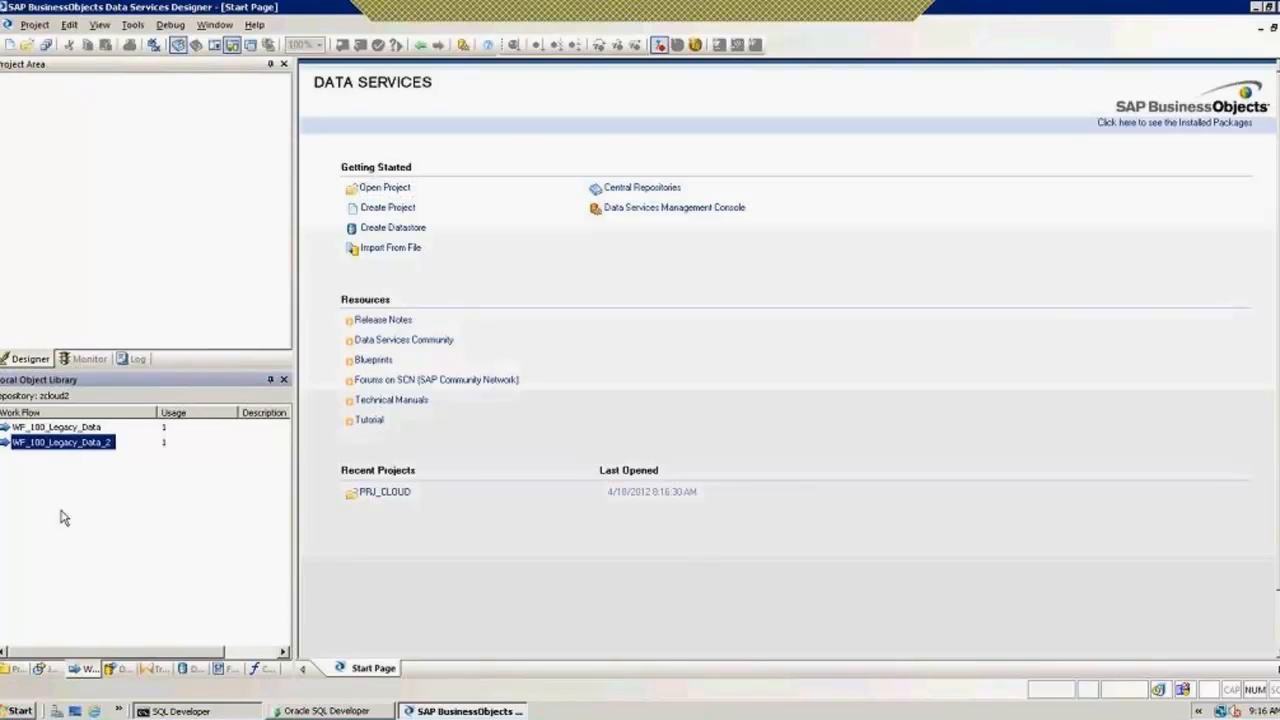
pyautogui.click(14, 668)
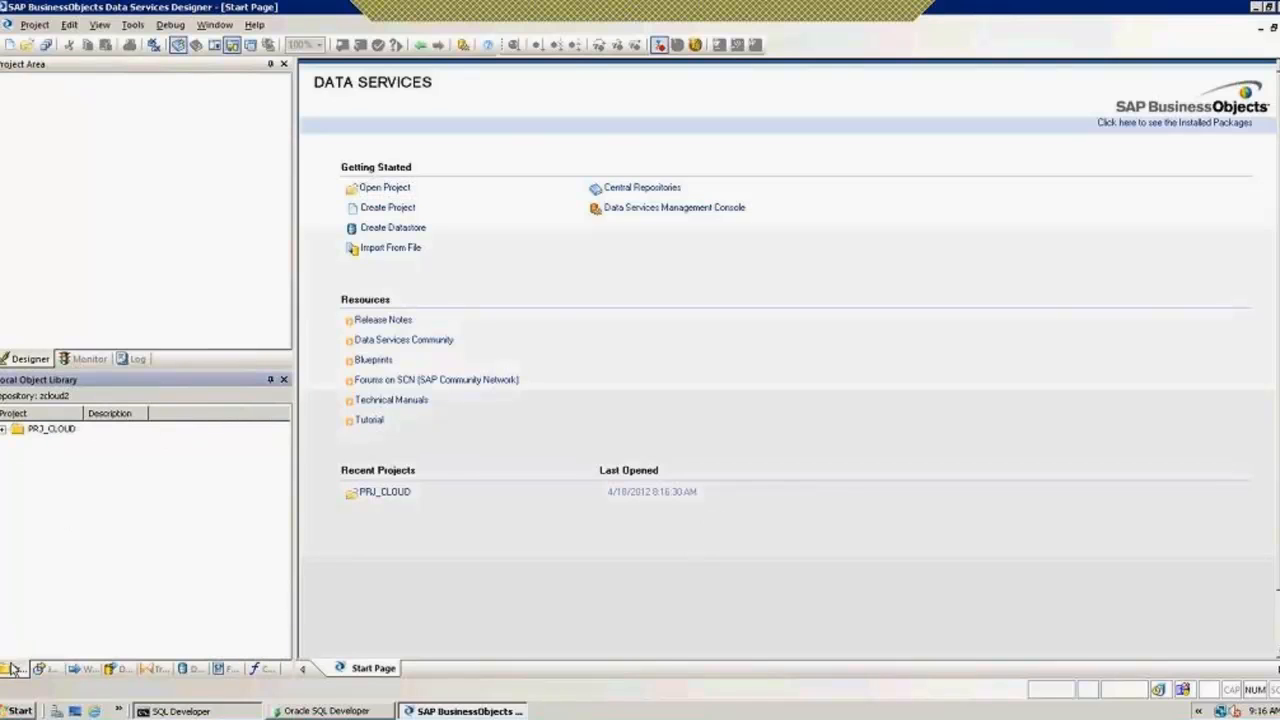
pyautogui.doubleClick(52, 429)
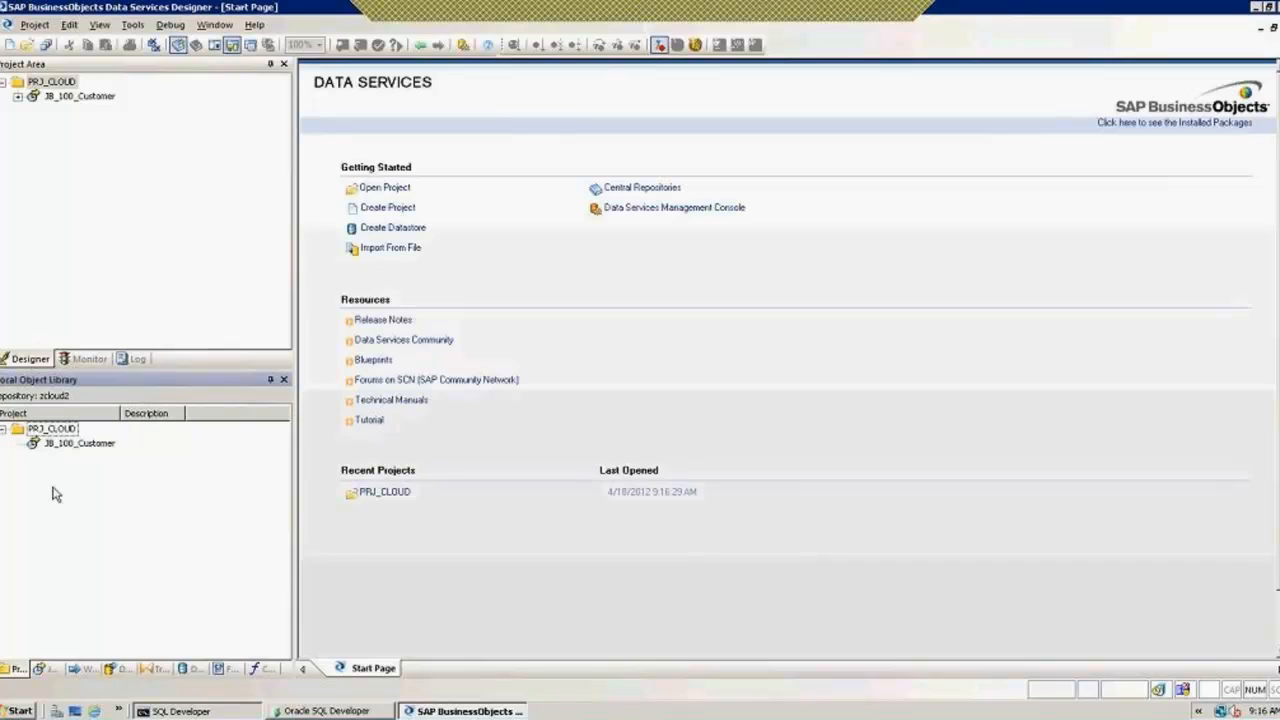
pyautogui.click(46, 668)
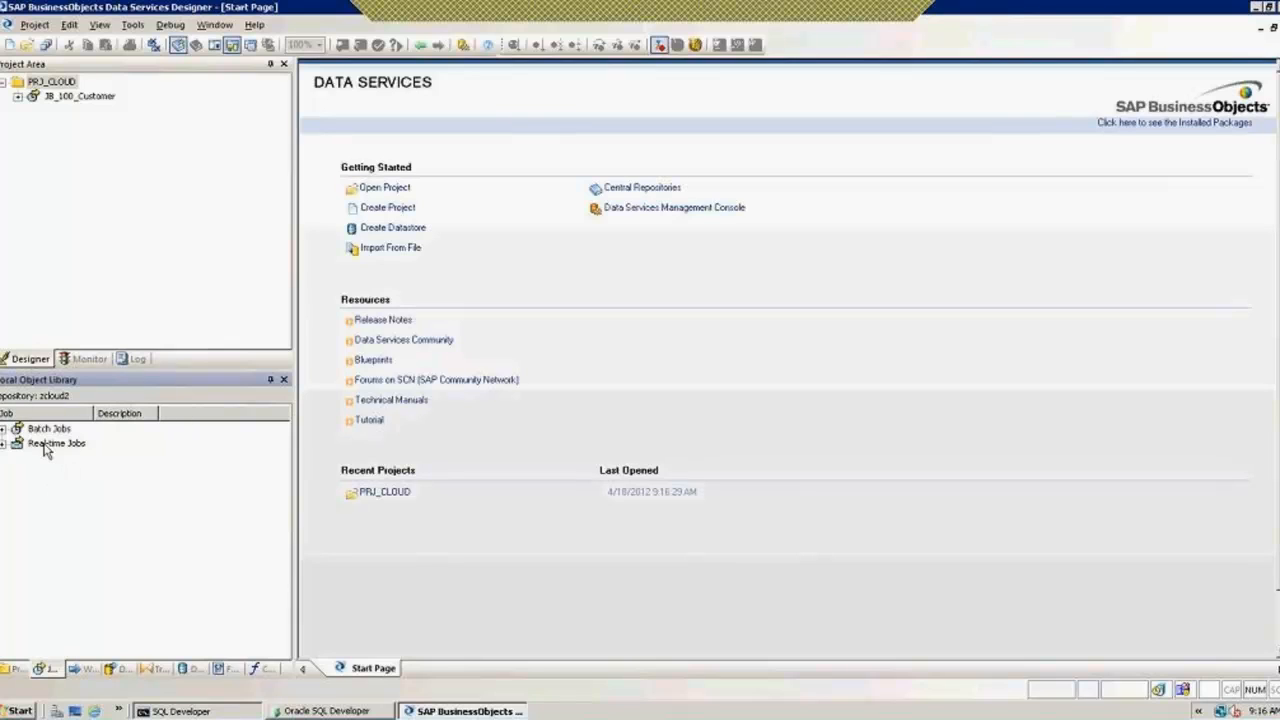
pyautogui.click(3, 429)
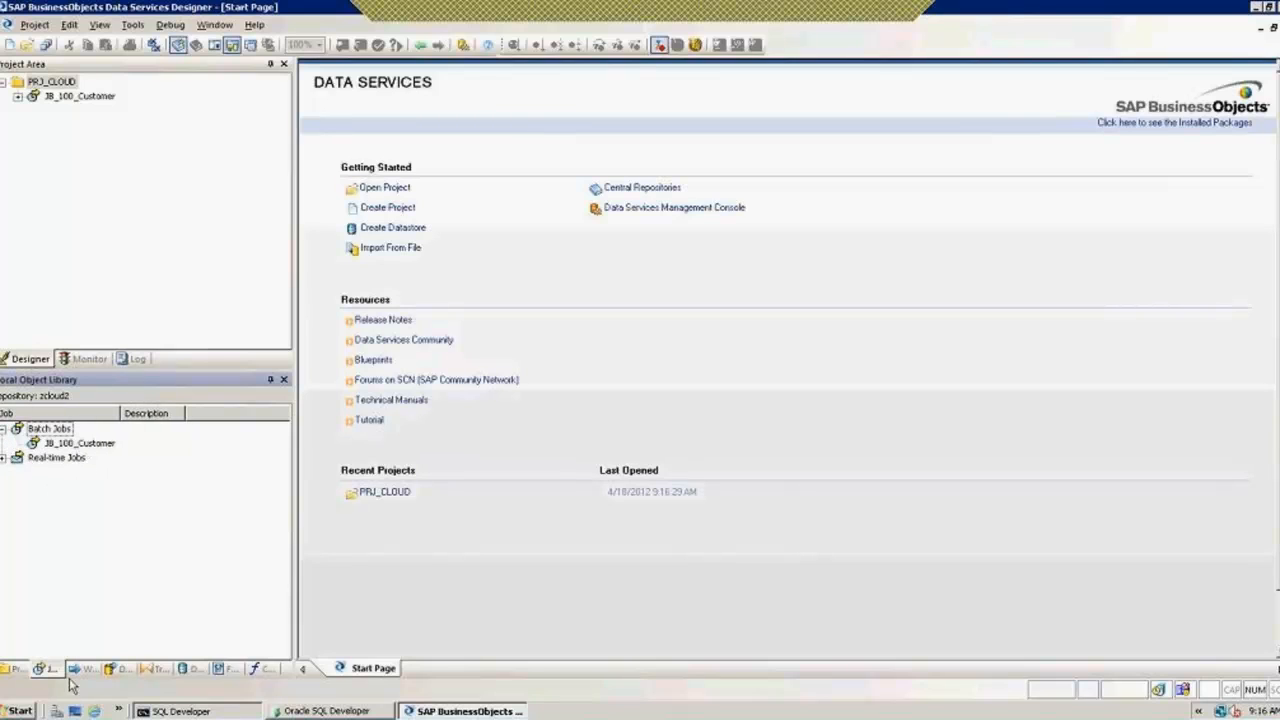
pyautogui.click(85, 672)
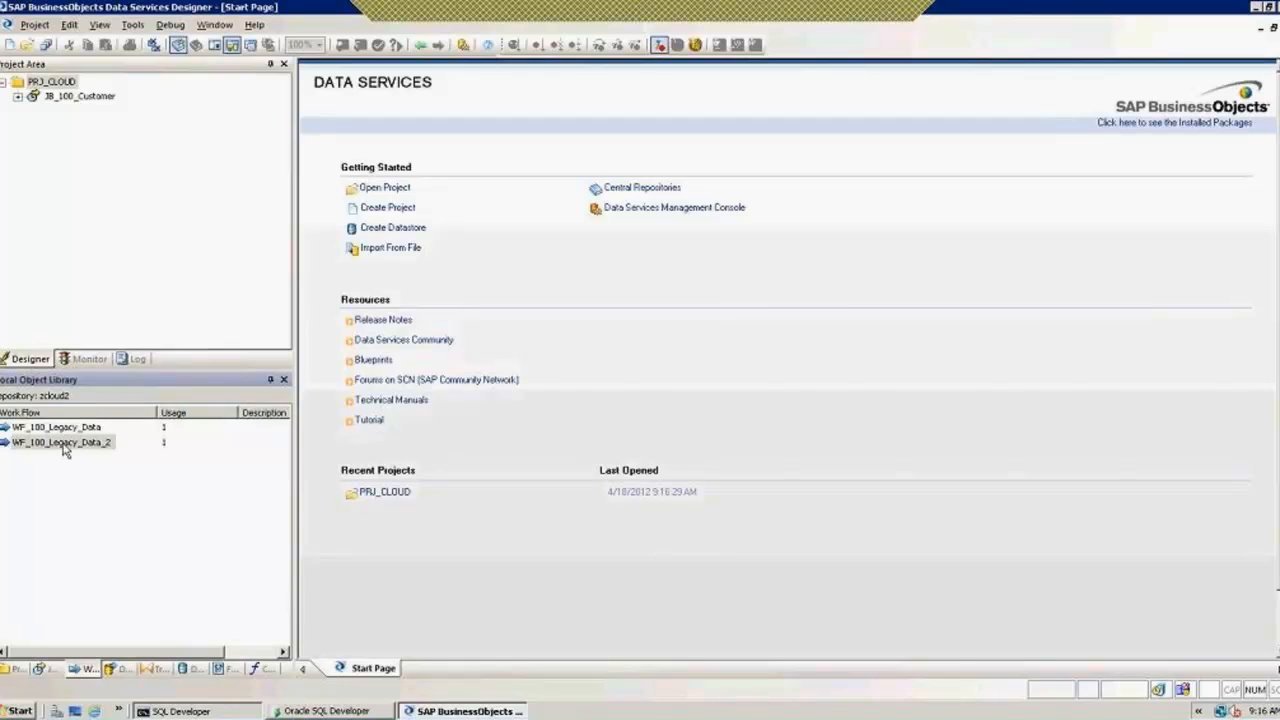
pyautogui.rightClick(62, 442)
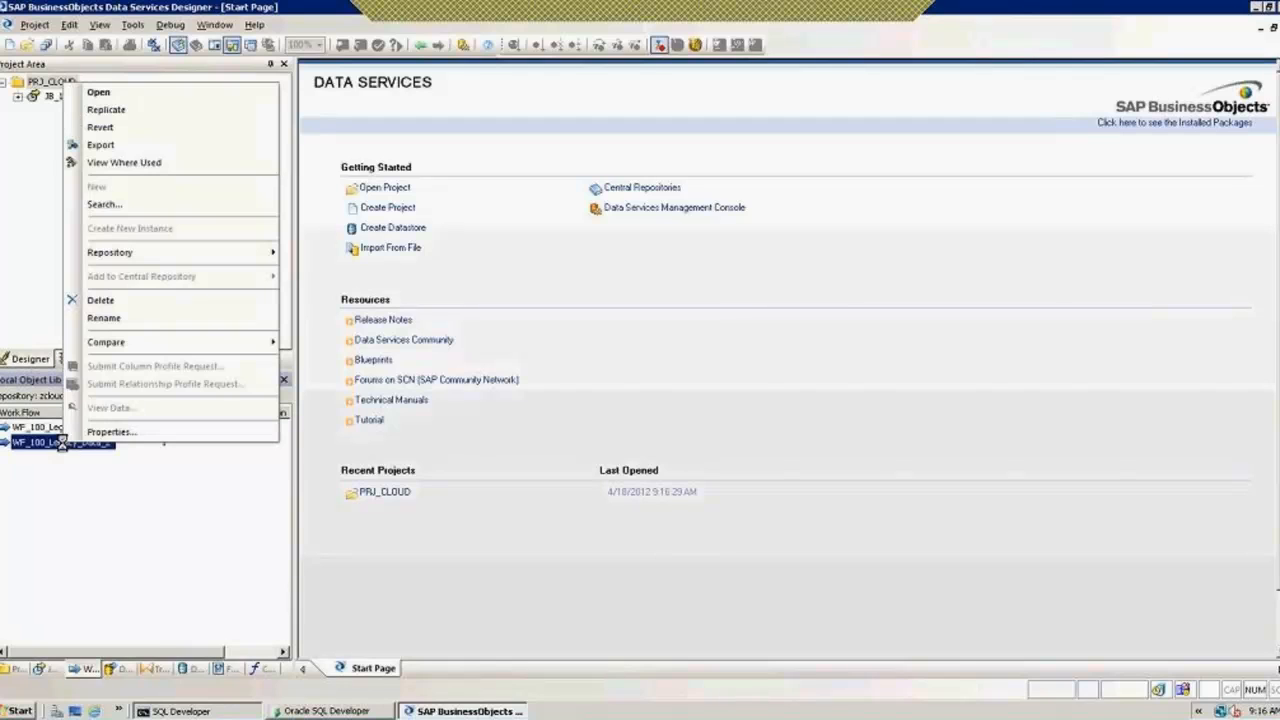
# Step: List WF_100_Legacy_Data_2 in the Export tab and choose Export to repository for it
pyautogui.click(125, 150)
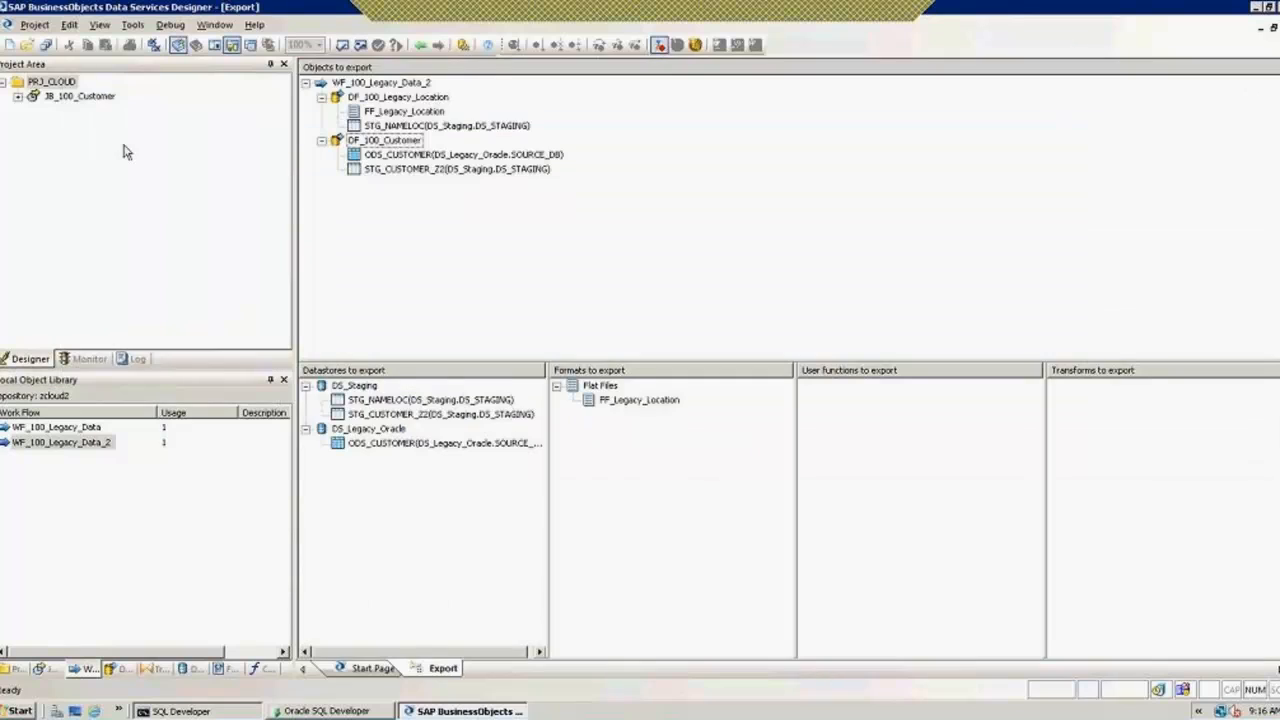
pyautogui.click(307, 83)
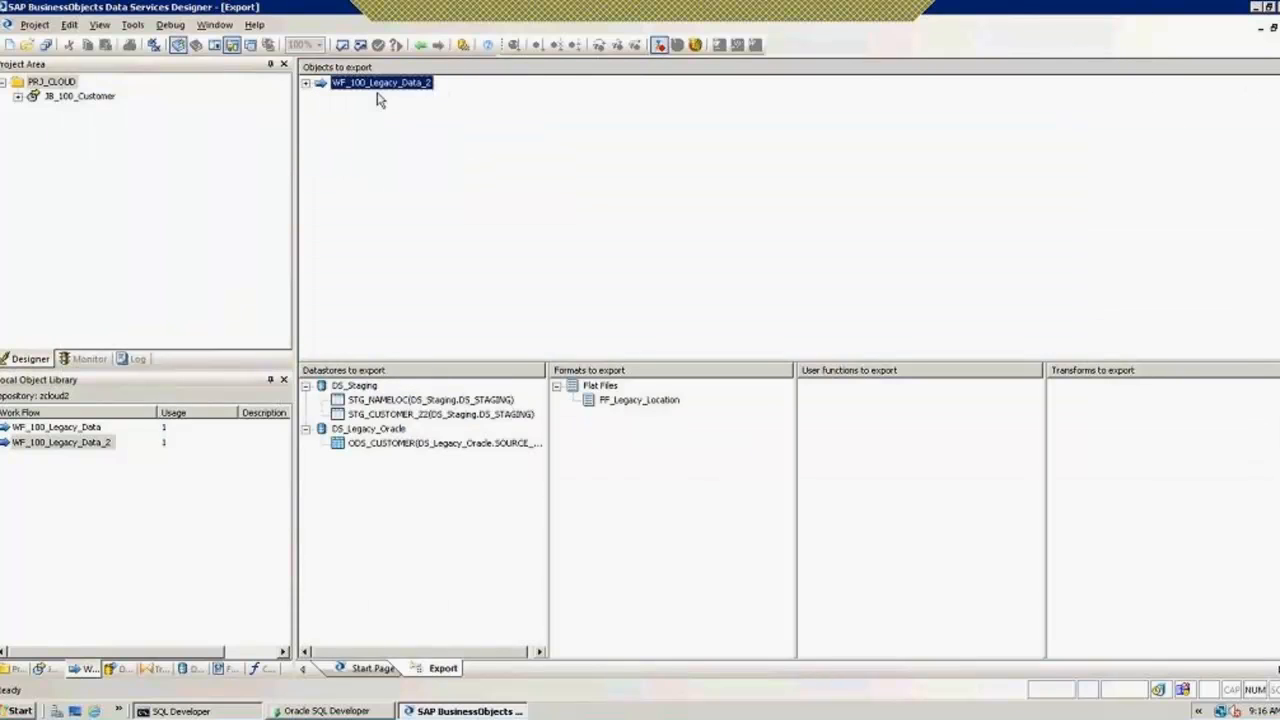
pyautogui.rightClick(379, 89)
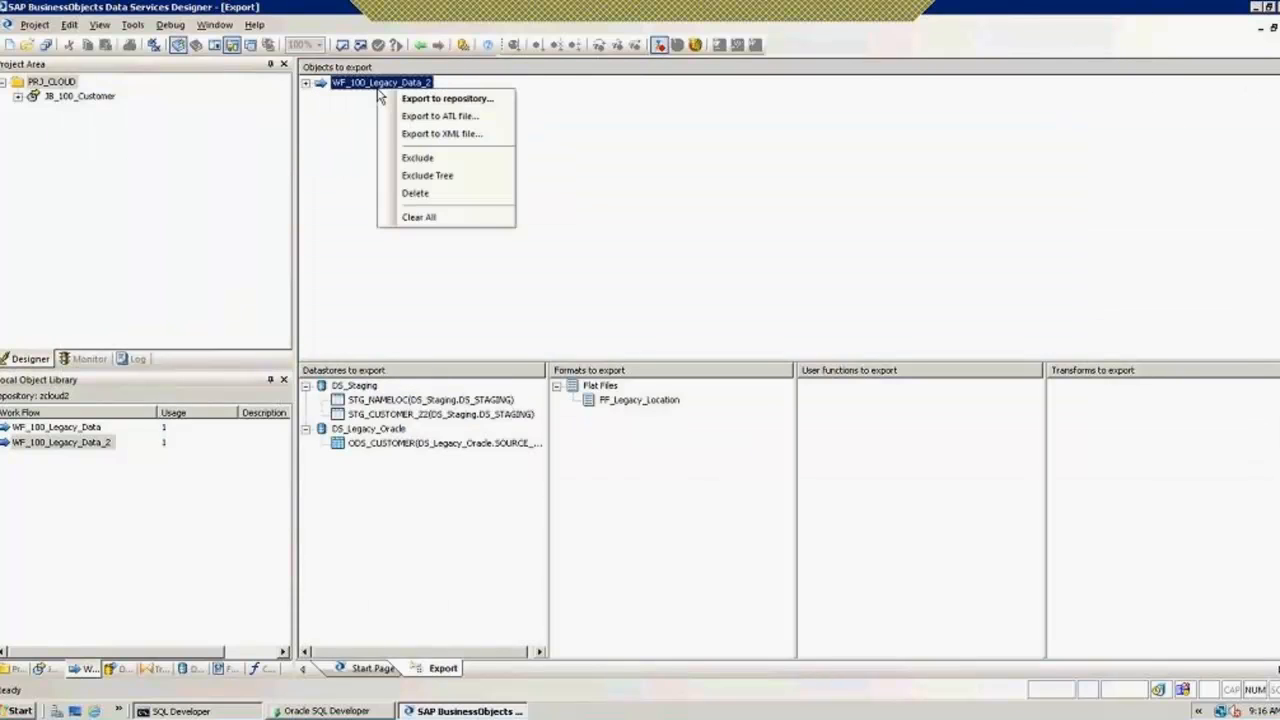
pyautogui.click(437, 100)
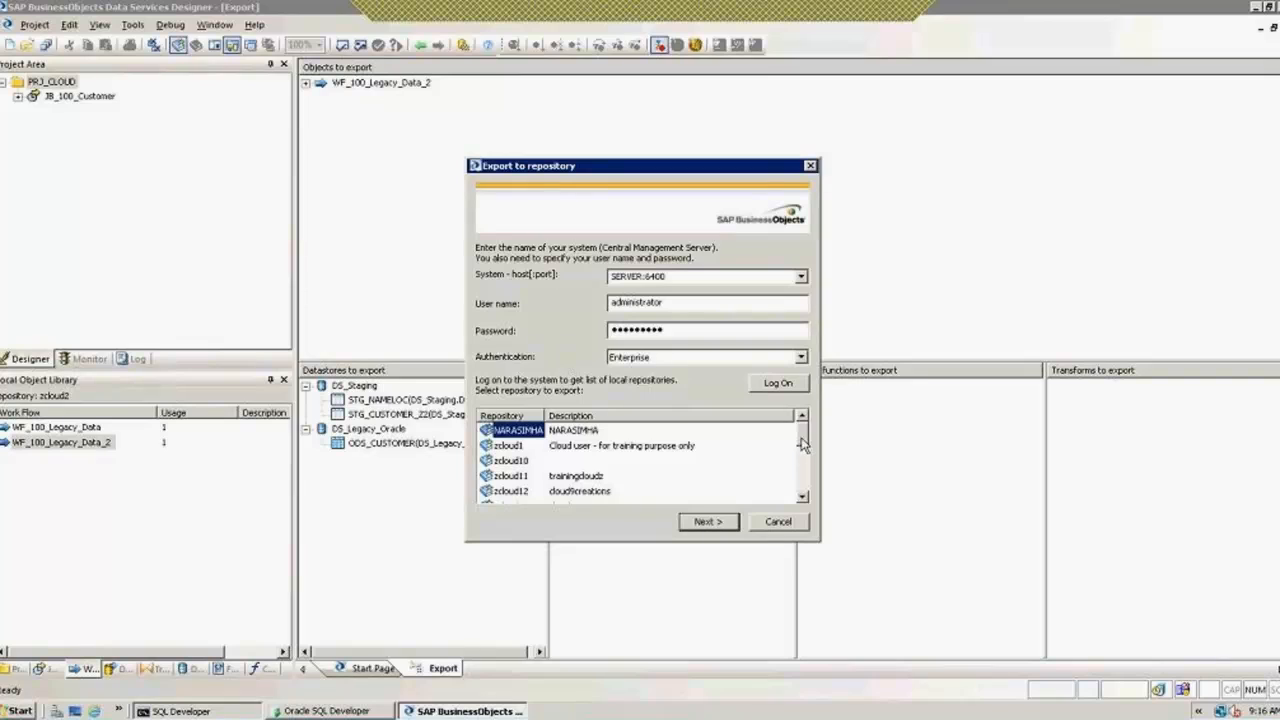
# Step: Scroll the repository list, pick zcloud9 as the export target, and continue
pyautogui.click(803, 500)
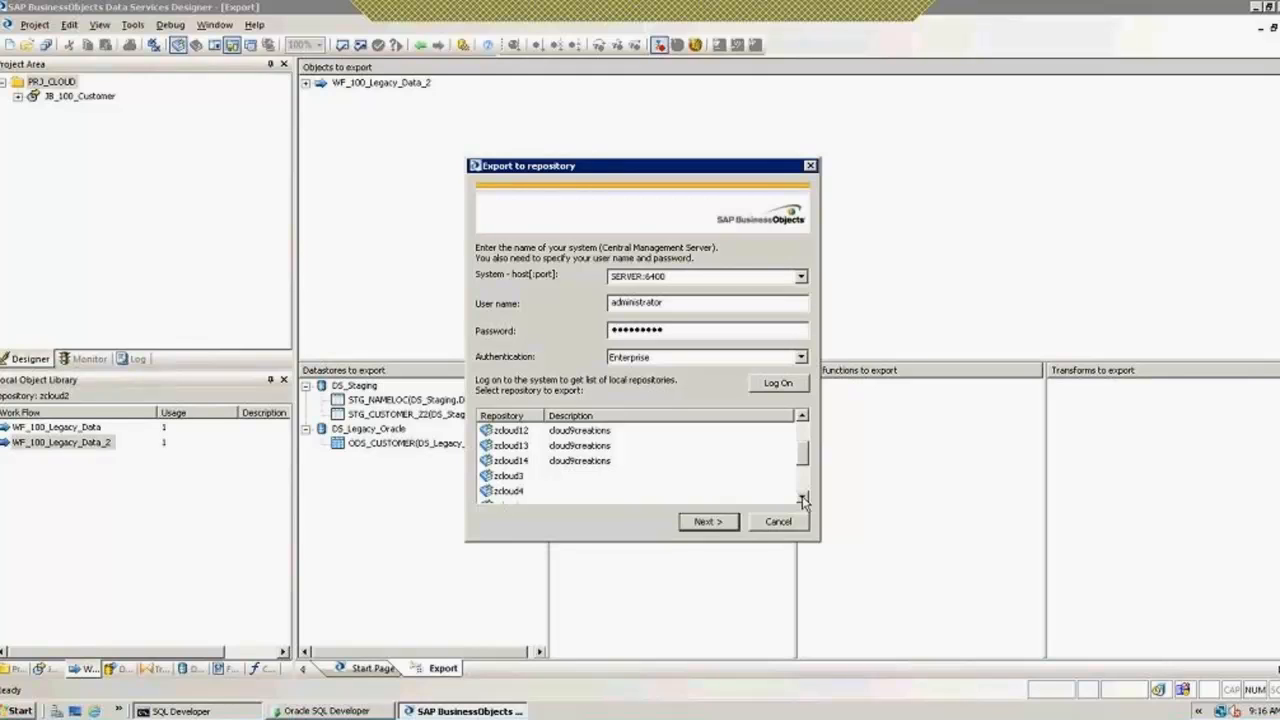
pyautogui.click(803, 500)
pyautogui.click(803, 500)
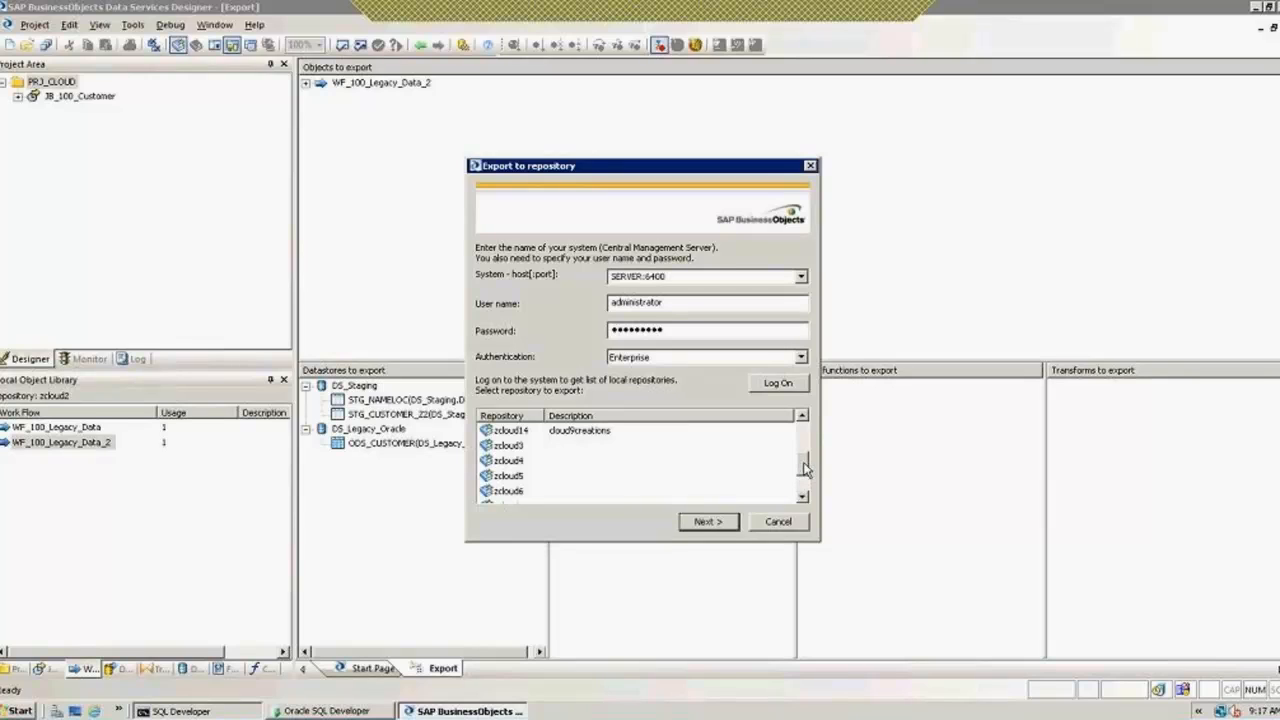
pyautogui.moveTo(806, 470); pyautogui.dragTo(806, 484)
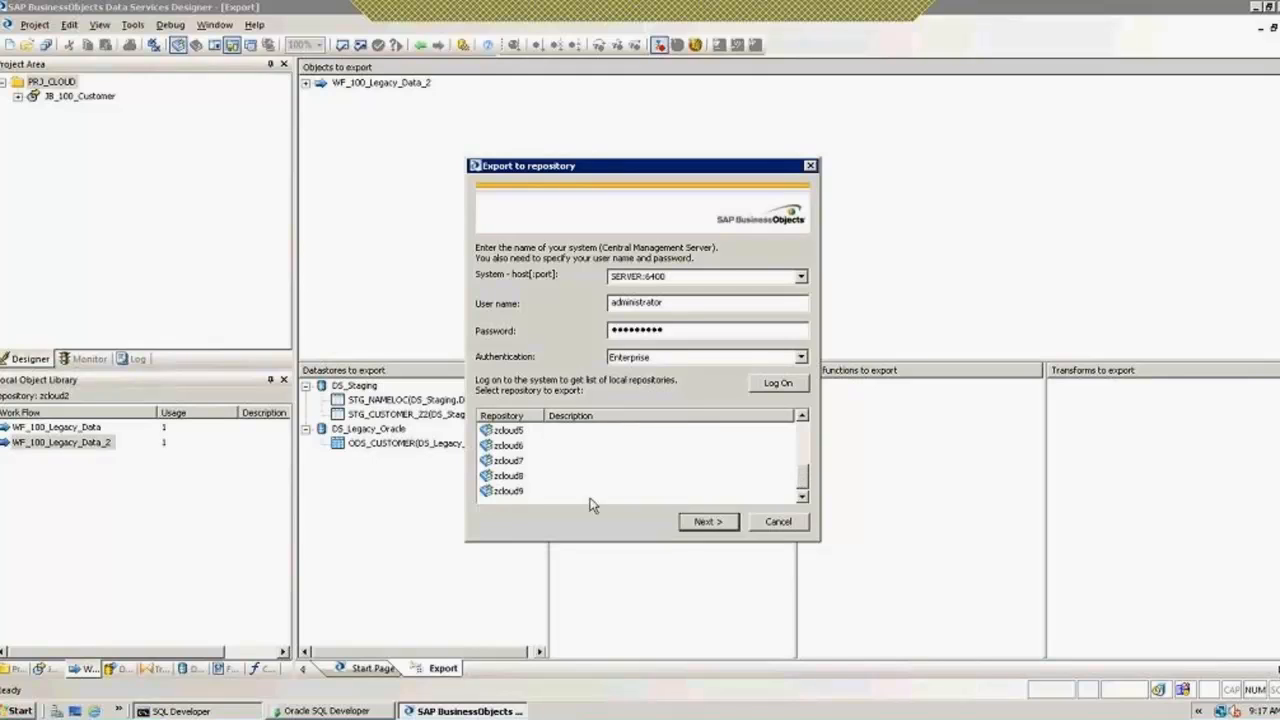
pyautogui.click(510, 491)
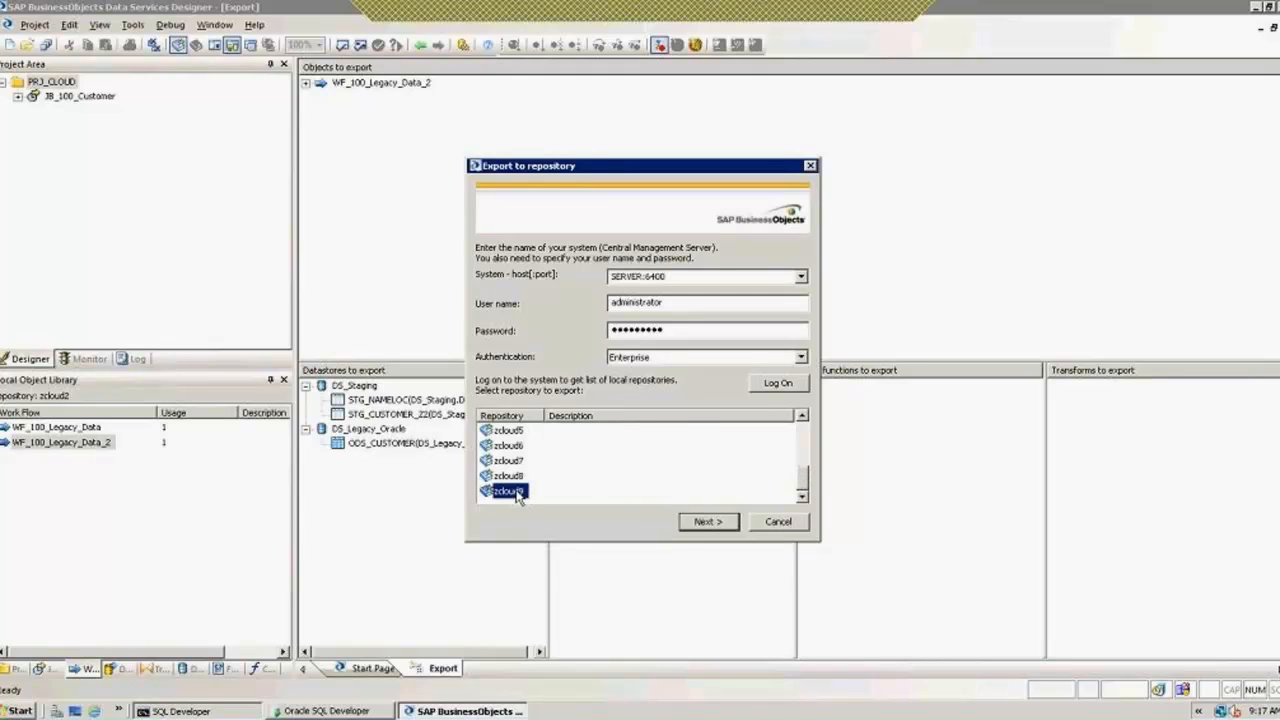
pyautogui.click(707, 522)
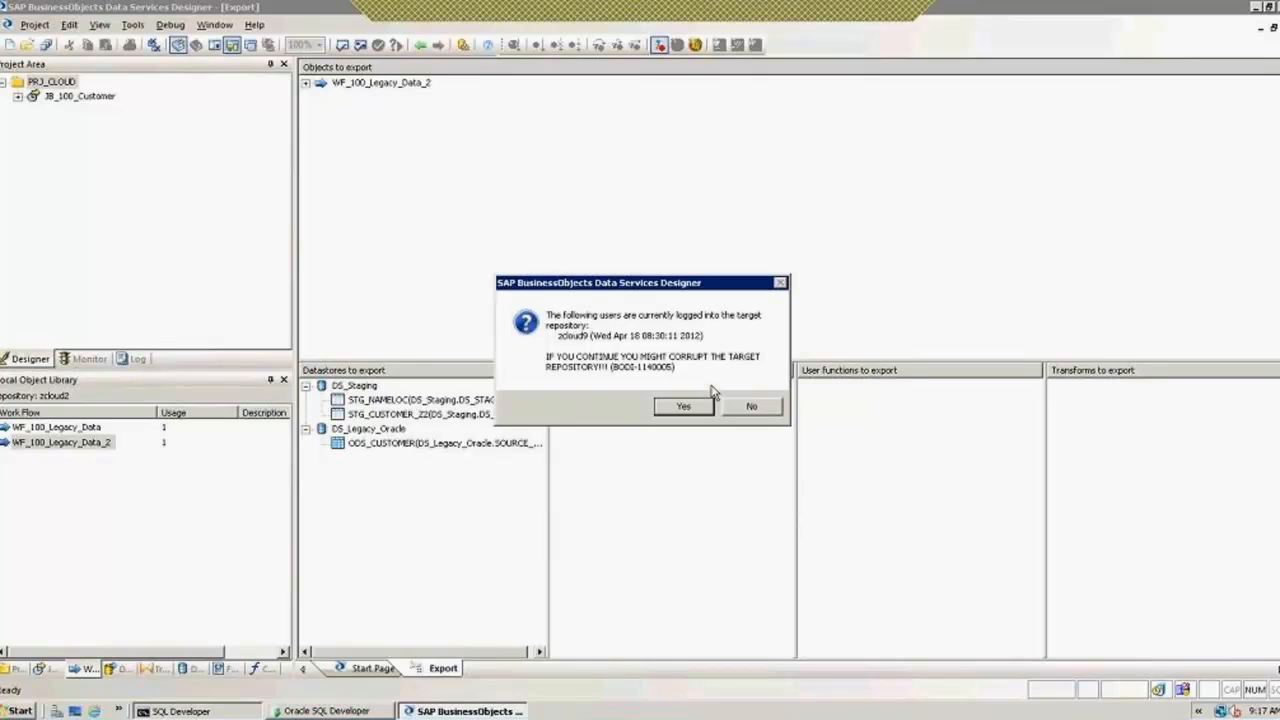
# Step: Accept the logged-in users warning, finish the 9-object export, close the log and return to the Start Page
pyautogui.click(686, 406)
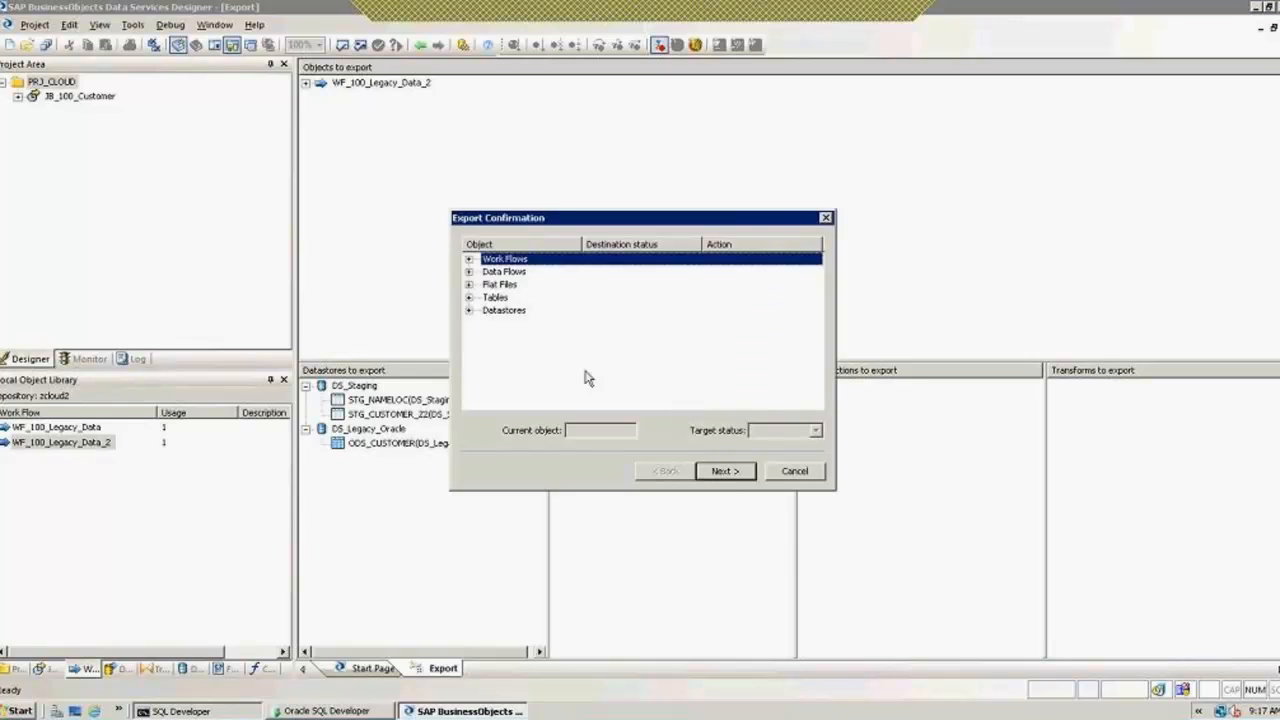
pyautogui.click(470, 311)
pyautogui.click(471, 312)
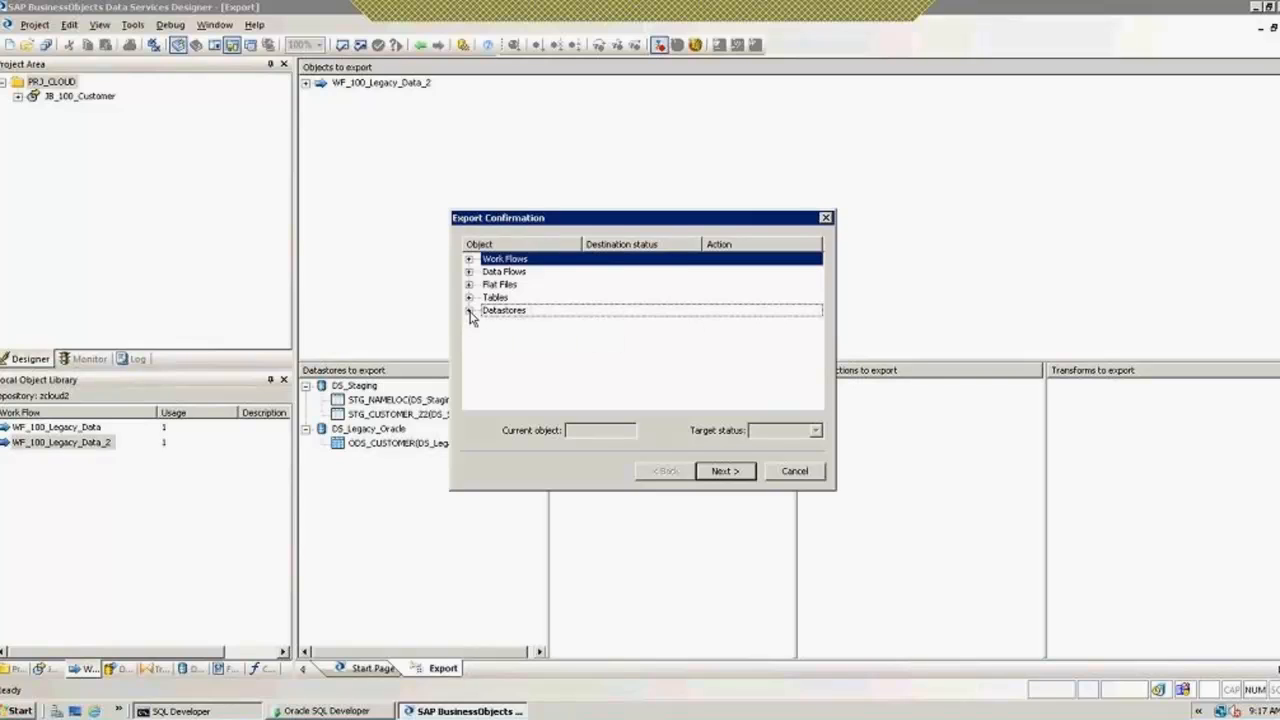
pyautogui.click(724, 474)
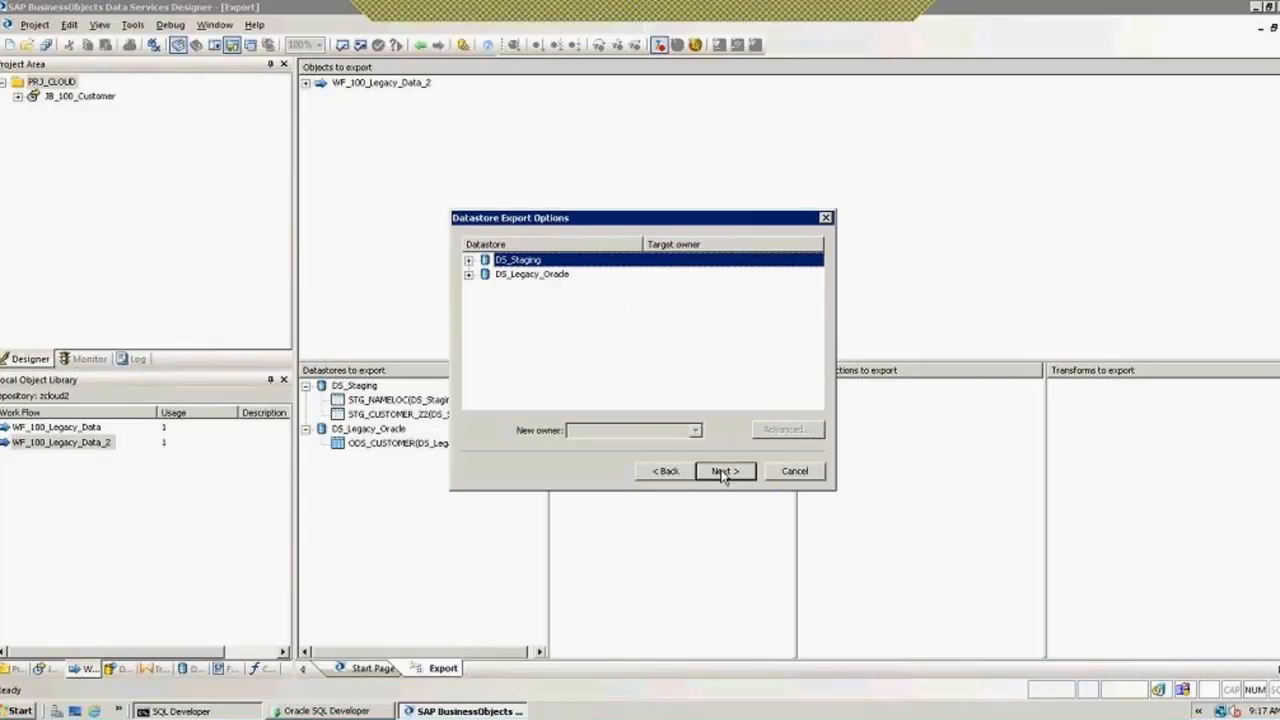
pyautogui.click(724, 474)
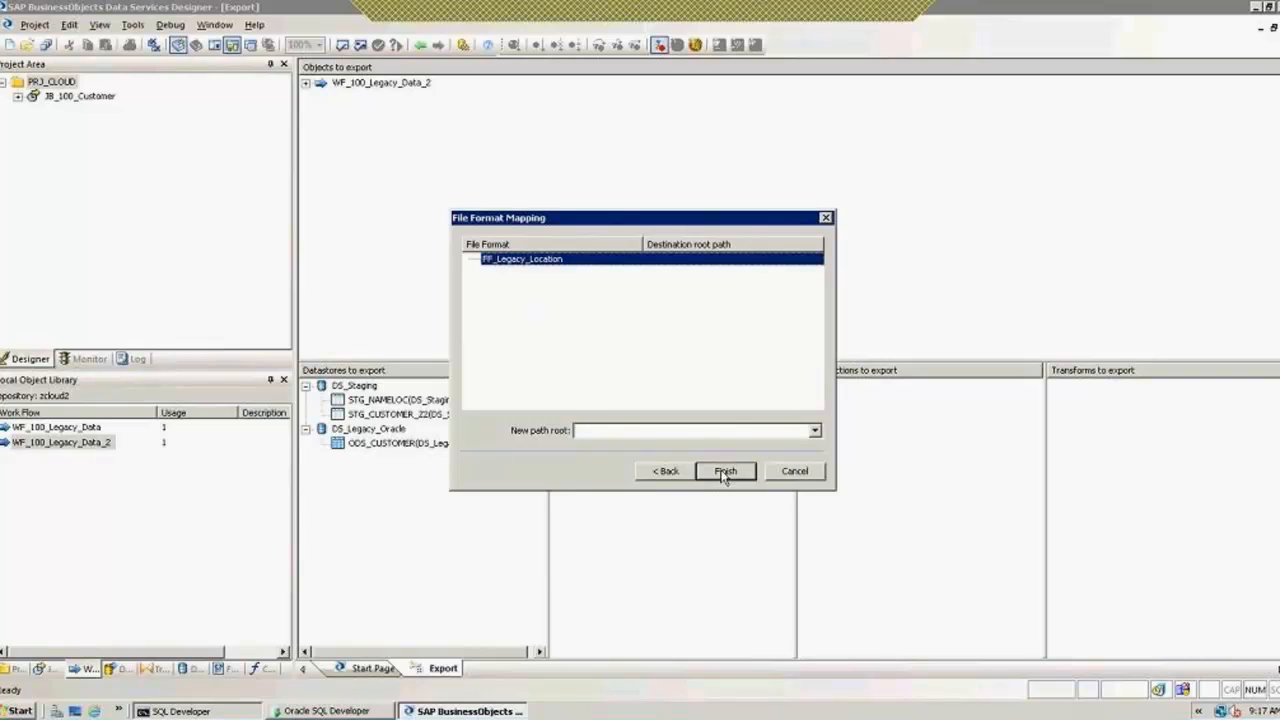
pyautogui.click(726, 474)
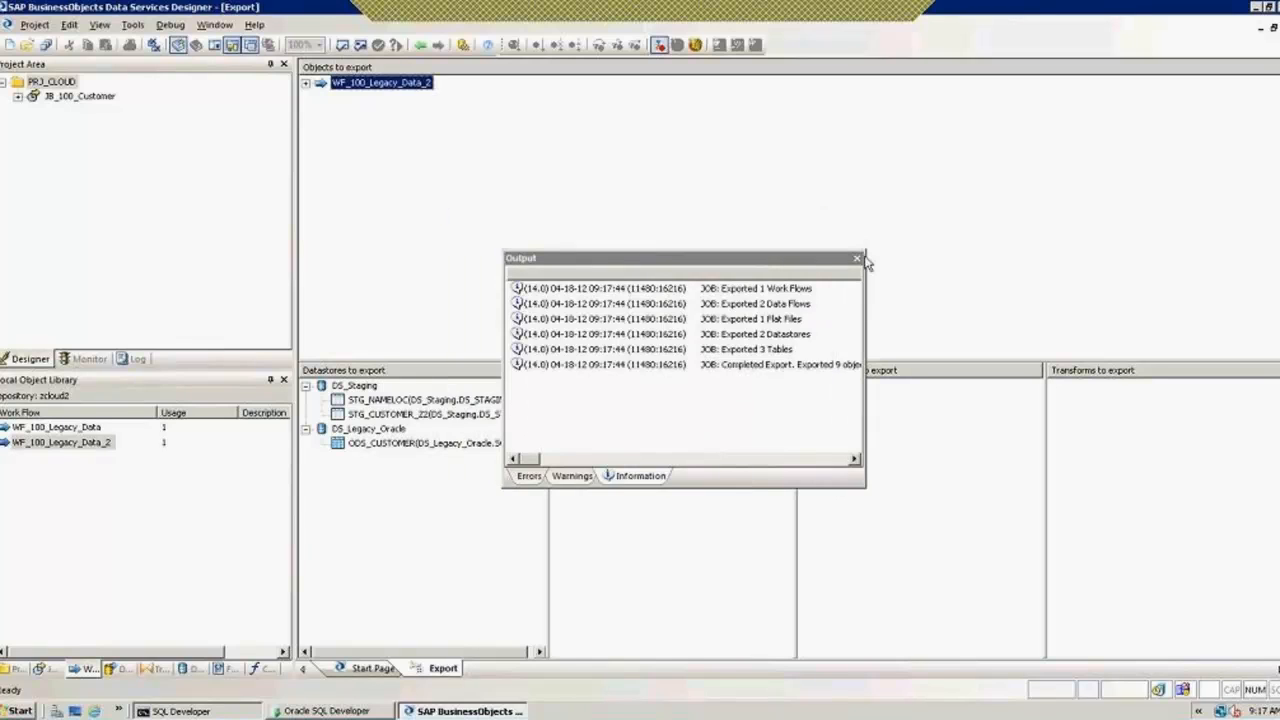
pyautogui.click(858, 259)
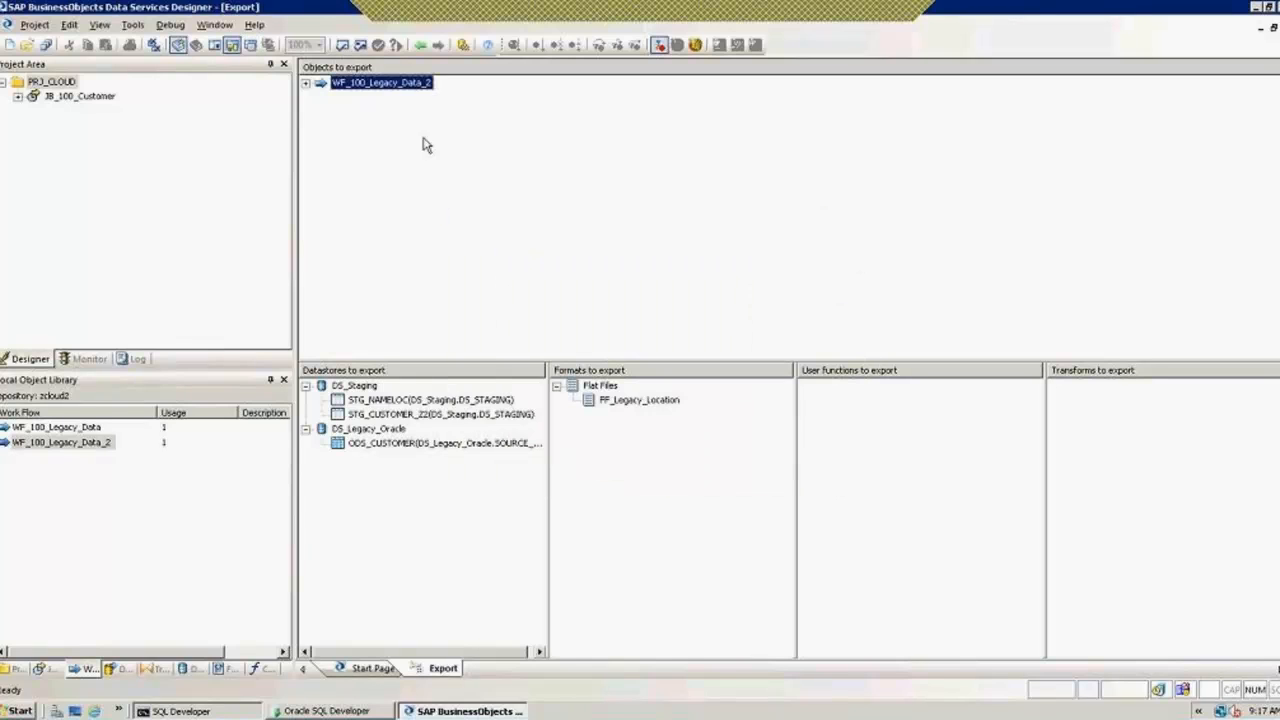
pyautogui.click(421, 46)
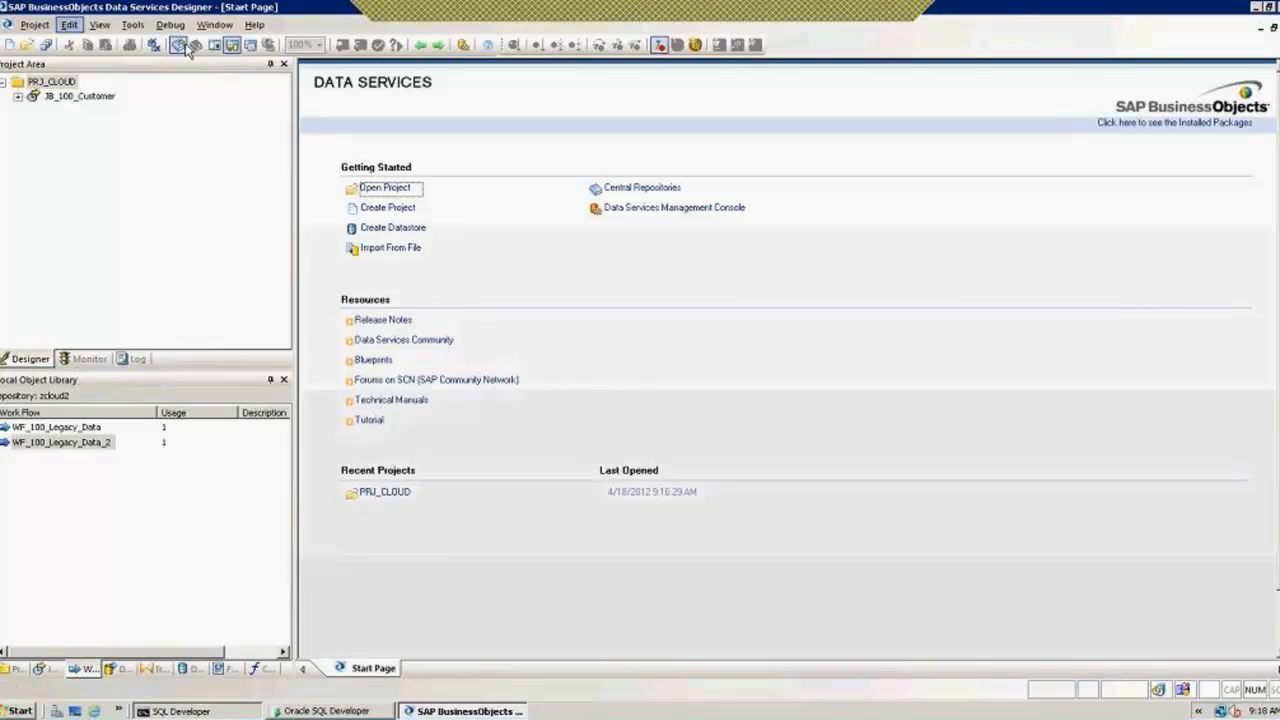
# Step: Open the Tools menu from the Designer Start Page listing PRJ_CLOUD's jobs and work flows
pyautogui.click(130, 26)
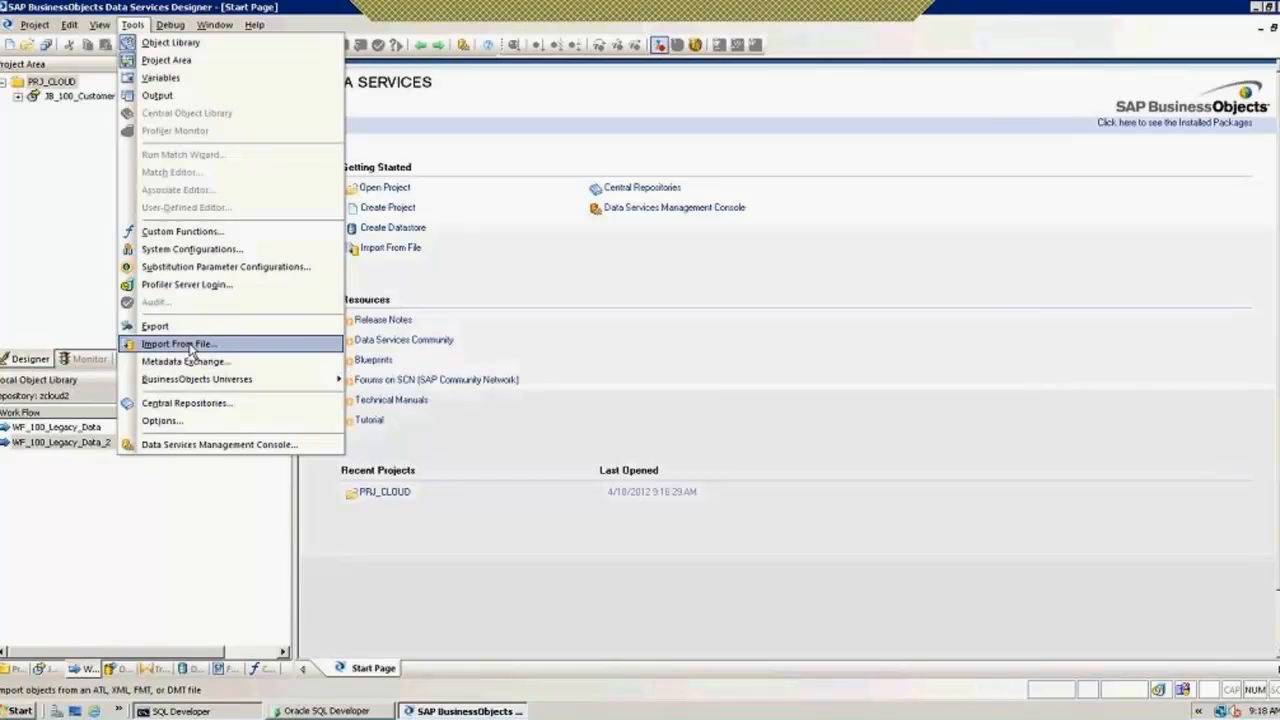
# Step: In Options, select the cloudz_central central repository connection, activate it, and minimize the slide deck
pyautogui.click(180, 404)
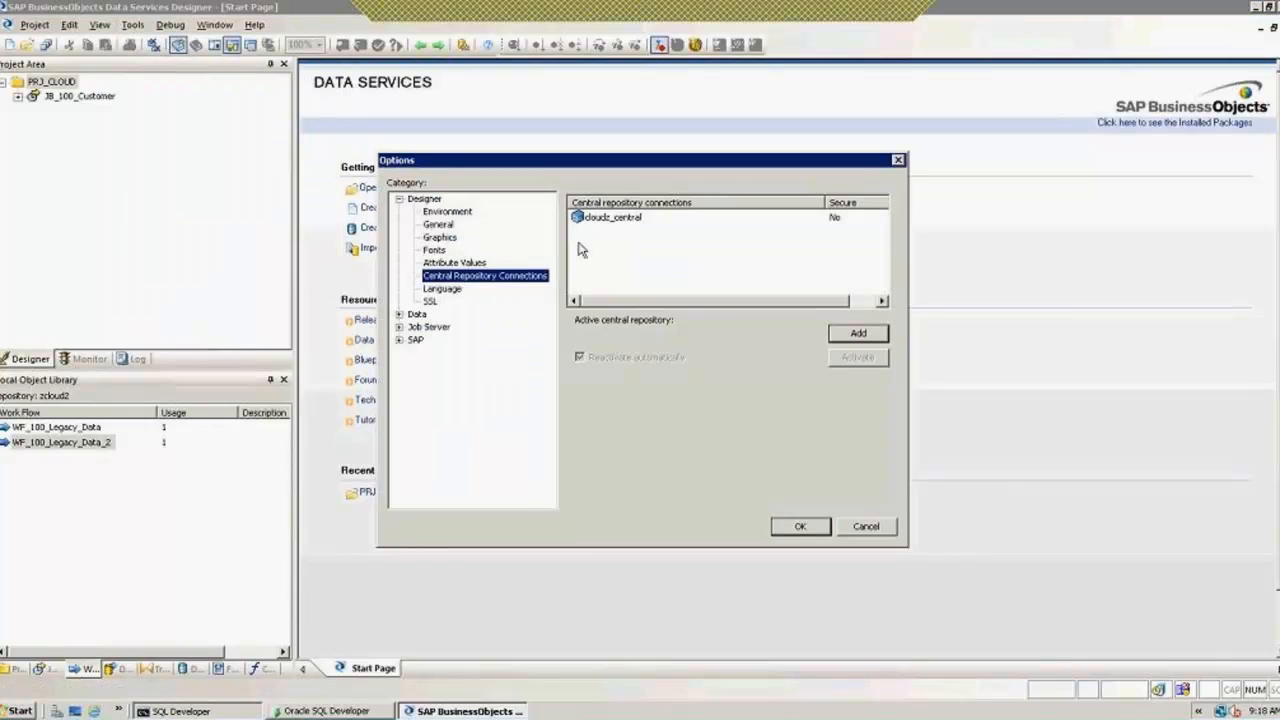
pyautogui.click(605, 217)
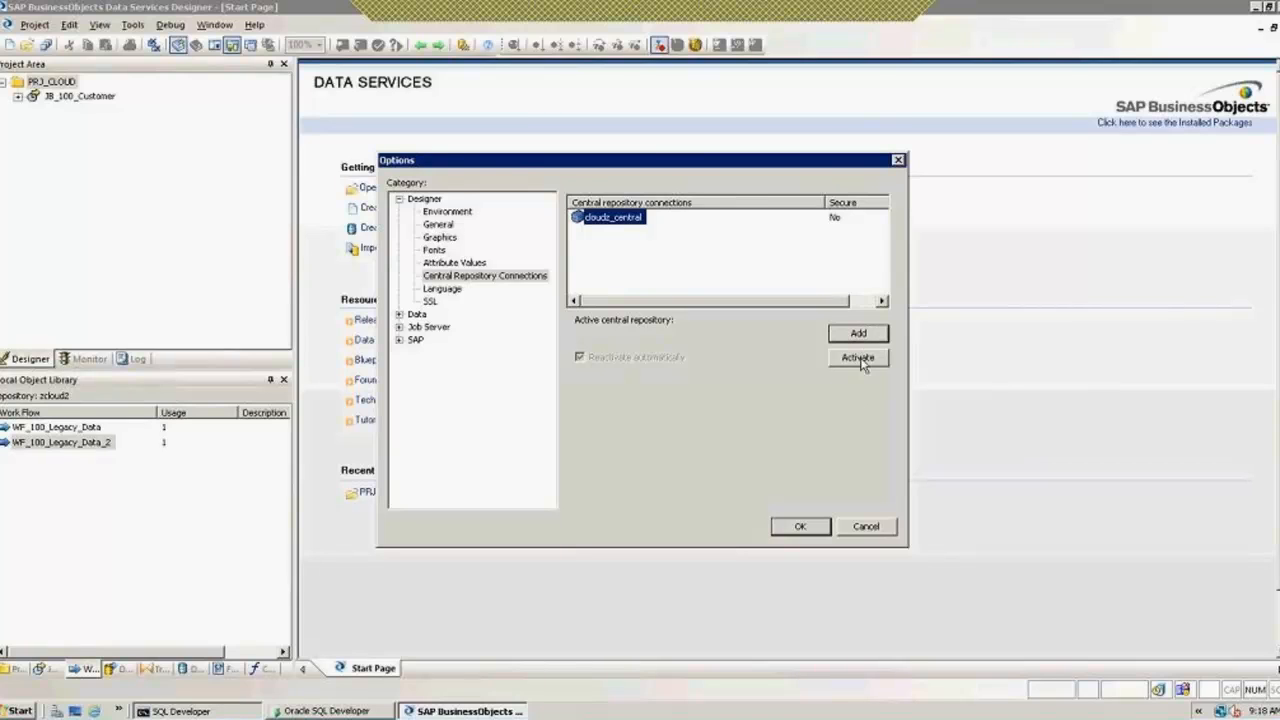
pyautogui.click(857, 356)
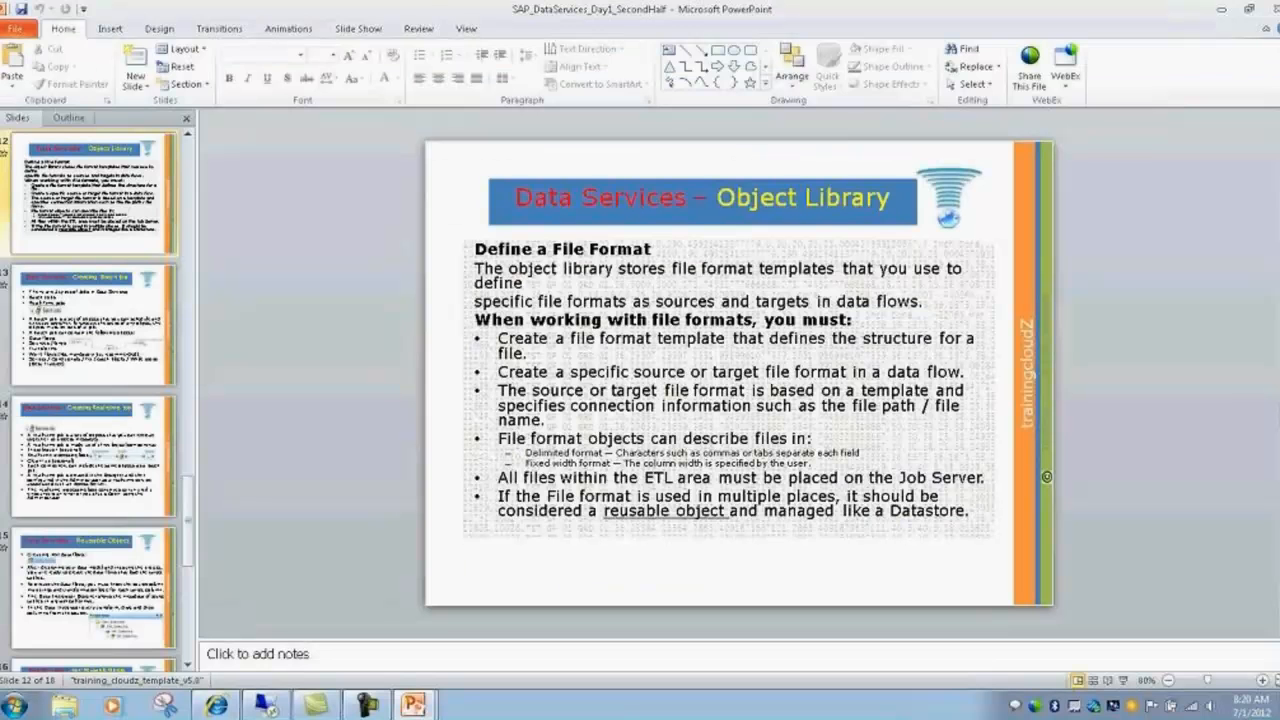
pyautogui.click(1222, 9)
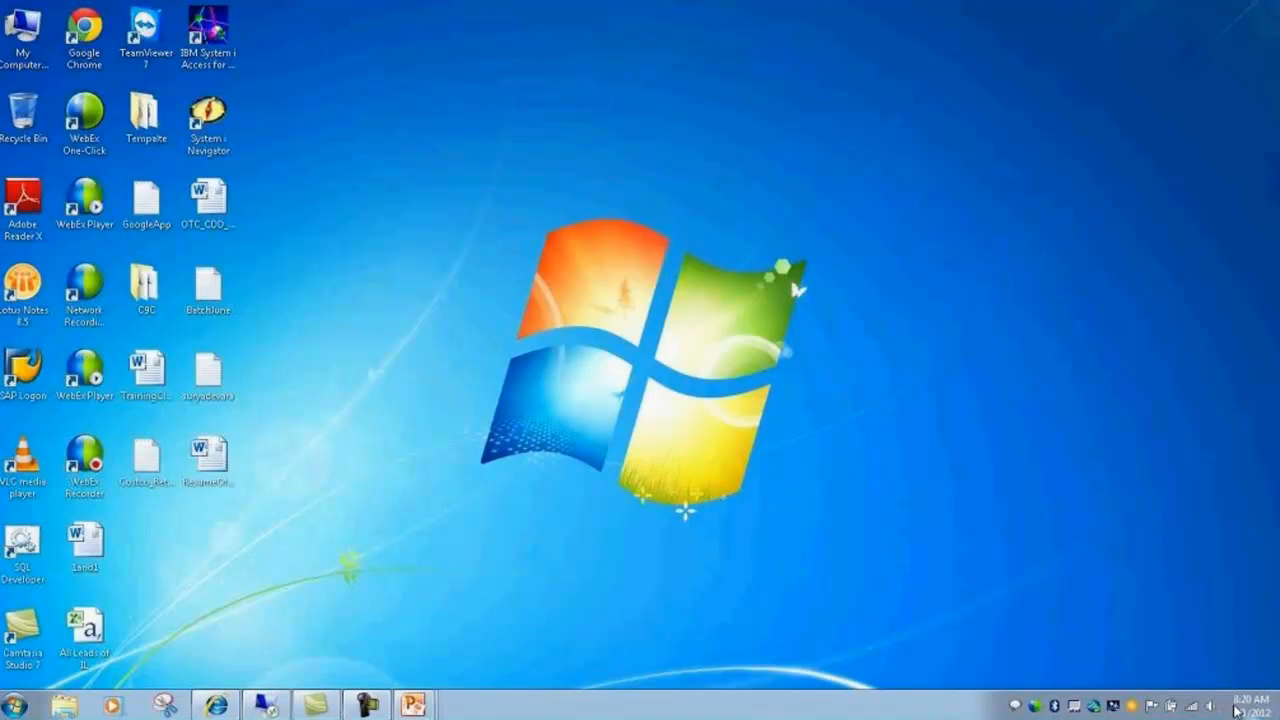
# Step: Pause the Camtasia screen recording at 1:16:35
pyautogui.click(366, 705)
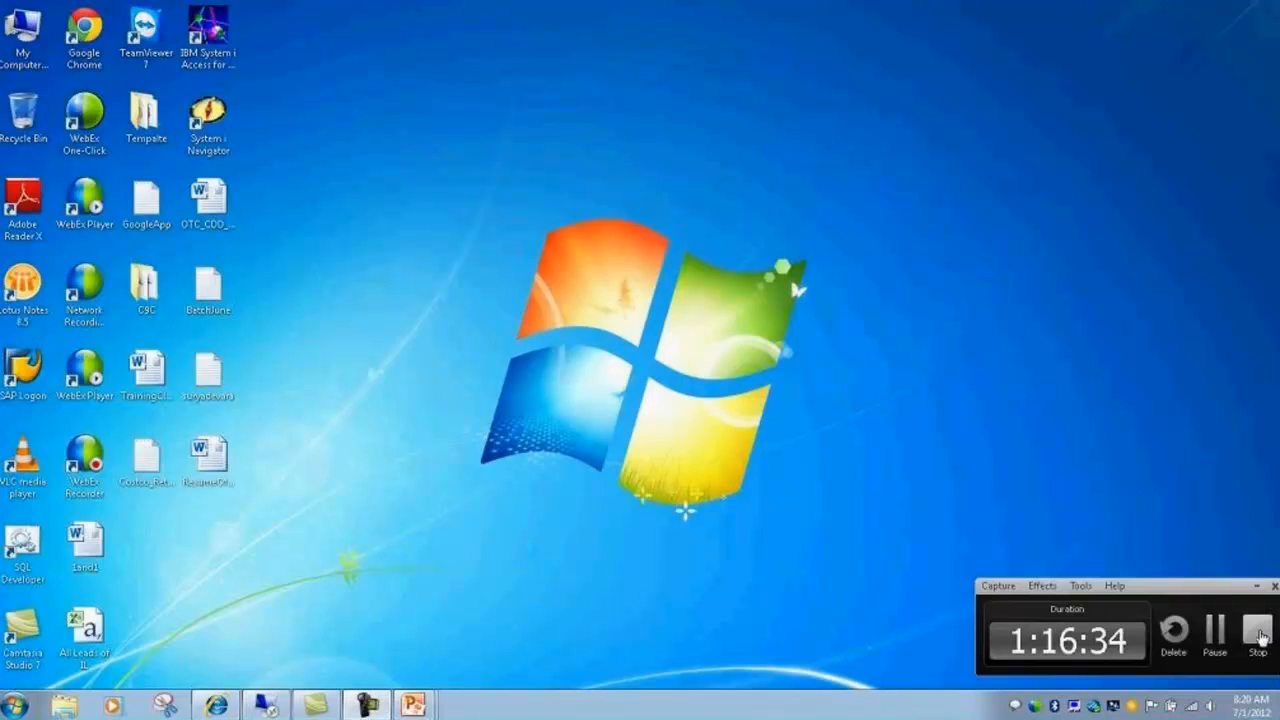
pyautogui.click(1218, 636)
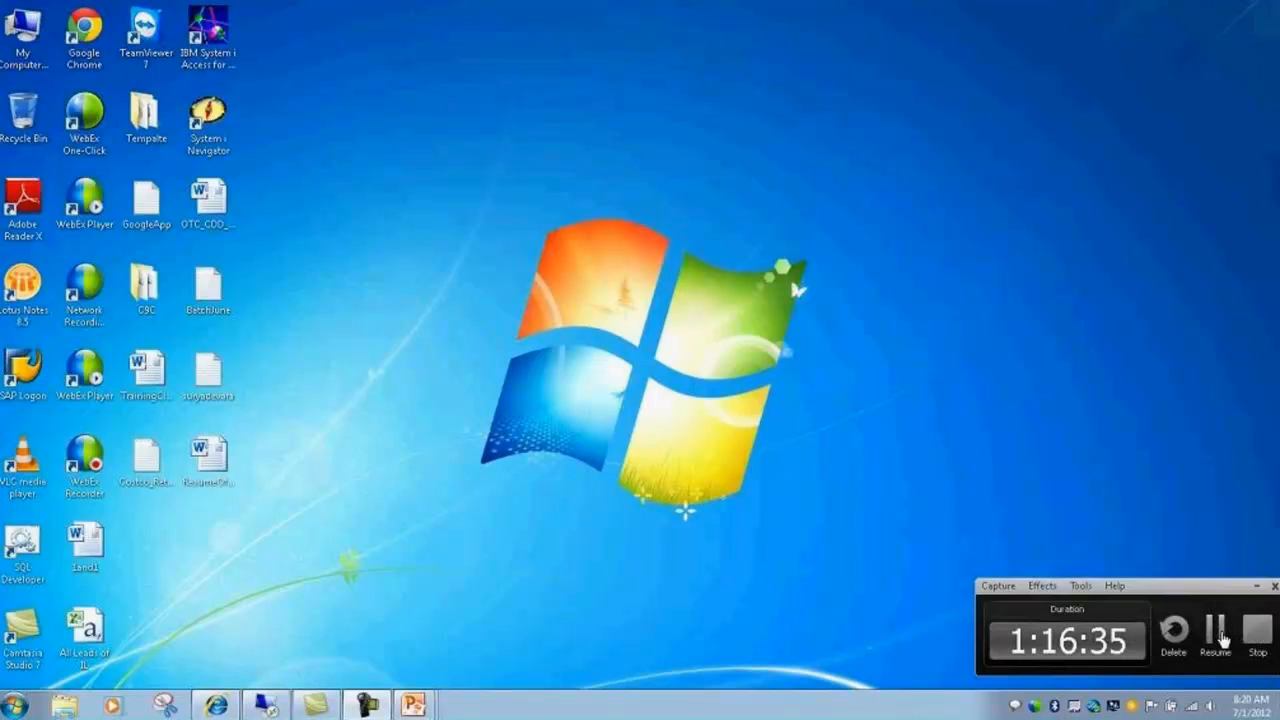
# Step: Restore the Designer window showing the Connect to Central repository logon for system SERVER
pyautogui.click(265, 705)
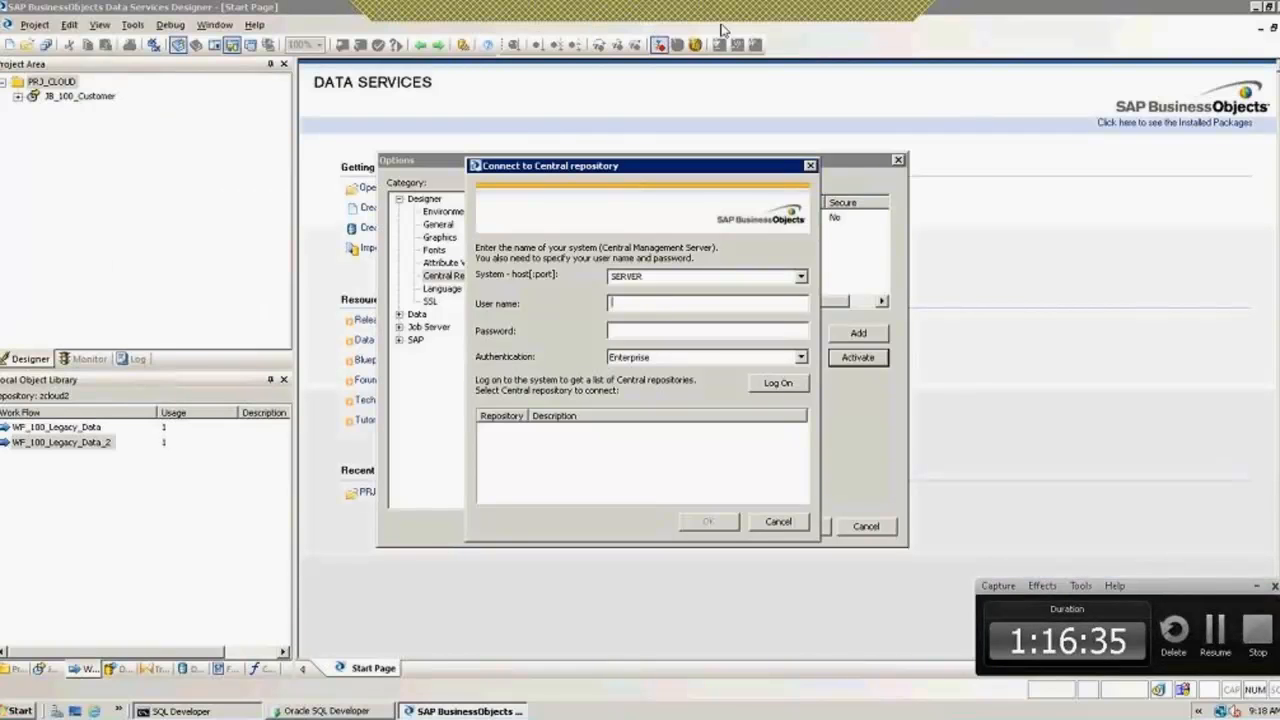
pyautogui.click(836, 20)
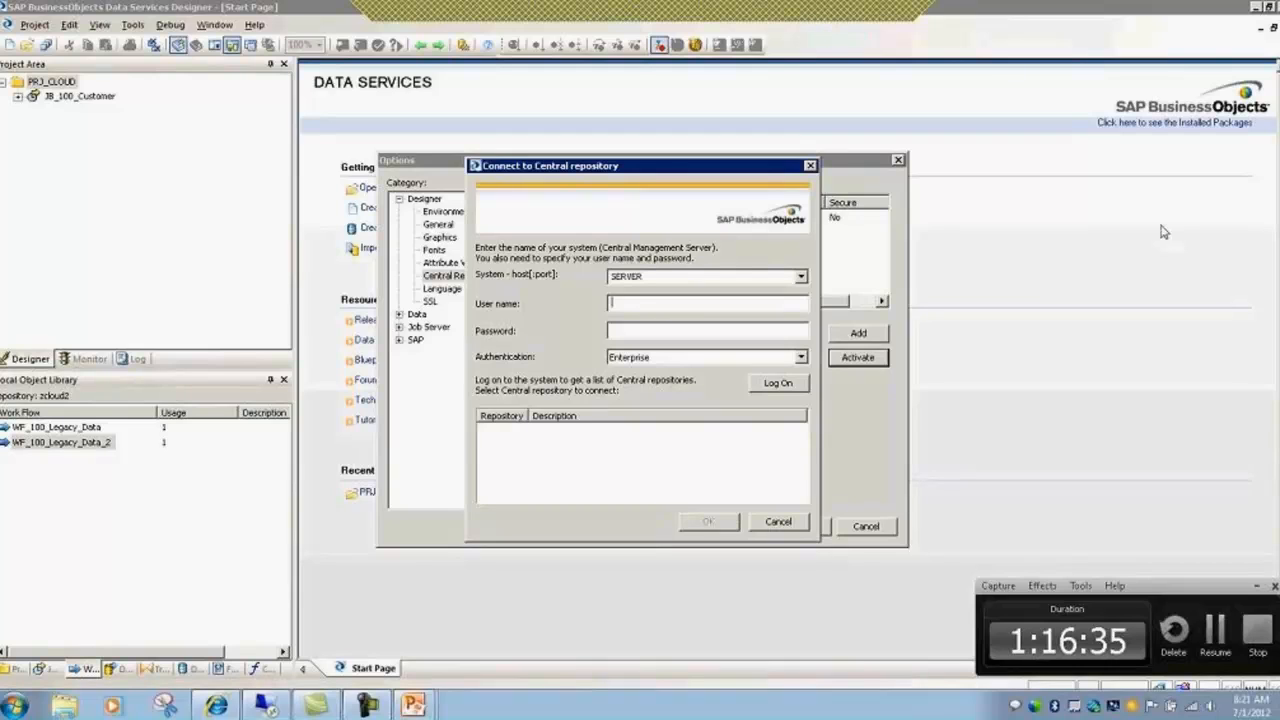